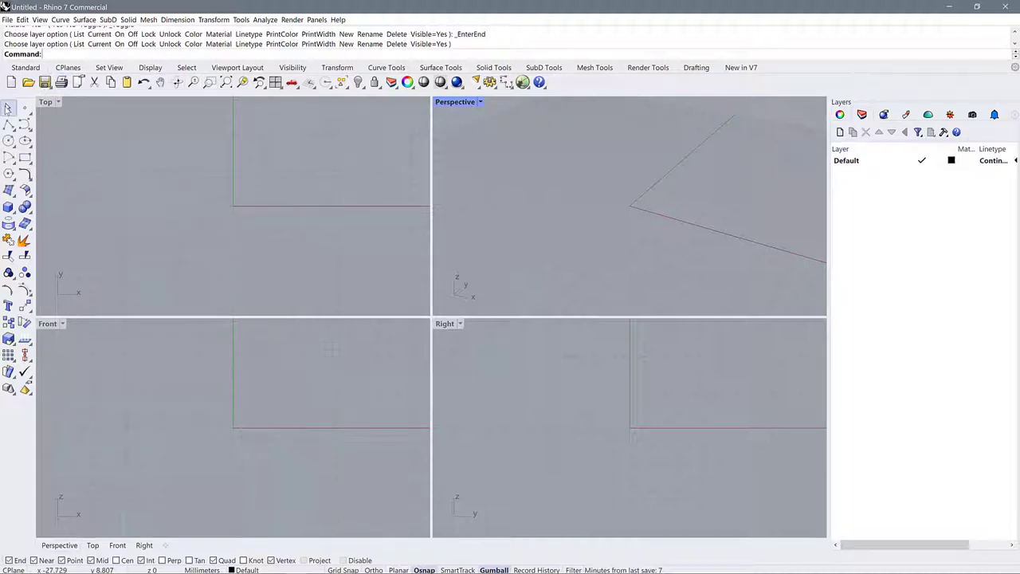
Review the available curve commands, including the point object and curve division options, and the visibility, transform and curve toolsets.
left_click(23, 19)
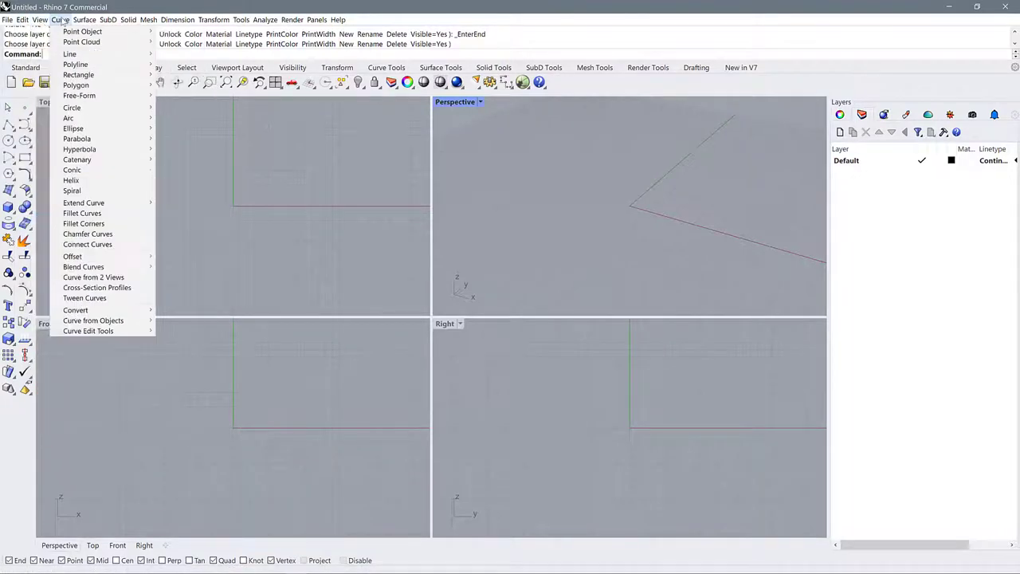
left_click(129, 20)
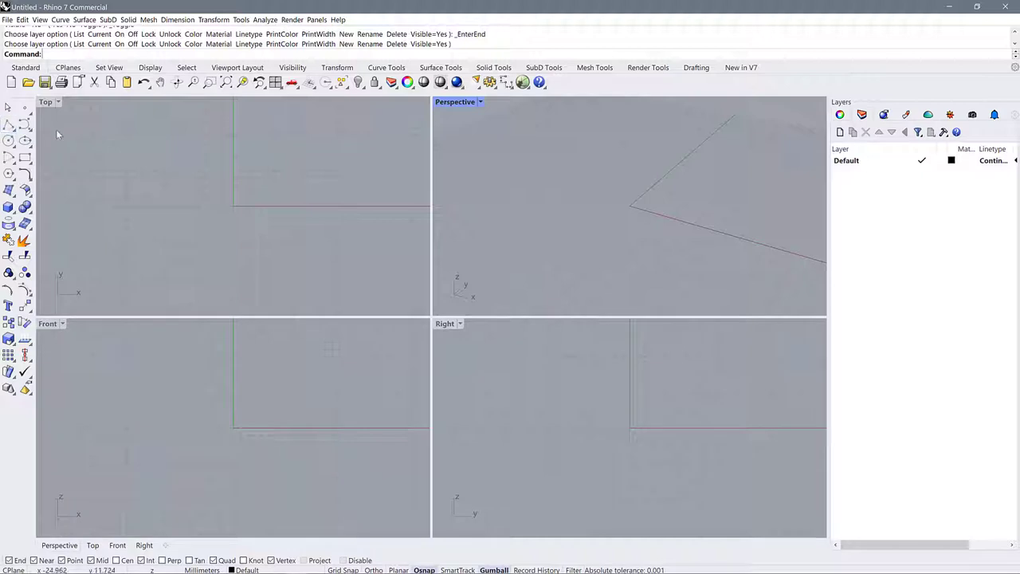
left_click(42, 20)
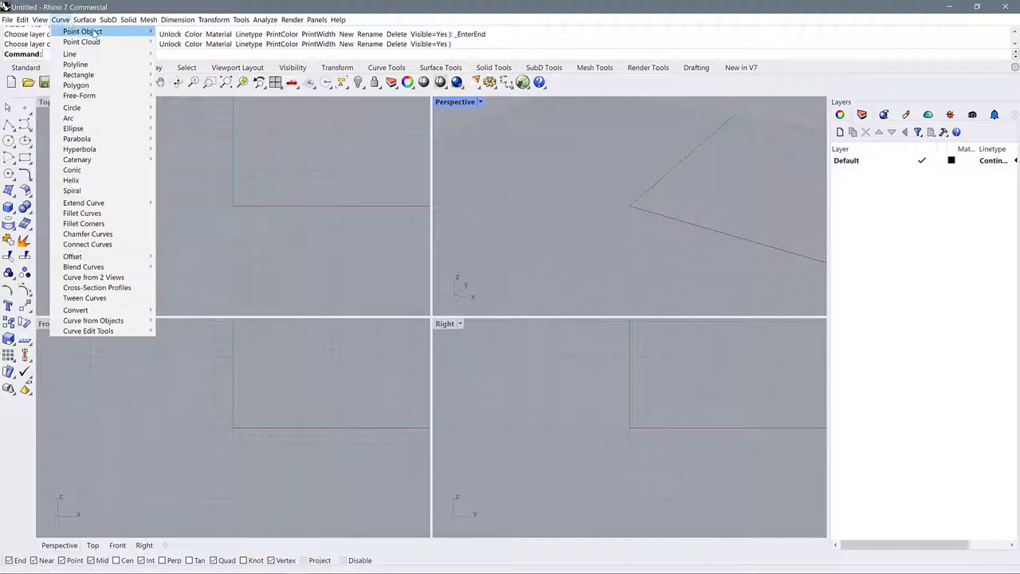
mouse_move(94, 32)
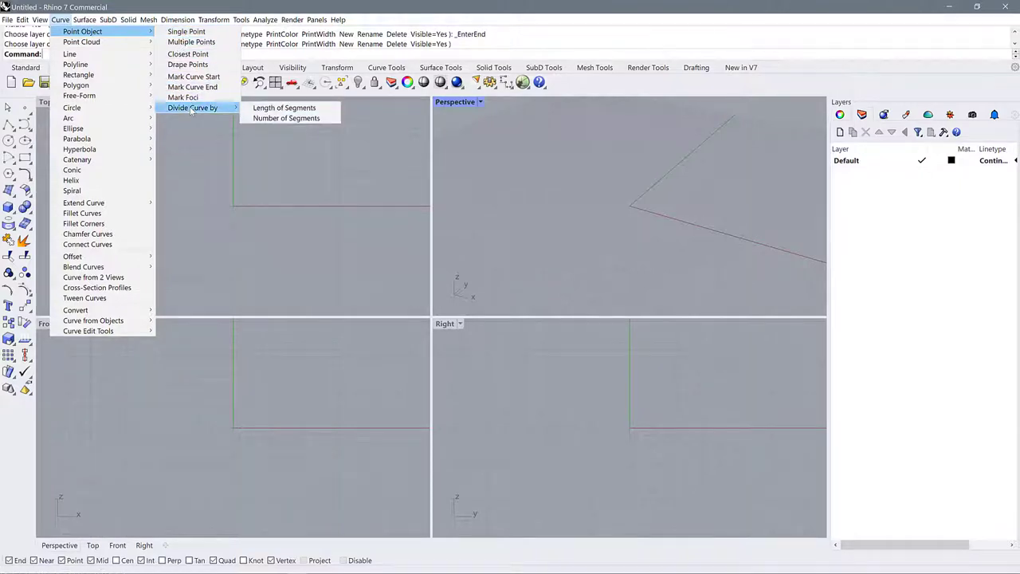
left_click(241, 7)
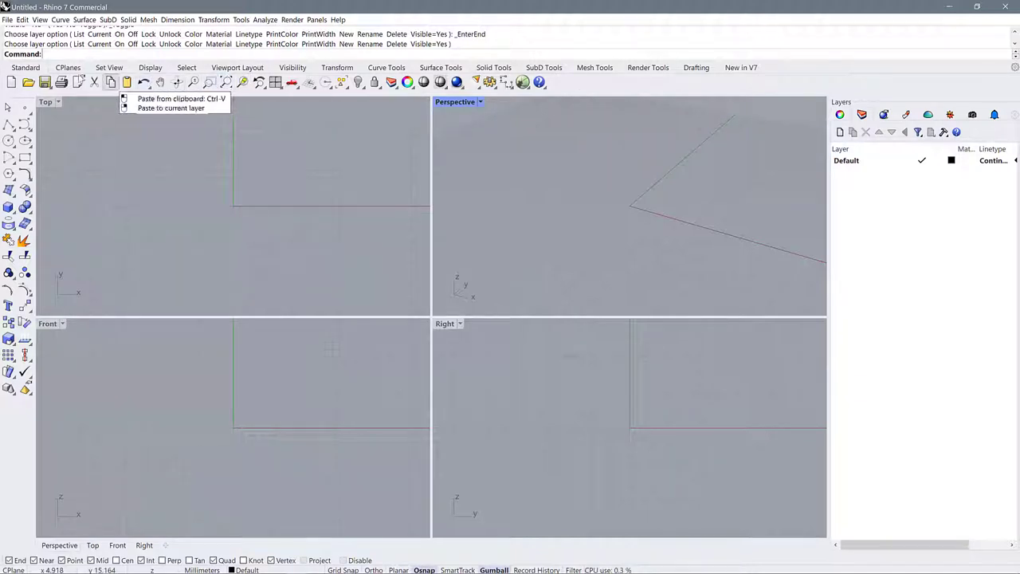
left_click(293, 67)
left_click(337, 67)
left_click(387, 67)
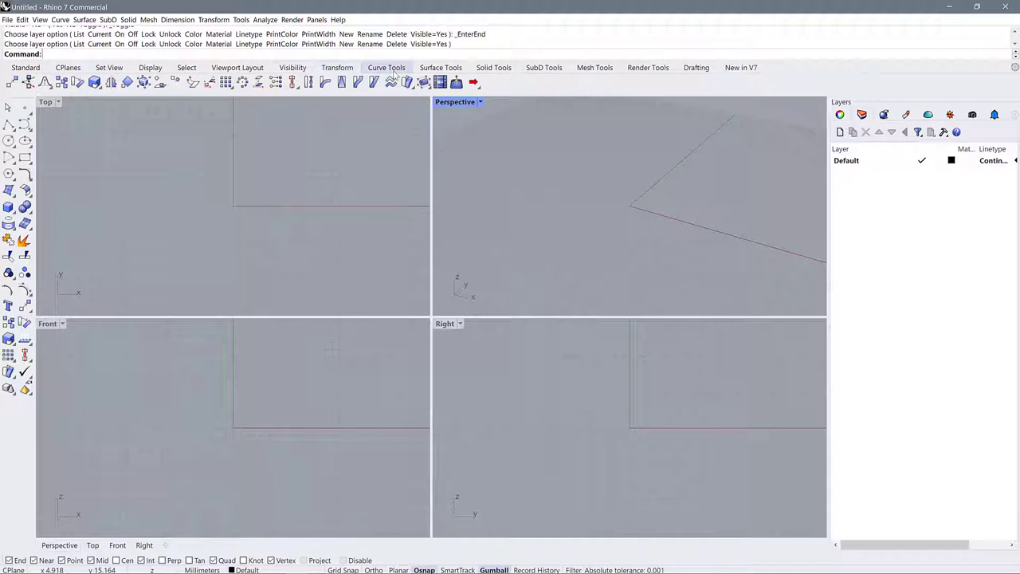
left_click(25, 67)
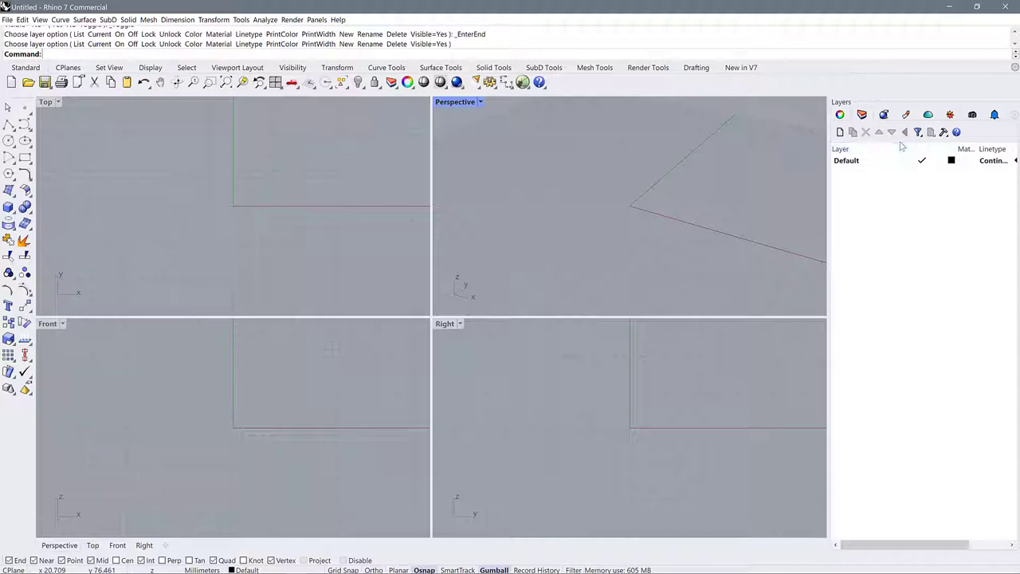
Examine the empty construction grid in the Top, Perspective, Front and Right viewports at different zoom levels and angles.
left_click(203, 221)
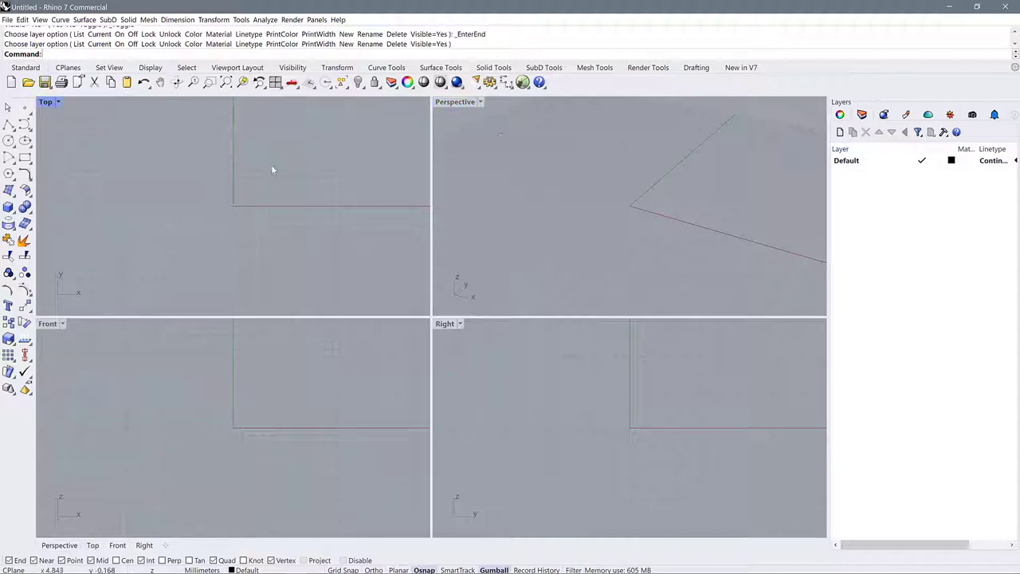
scroll(263, 182, "down", 10)
scroll(279, 173, "up", 3)
scroll(595, 183, "down", 3)
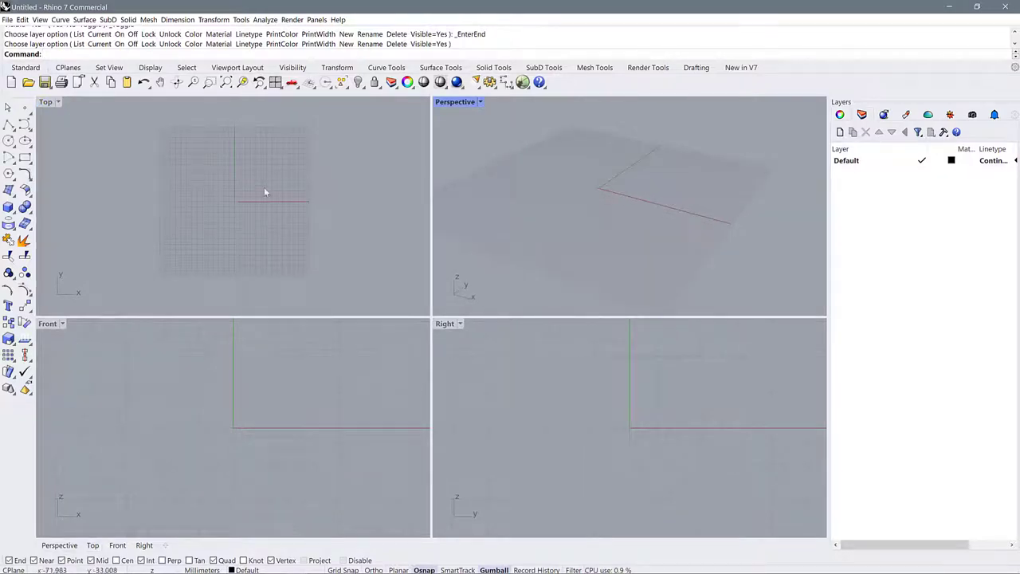
left_click(351, 191)
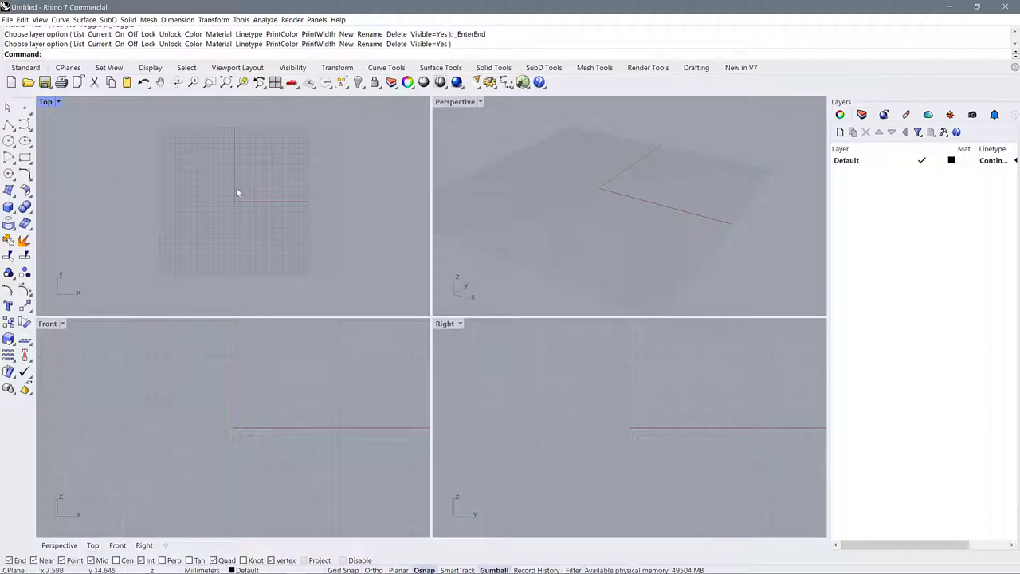
scroll(206, 177, "up", 1)
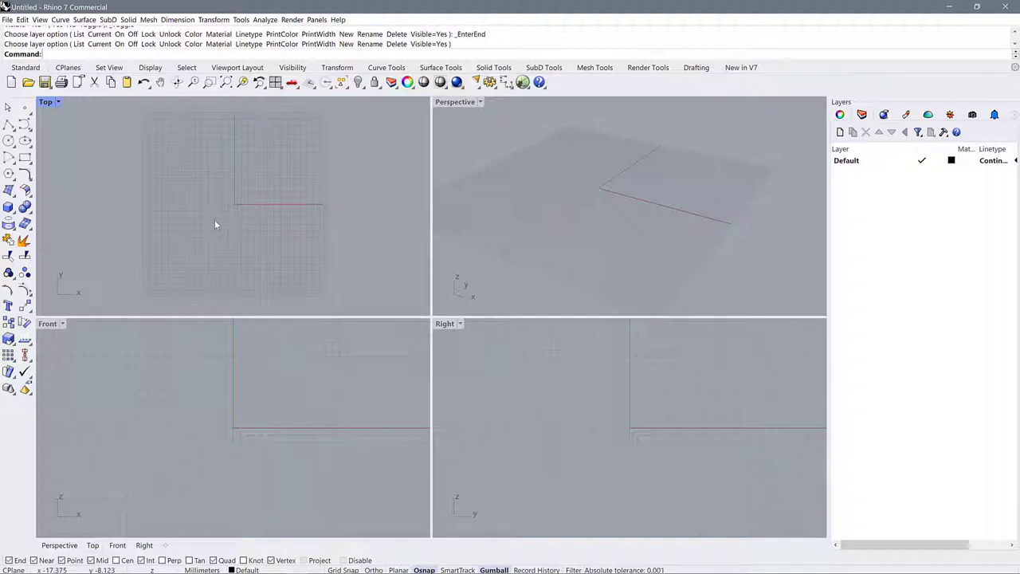
right_click_drag(551, 187, 594, 188)
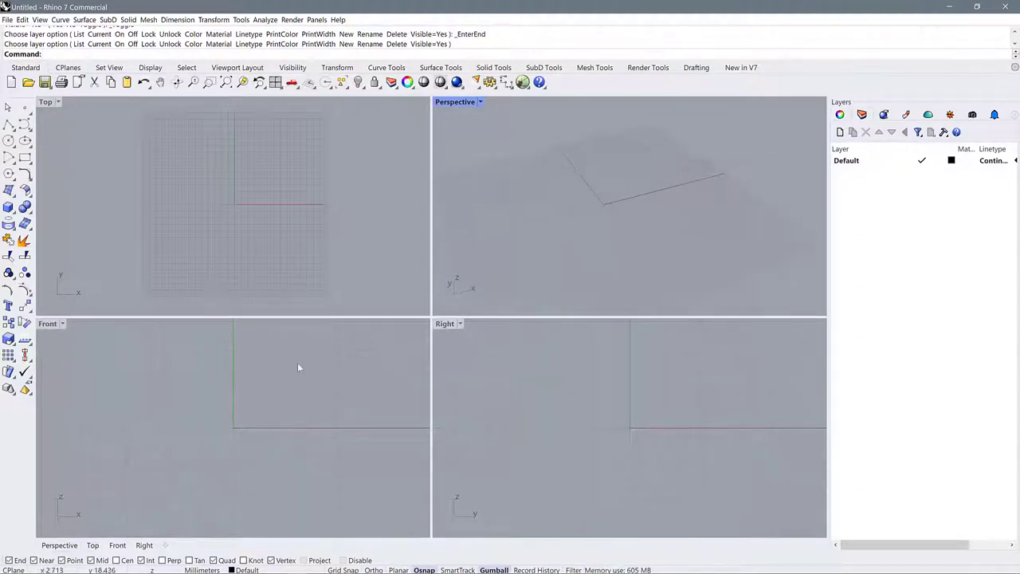
scroll(108, 368, "up", 2)
scroll(539, 402, "down", 8)
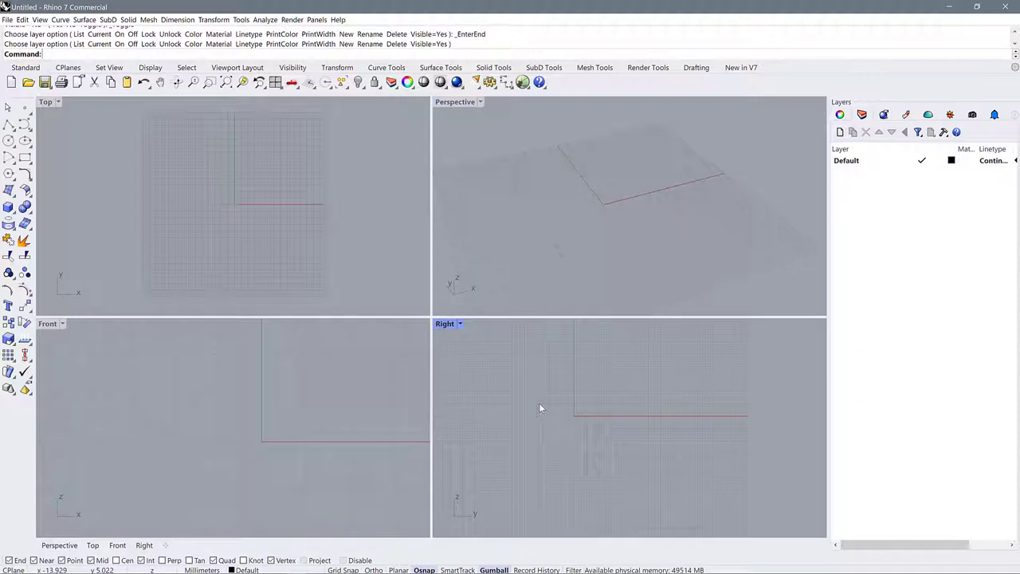
right_click_drag(628, 407, 723, 414)
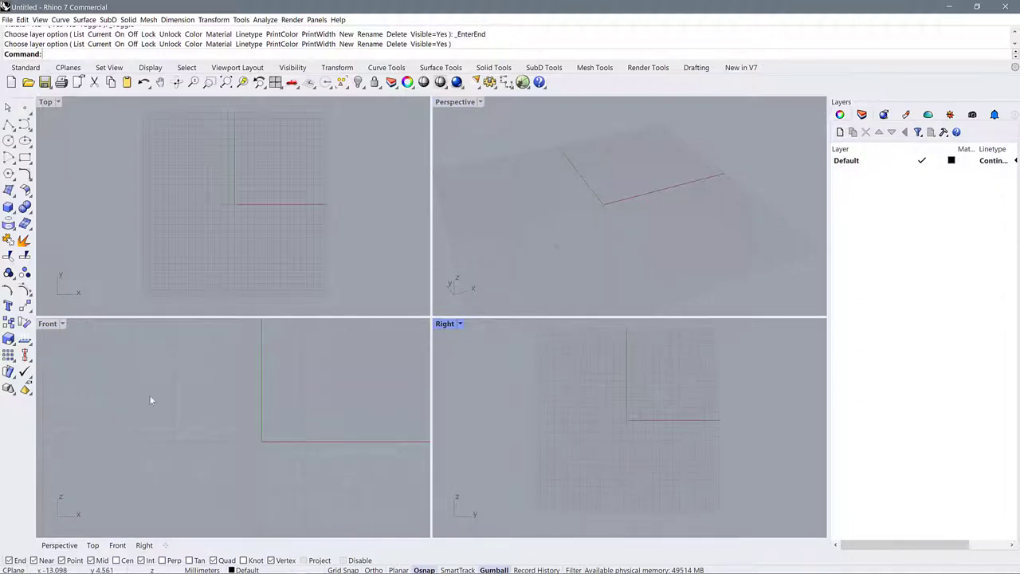
scroll(243, 402, "down", 6)
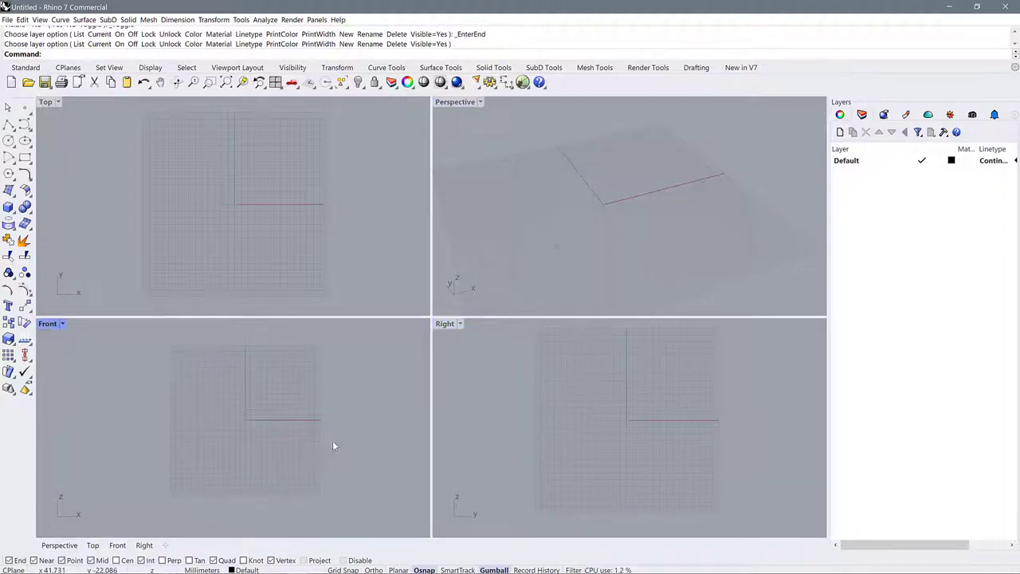
Switch to the NEFC Temporary Park False Creek_Rhino_R.1 model and inspect the park in the Perspective, Front and Right viewports.
mouse_move(303, 566)
left_click(366, 519)
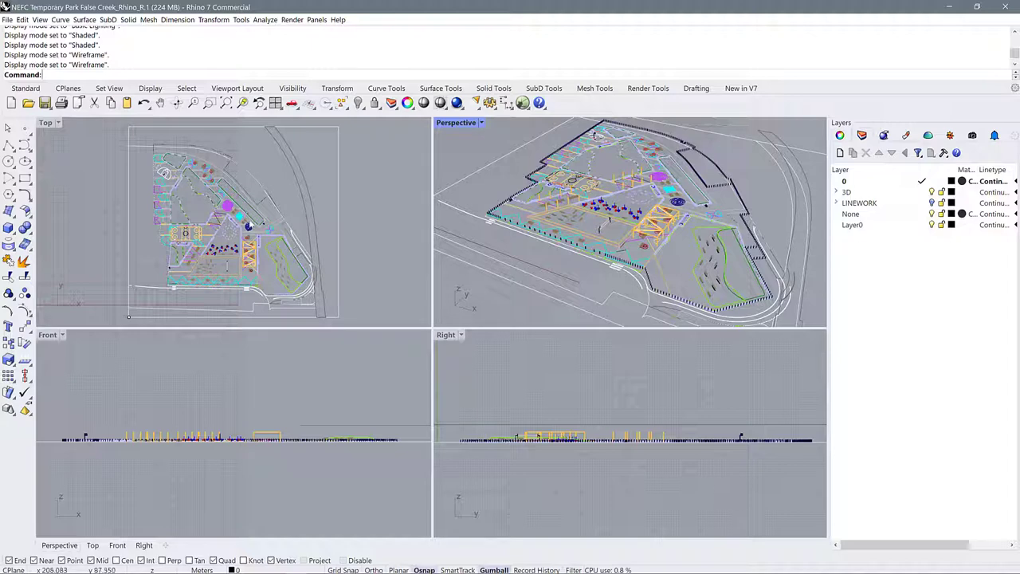
right_click_drag(638, 237, 634, 233)
scroll(185, 437, "up", 3)
scroll(185, 437, "down", 2)
scroll(611, 428, "up", 4)
scroll(707, 428, "down", 2)
scroll(694, 434, "up", 2)
scroll(694, 435, "down", 3)
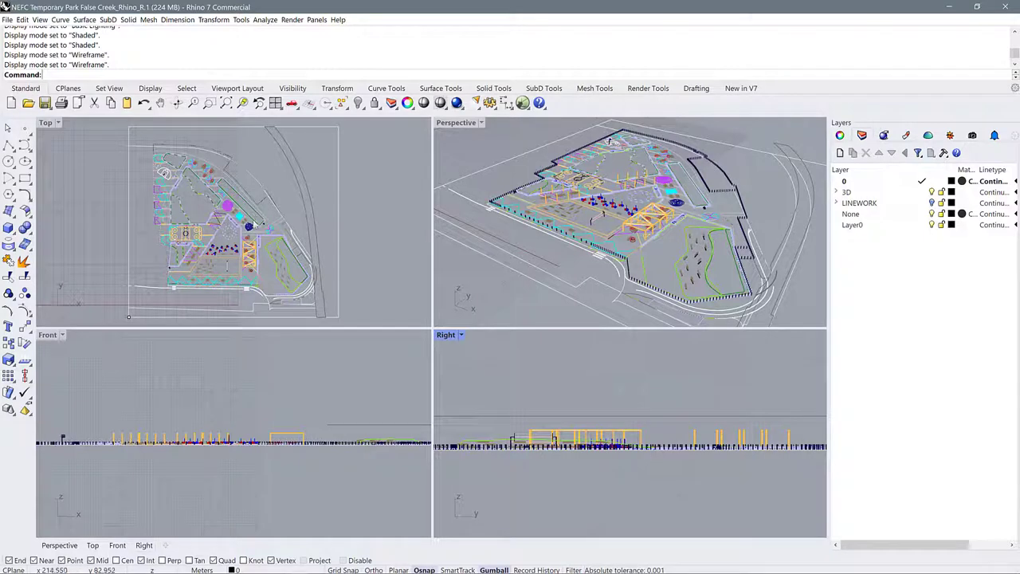
Set the Top viewport's display mode to Shaded and inspect the park plan's coloured surfaces up close.
left_click(59, 122)
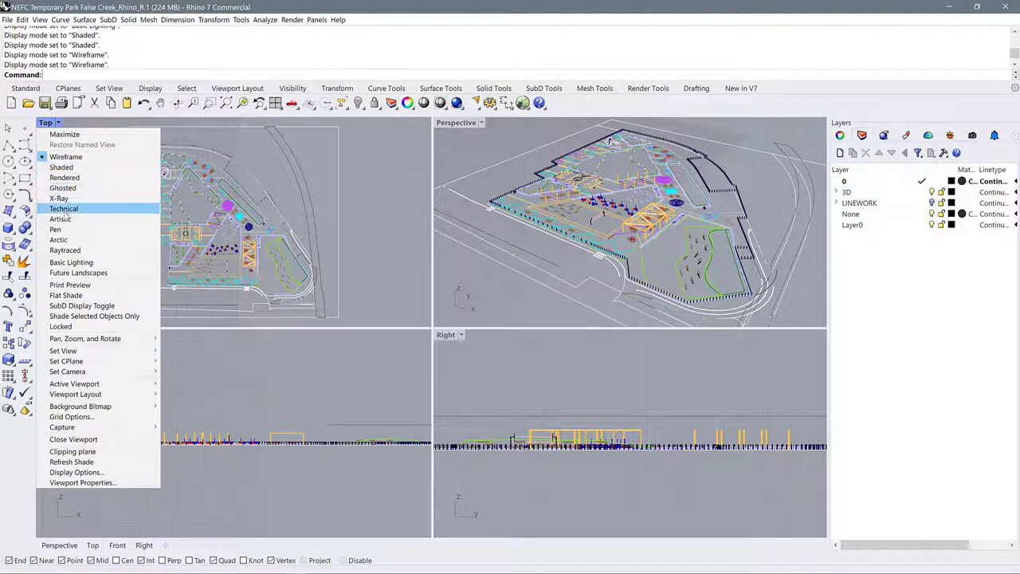
left_click(61, 169)
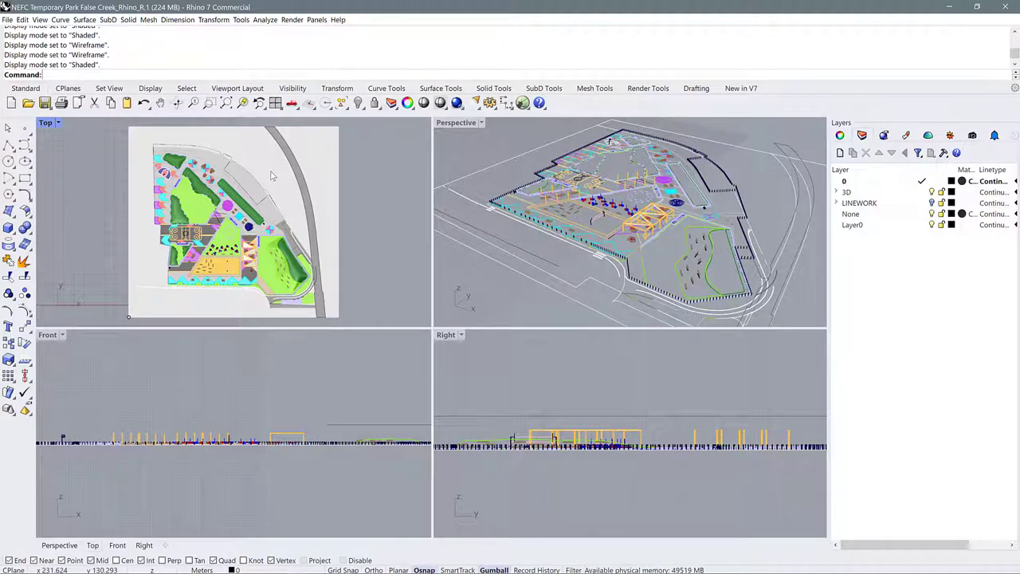
scroll(183, 223, "up", 5)
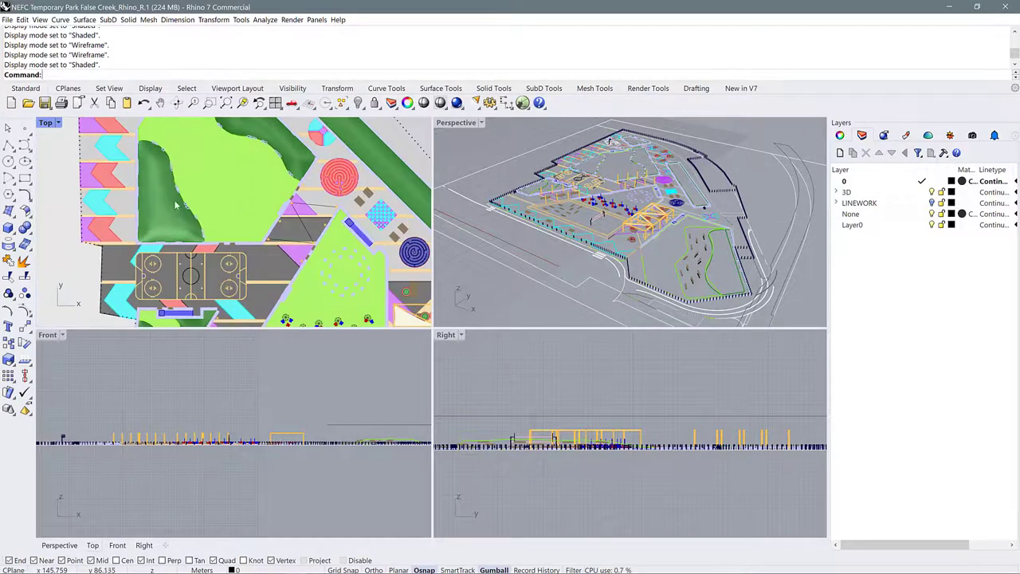
scroll(223, 210, "down", 2)
scroll(222, 210, "down", 5)
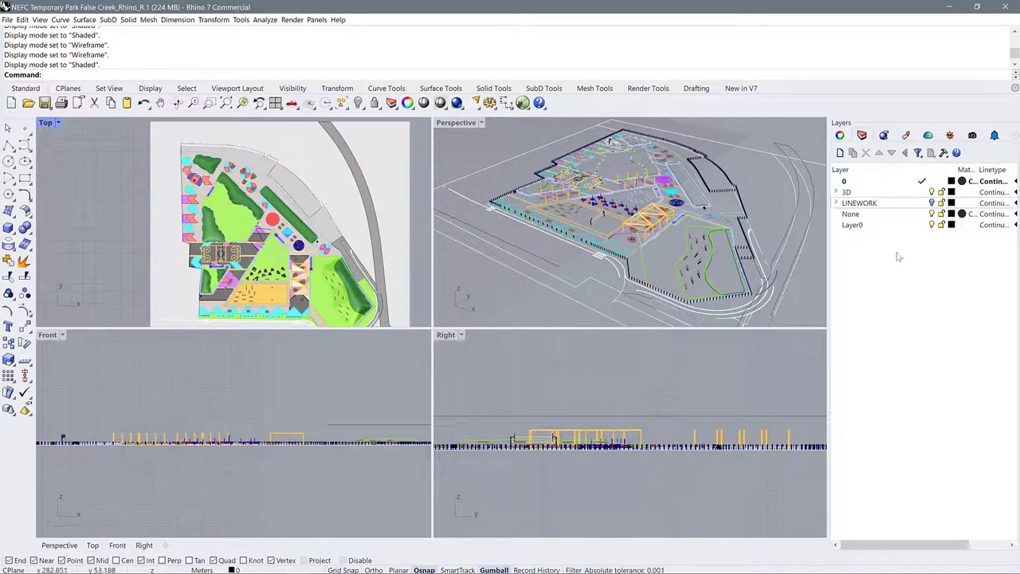
Expand the 3D layer with its colour swatches in view, and select PA_Purple to compare it with the purple paving in plan.
left_click(836, 192)
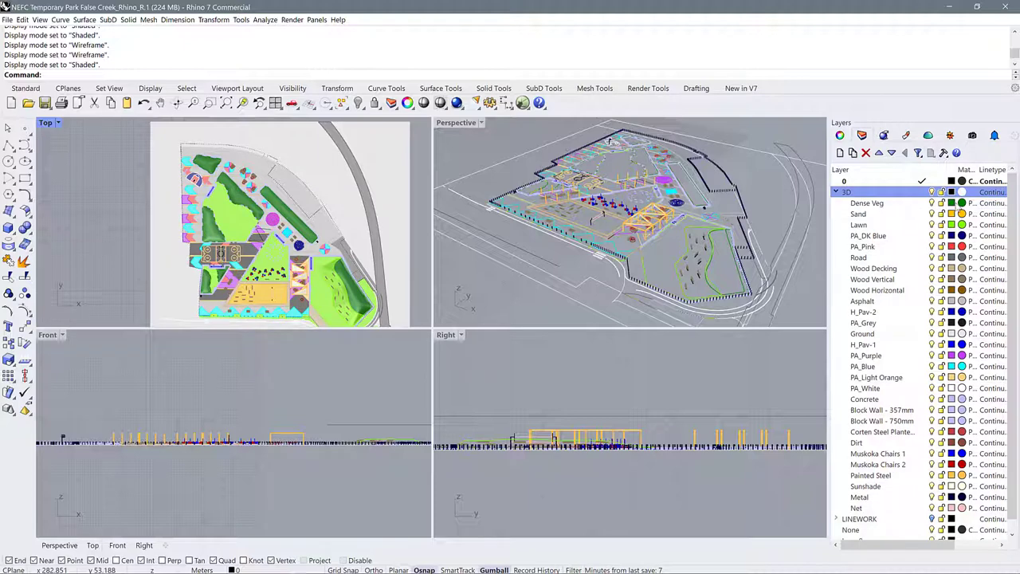
left_click_drag(956, 170, 972, 170)
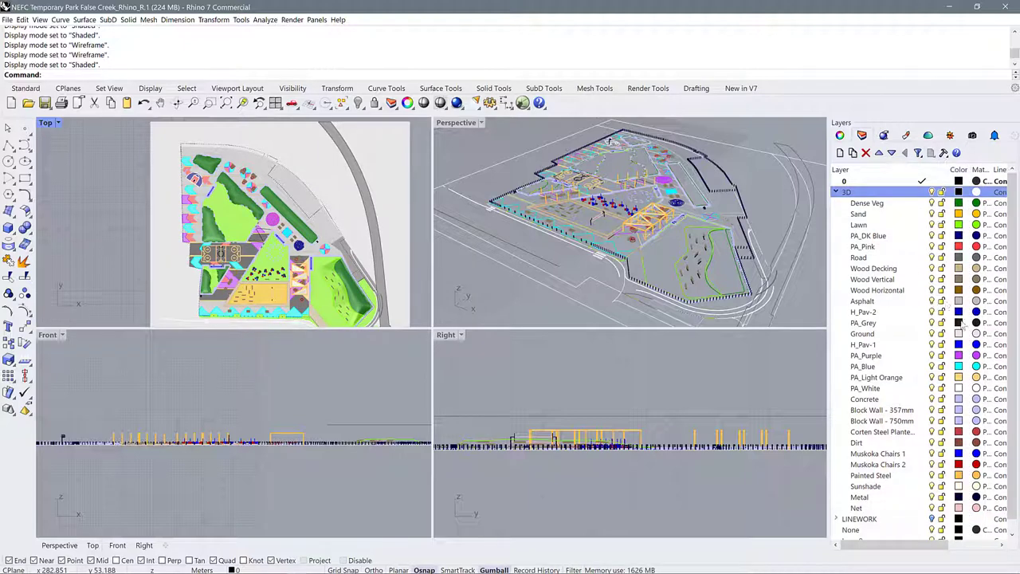
left_click(870, 400)
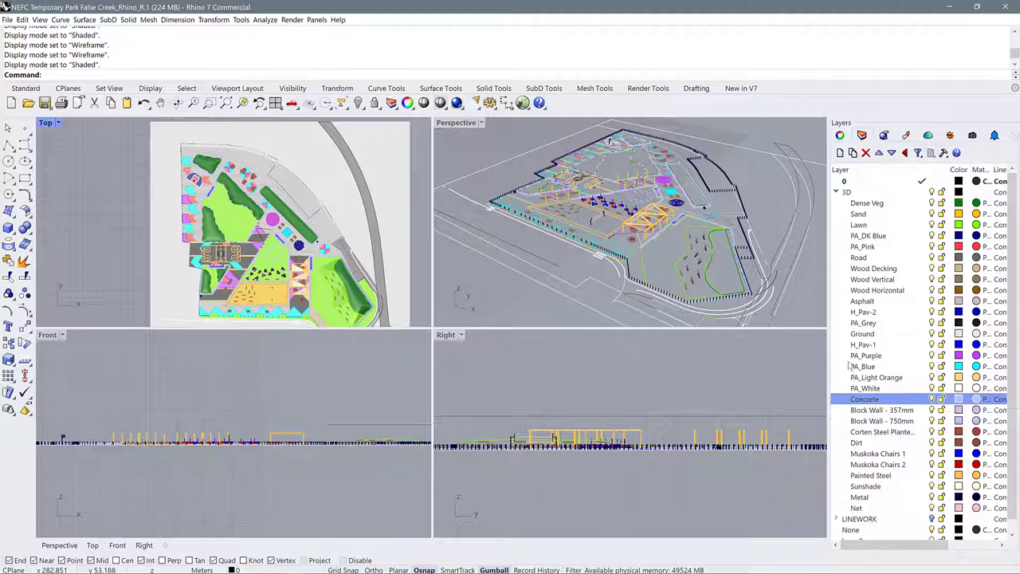
left_click(864, 356)
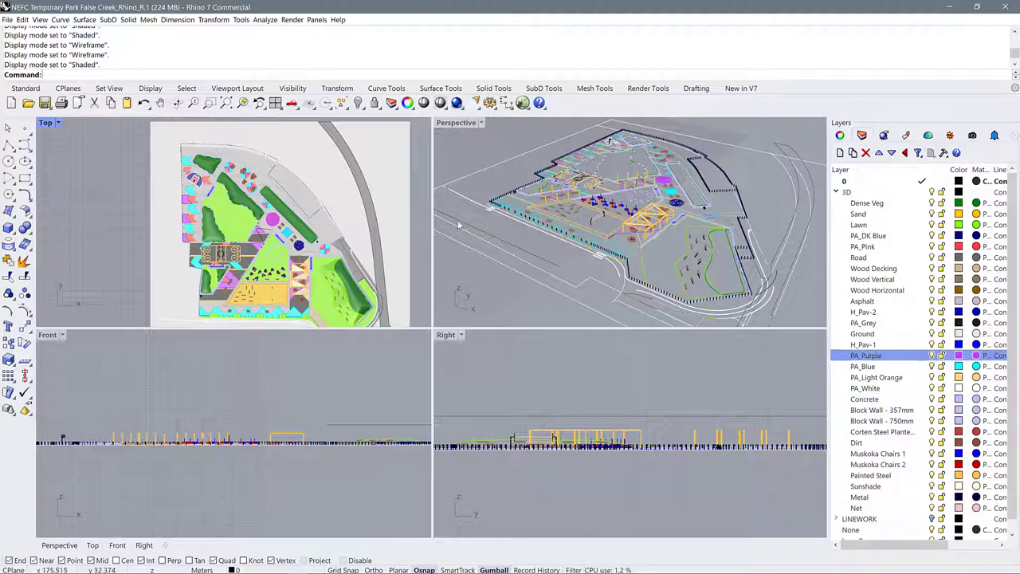
scroll(217, 293, "up", 3)
scroll(233, 296, "up", 3)
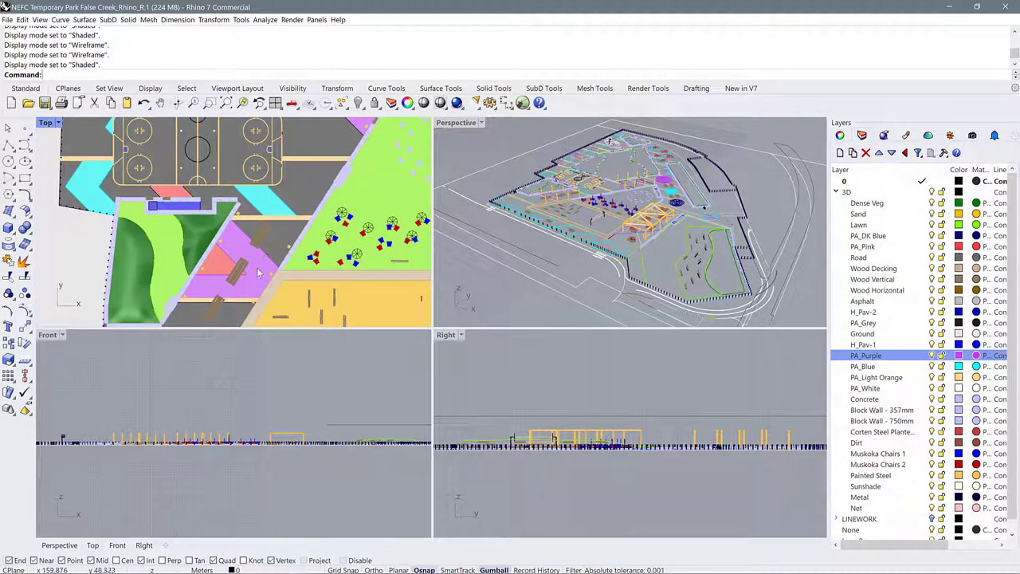
scroll(399, 227, "down", 3)
scroll(399, 226, "up", 3)
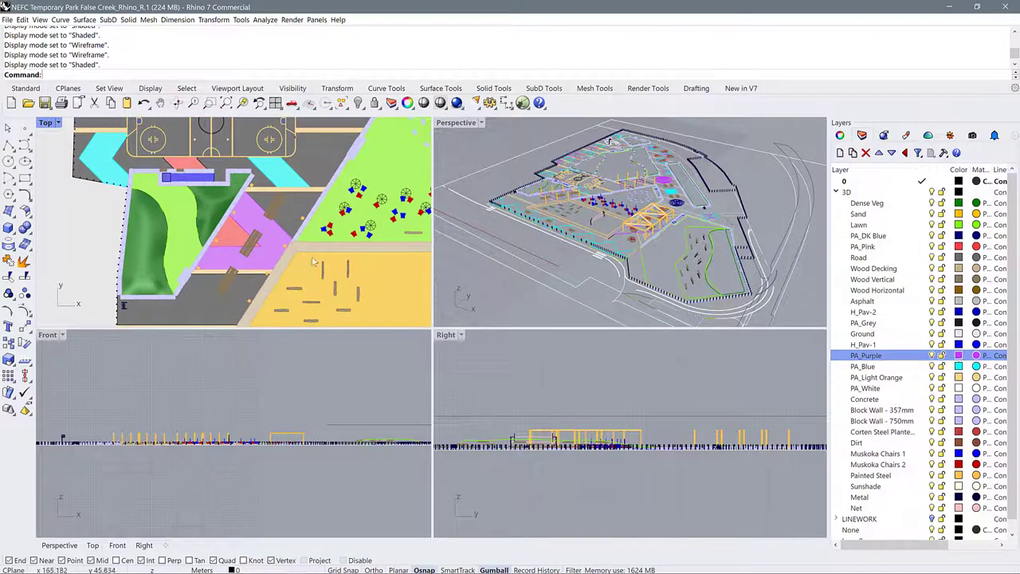
scroll(231, 275, "down", 4)
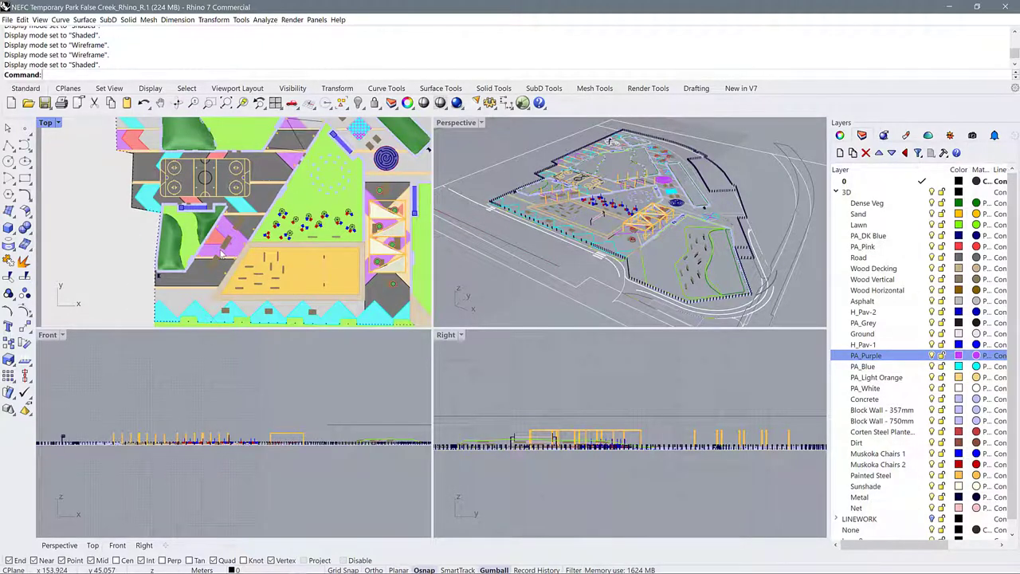
scroll(197, 247, "down", 3)
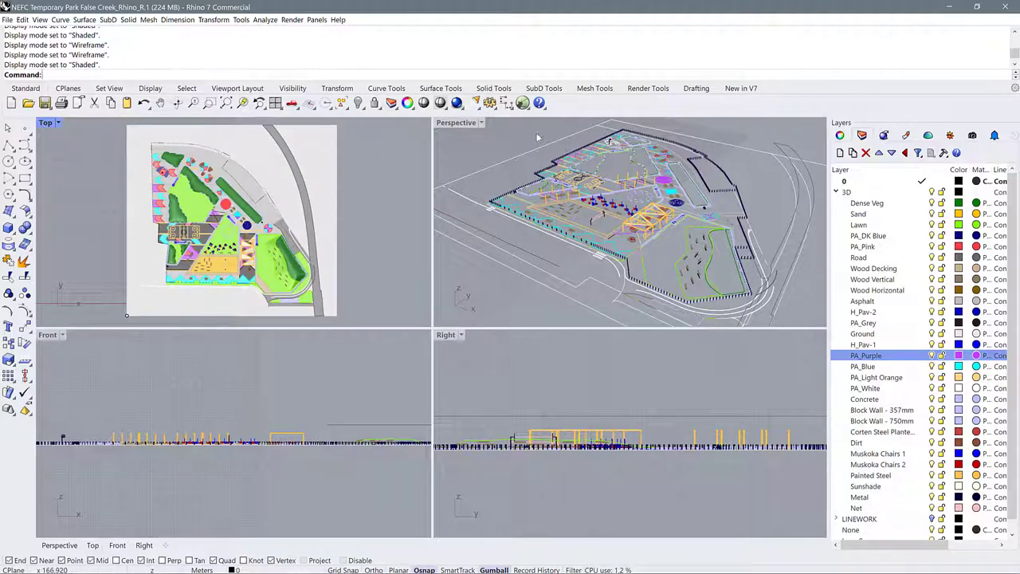
Set the Perspective viewport's display mode to Shaded and select the lawn surface beside the densely planted mound.
left_click(481, 123)
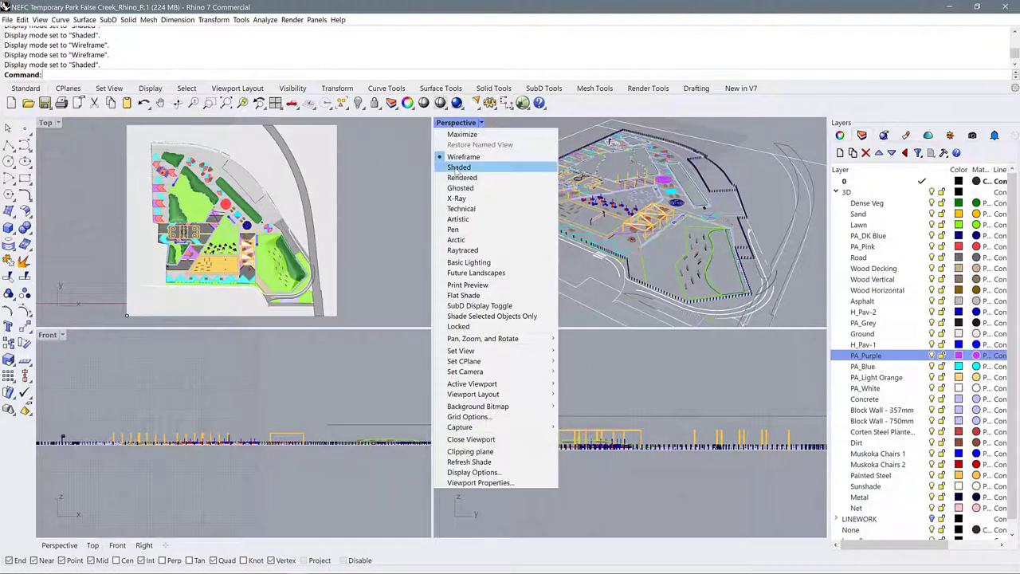
left_click(461, 167)
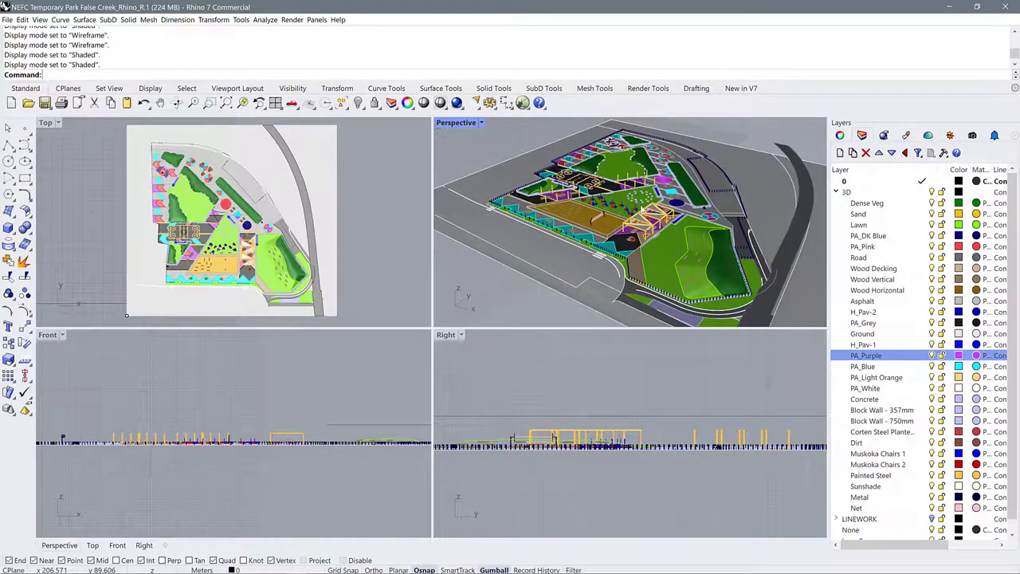
right_click_drag(637, 247, 668, 243)
scroll(643, 190, "up", 5)
left_click(642, 190)
scroll(590, 213, "down", 7)
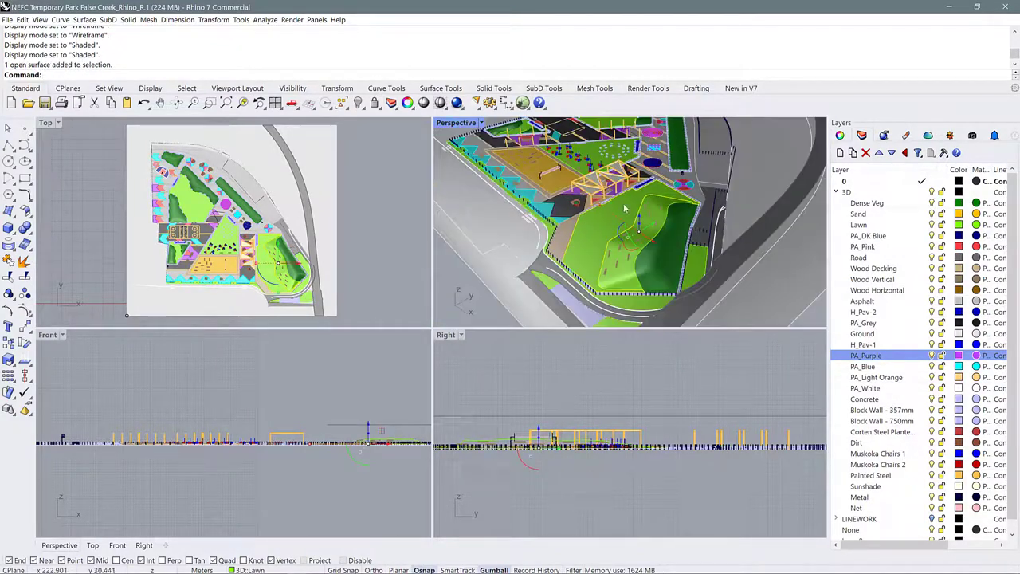
scroll(590, 247, "up", 4)
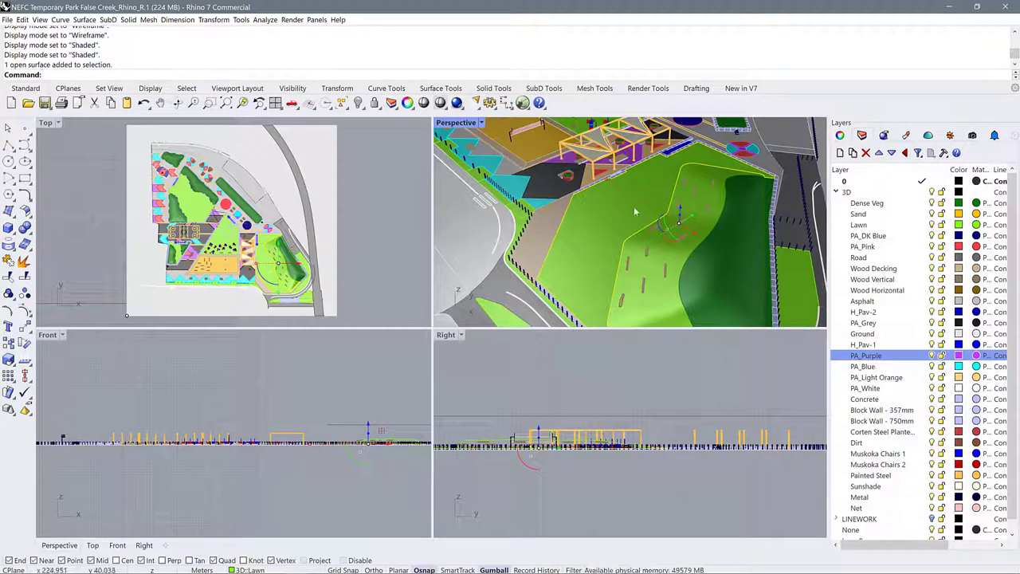
Set the Perspective viewport's display mode to Ghosted and inspect the planted mound from a closer angle.
left_click(481, 122)
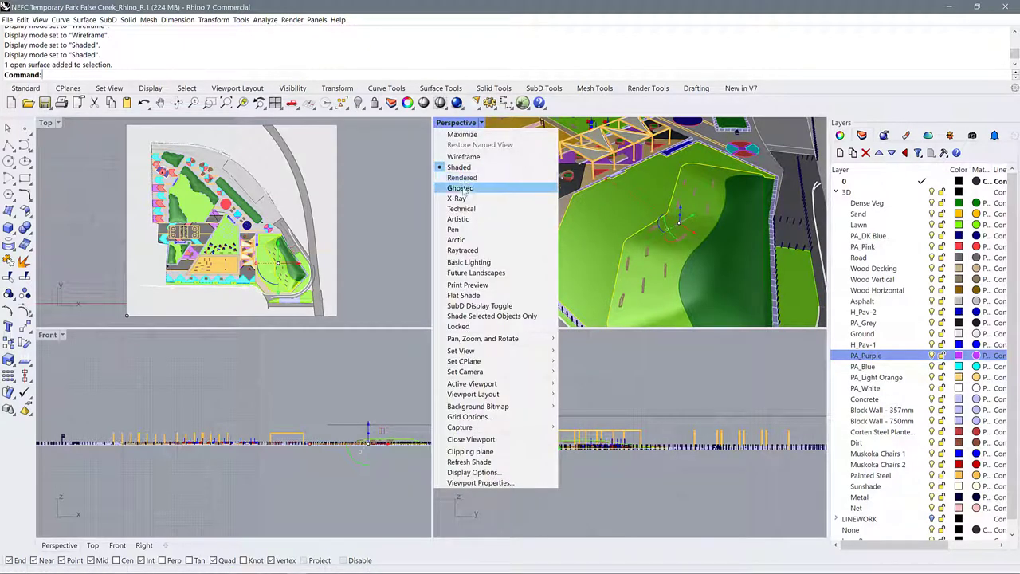
left_click(461, 188)
right_click_drag(636, 218, 668, 253)
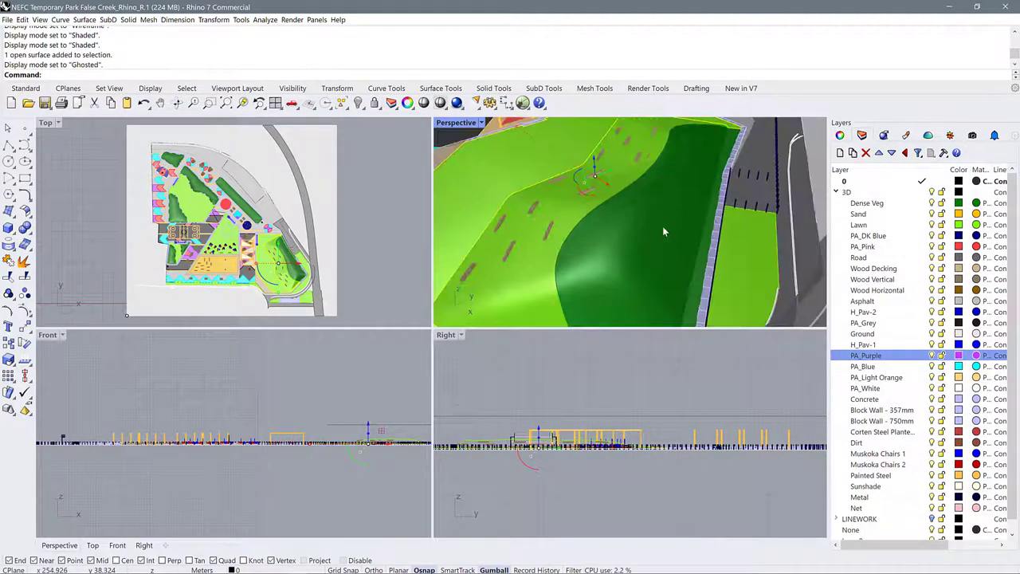
Select the lawn surface beside the densely planted mound and set the Perspective viewport's display mode to Shaded.
scroll(553, 245, "up", 2)
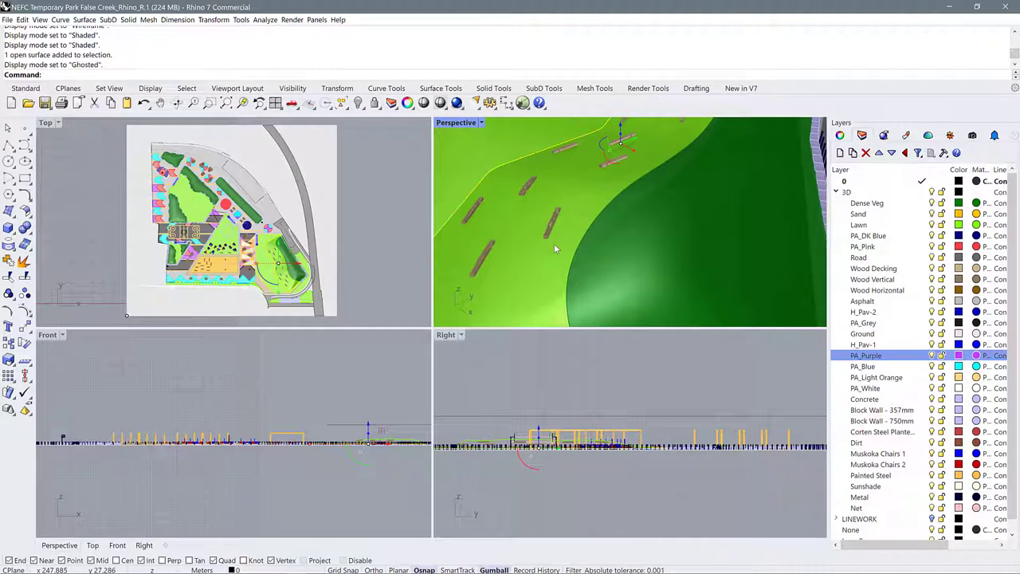
left_click(558, 239)
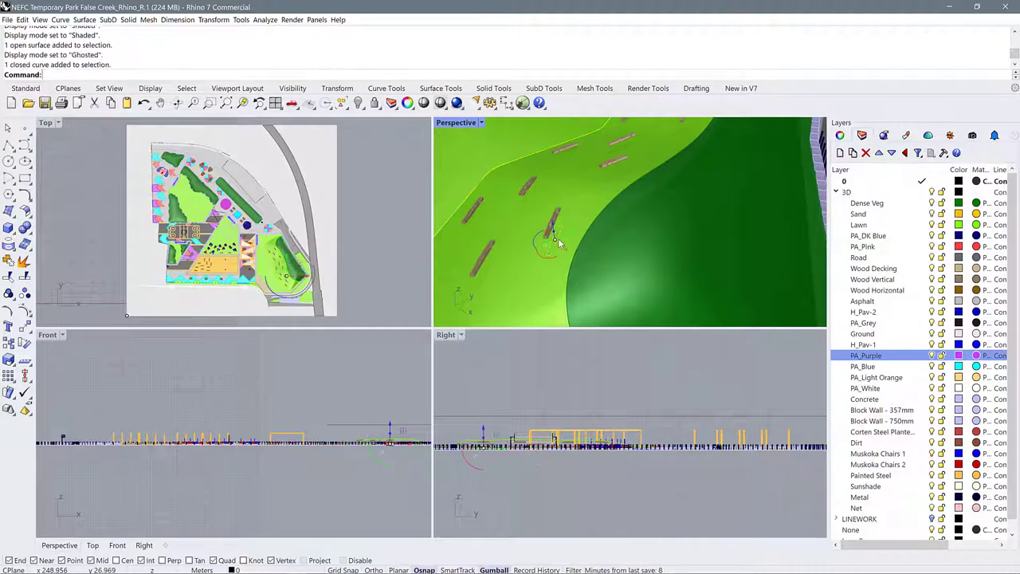
left_click(579, 215)
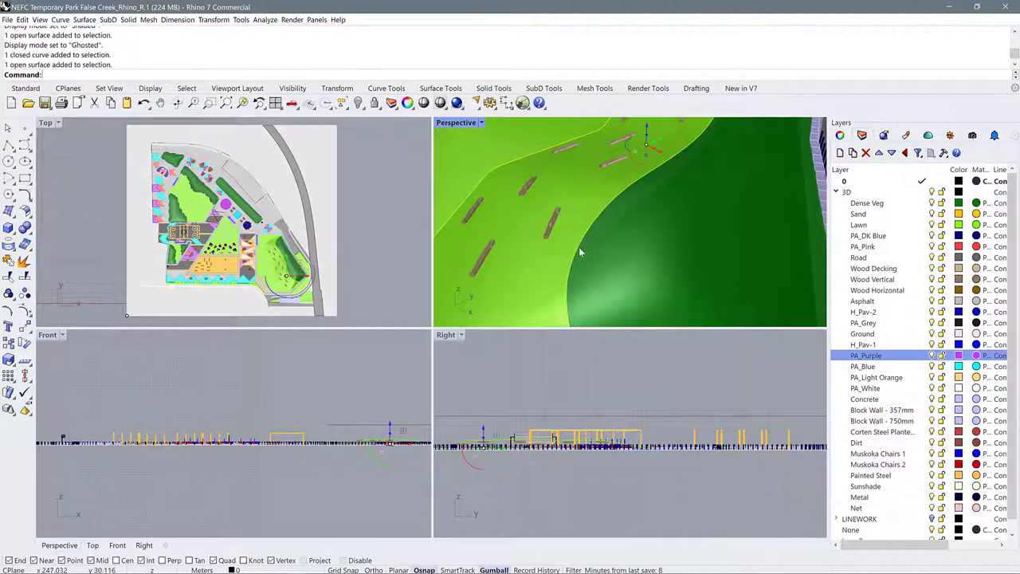
left_click(481, 122)
left_click(460, 166)
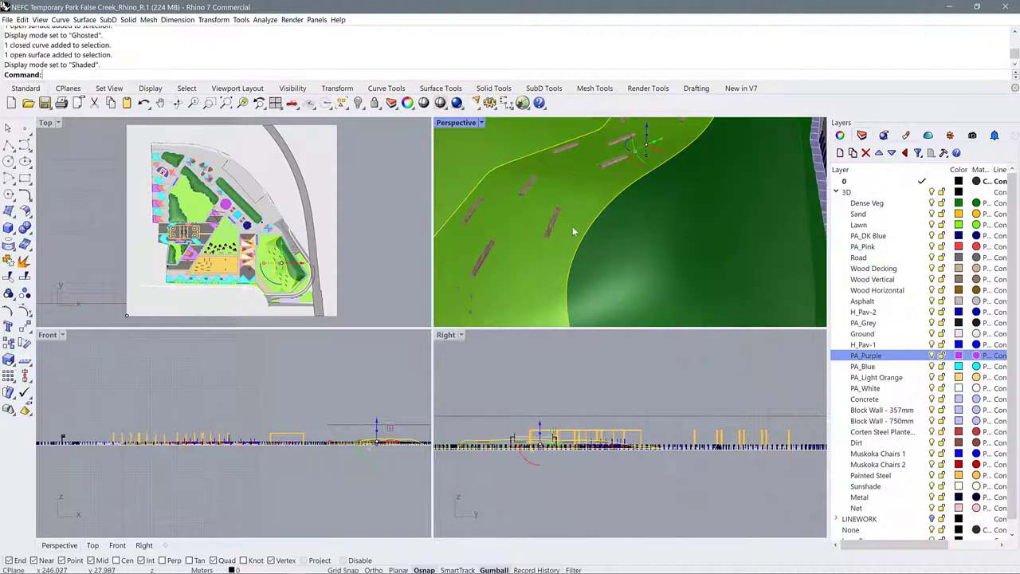
View the whole park in X-Ray display mode in the Perspective viewport, and return that viewport to Shaded.
left_click(481, 123)
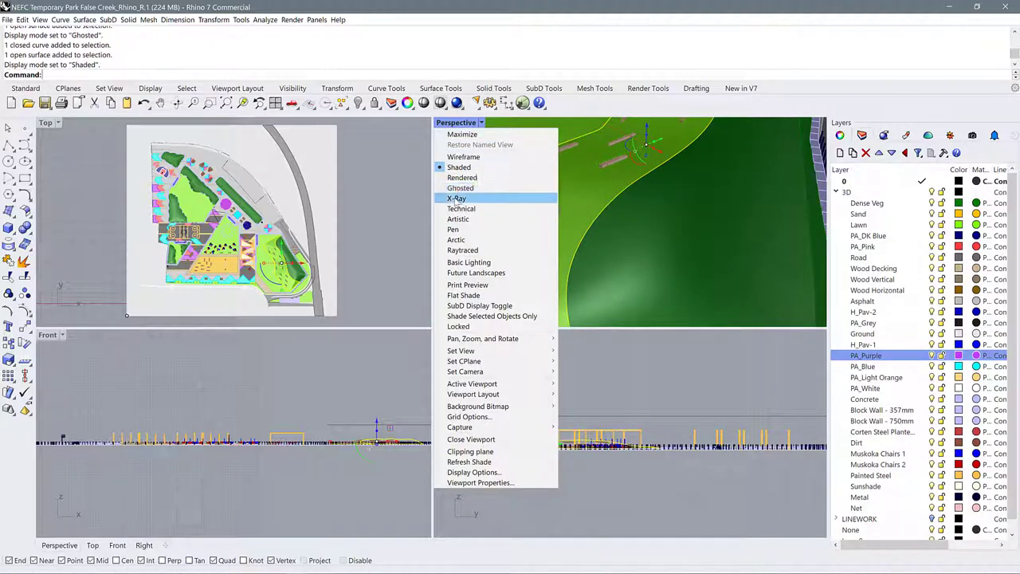
left_click(456, 197)
scroll(606, 238, "down", 5)
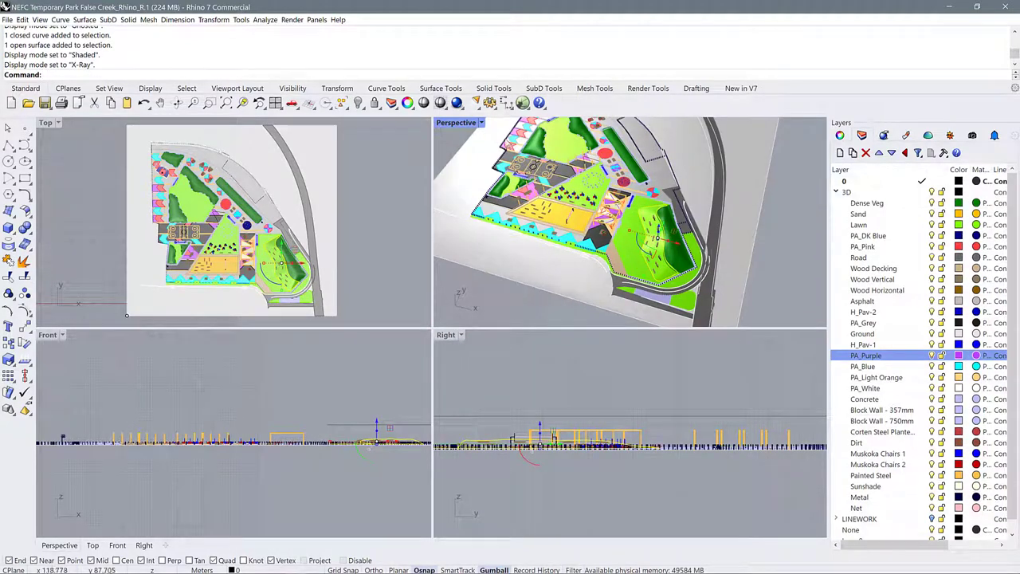
left_click(481, 122)
left_click(459, 167)
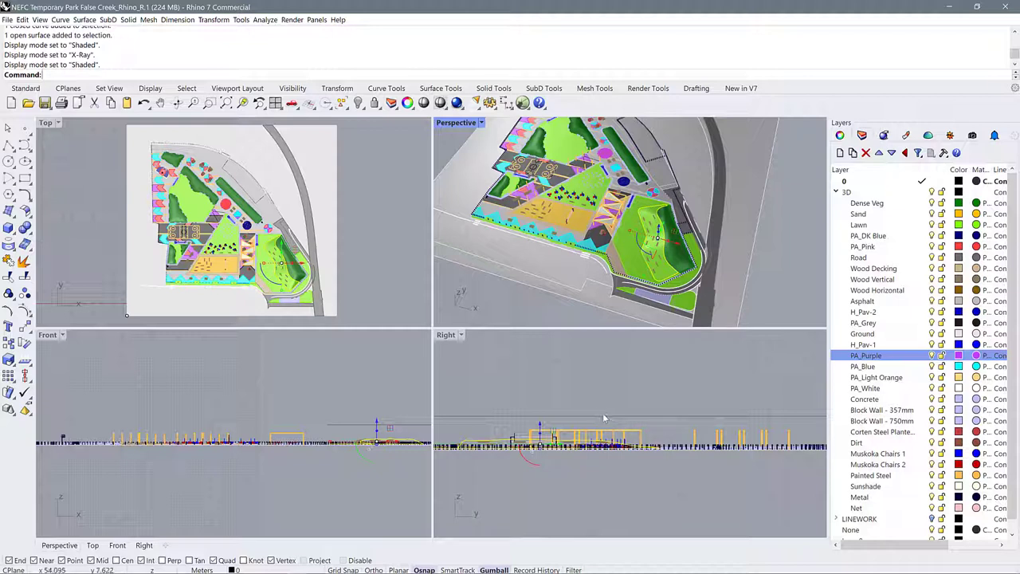
Inspect the park in the Front viewport, clear the selection, and switch the active viewport between Perspective and Top.
left_click(194, 451)
scroll(196, 451, "up", 3)
scroll(196, 452, "down", 3)
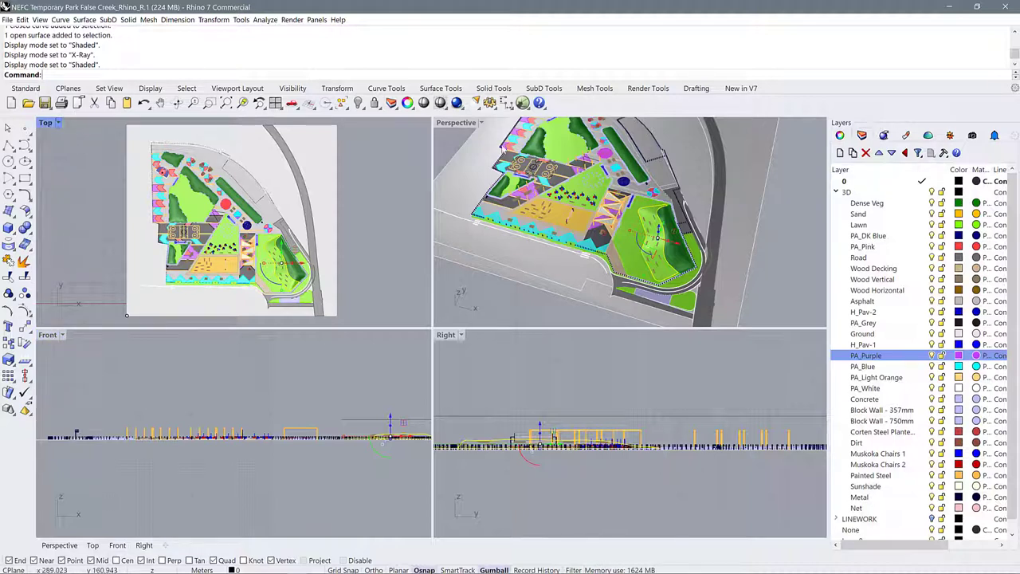
left_click(565, 148)
left_click(356, 172)
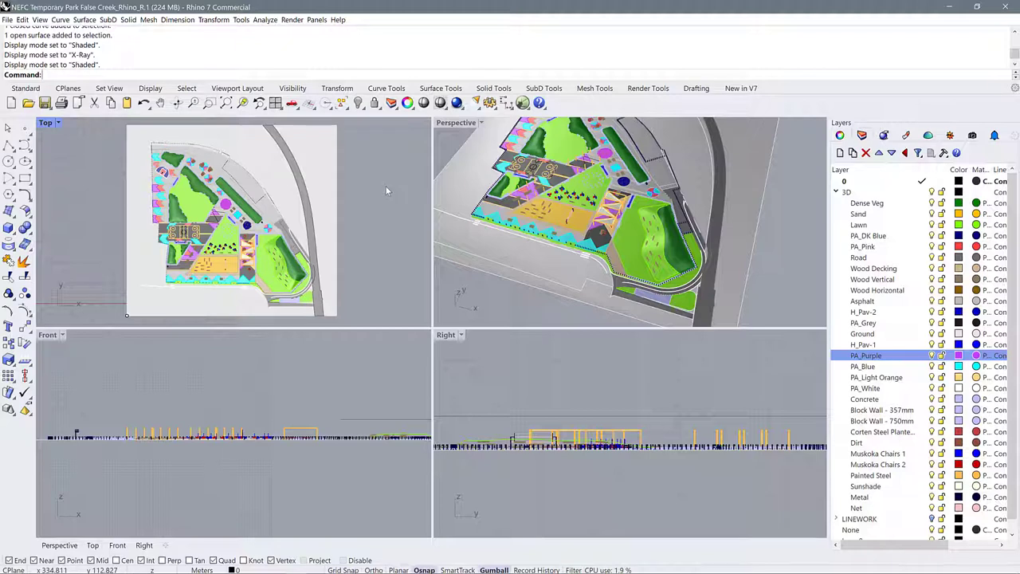
left_click(556, 163)
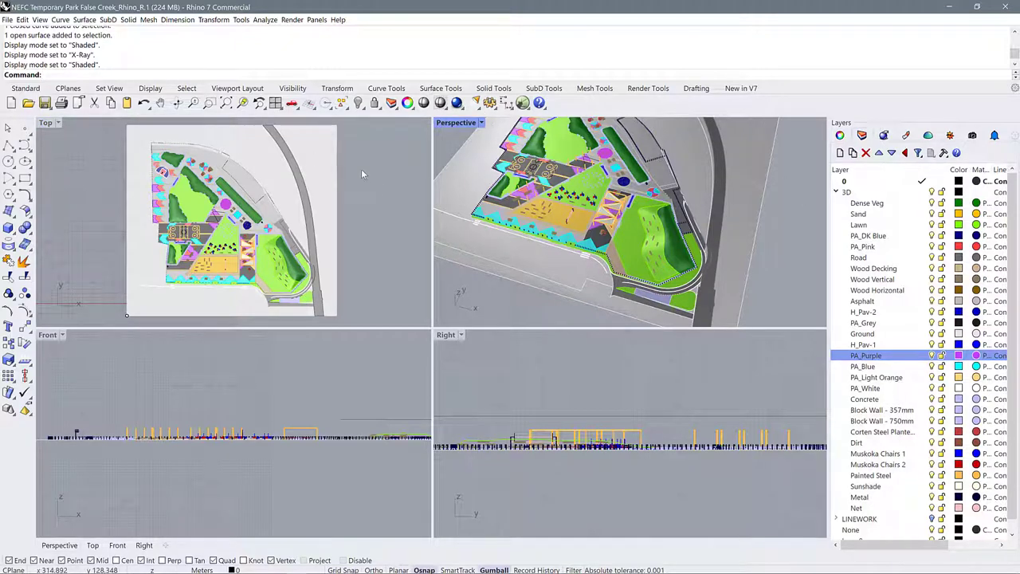
left_click(360, 205)
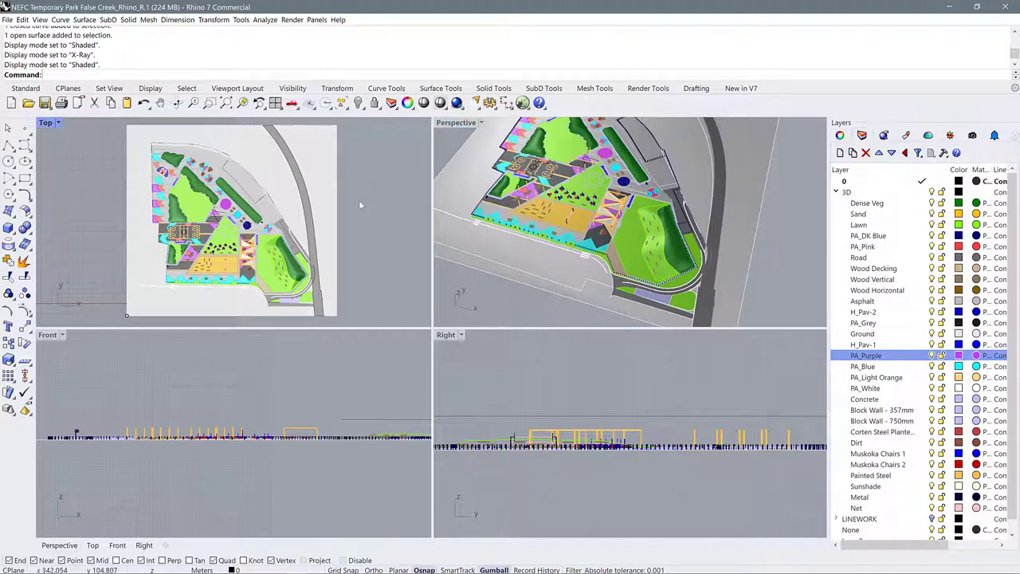
Maximize the Top viewport to examine the park plan, and restore the four-viewport layout.
double_click(46, 122)
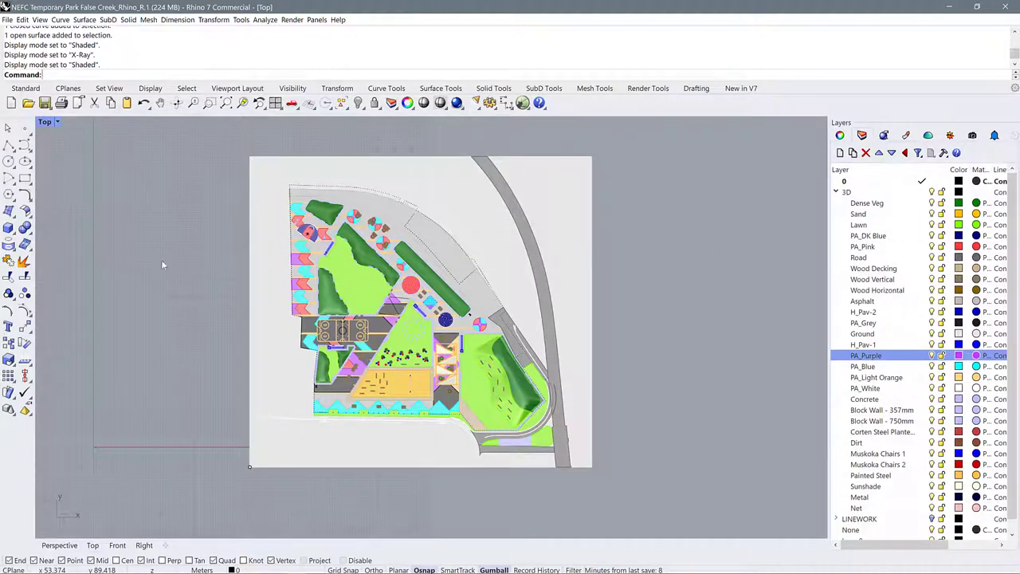
scroll(255, 296, "down", 5)
scroll(257, 308, "up", 5)
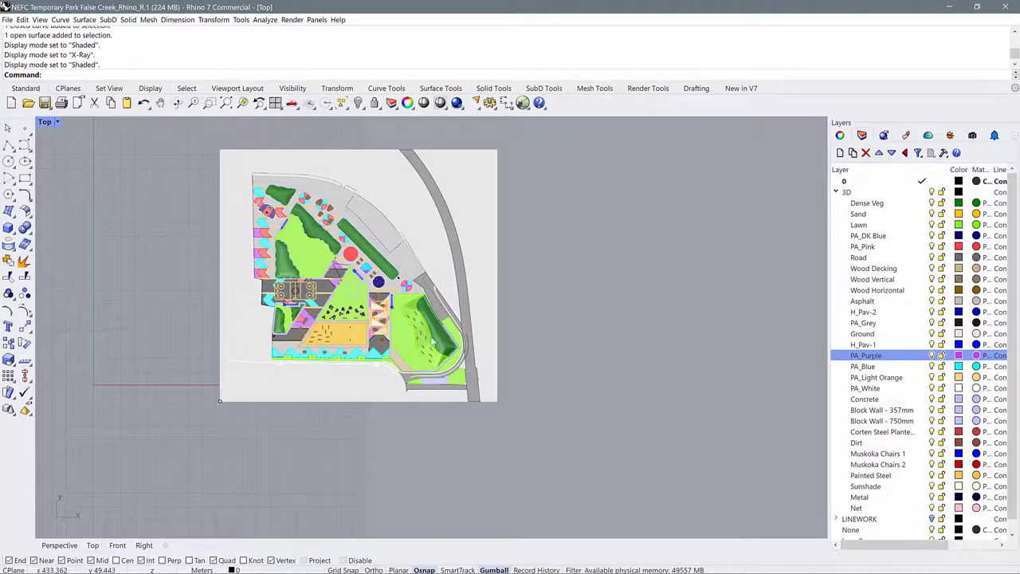
double_click(45, 123)
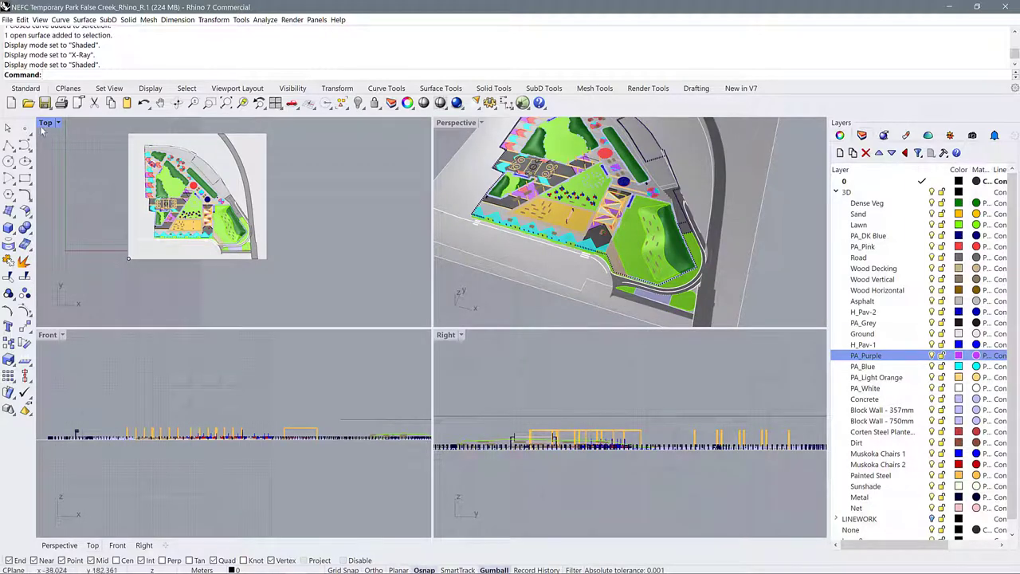
Maximize the Perspective viewport and examine the park model from several sides and heights.
double_click(460, 123)
scroll(558, 263, "down", 6)
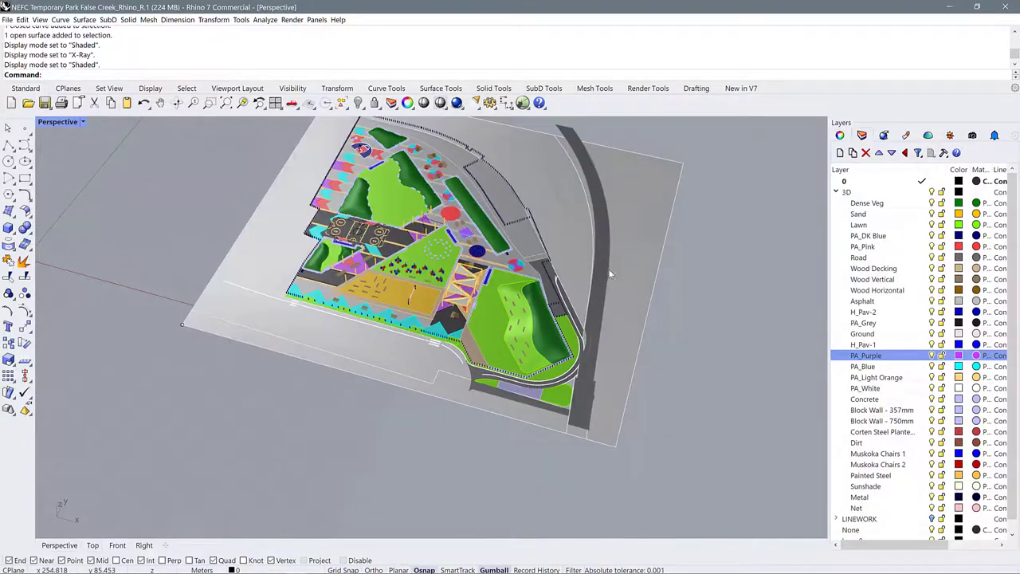
right_click_drag(661, 270, 398, 311)
scroll(265, 325, "up", 6)
scroll(260, 318, "down", 4)
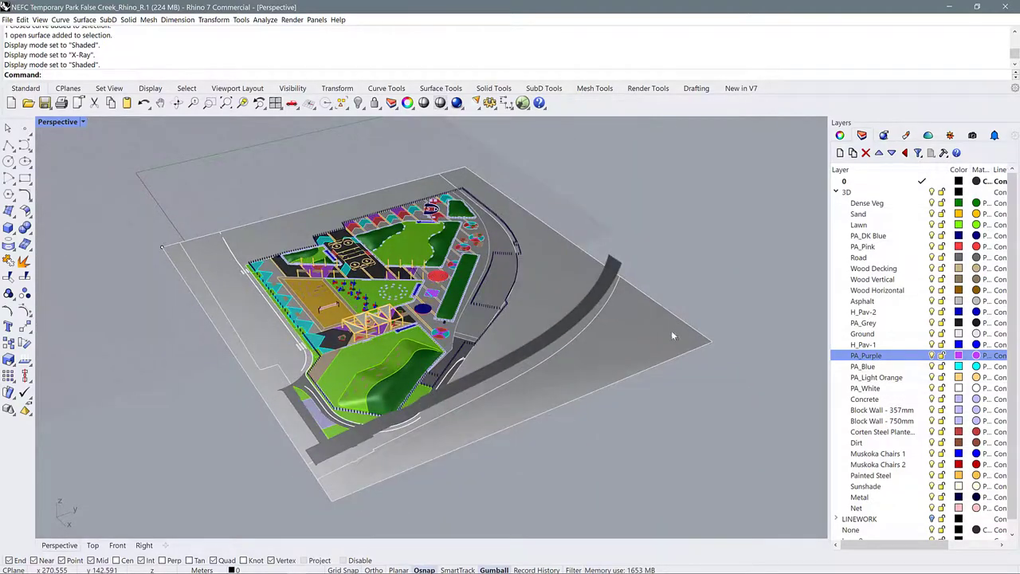
right_click_drag(252, 341, 284, 338)
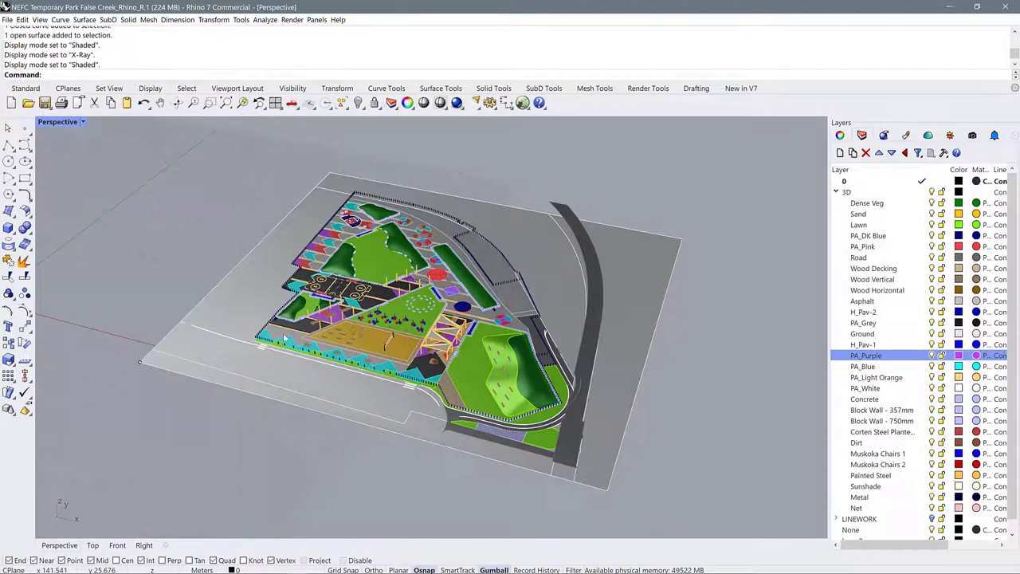
right_click_drag(198, 191, 267, 248)
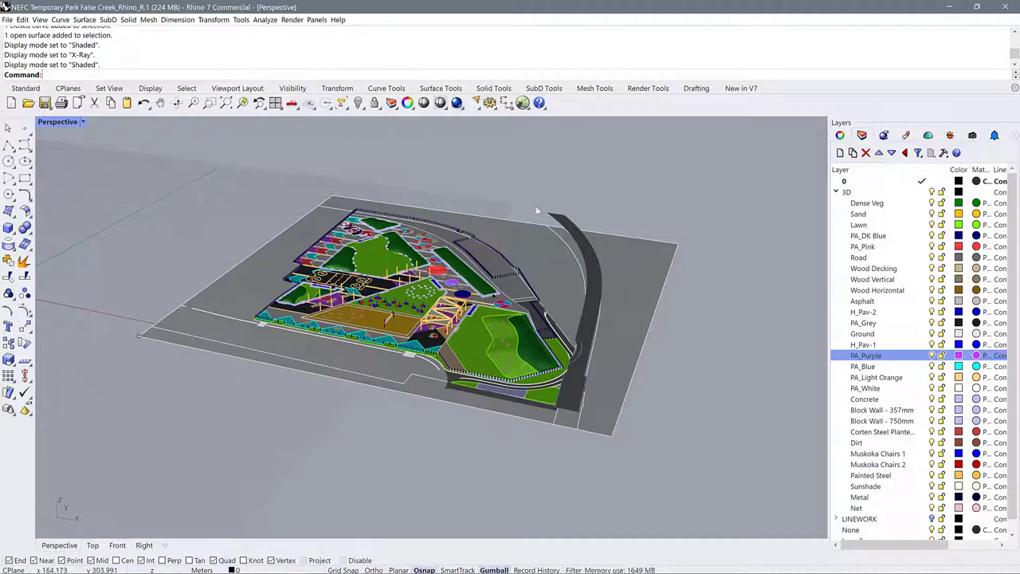
right_click_drag(368, 223, 523, 329)
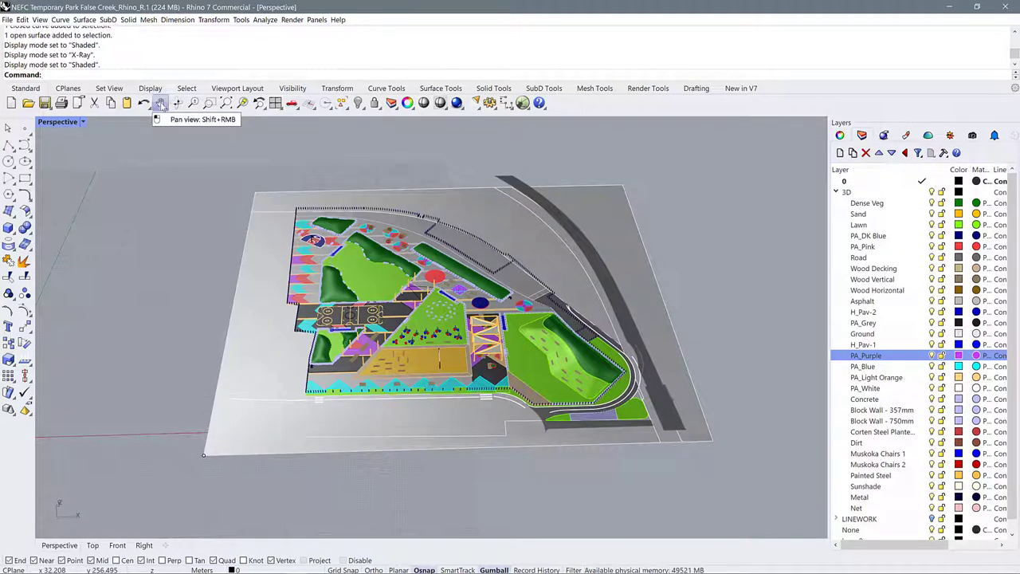
Pan the Perspective view slightly with the Pan tool and leave the tool.
left_click(160, 103)
left_click_drag(420, 195, 382, 151)
key("Escape")
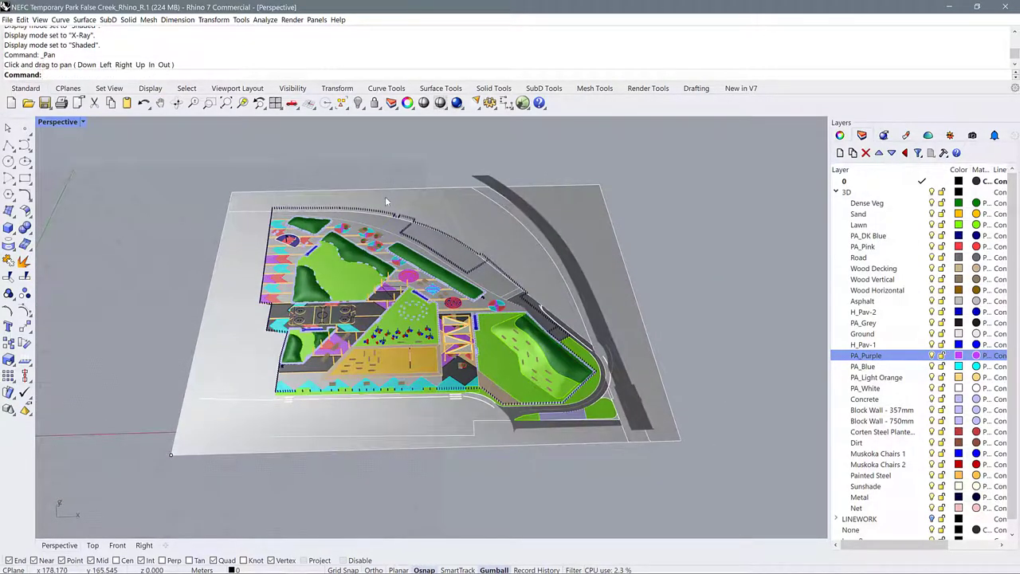
Pan the Perspective view again using the command alias P, and end the command.
type("P")
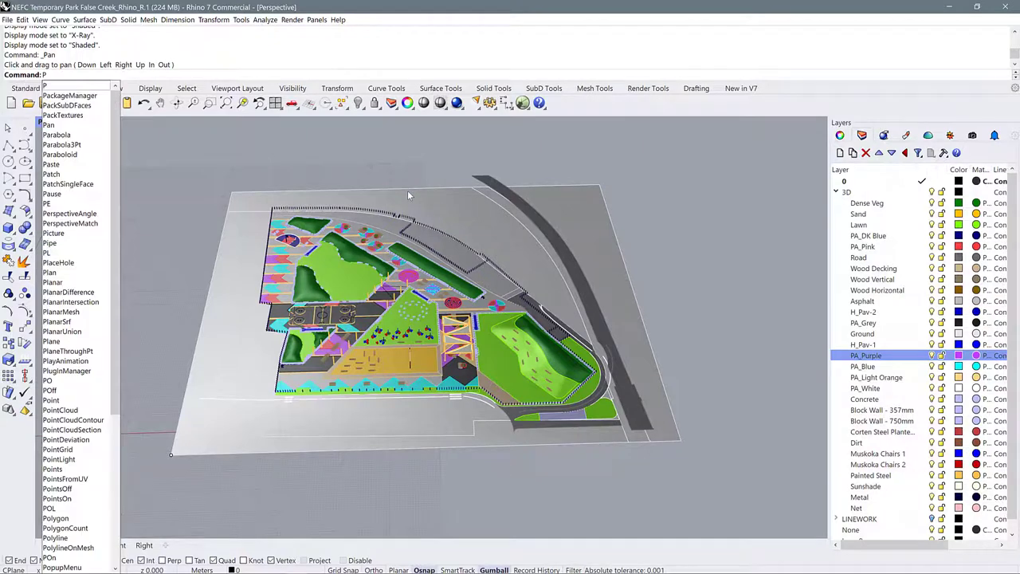
key("Return")
left_click_drag(465, 200, 453, 192)
key("Escape")
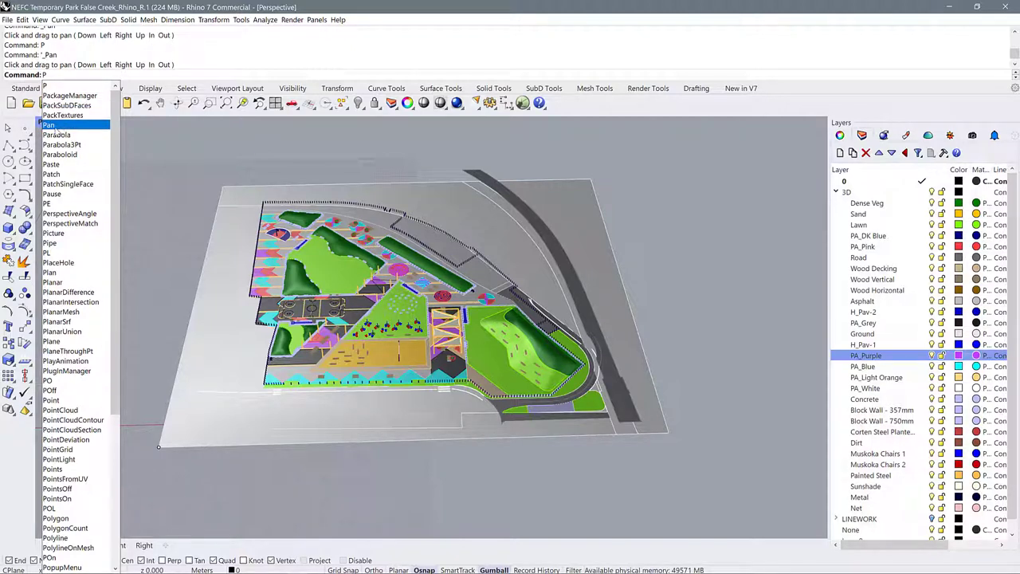
Look up the command suggestions for LI, run the LI alias, and exit it without picking any object.
left_click(145, 148)
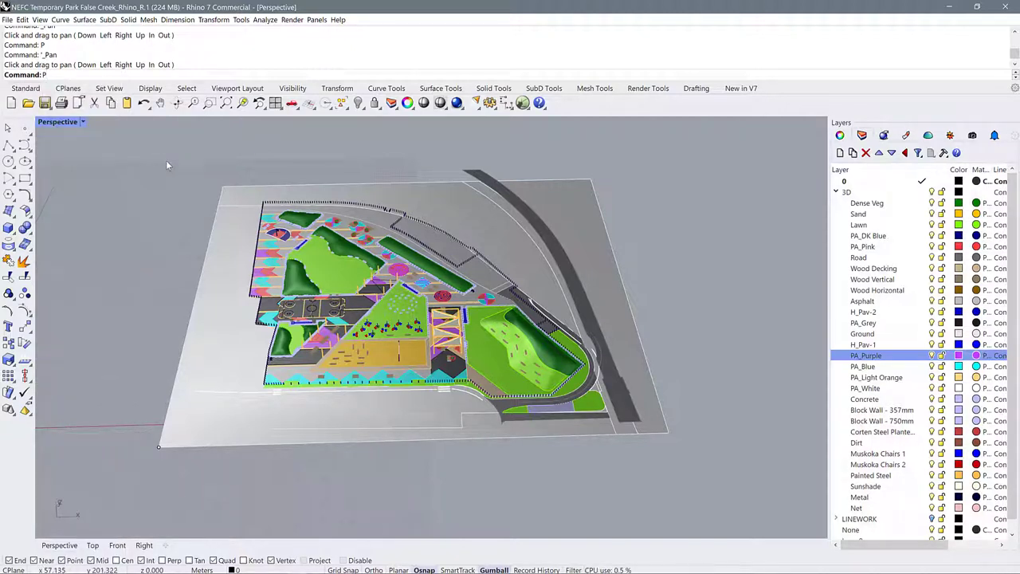
type("li")
key("Home")
key("Delete")
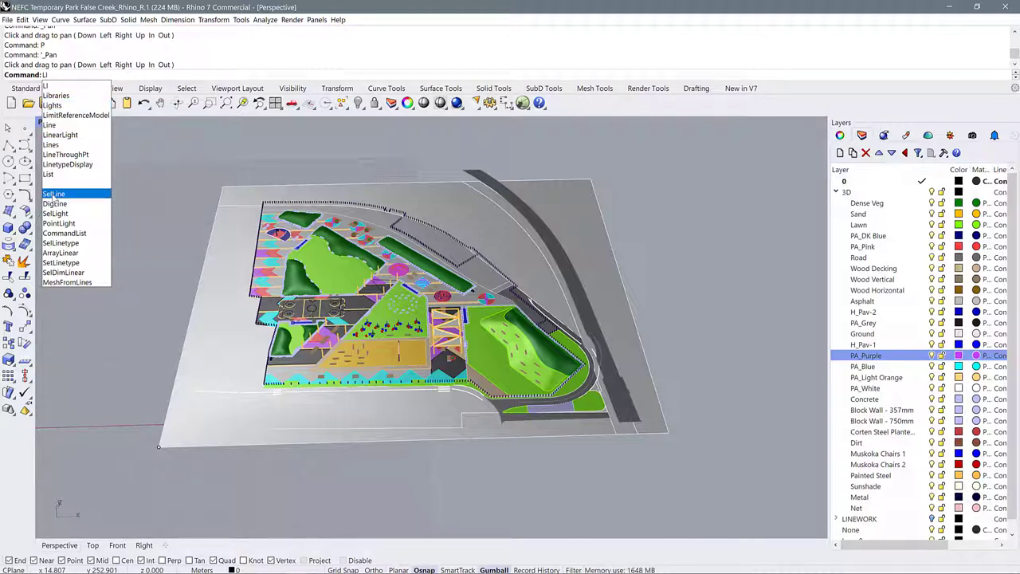
left_click(62, 83)
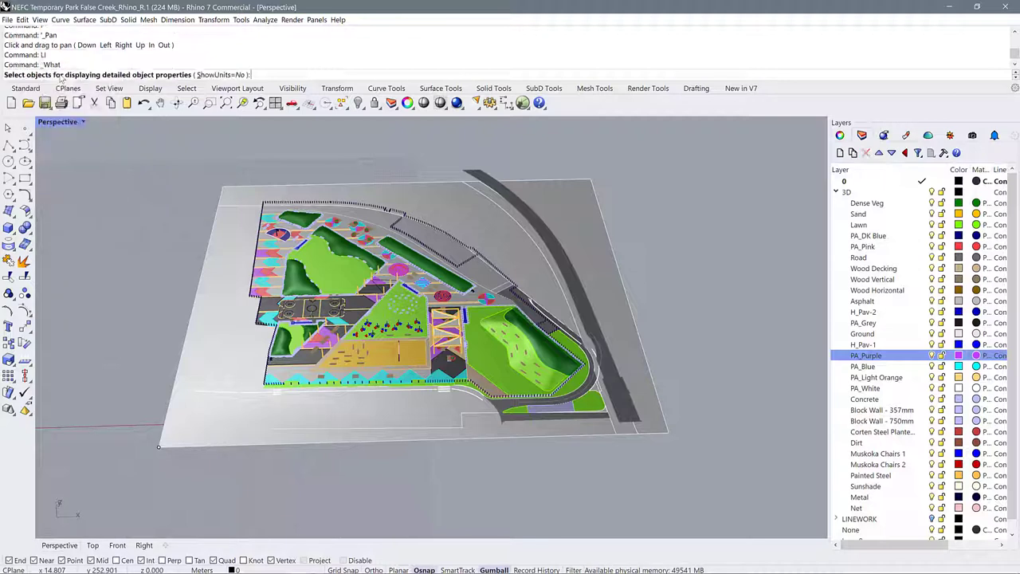
right_click(90, 175)
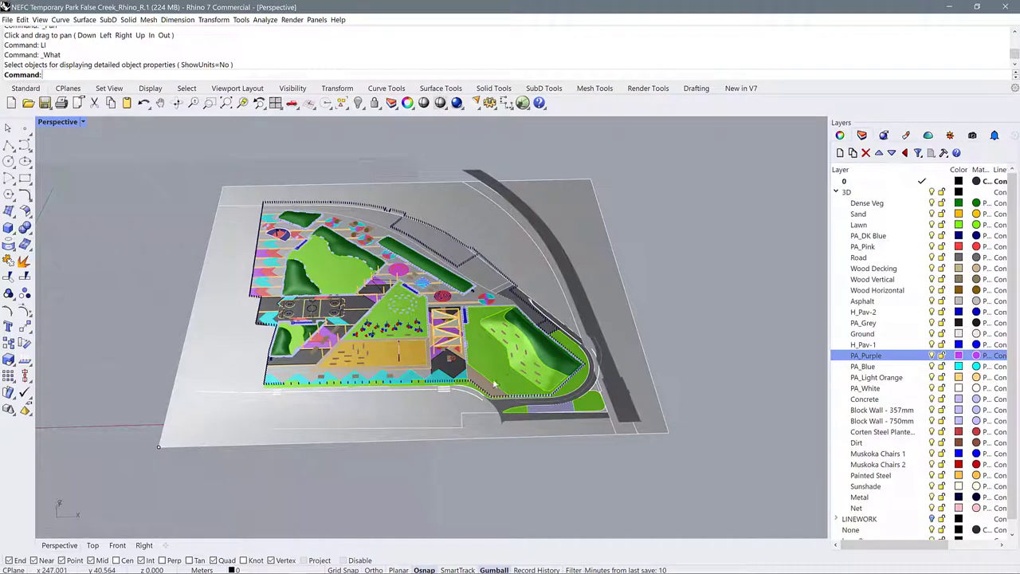
Examine the park model's lawns, paving and structures up close and from different angles in the Perspective viewport.
right_click_drag(540, 303, 539, 334)
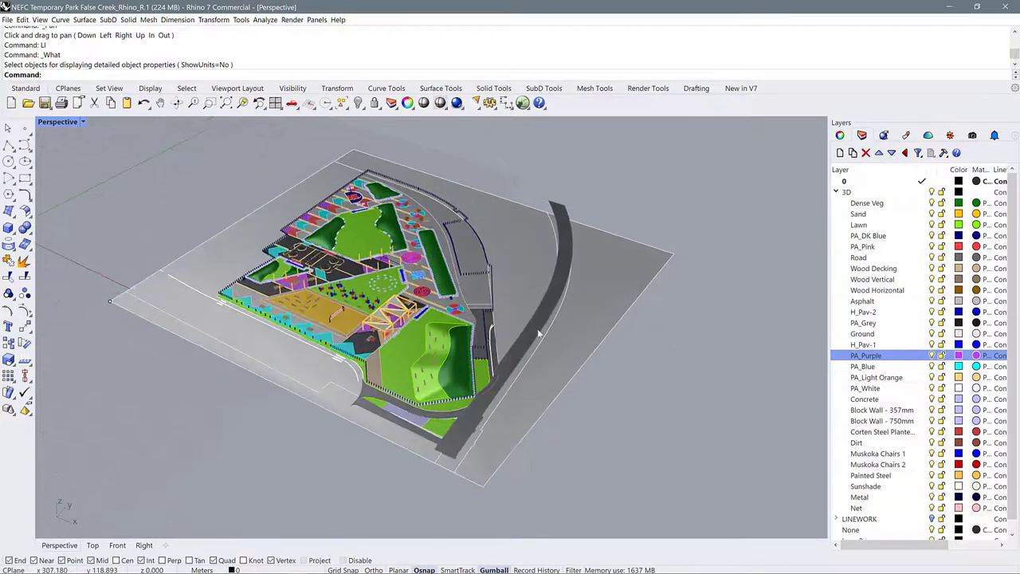
scroll(361, 261, "up", 2)
scroll(346, 280, "up", 2)
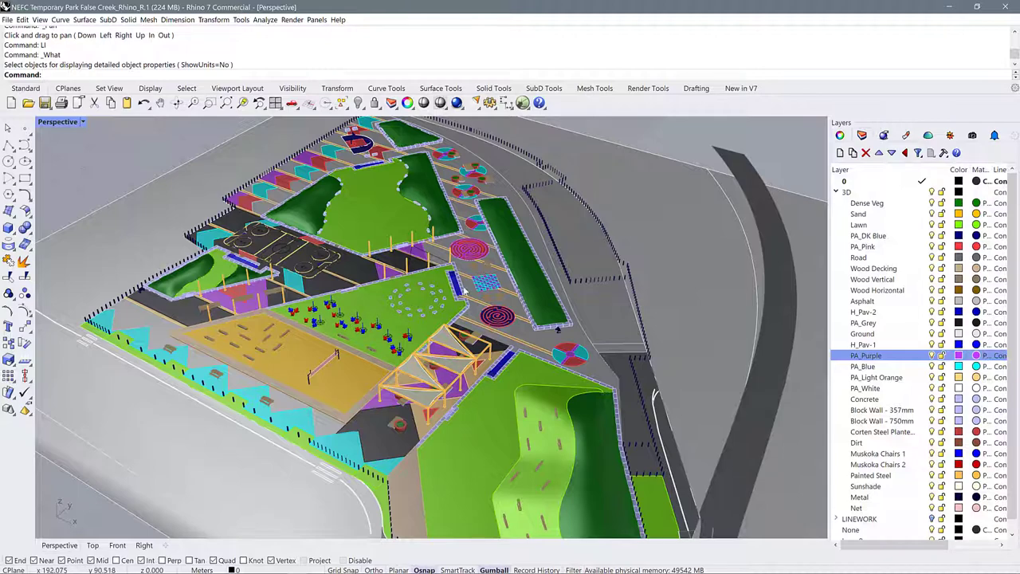
right_click_drag(285, 292, 407, 355)
scroll(434, 349, "down", 4)
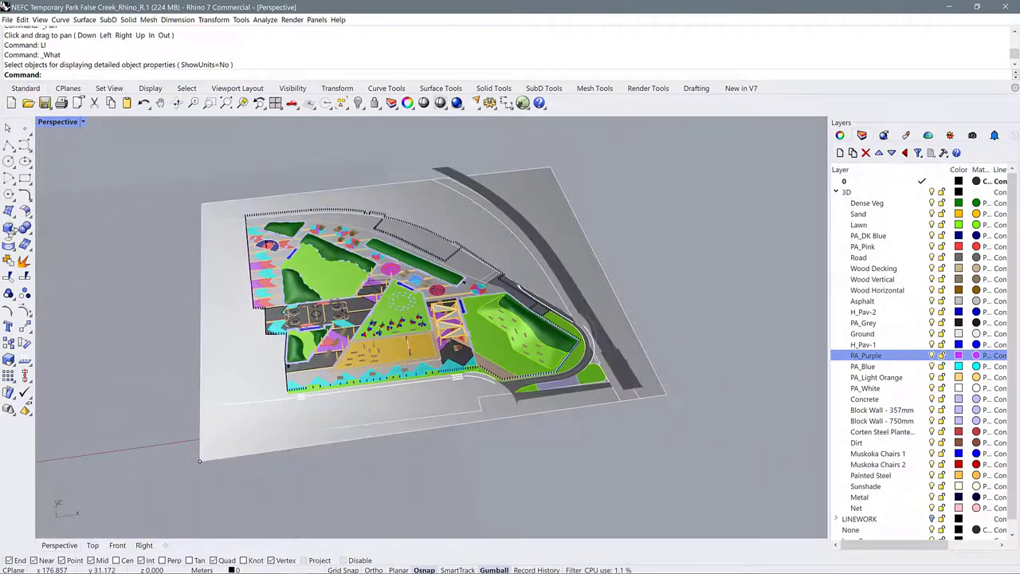
Restore the four-viewport layout and maximize the Top viewport with the whole park plan in view.
double_click(61, 125)
double_click(48, 123)
scroll(389, 271, "down", 2)
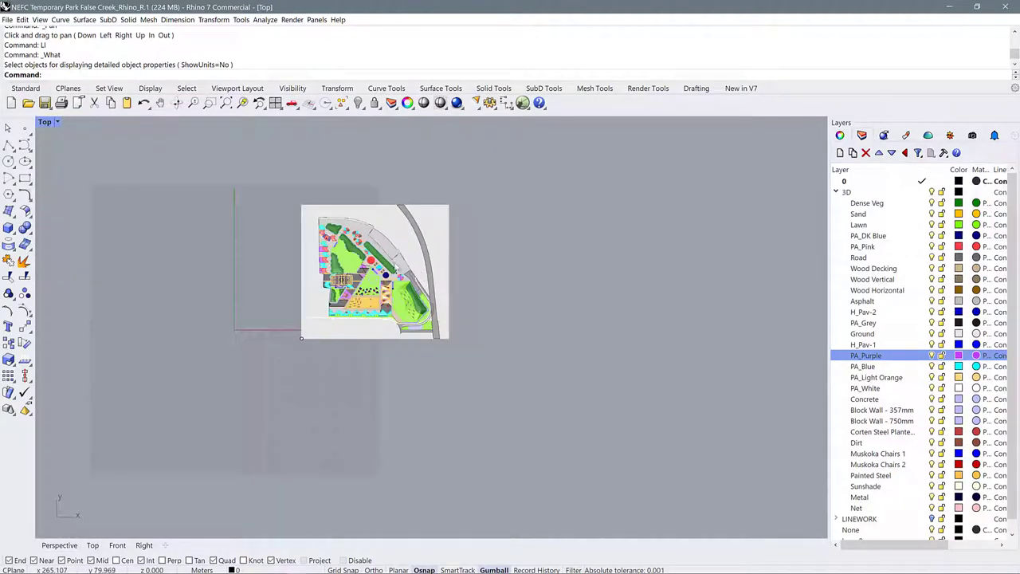
scroll(395, 275, "up", 2)
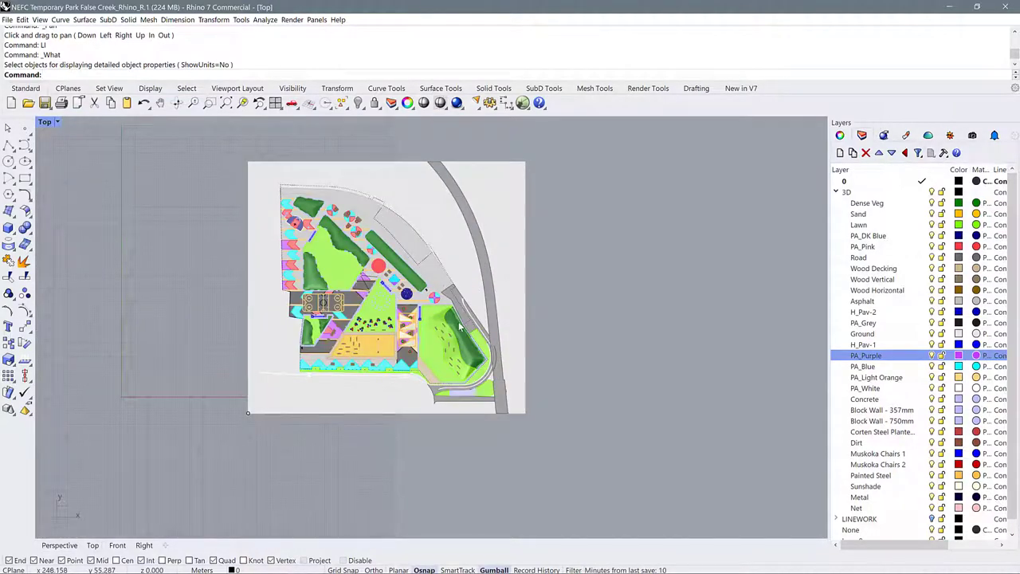
scroll(460, 326, "down", 2)
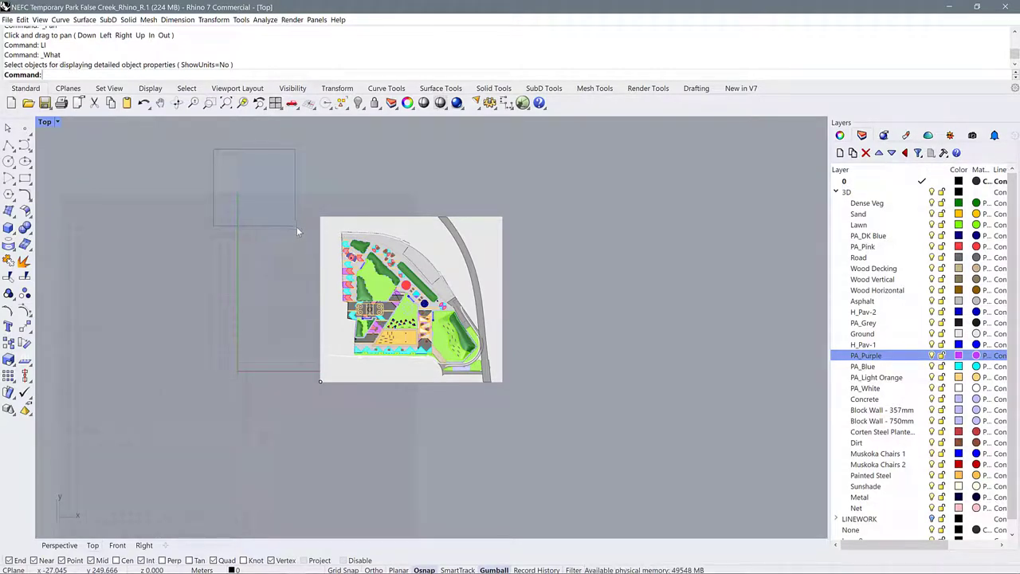
Compare selection methods on the plan: window-select the main park area, clear it, and crossing-select around the southeast corner.
left_click_drag(656, 330, 538, 218)
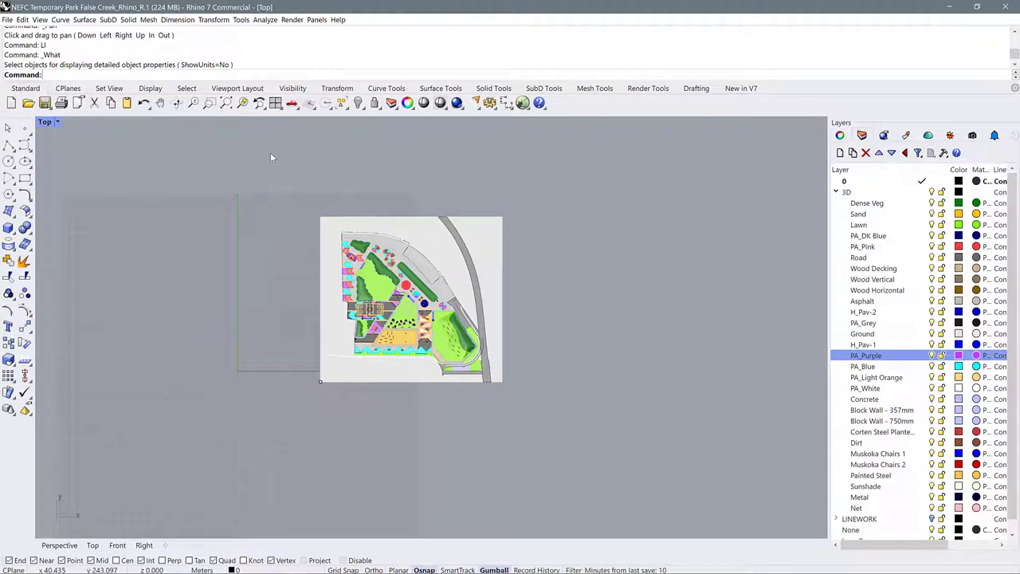
left_click_drag(352, 249, 372, 281)
left_click_drag(422, 367, 435, 402)
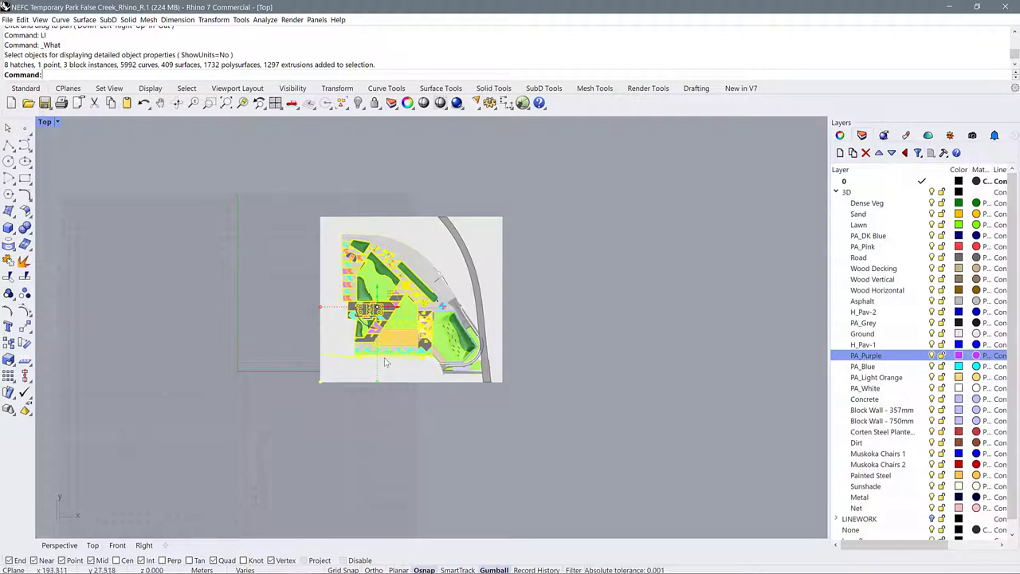
key("Escape")
left_click_drag(579, 429, 444, 270)
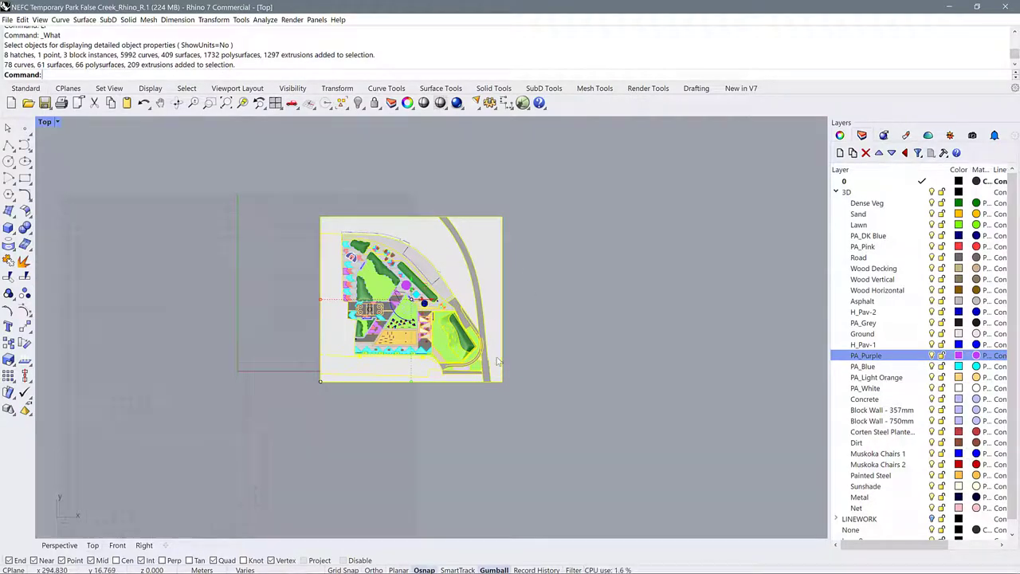
Crossing-select the park plan's southeast portion, clear that selection, and window-select the entire park model.
left_click_drag(566, 426, 418, 282)
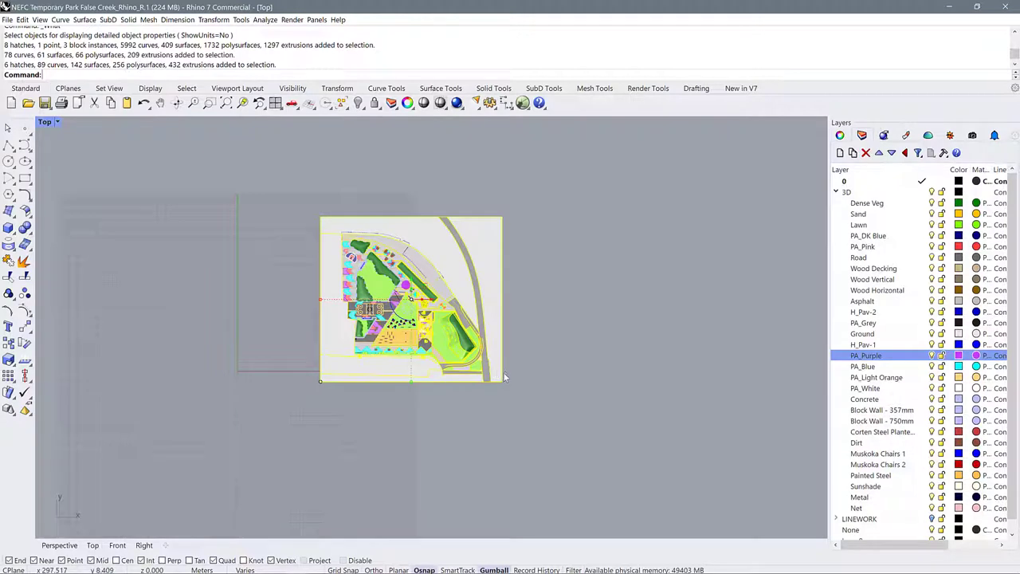
left_click(546, 414)
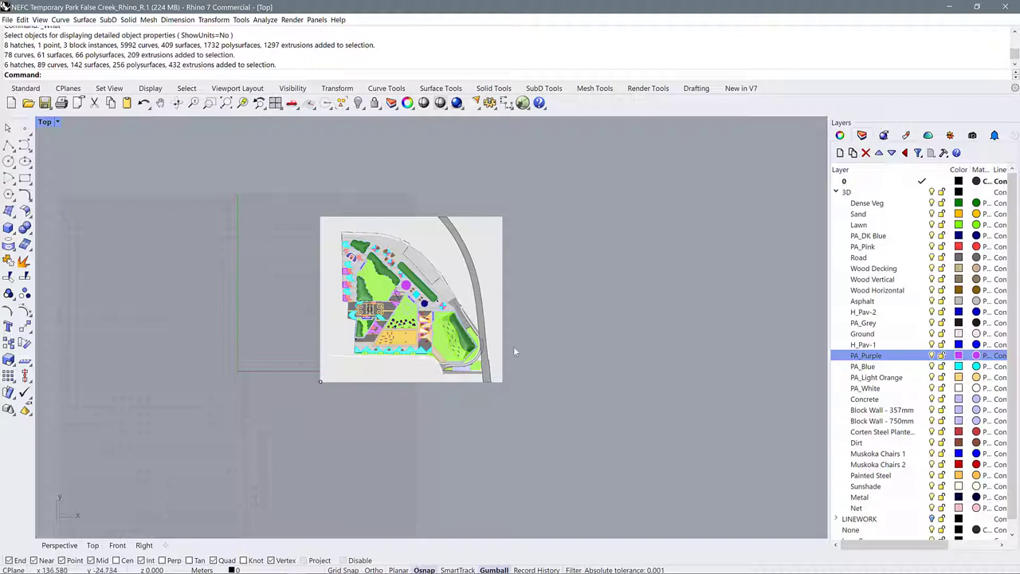
left_click_drag(279, 184, 592, 435)
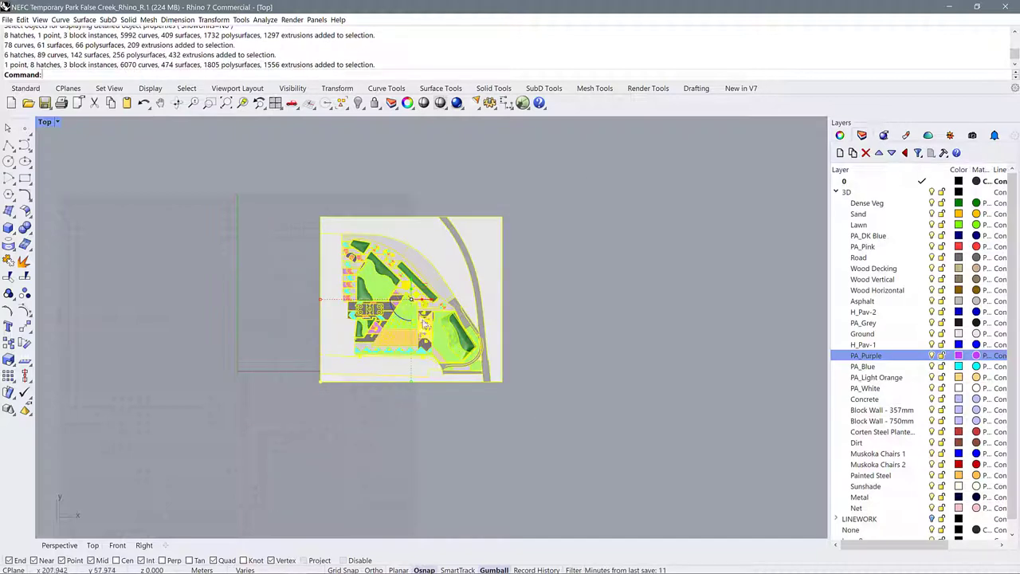
scroll(398, 300, "up", 5)
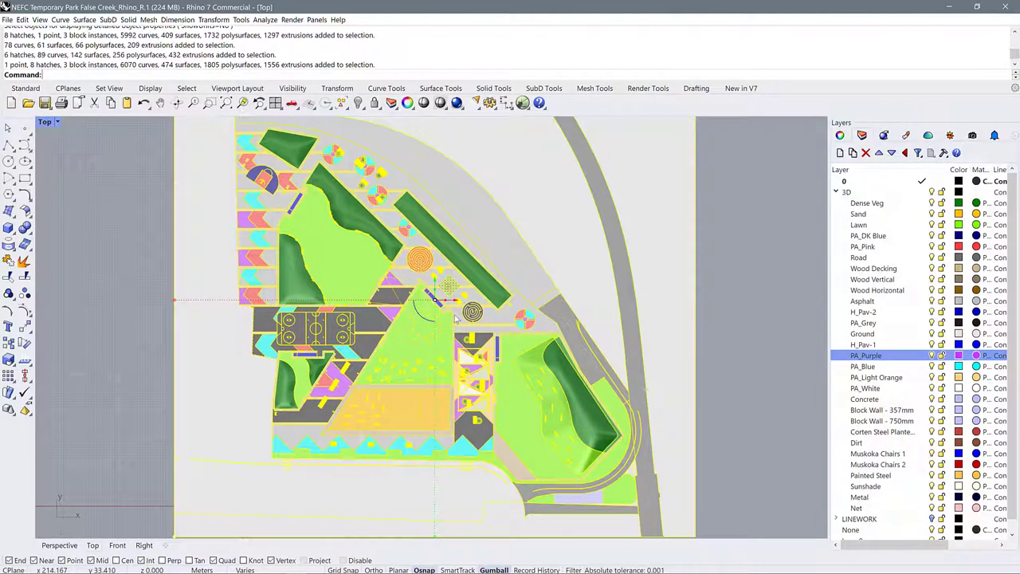
Switch from the maximized Top viewport to a maximized Perspective viewport, close to the selected model's gumball near the blue strip.
double_click(46, 122)
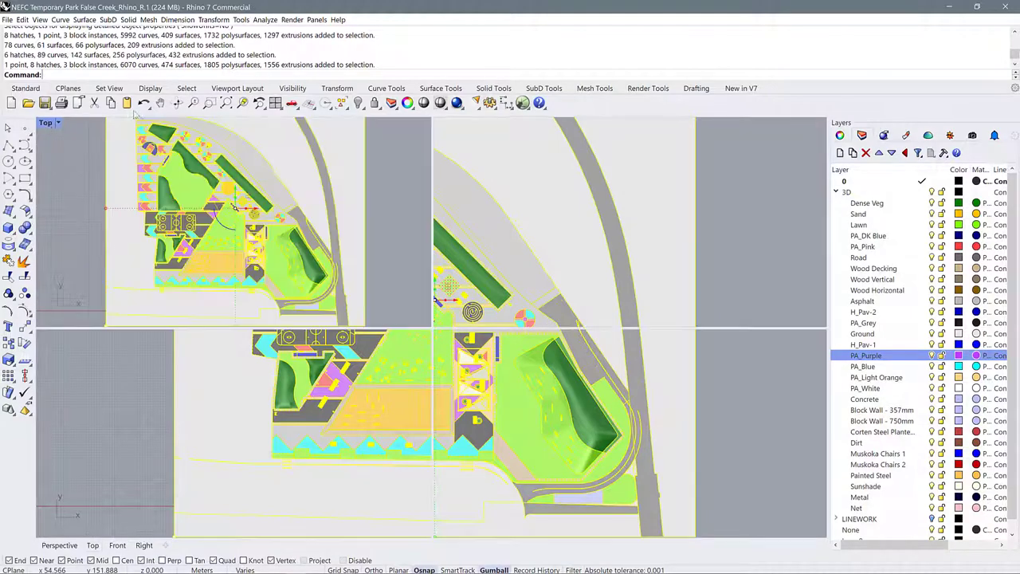
double_click(461, 123)
right_click_drag(577, 257, 449, 308)
right_click_drag(426, 348, 464, 277)
scroll(484, 273, "up", 5)
scroll(463, 276, "up", 3)
scroll(465, 276, "up", 3)
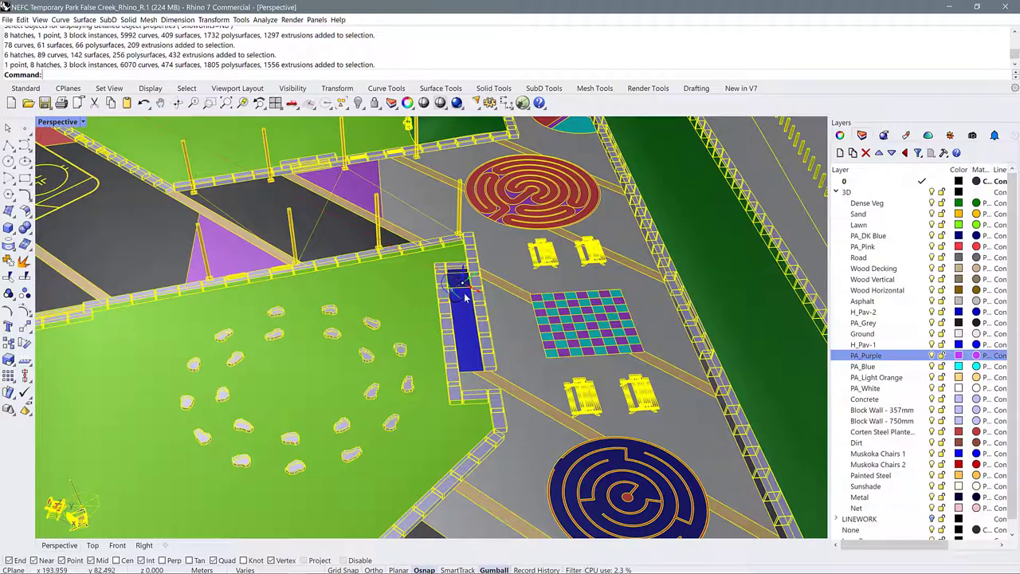
Try moving the whole selected park model freely and along single directions with the gumball.
left_click_drag(476, 277, 512, 244)
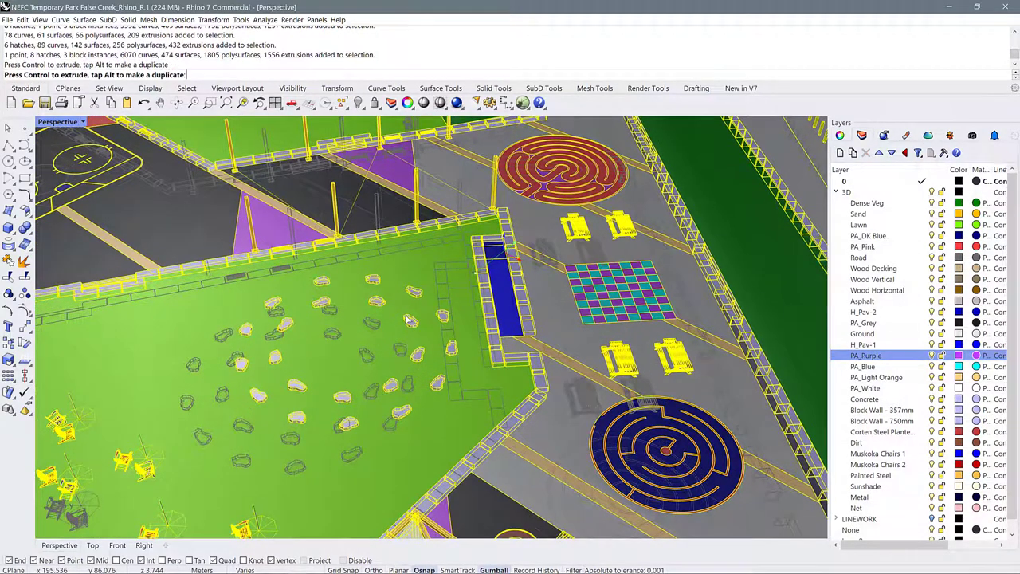
key("Escape")
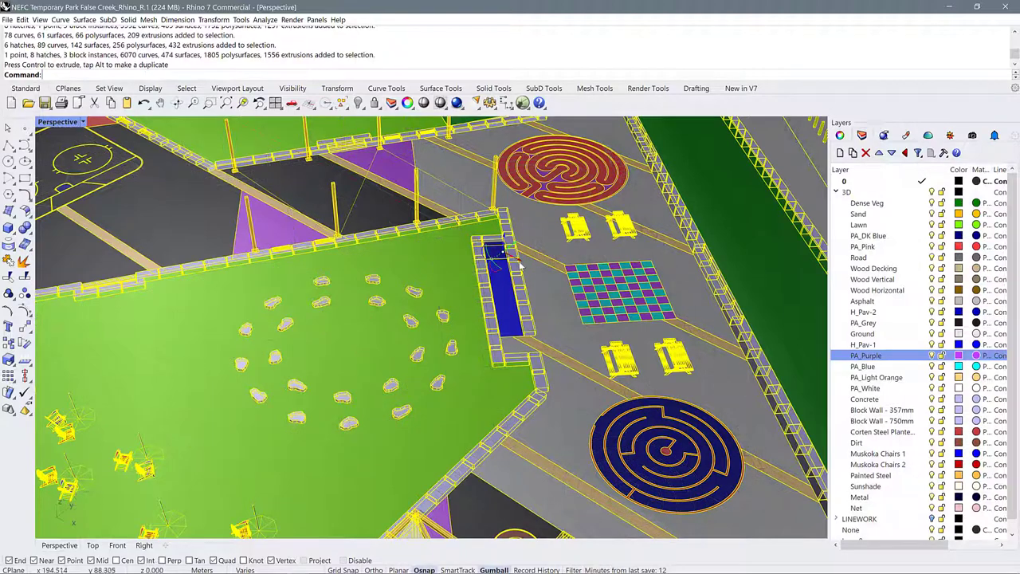
scroll(520, 265, "up", 3)
left_click_drag(521, 264, 347, 345)
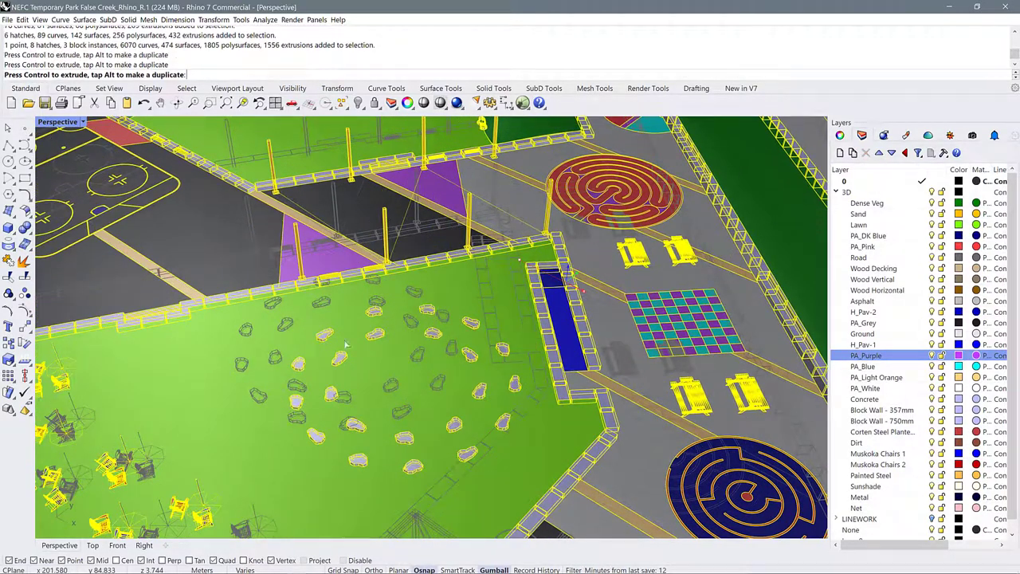
left_click_drag(590, 295, 482, 264)
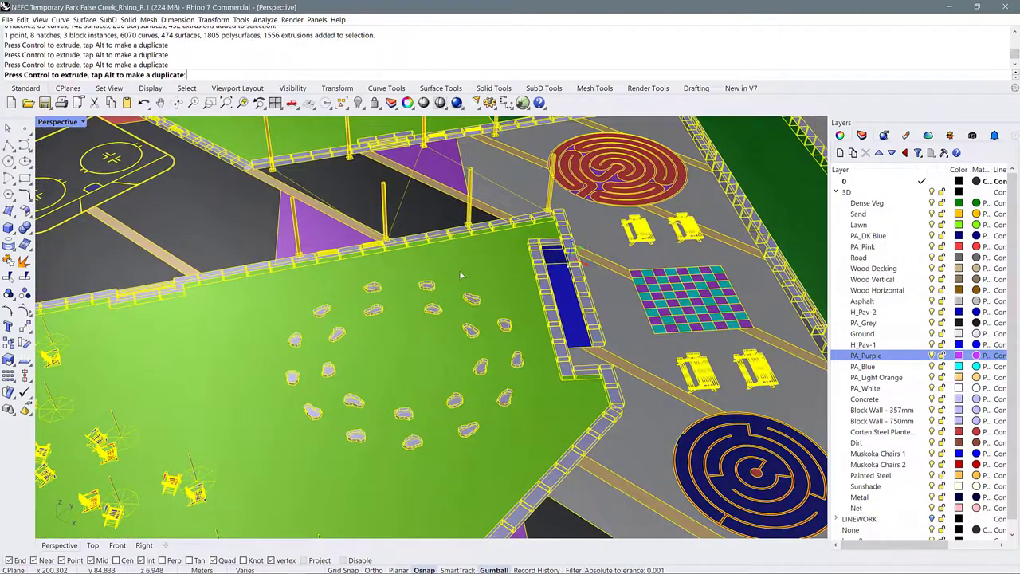
left_click_drag(237, 353, 522, 280)
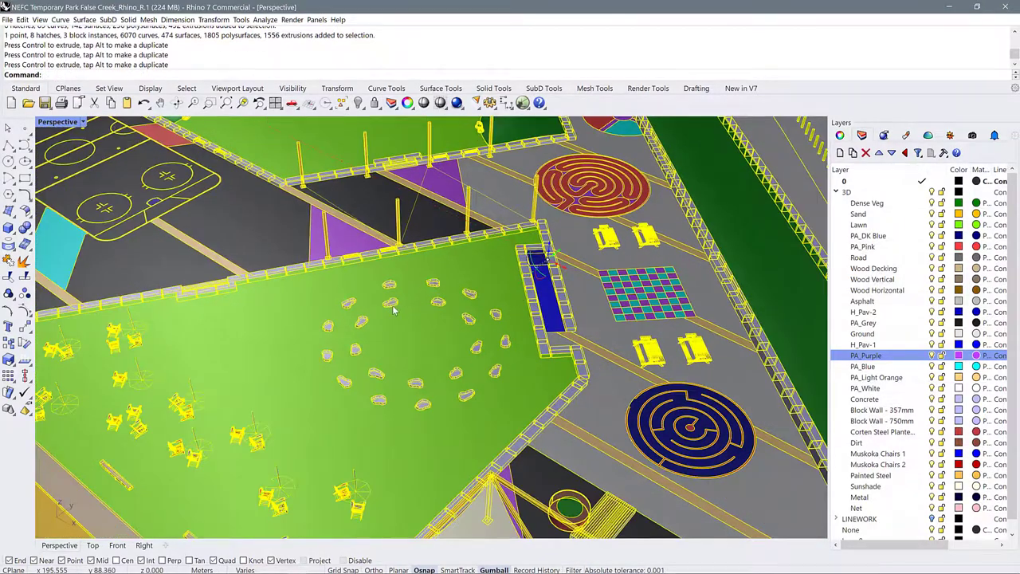
Undo all the gumball moves of the park model and the expansion of the 3D layer group.
scroll(448, 311, "down", 5)
right_click_drag(580, 292, 552, 304)
scroll(425, 305, "down", 5)
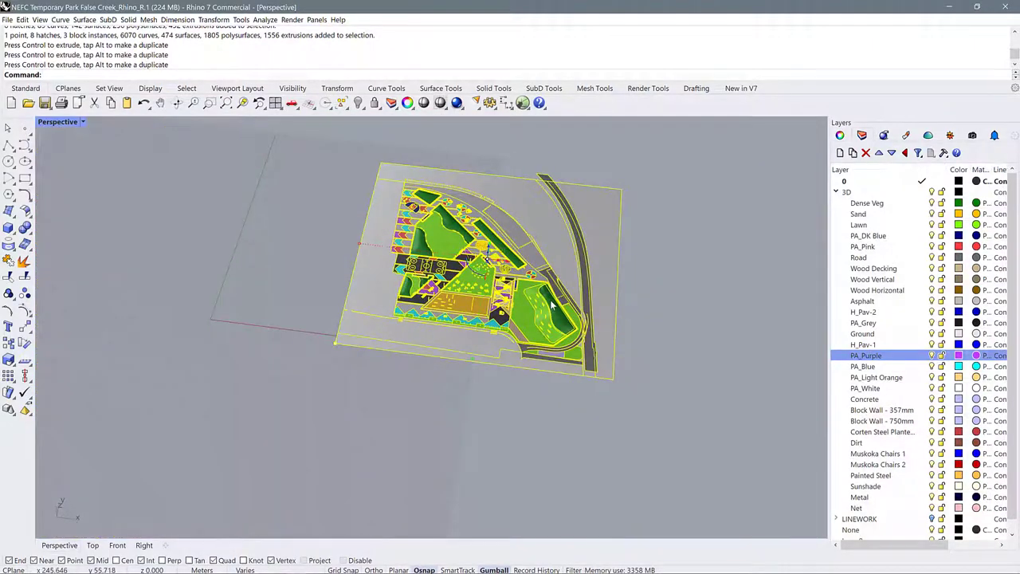
key("ctrl+z")
key("ctrl+z")
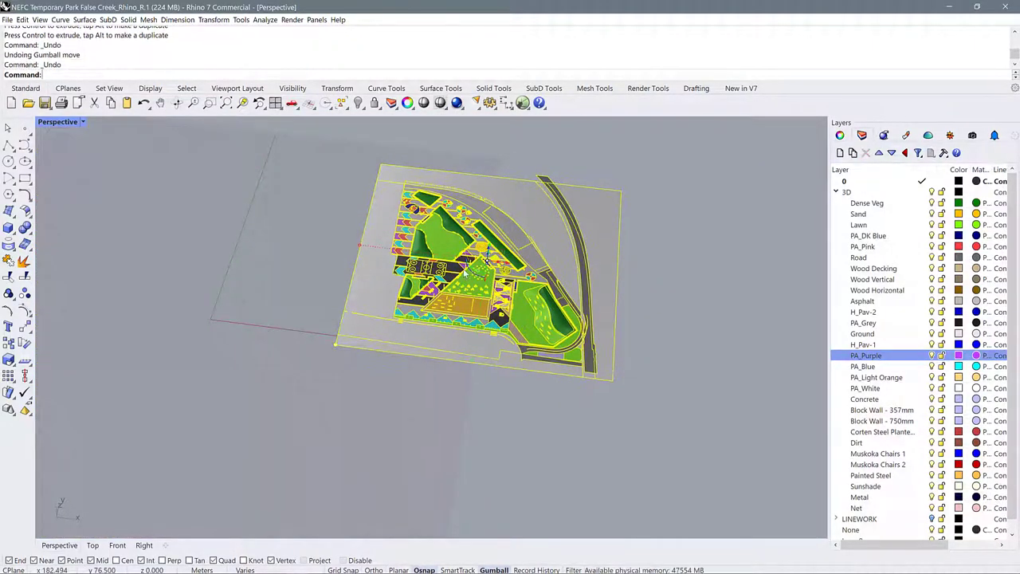
key("ctrl+z")
key("ctrl+z")
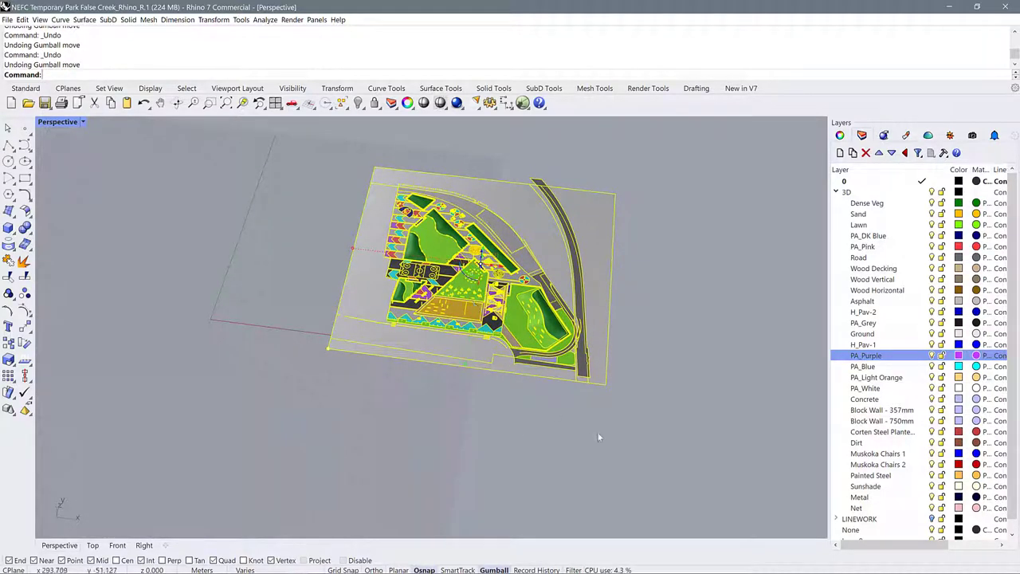
key("ctrl+z")
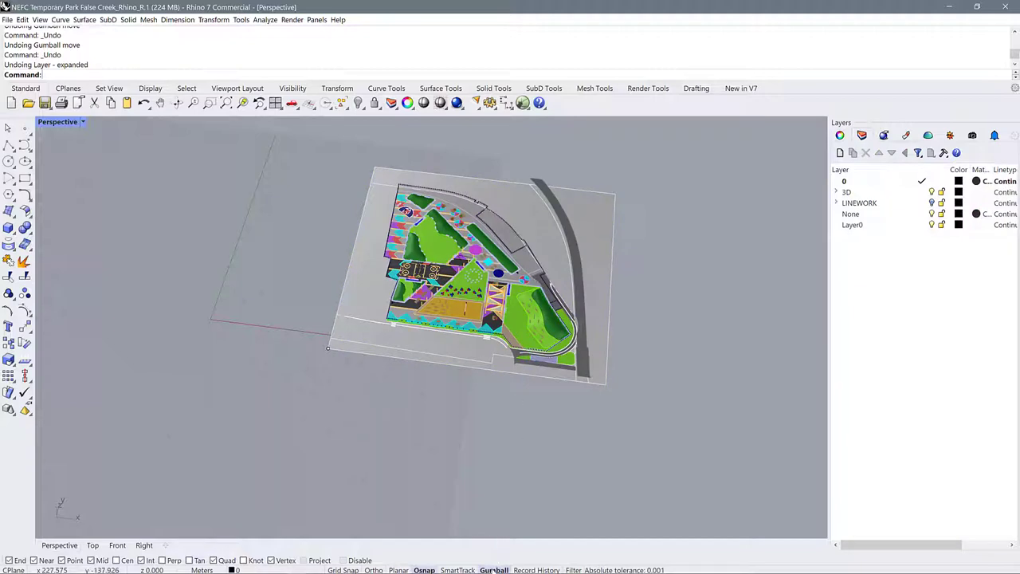
Toggle the Gumball off and back on twice.
left_click(495, 570)
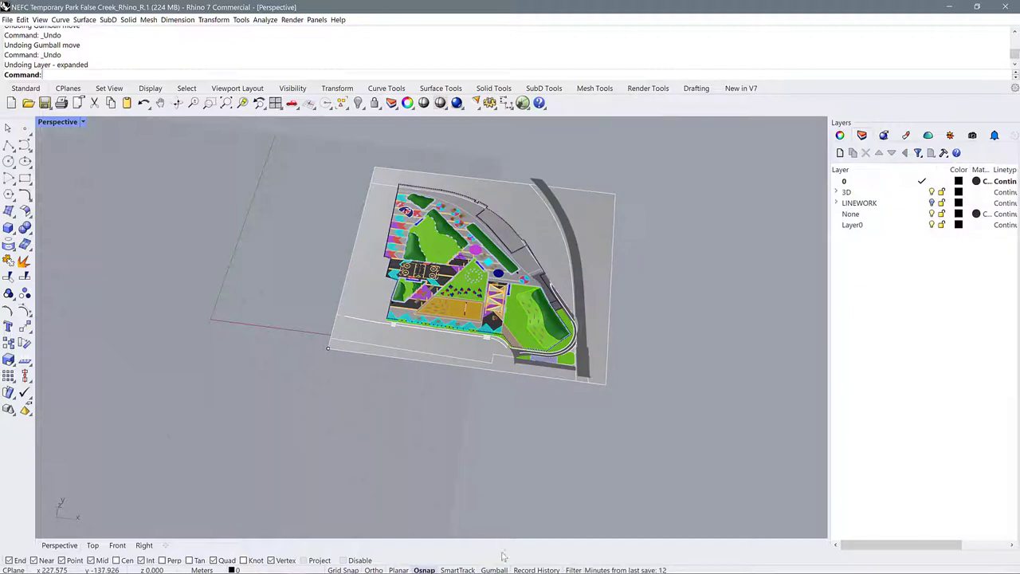
left_click(496, 570)
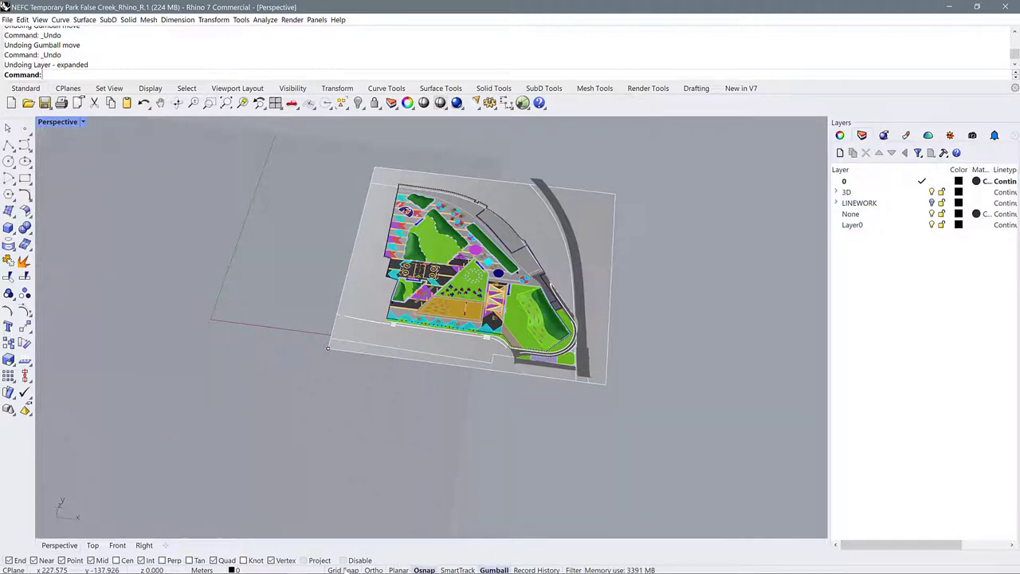
left_click(503, 570)
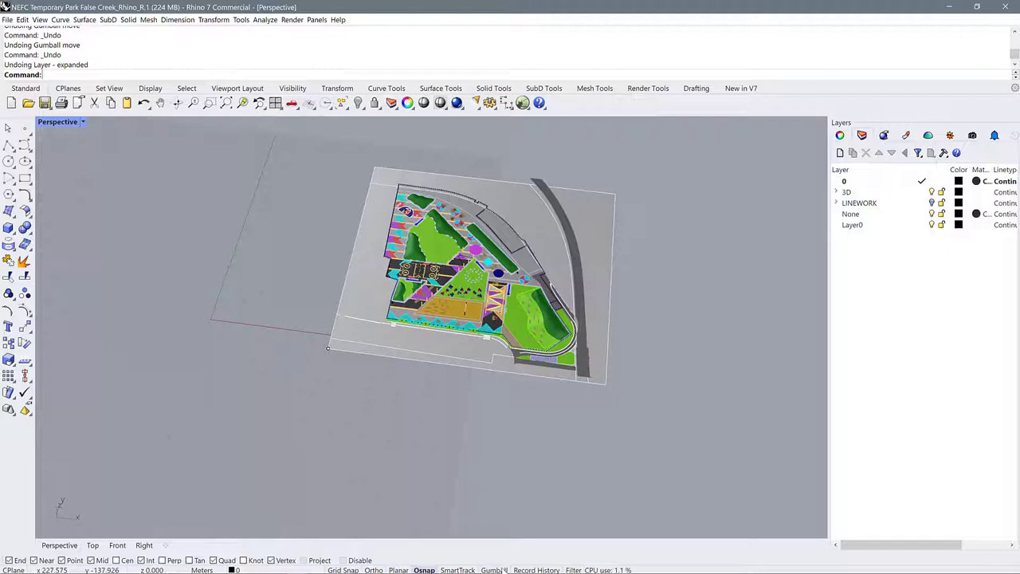
left_click(500, 570)
Select the purple centre circle of the round red and teal paving pattern near the long hedge's southern end.
right_click_drag(594, 399, 572, 216)
scroll(569, 243, "up", 3)
scroll(568, 242, "up", 3)
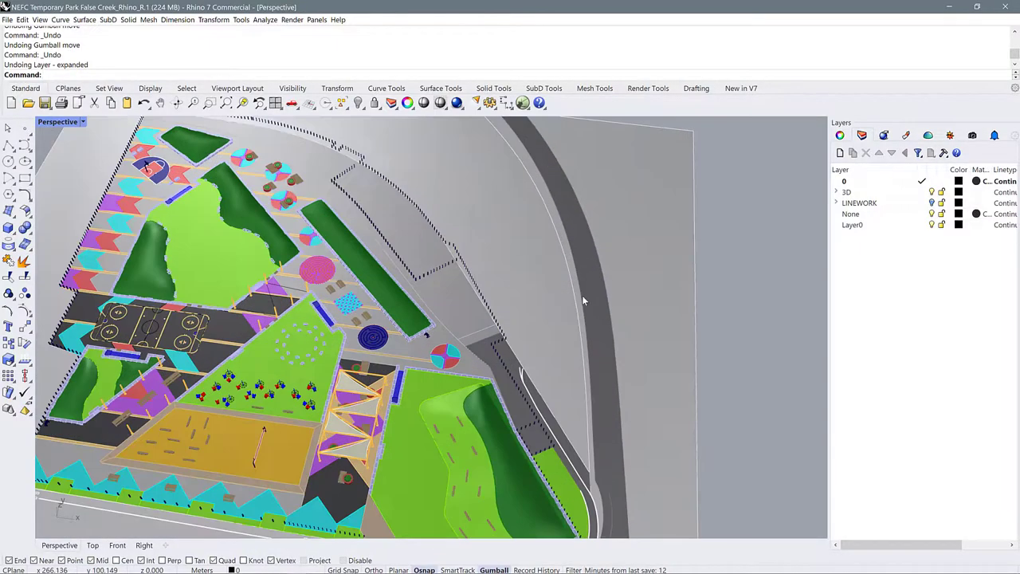
scroll(582, 294, "down", 3)
mouse_move(582, 295)
right_mouse_down()
mouse_move(589, 351)
mouse_move(595, 276)
mouse_move(599, 304)
right_mouse_up()
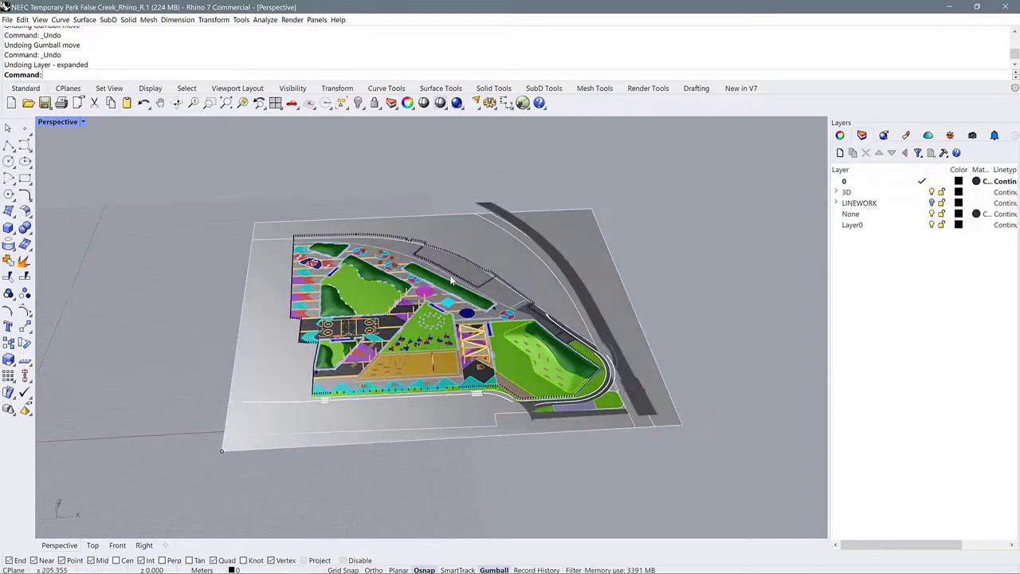
scroll(571, 356, "up", 8)
scroll(572, 356, "up", 3)
left_click(569, 352)
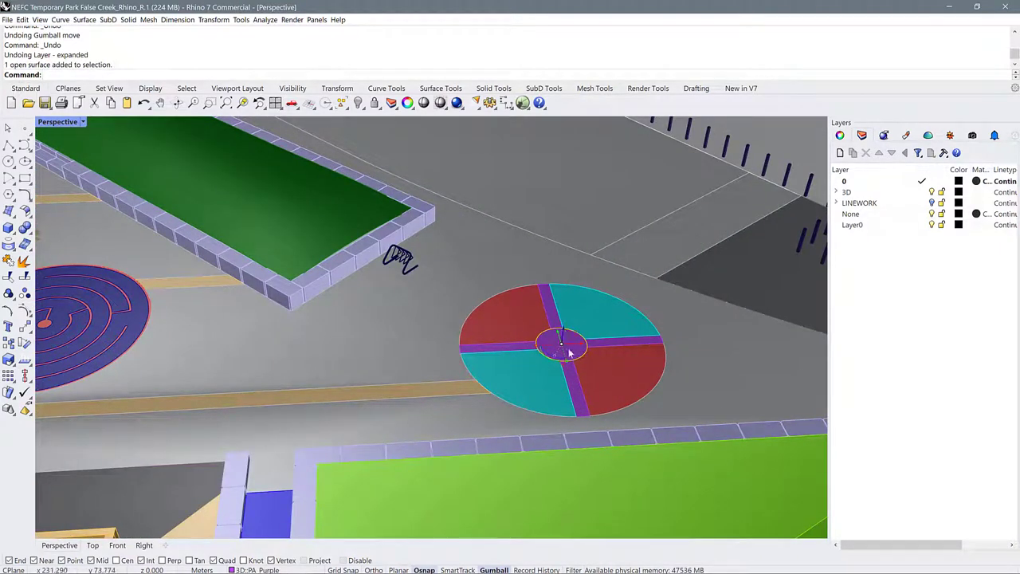
Select the park's ground and eastern hill area, raise it vertically with the gumball, and undo the move.
scroll(579, 303, "down", 2)
scroll(514, 261, "down", 10)
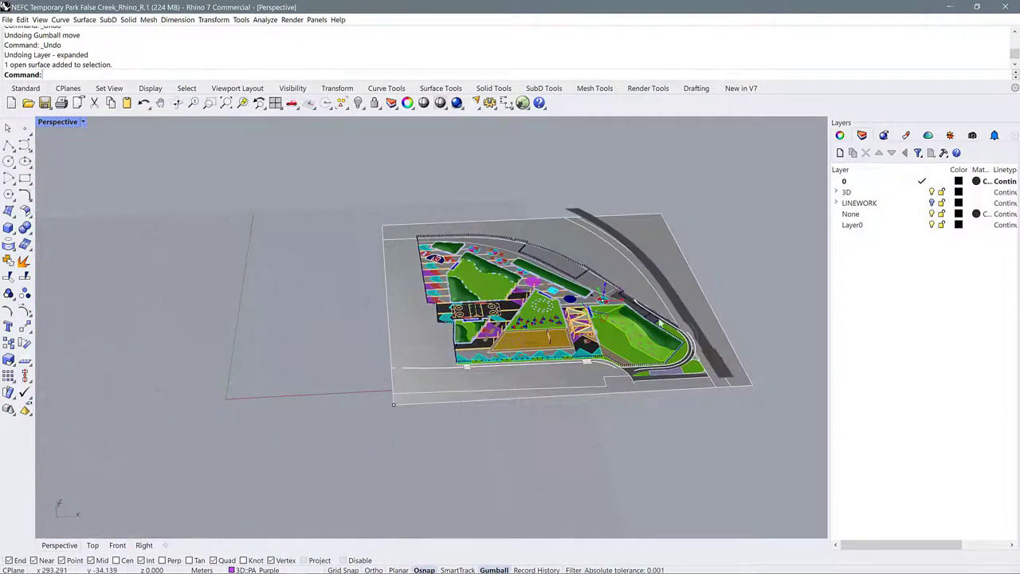
left_click_drag(342, 222, 711, 374)
scroll(705, 329, "up", 4)
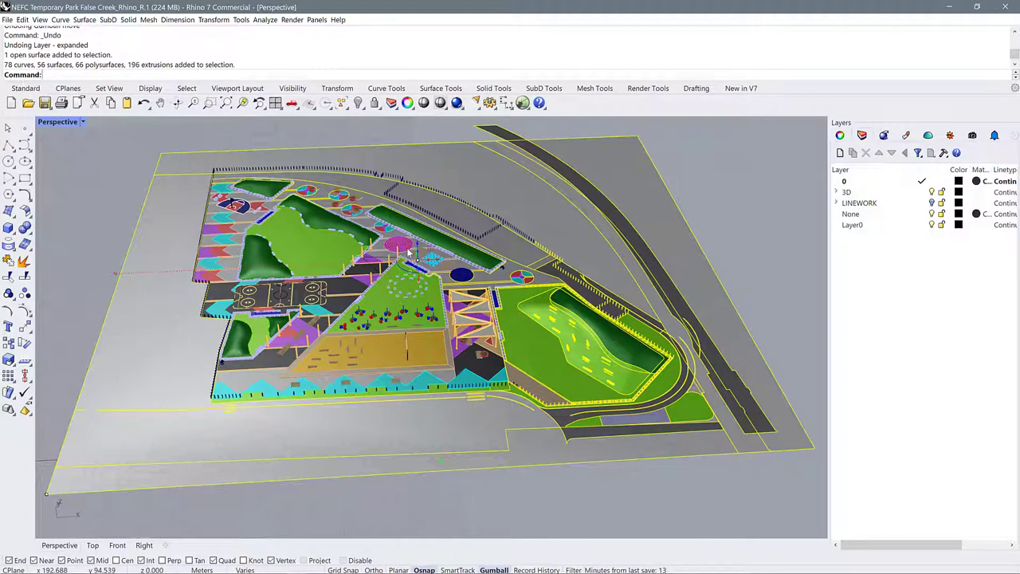
left_click_drag(415, 247, 415, 213)
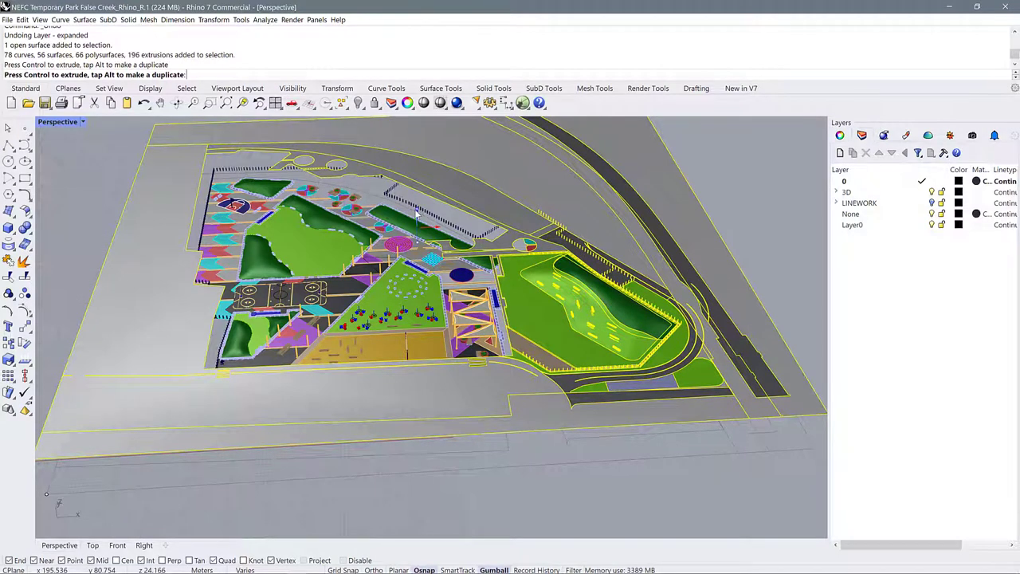
key("ctrl+z")
Select the entire park model and move it from its southwest ground corner to the origin at 0,0.
scroll(565, 319, "down", 5)
right_click_drag(564, 318, 490, 373)
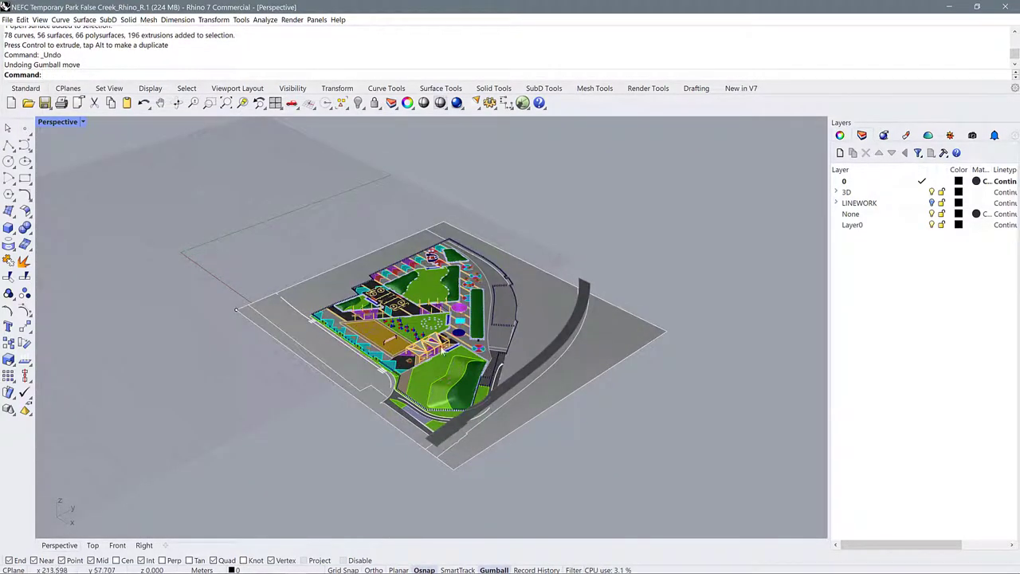
scroll(420, 293, "up", 6)
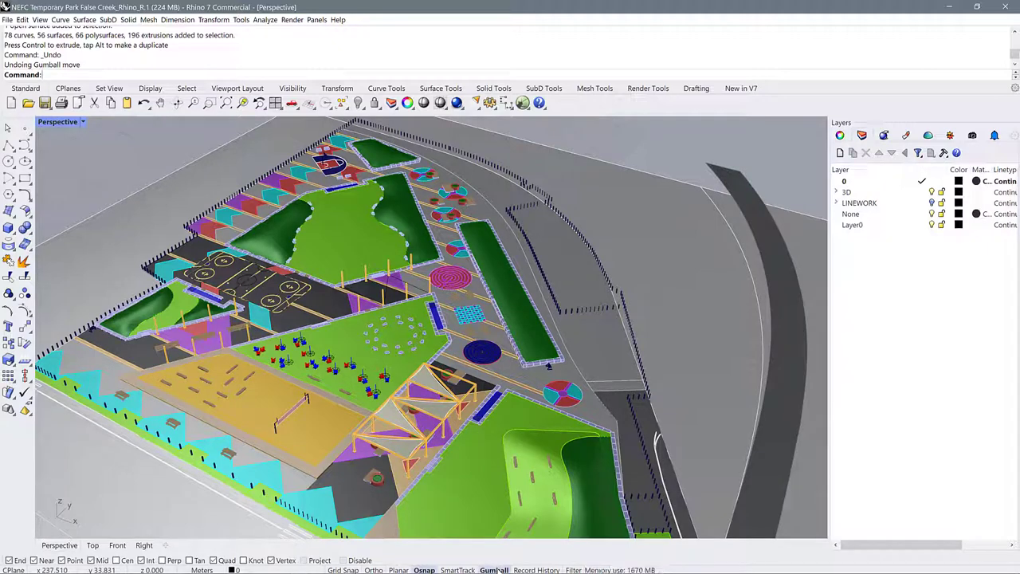
scroll(492, 411, "down", 10)
right_click_drag(493, 411, 482, 530)
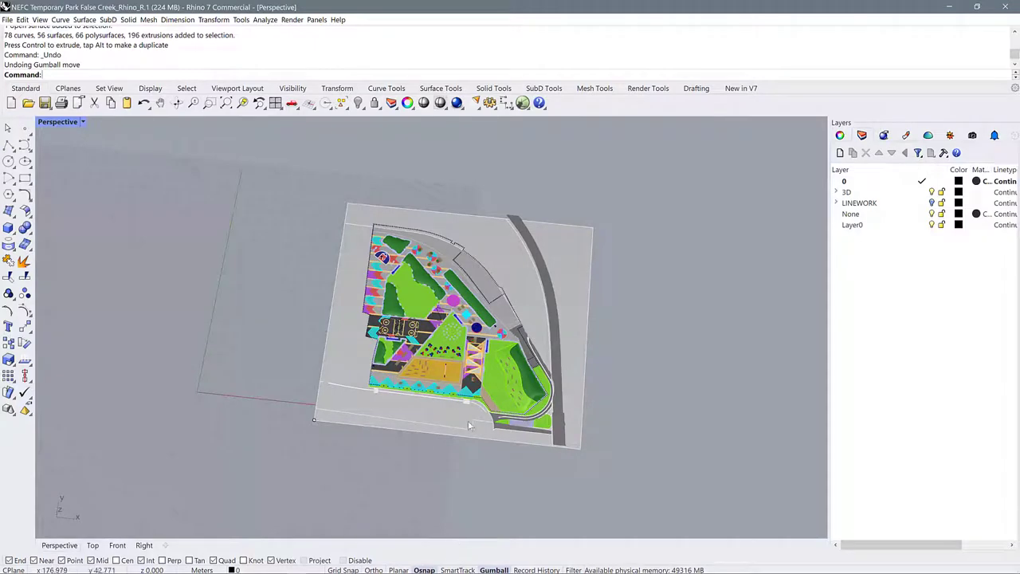
right_click_drag(496, 440, 503, 449)
left_click_drag(267, 149, 661, 483)
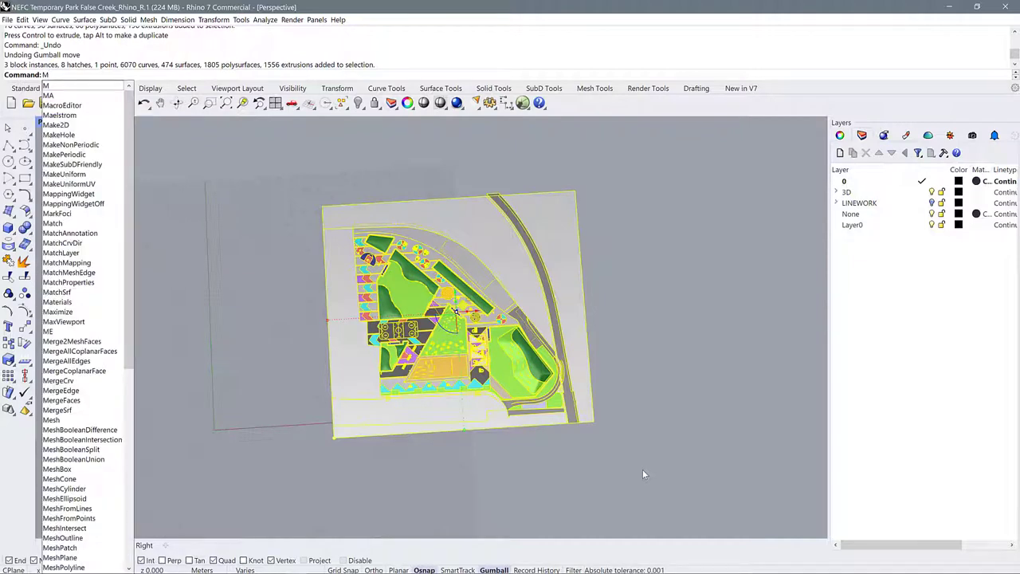
key("Return")
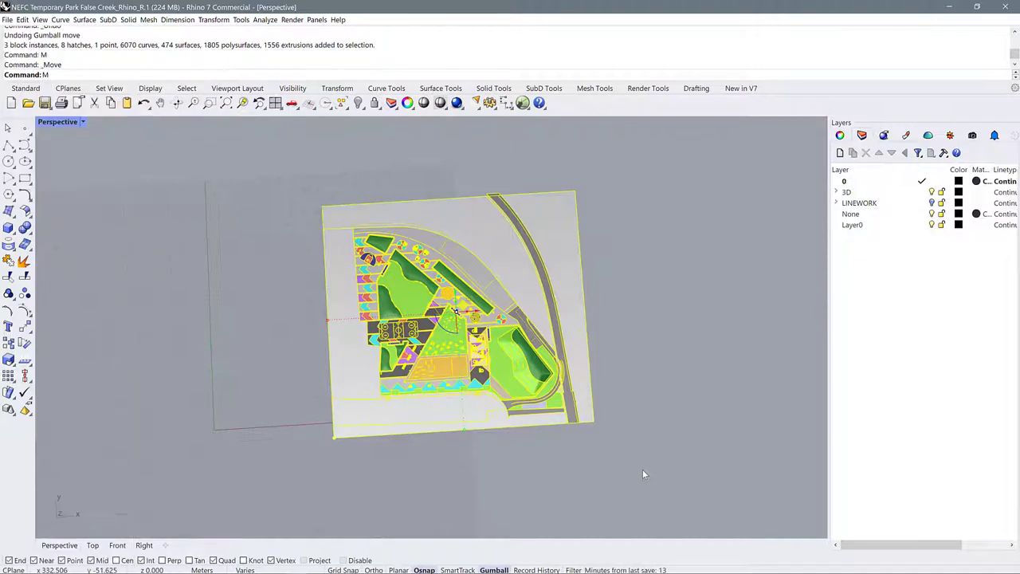
left_click(334, 438)
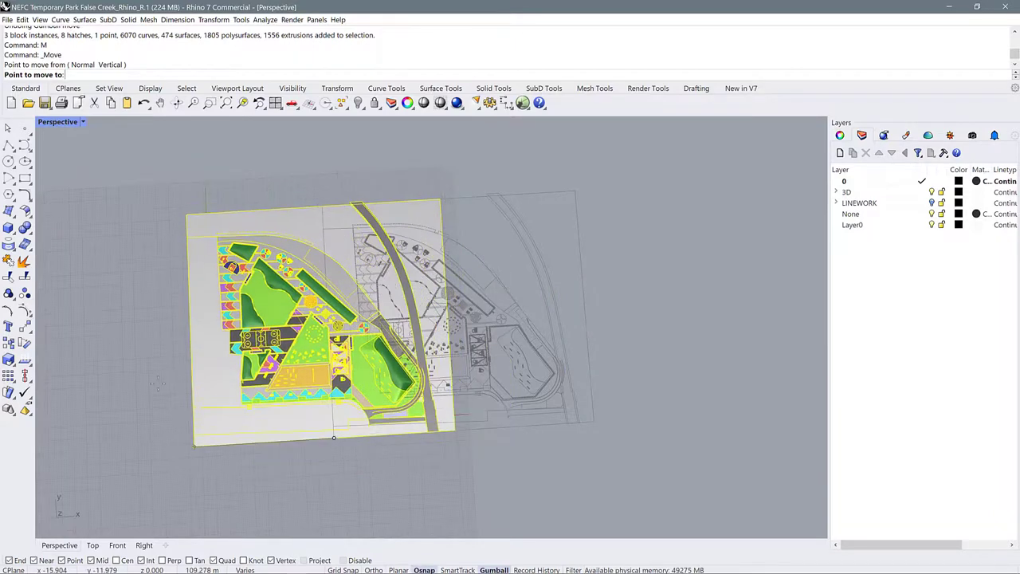
scroll(298, 345, "down", 5)
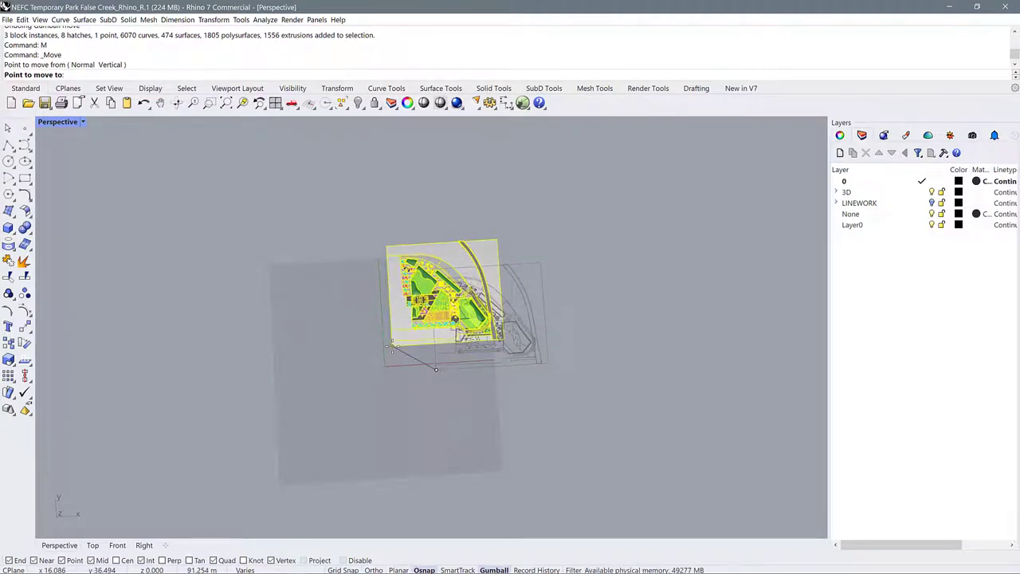
type(",0")
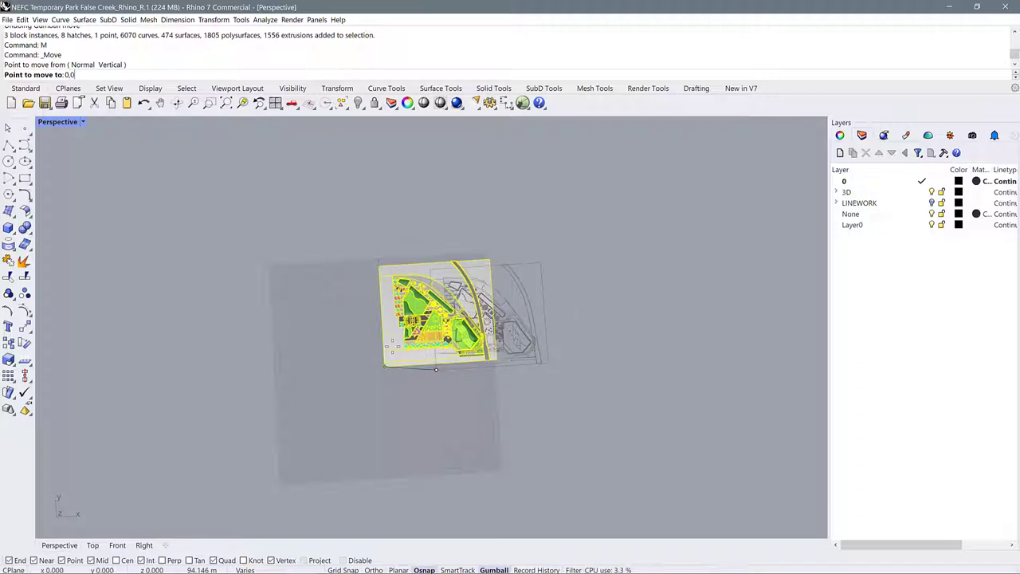
key("Return")
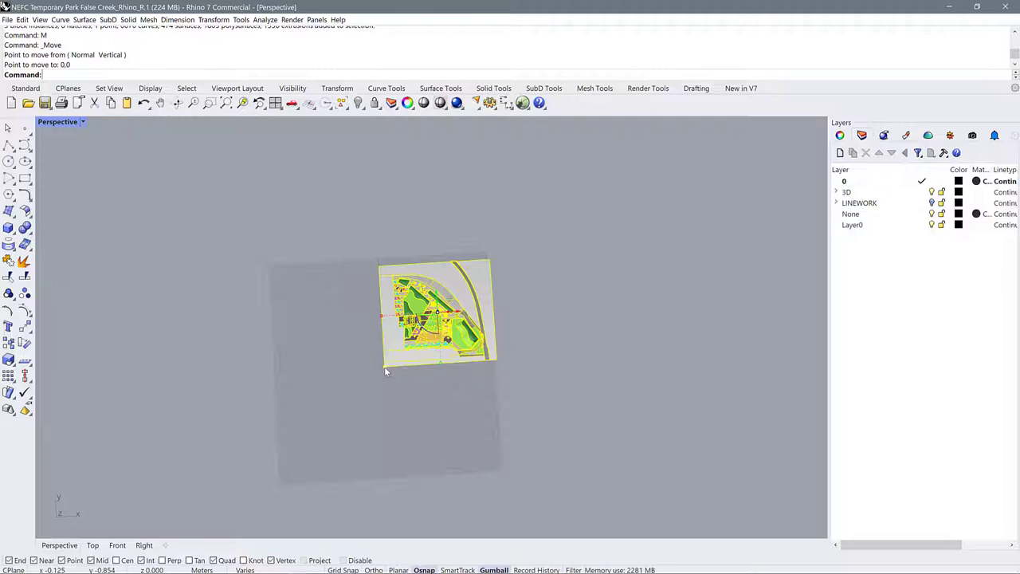
Move the entire park model 50 m along the positive X direction, starting from its southwest ground corner.
right_click_drag(439, 410, 518, 375)
scroll(439, 444, "up", 5)
right_click_drag(439, 444, 401, 421)
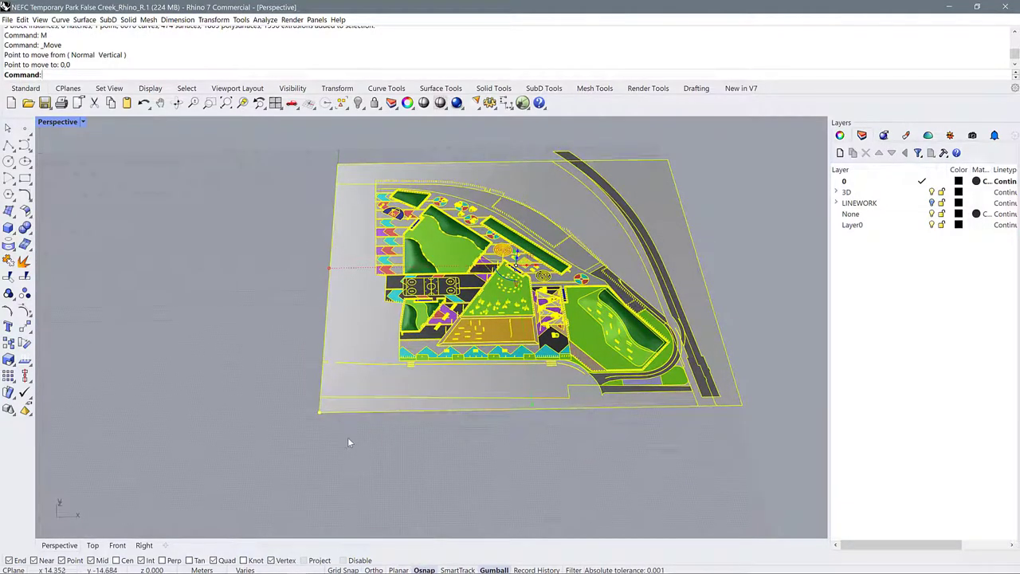
type("M")
key("Return")
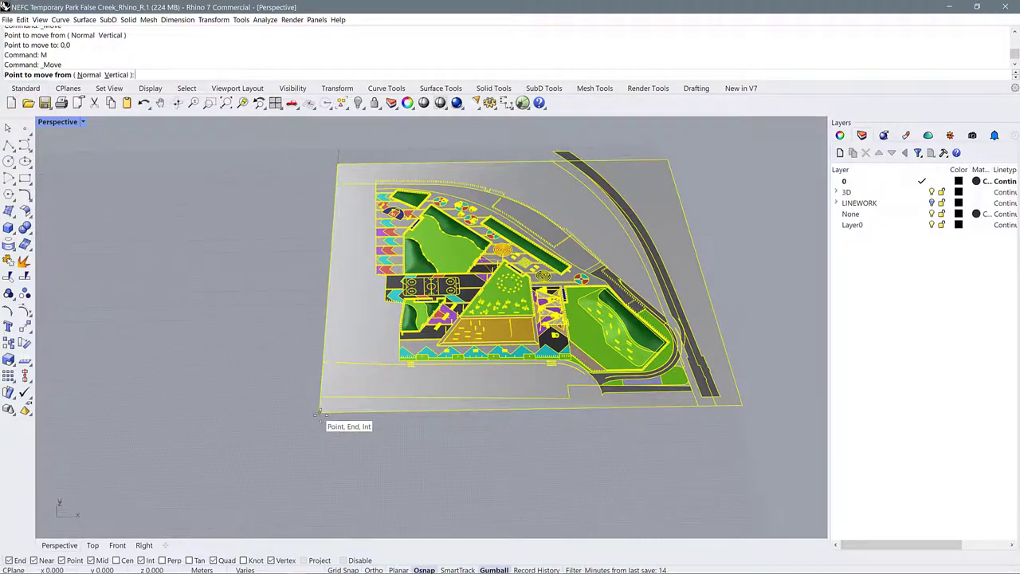
left_click(318, 414)
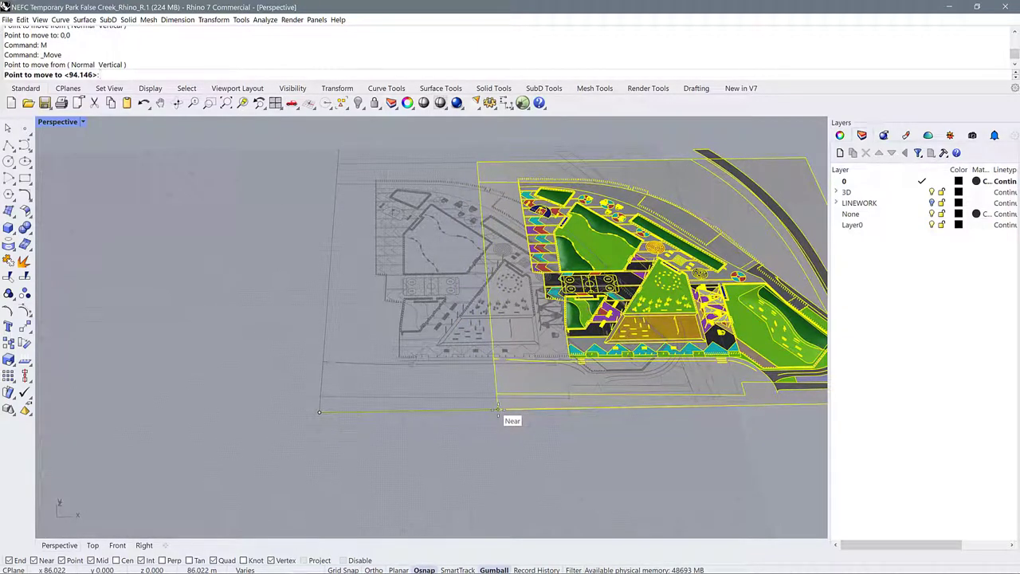
type("50")
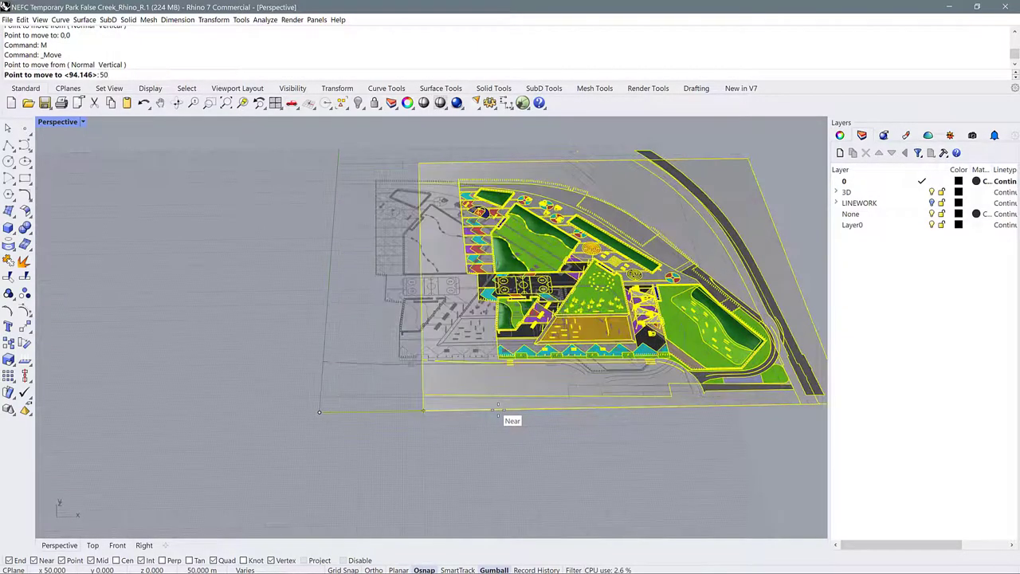
key("Return")
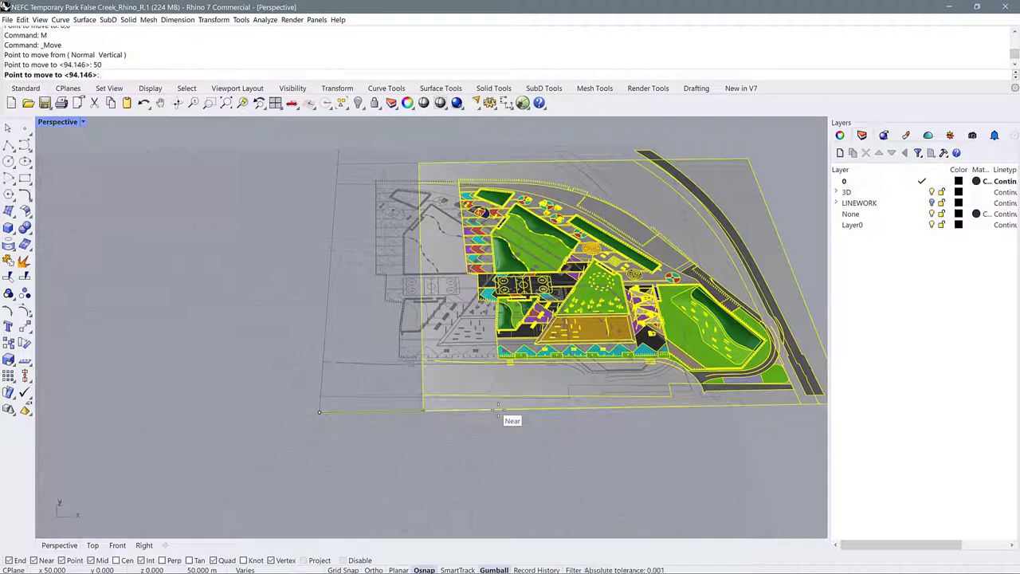
key("Return")
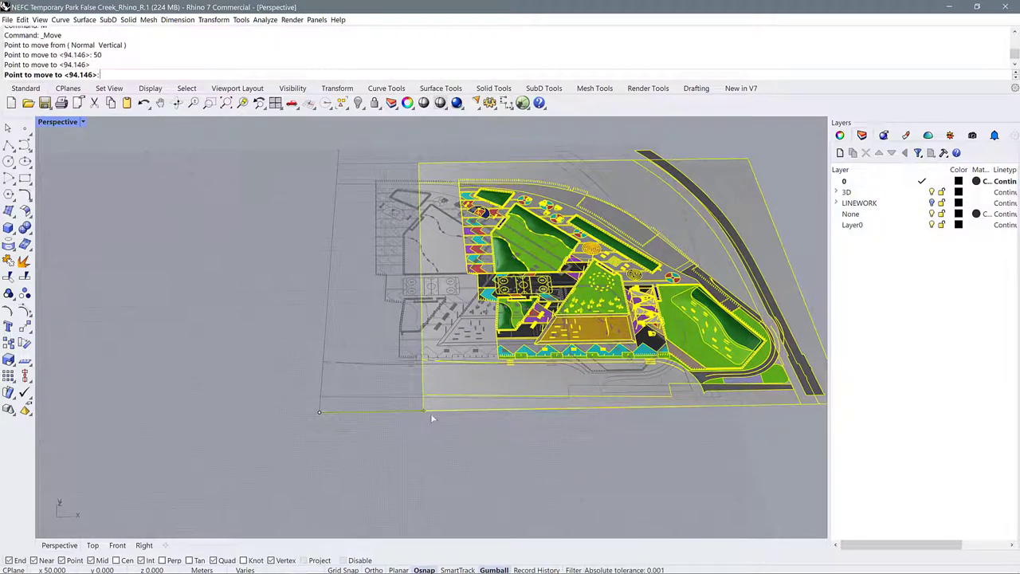
left_click(543, 425)
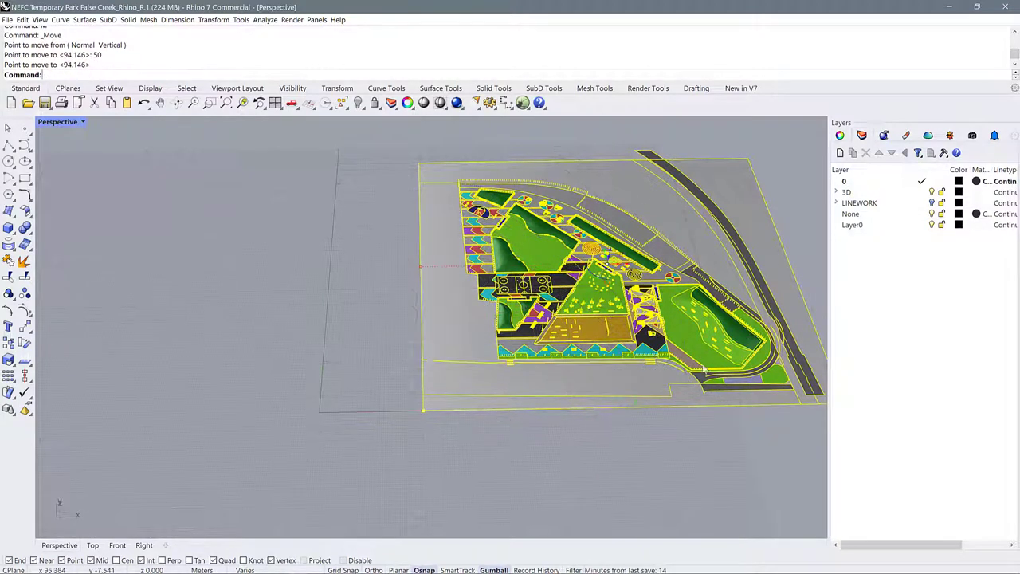
right_click_drag(380, 389, 544, 389)
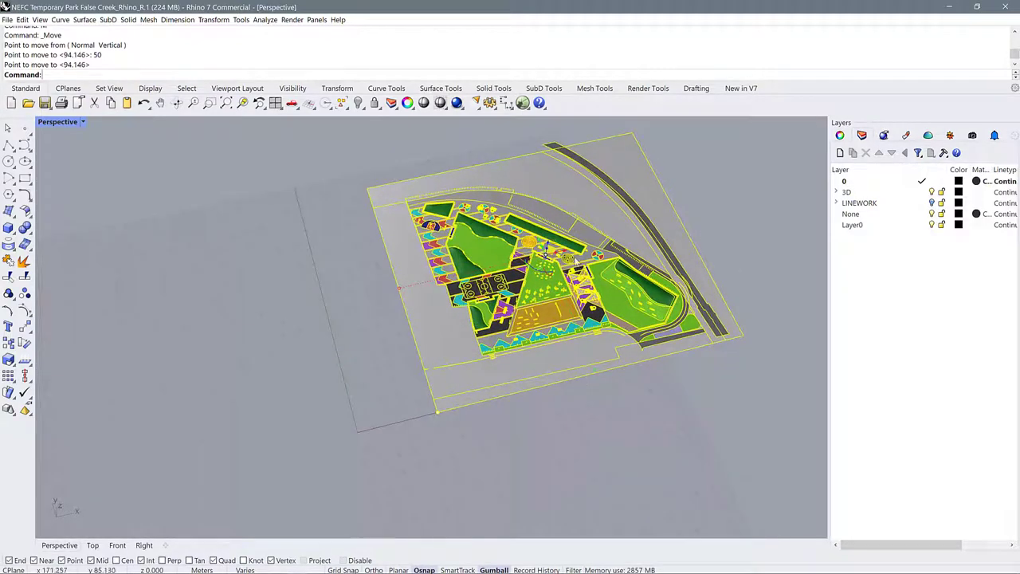
Undo the last two moves of the park model.
key("ctrl+z")
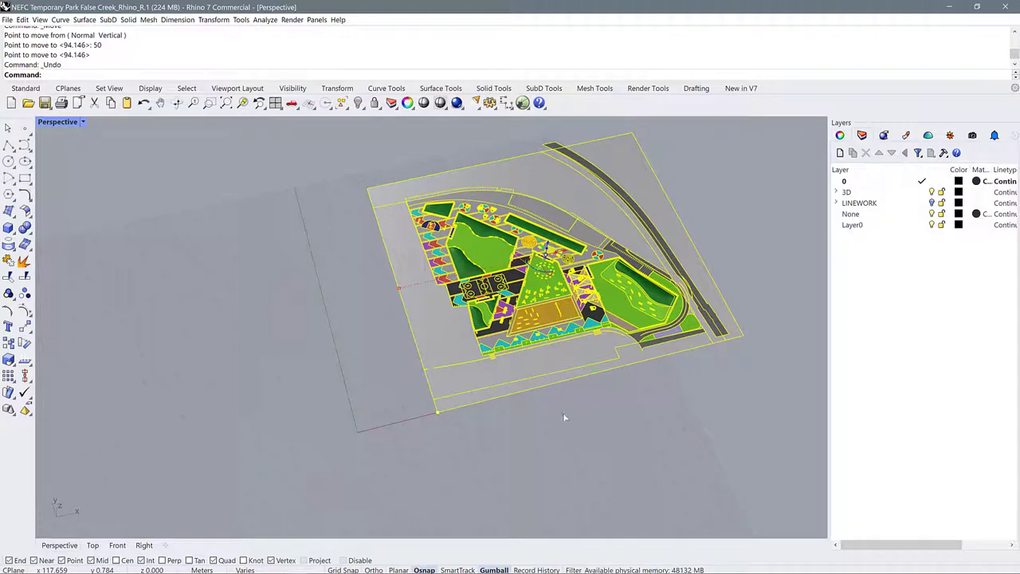
key("ctrl+z")
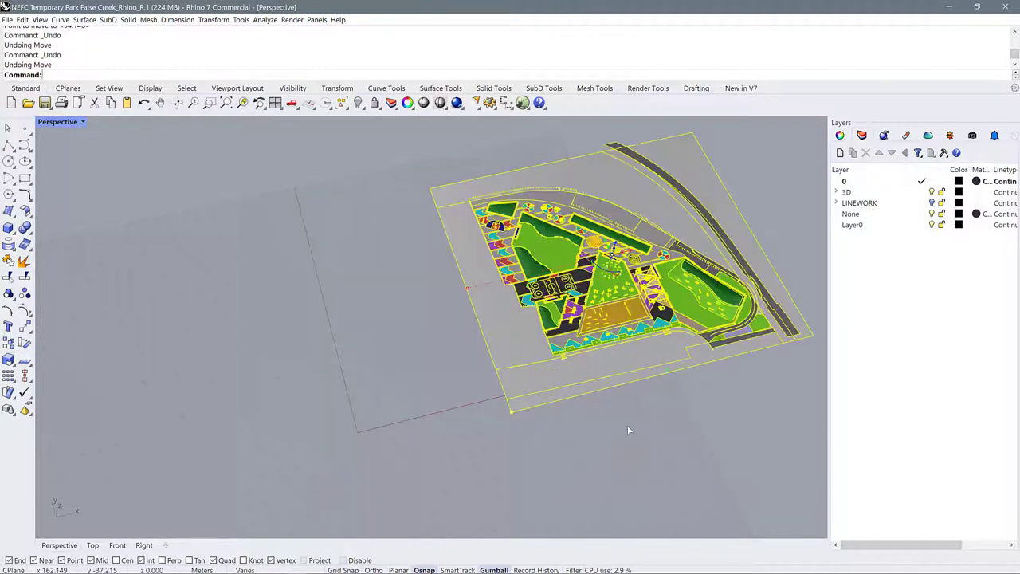
scroll(392, 423, "down", 3)
right_click_drag(579, 415, 210, 145)
Return to the four-viewport layout and maximize the Top viewport with the whole park in view.
double_click(70, 122)
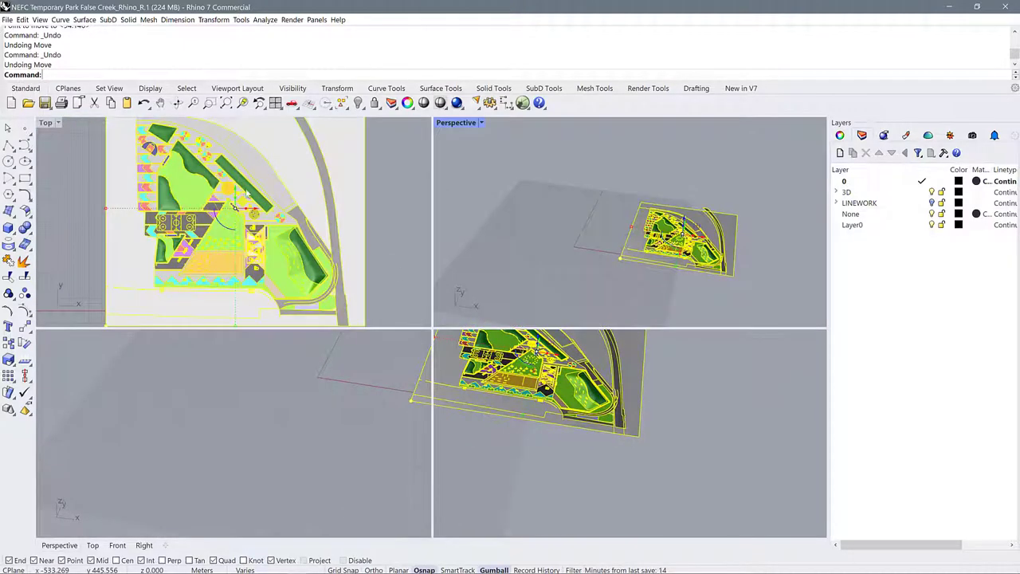
double_click(46, 122)
scroll(363, 301, "down", 4)
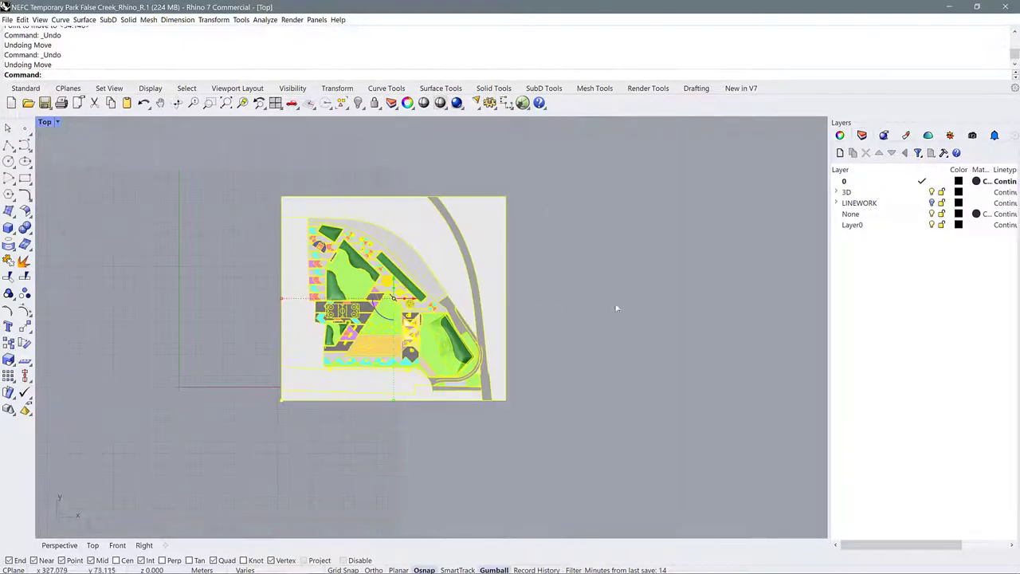
scroll(354, 288, "up", 3)
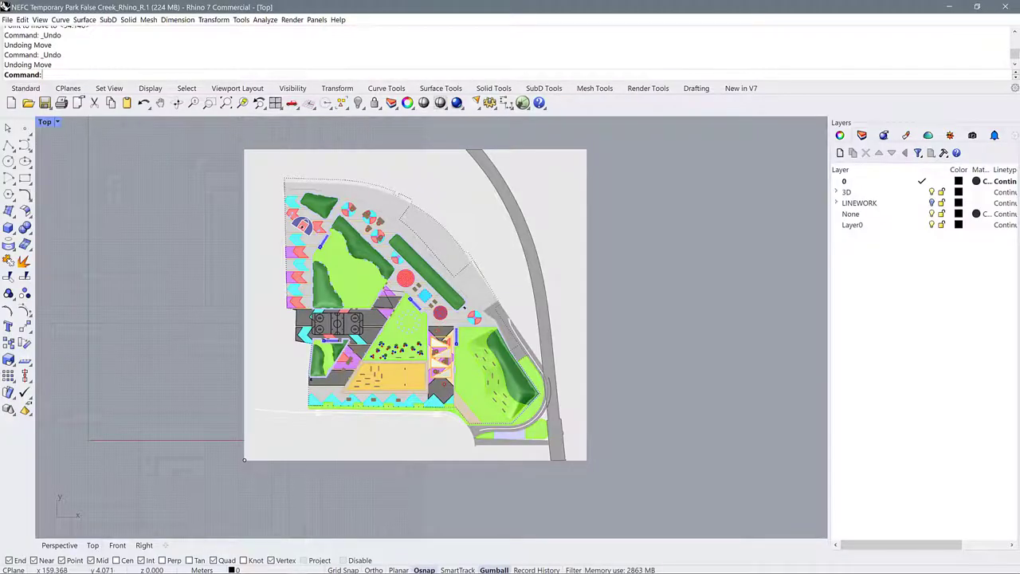
Switch to the untitled Rhino document and set its model units to Meters with a display precision of 1.00.
left_click(239, 514)
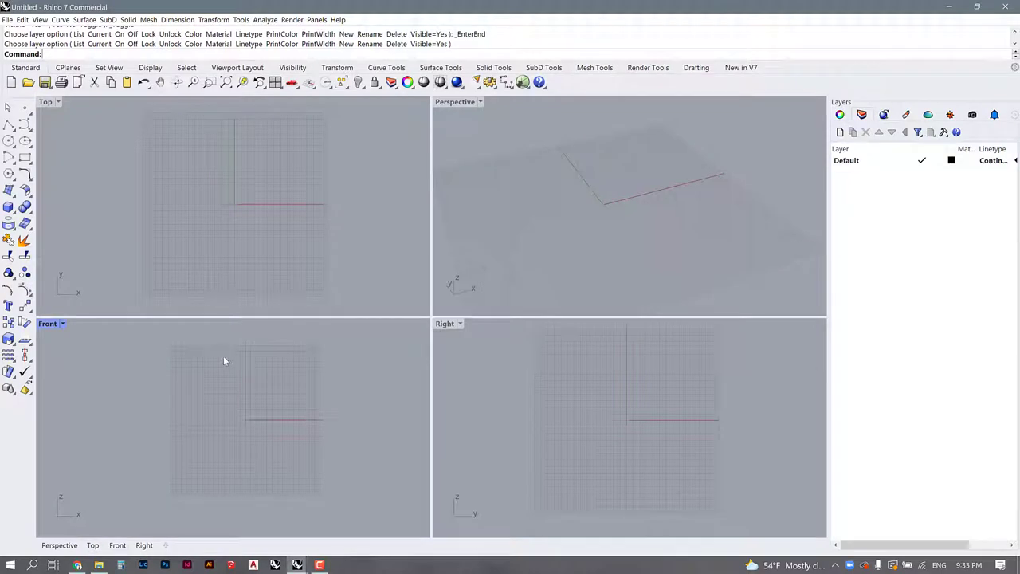
left_click(261, 201)
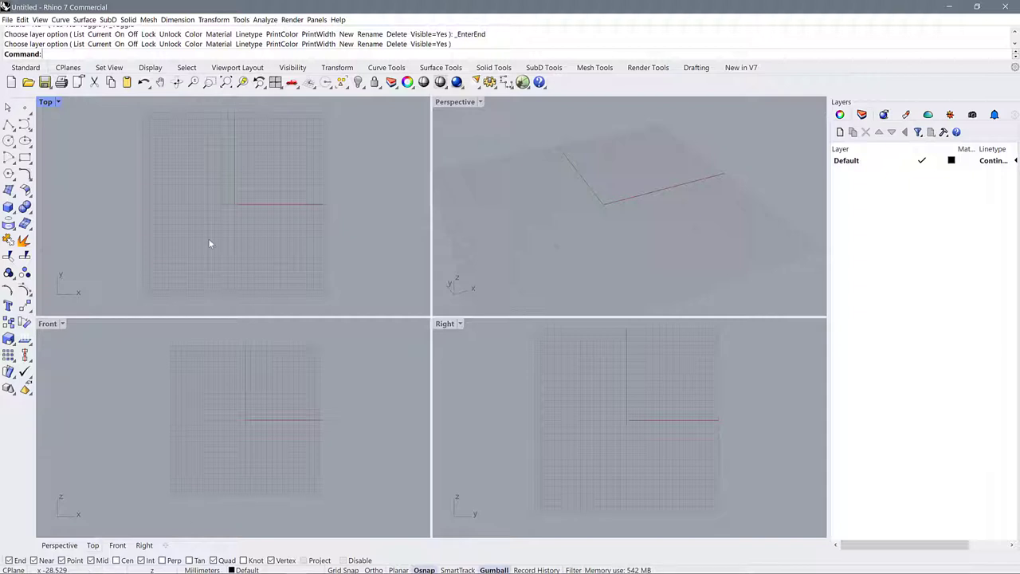
type("UNits")
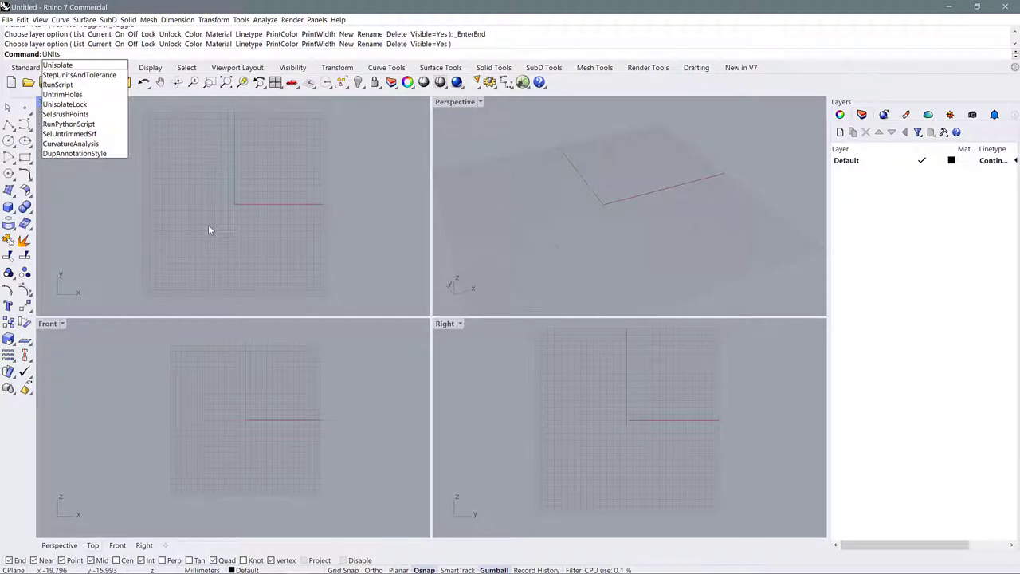
key("Return")
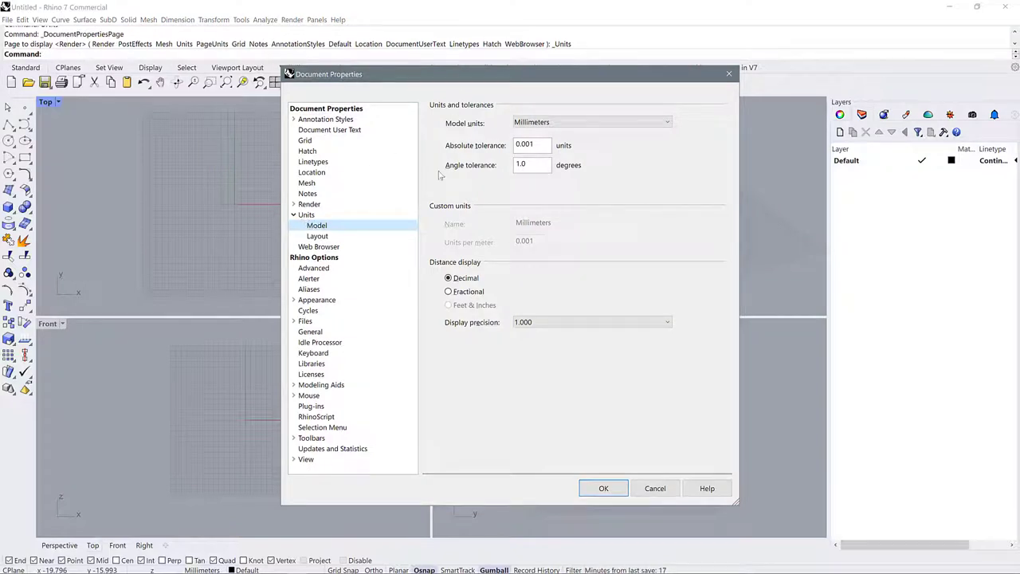
left_click(568, 123)
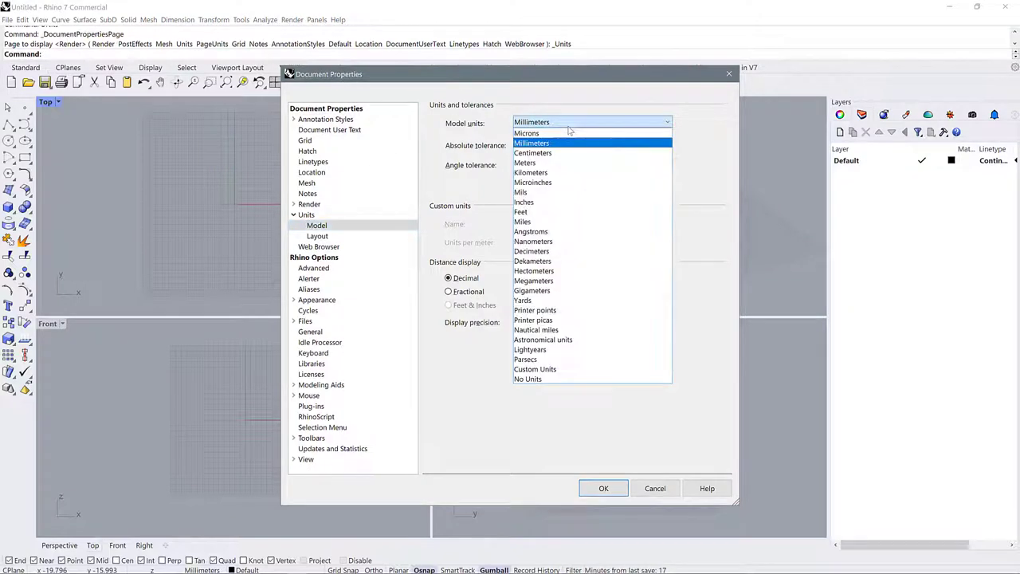
left_click(528, 163)
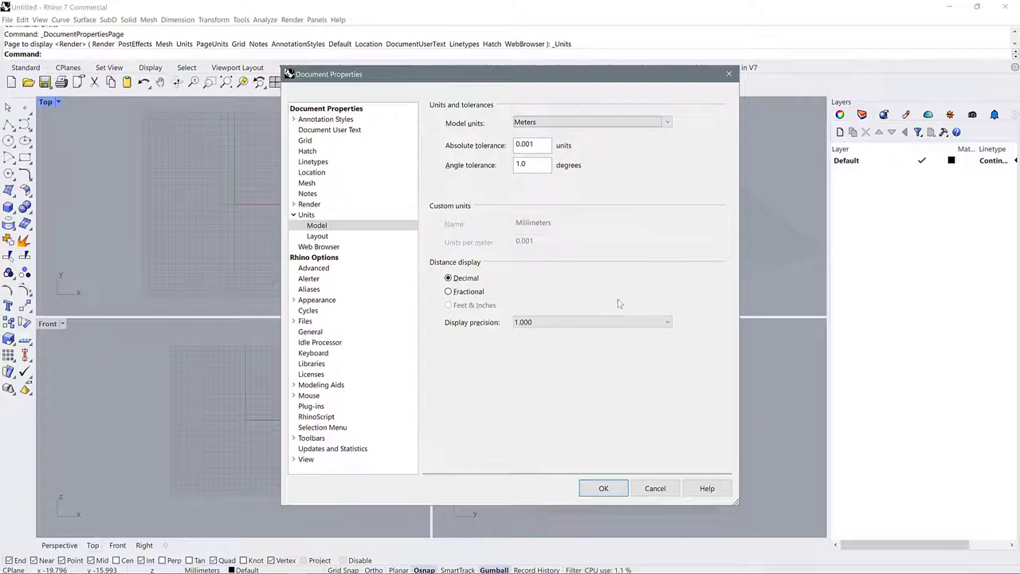
left_click(558, 323)
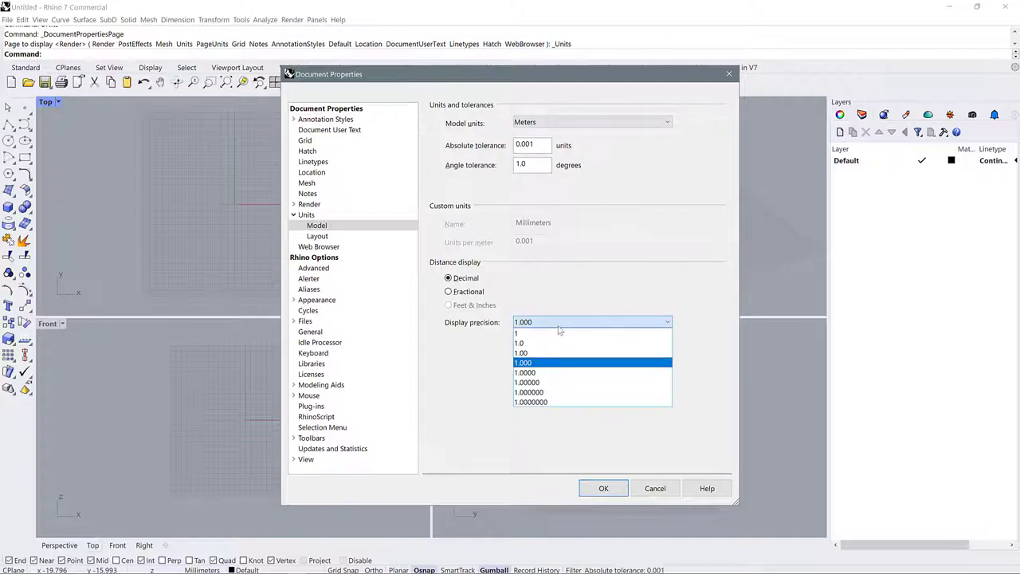
left_click(524, 355)
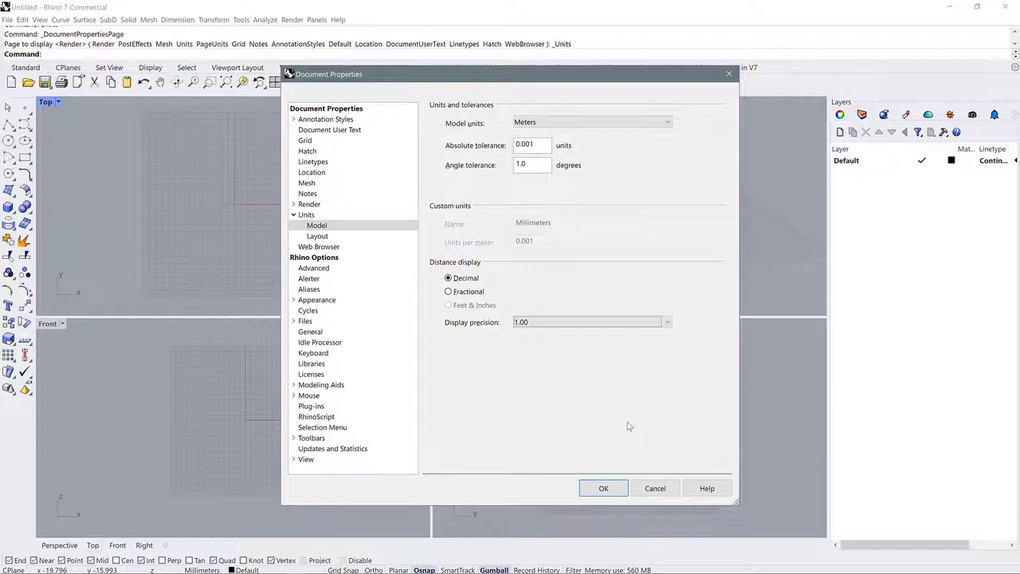
left_click(603, 488)
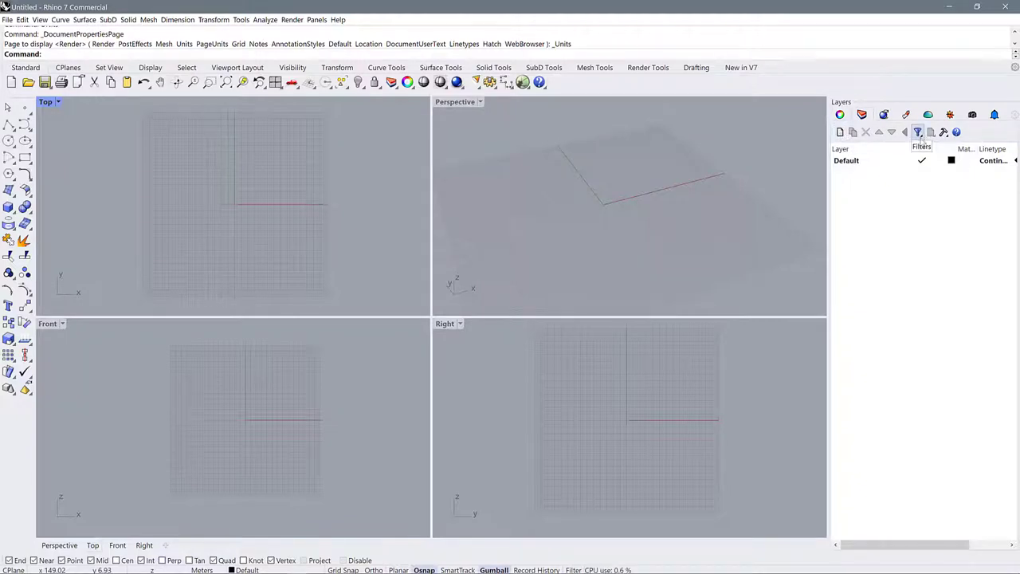
Show the Top viewport's properties and check its projection options.
left_click(842, 116)
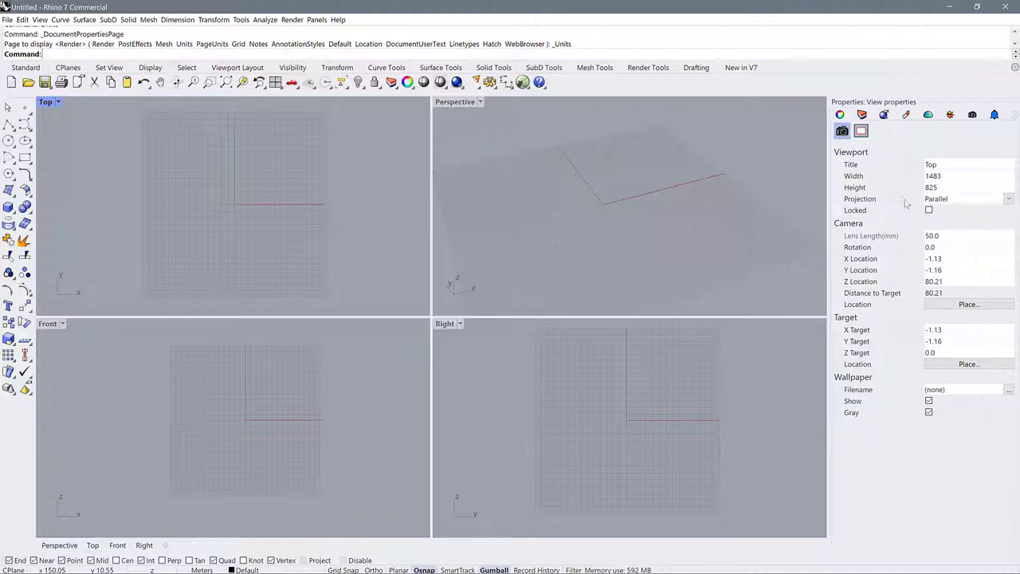
left_click(1009, 200)
left_click(950, 206)
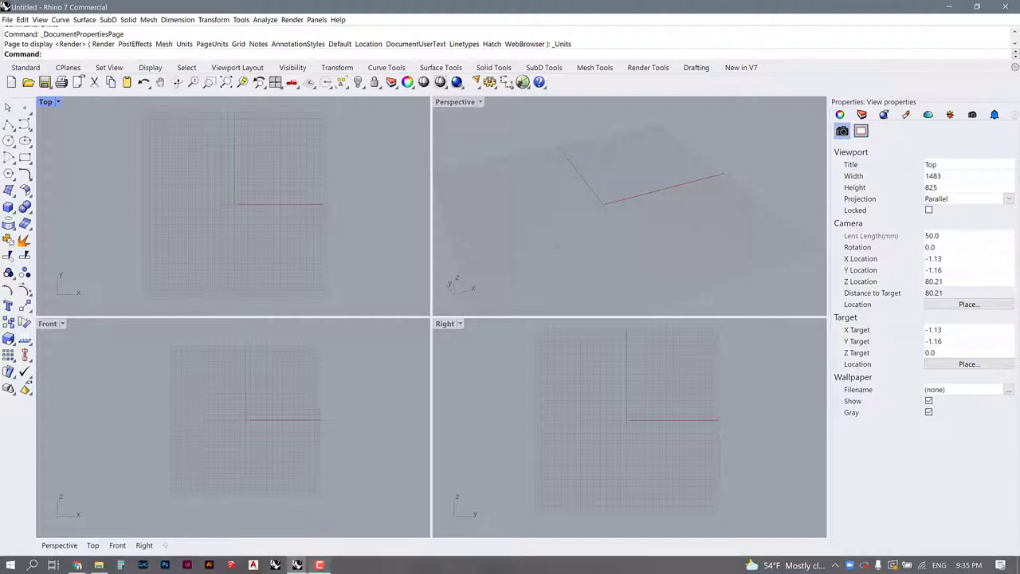
Switch back to the park model, select the ground surface east of the curved road, and show its object properties.
mouse_move(298, 565)
left_click(378, 524)
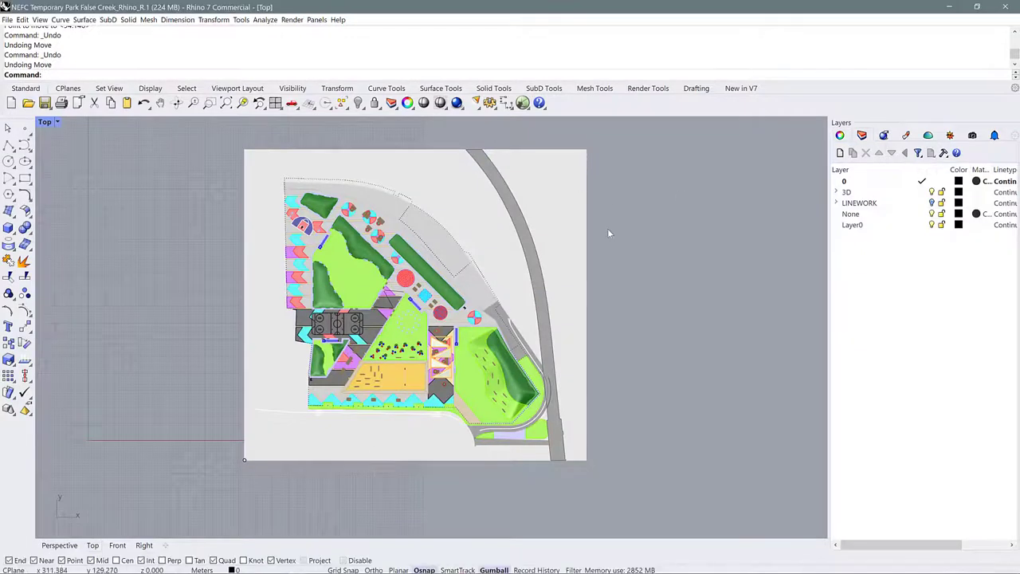
left_click(543, 168)
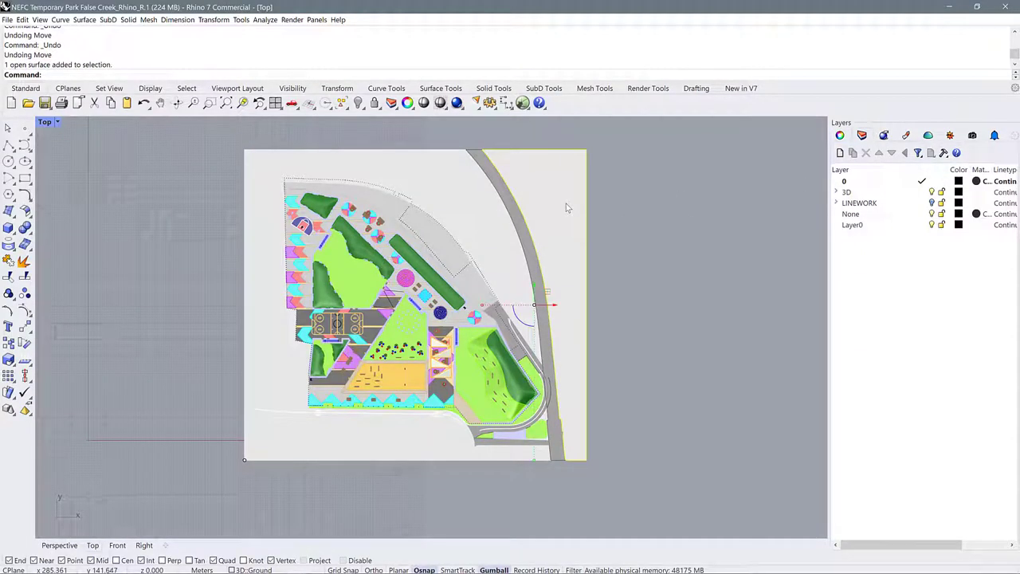
left_click(840, 136)
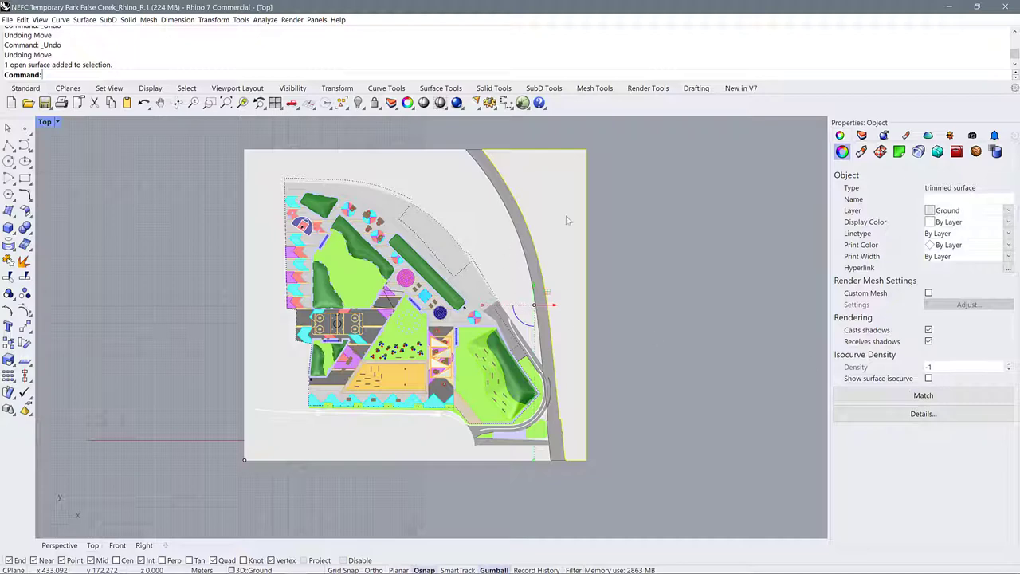
Select the green lawn of the eastern hill and one of the yellow shade-structure frames to inspect their object properties.
scroll(486, 403, "up", 10)
left_click(611, 380)
left_click(338, 304)
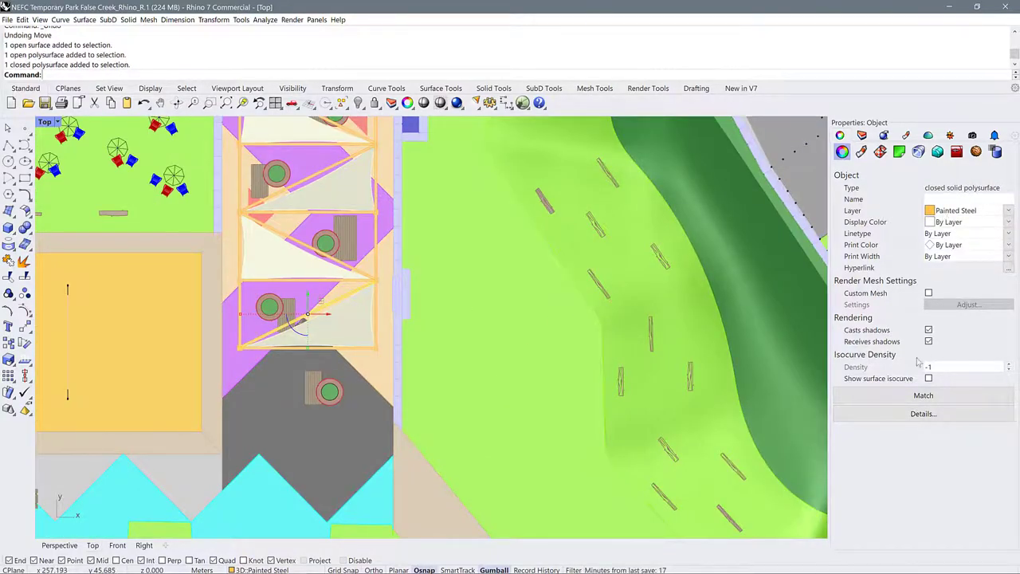
scroll(463, 437, "down", 10)
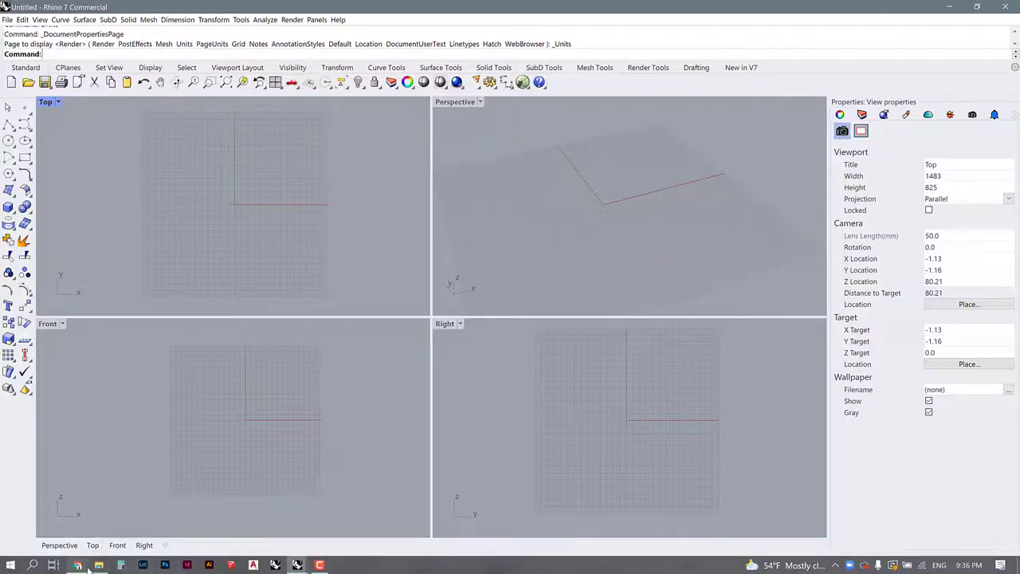
Switch to File Explorer and open the "Rhino Intro - Drafting Tools" folder inside ARCH 515 > Tutorials.
left_click(97, 565)
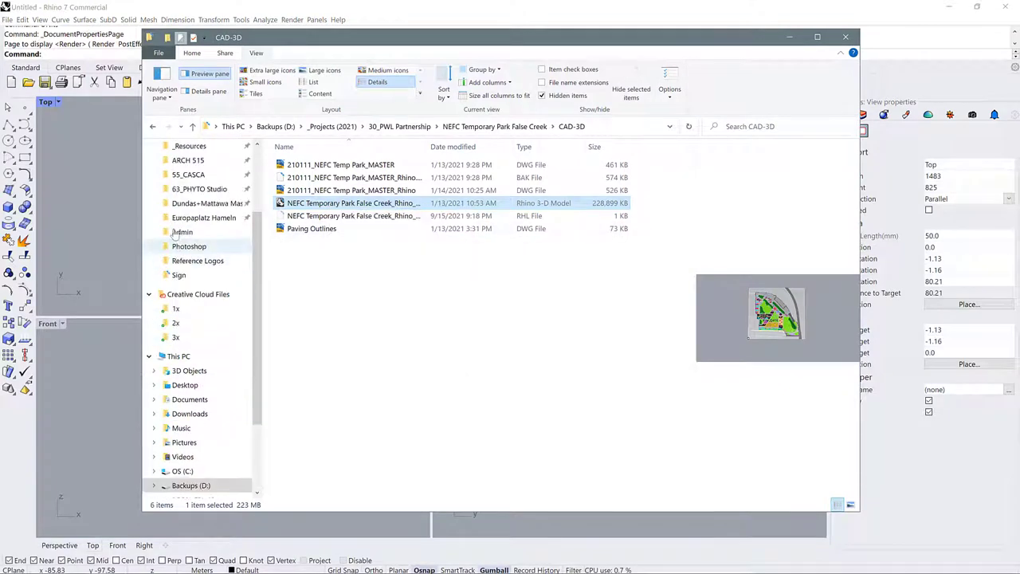
left_click(188, 160)
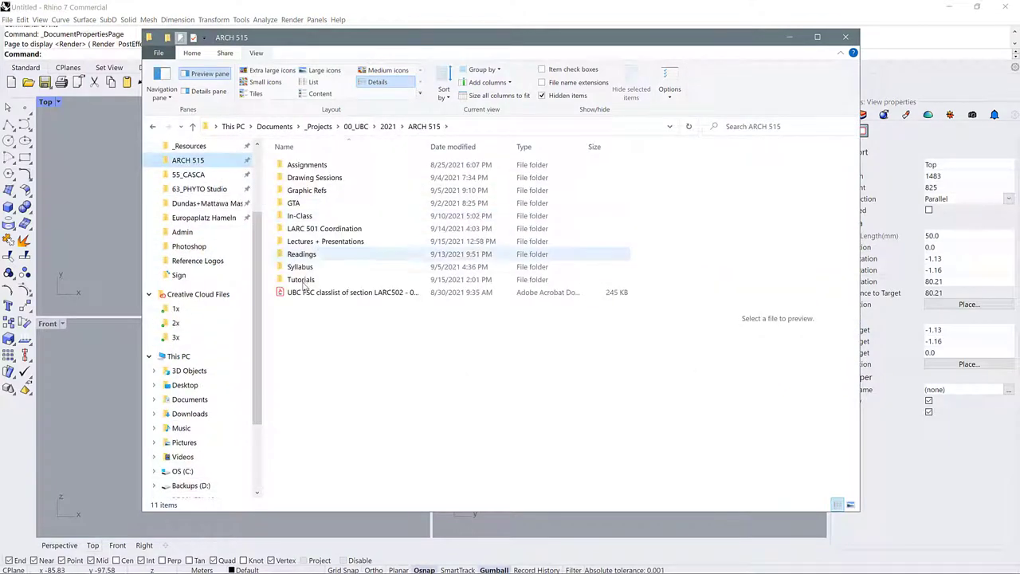
double_click(301, 280)
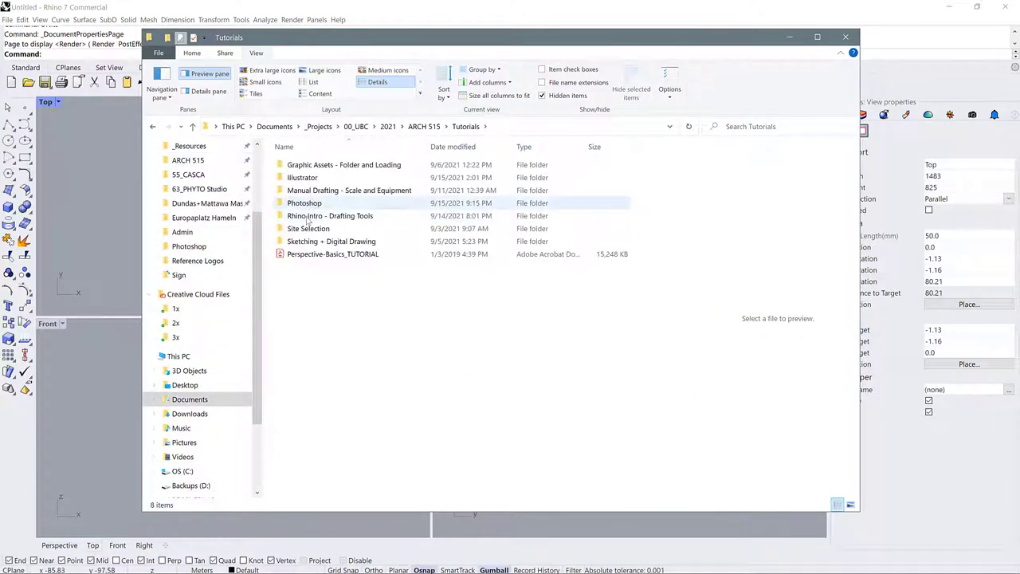
double_click(307, 217)
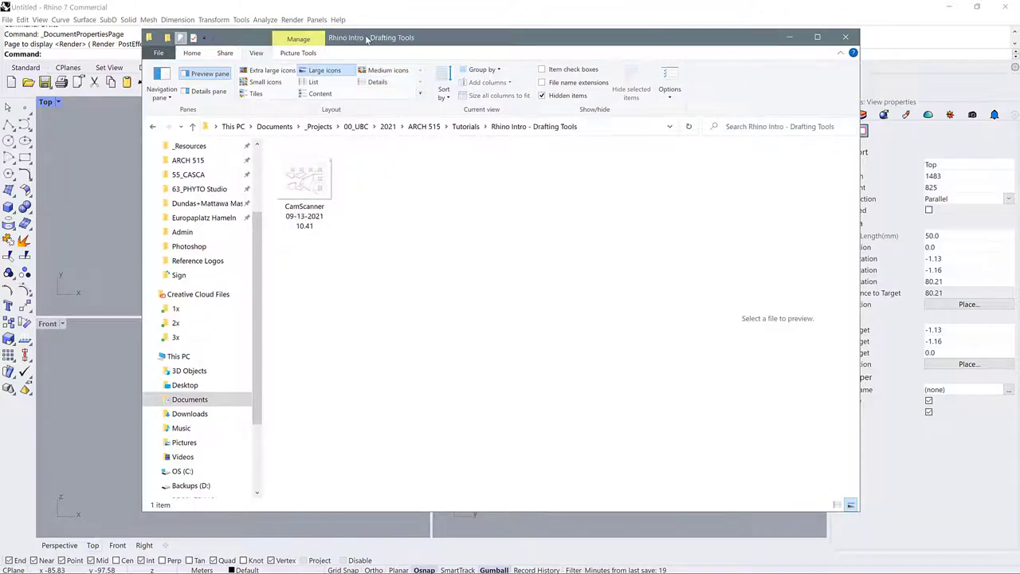
Insert the CamScanner 09-13-2021 10.41 image into the Top viewport as a picture, starting at corner 0,0 and extending into the upper-right quadrant.
key("super+Right")
left_click_drag(593, 191, 335, 156)
left_click(375, 157)
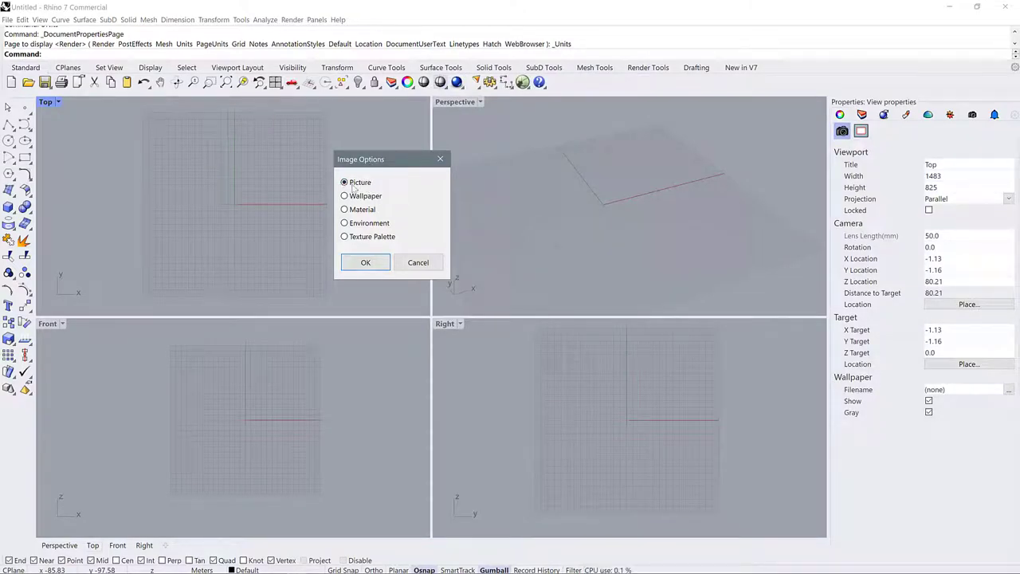
left_click(365, 263)
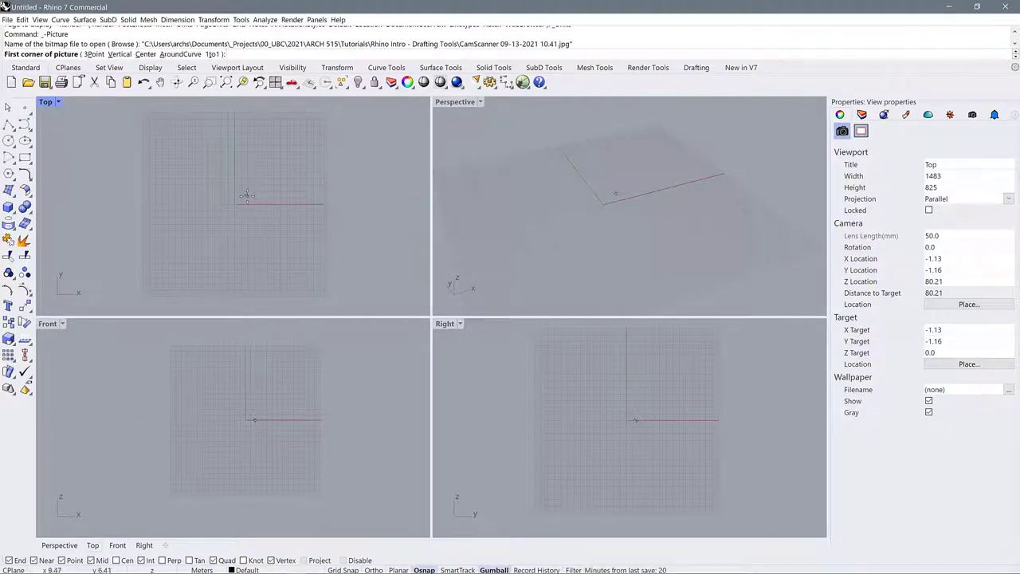
type("0,0")
key("Return")
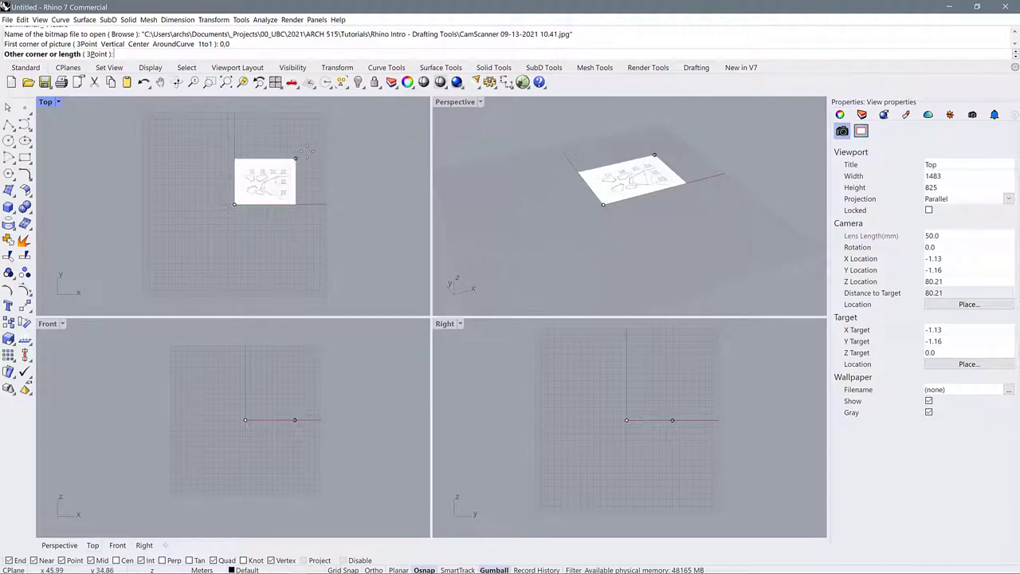
left_click(313, 146)
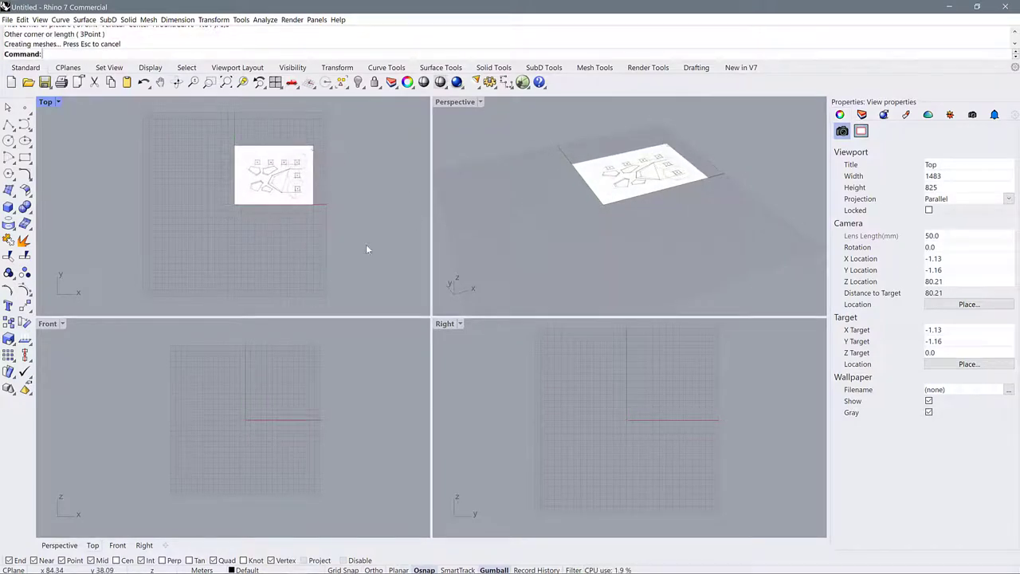
Select the inserted sketch picture and create a new layer named Reference IMG.
left_click(305, 176)
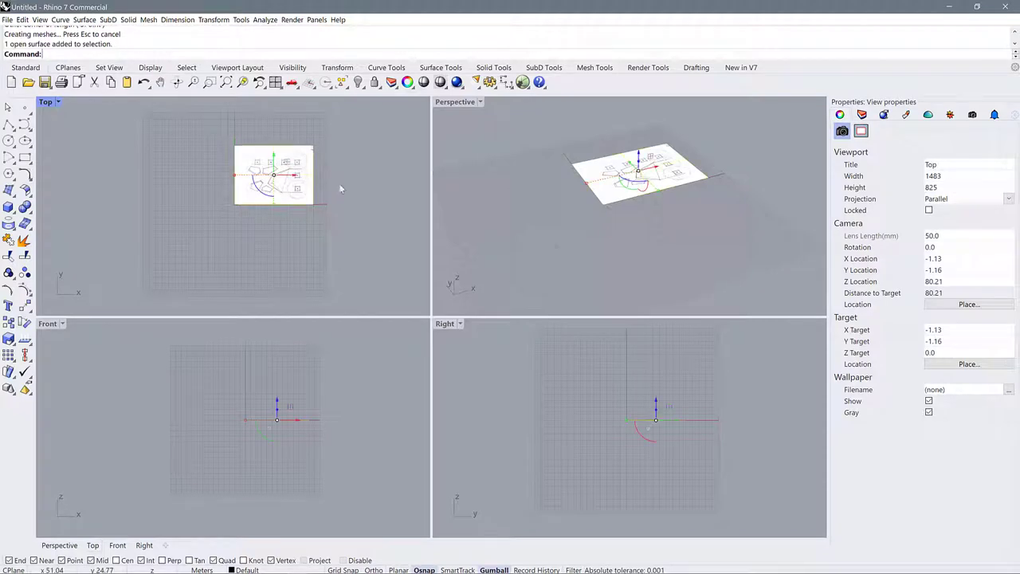
scroll(283, 177, "up", 3)
scroll(288, 185, "down", 1)
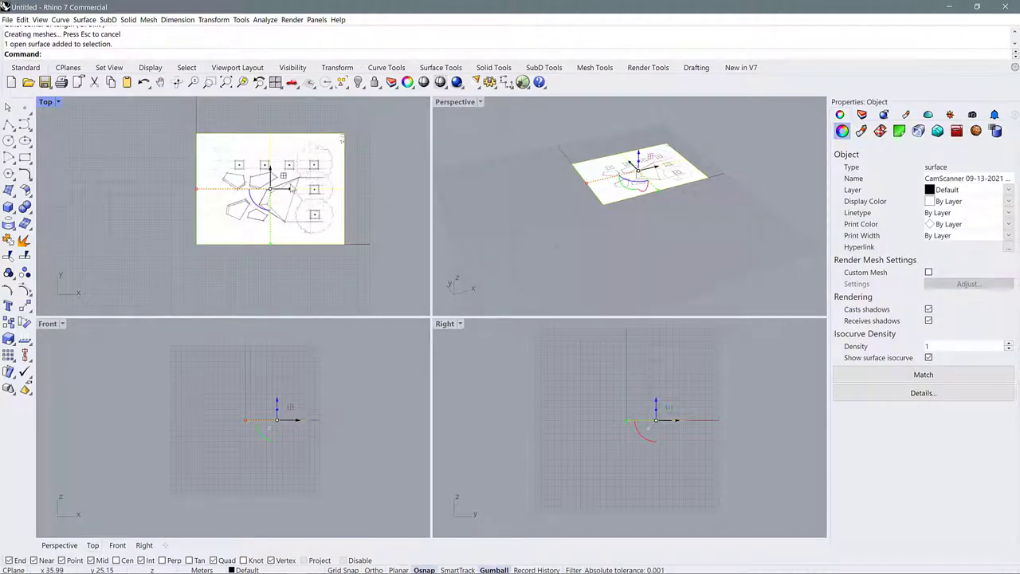
scroll(292, 190, "up", 3)
scroll(333, 202, "down", 2)
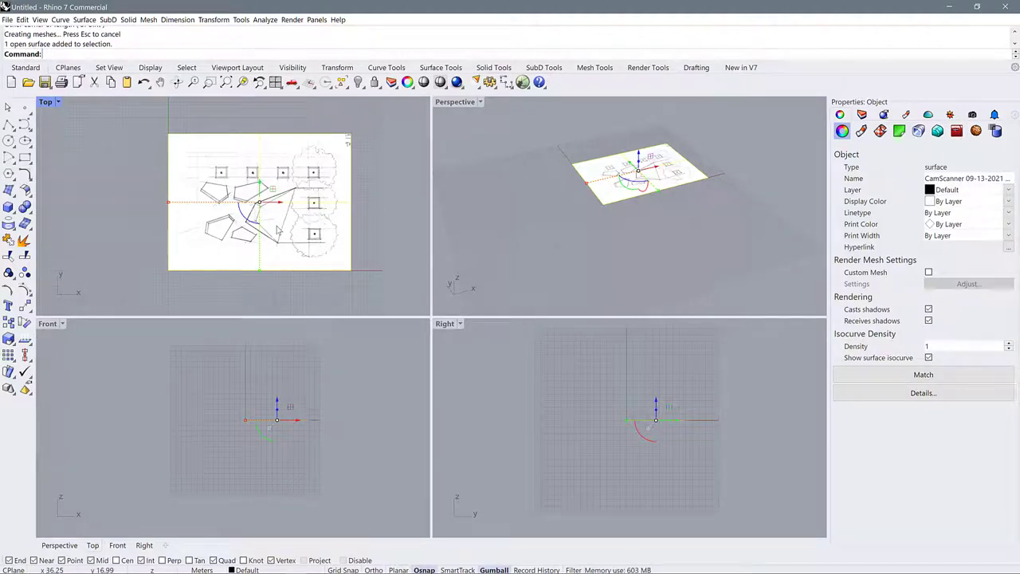
left_click(862, 115)
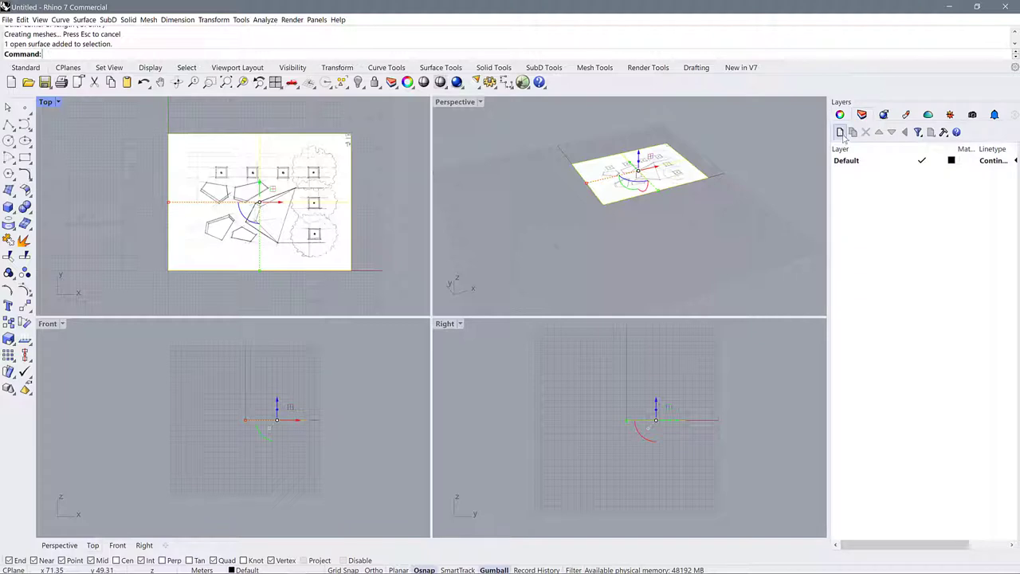
left_click(841, 133)
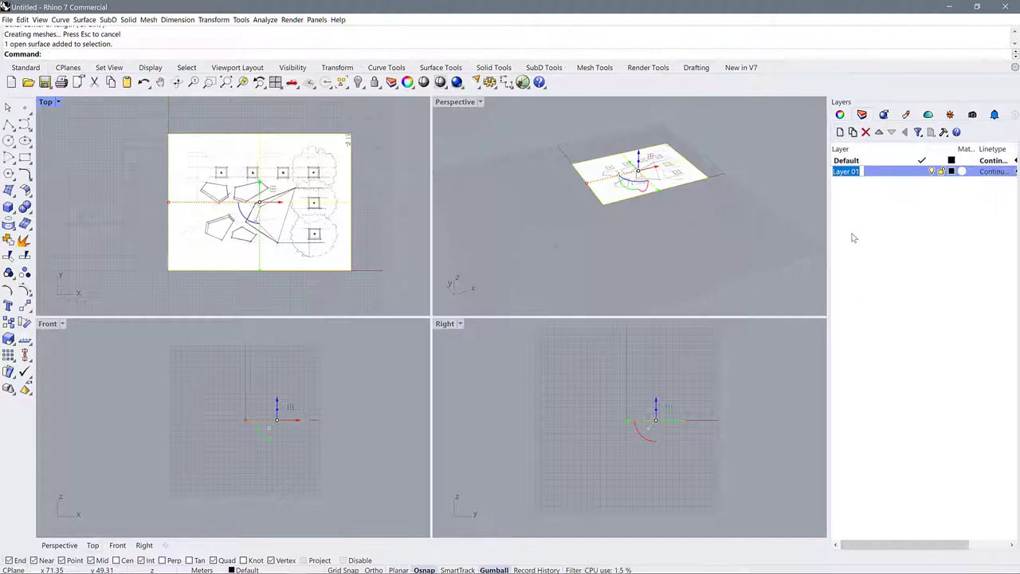
type("Reference B")
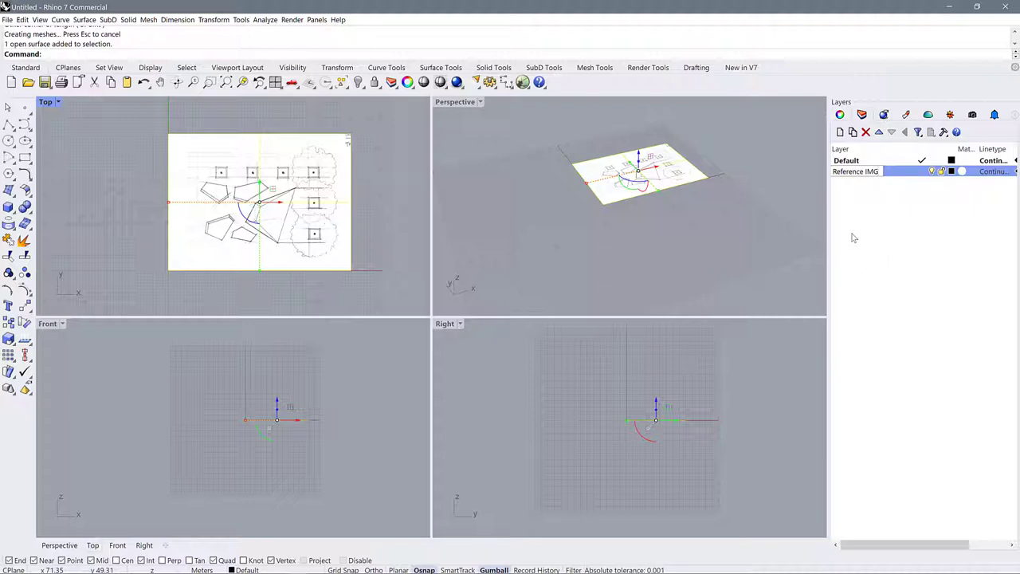
key("Return")
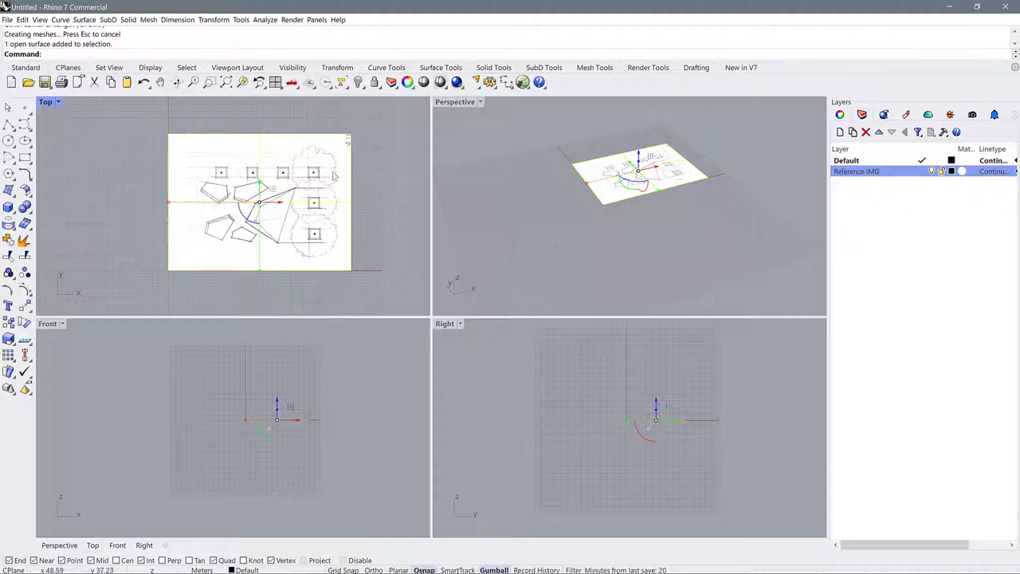
Reselect the sketch picture and move it to the Reference IMG layer.
left_click(367, 193)
left_click_drag(141, 118, 365, 276)
left_click(372, 263)
left_click(314, 205)
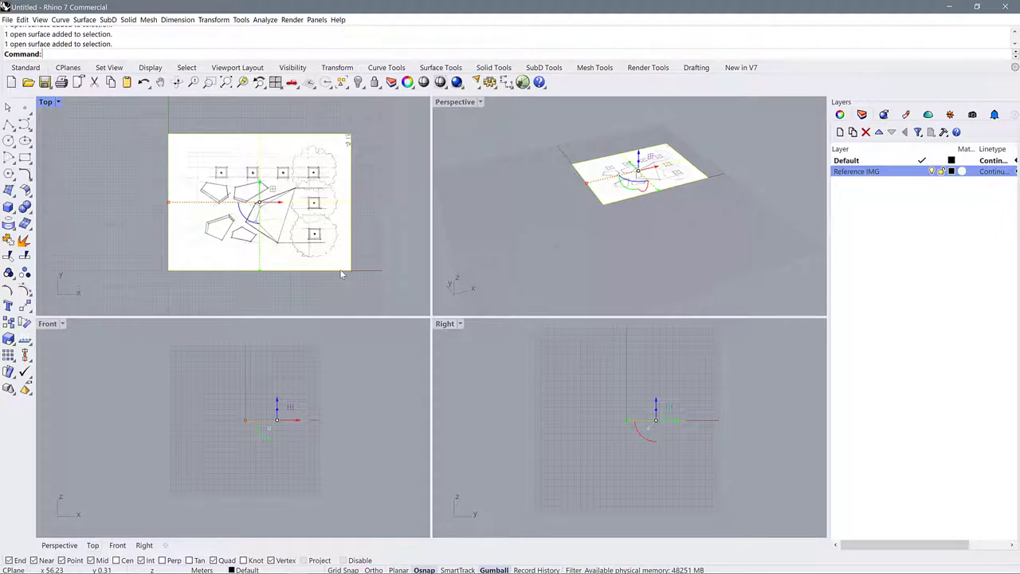
left_click(866, 174)
right_click(866, 176)
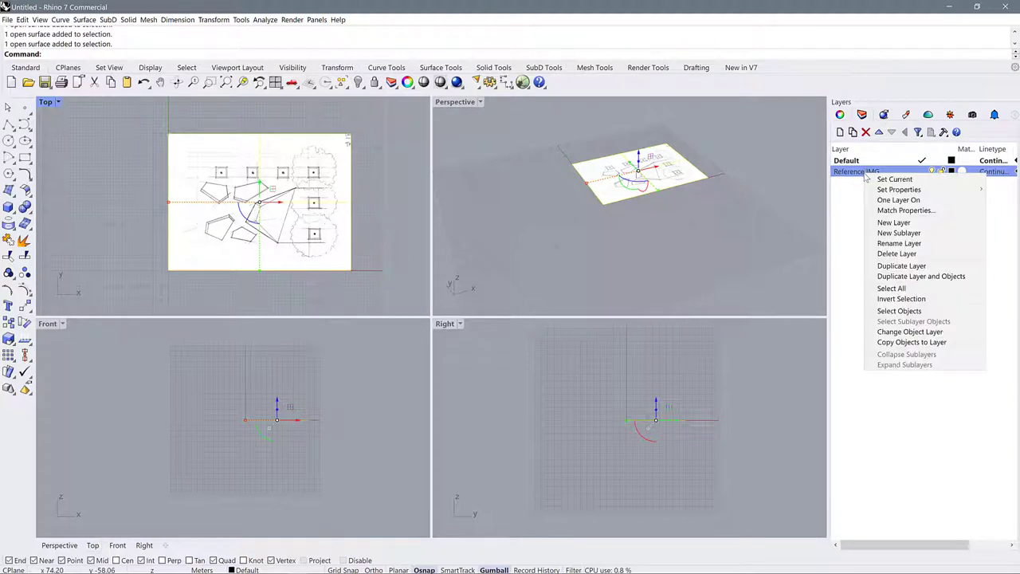
left_click(896, 331)
left_click(882, 244)
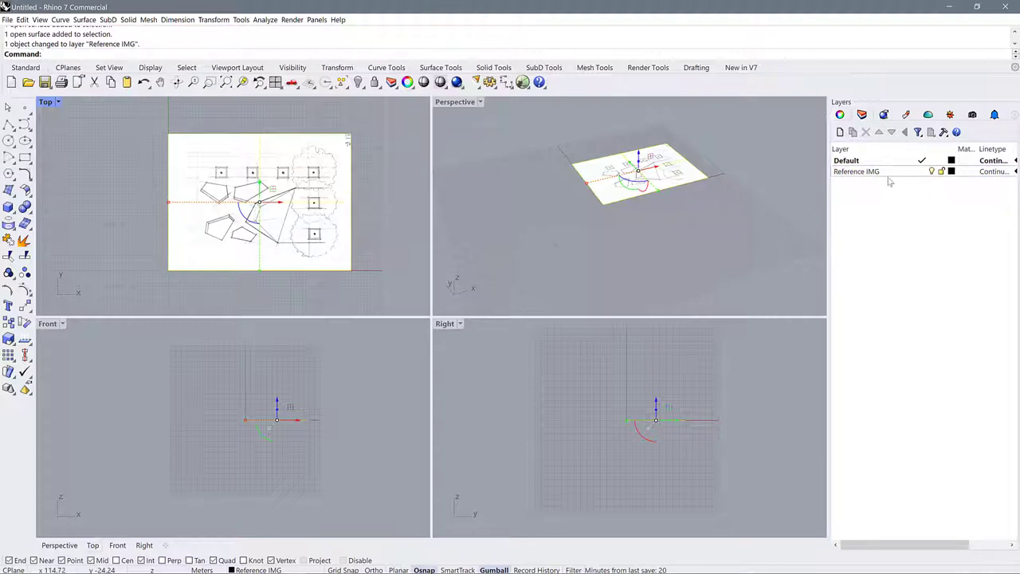
Turn the Reference IMG layer off and back on to check its visibility control.
left_click(933, 173)
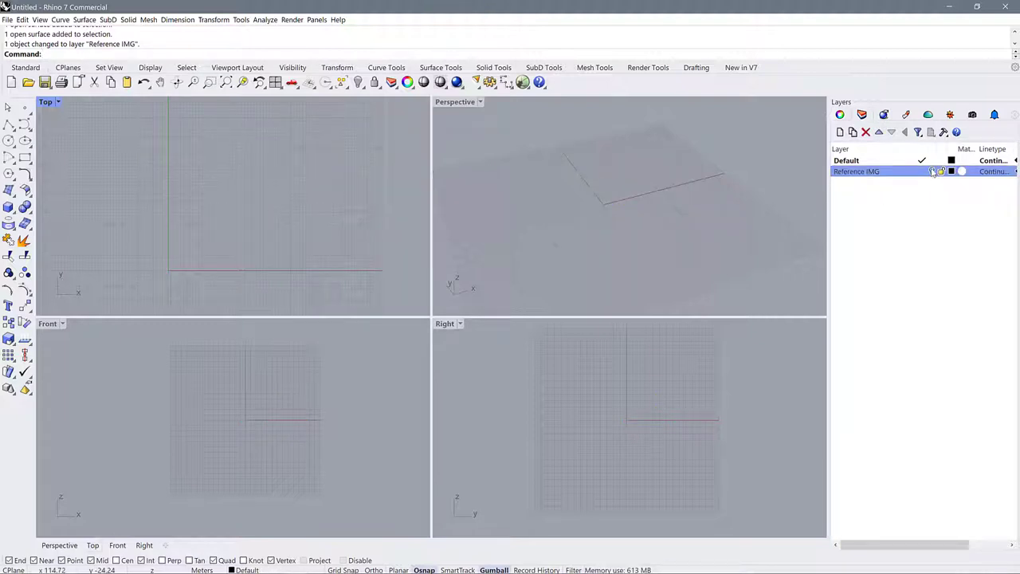
left_click(933, 172)
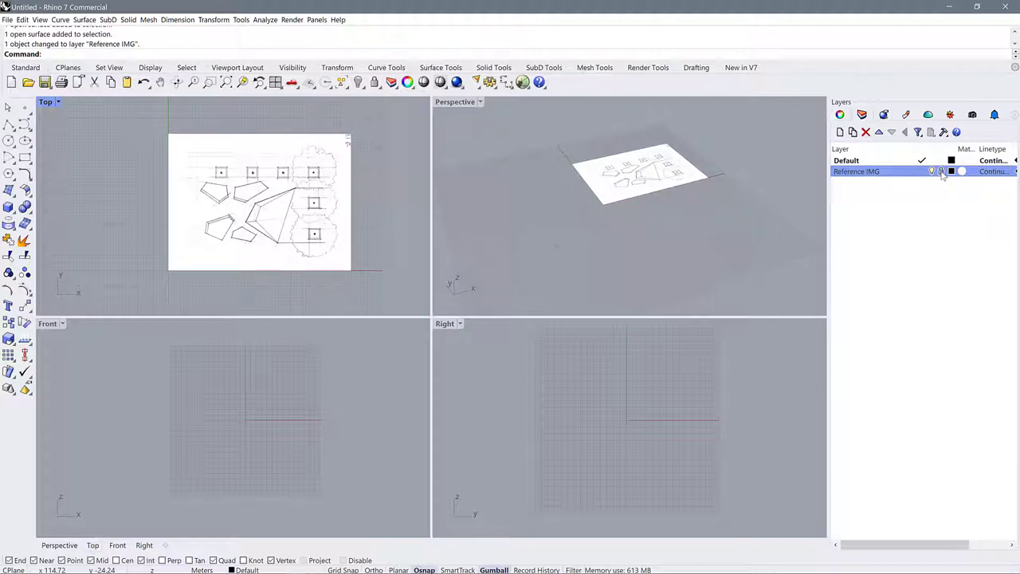
left_click(876, 198)
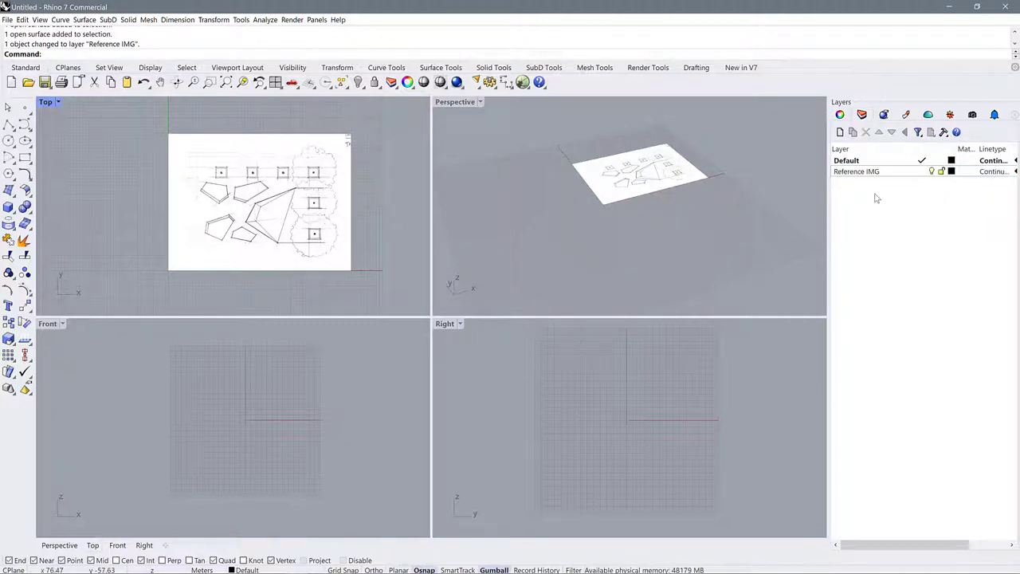
Set the sketch picture's material transparency to about 50% and lock the Reference IMG layer.
left_click(234, 201)
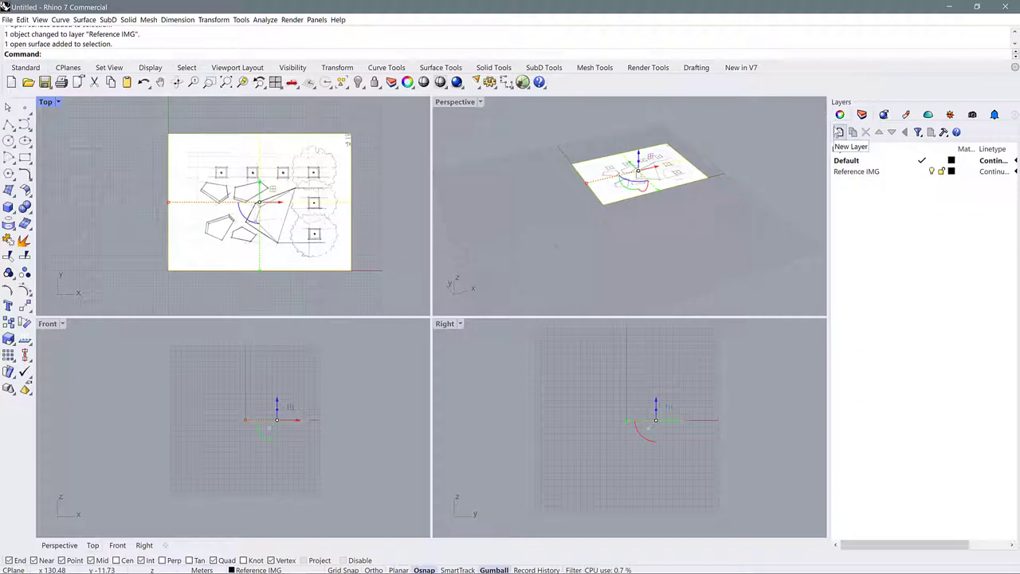
left_click(840, 114)
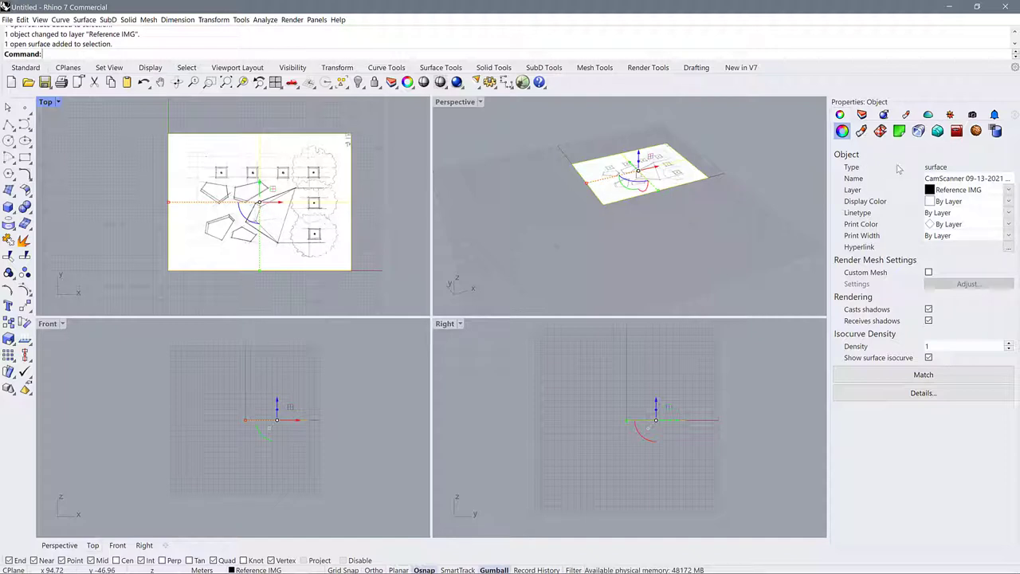
left_click(862, 131)
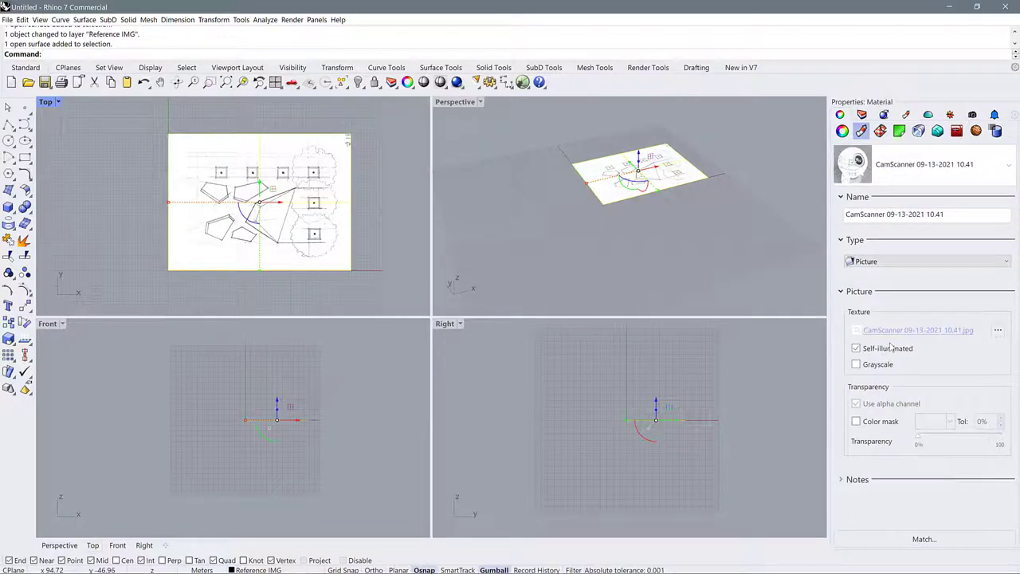
left_click_drag(919, 441, 962, 451)
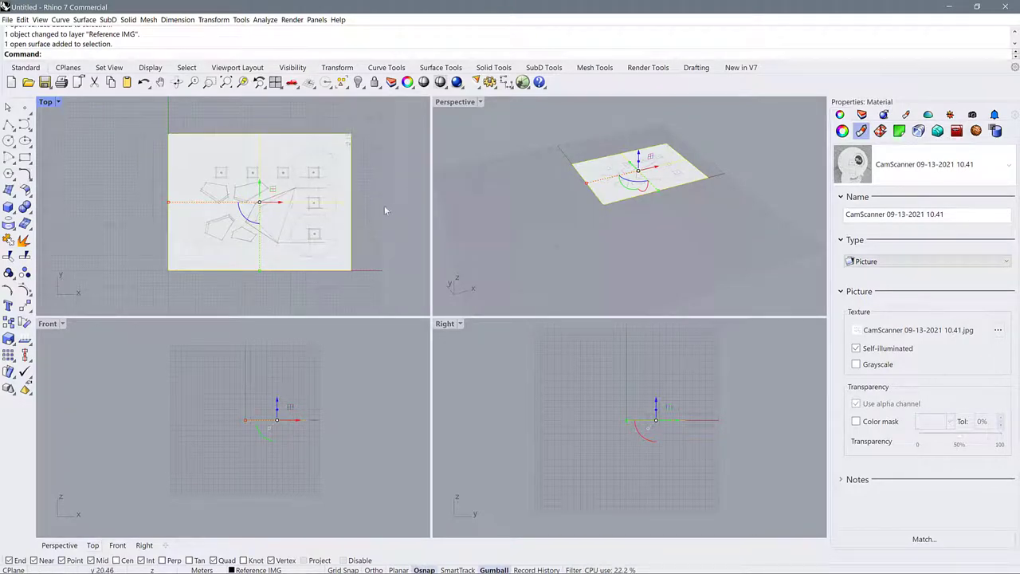
left_click(860, 114)
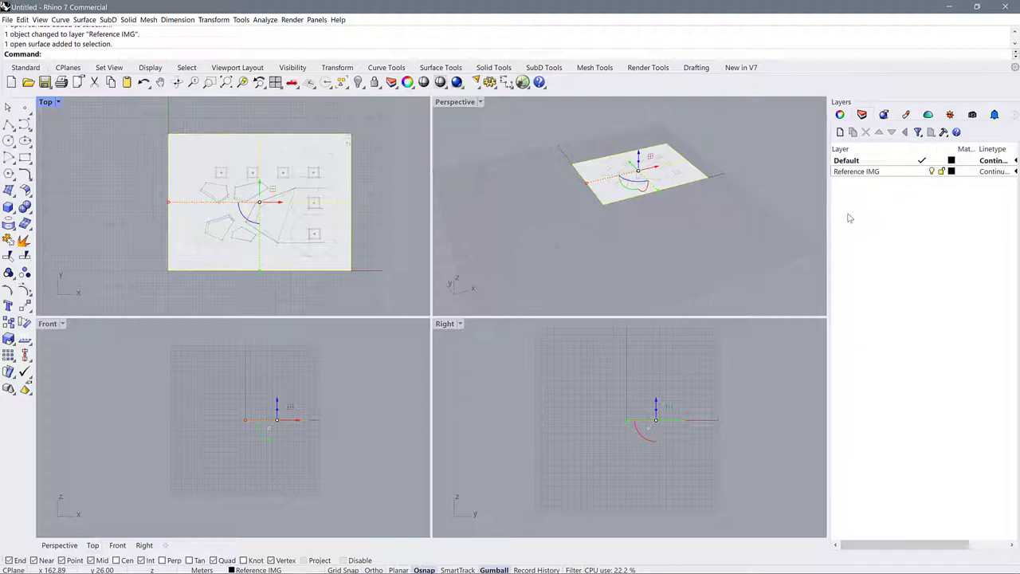
left_click(942, 172)
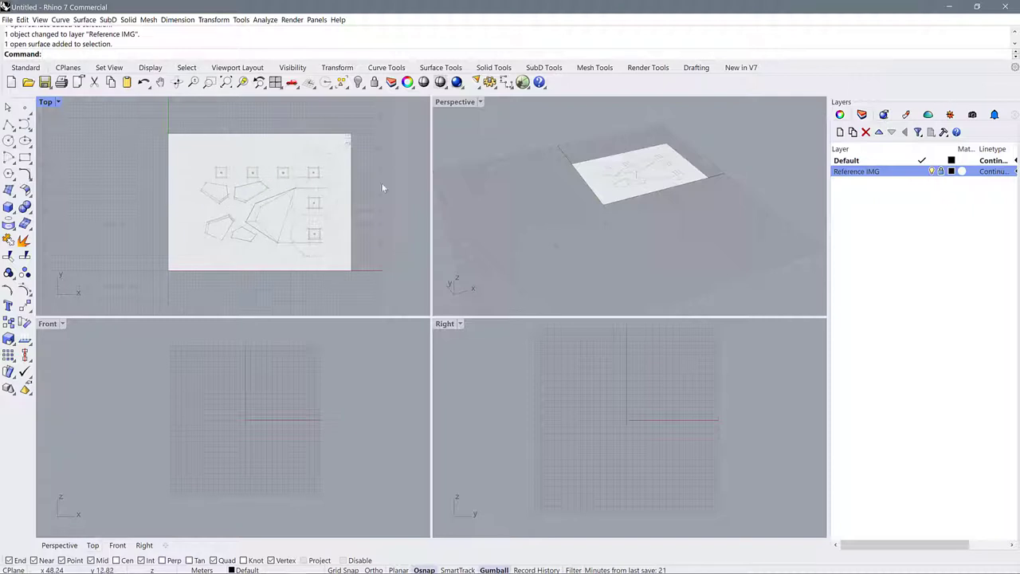
Create a new layer named Linework and make it the current layer.
left_click(840, 133)
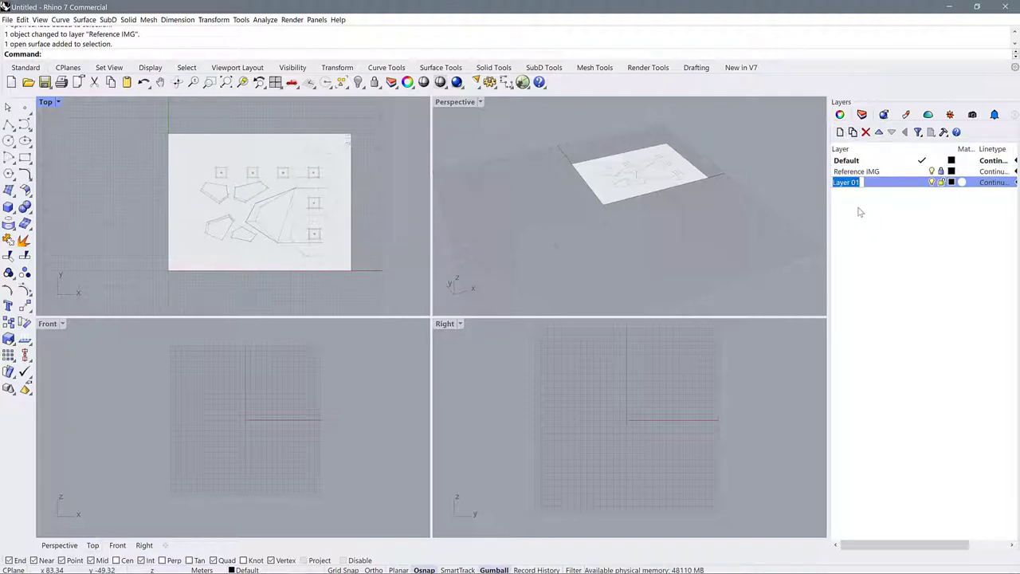
type("Linework")
key("Return")
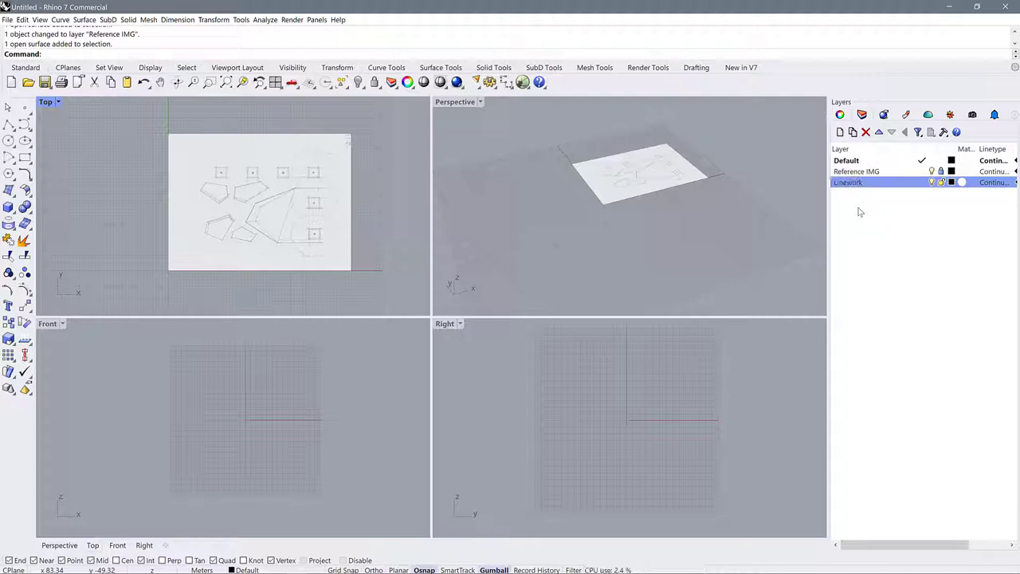
left_click(922, 182)
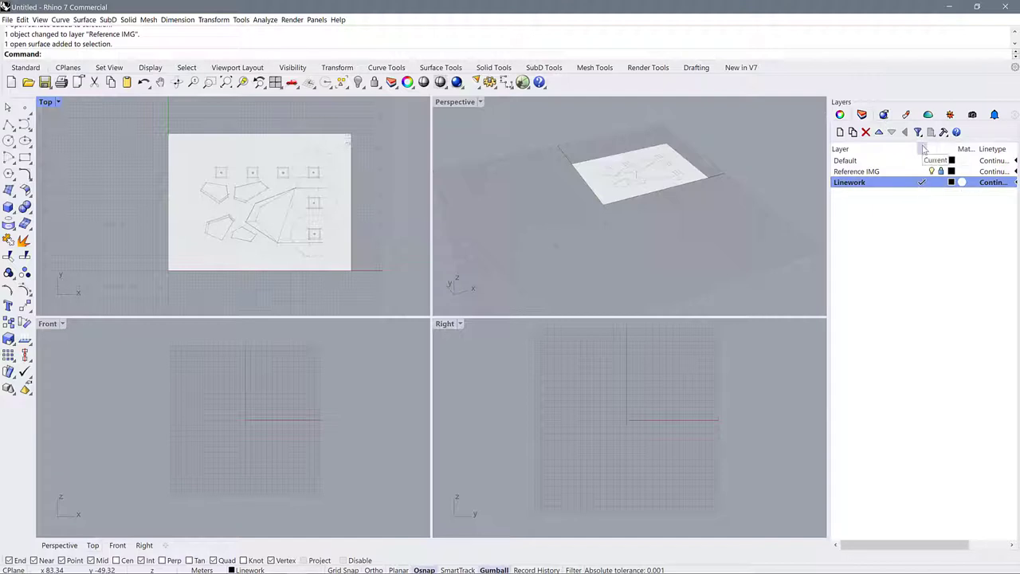
Widen the Current column of the layer list, and switch the current layer to Default and back to Linework.
mouse_move(927, 152)
left_mouse_down()
mouse_move(960, 149)
mouse_move(930, 151)
left_mouse_up()
left_click(928, 161)
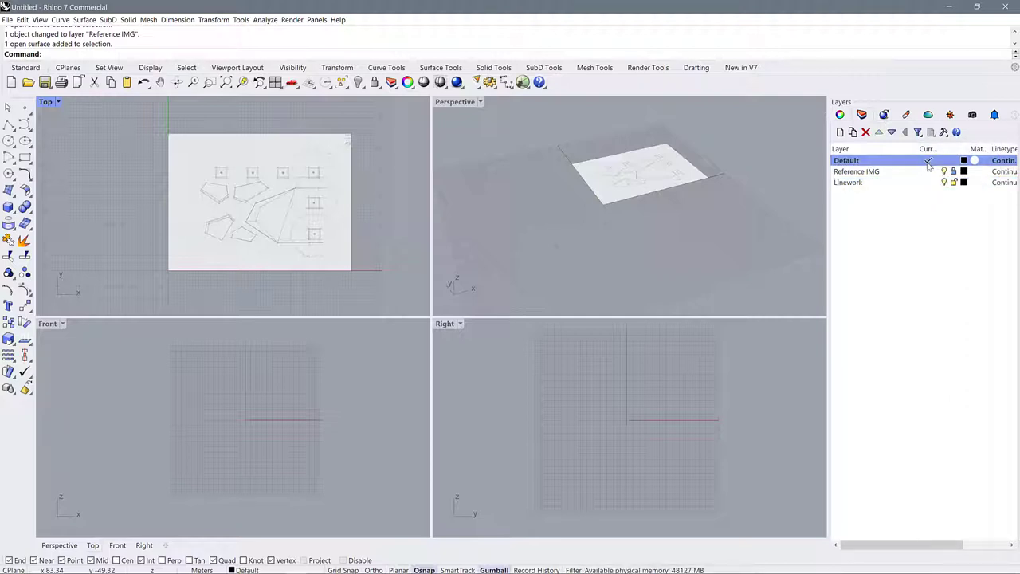
left_click(928, 182)
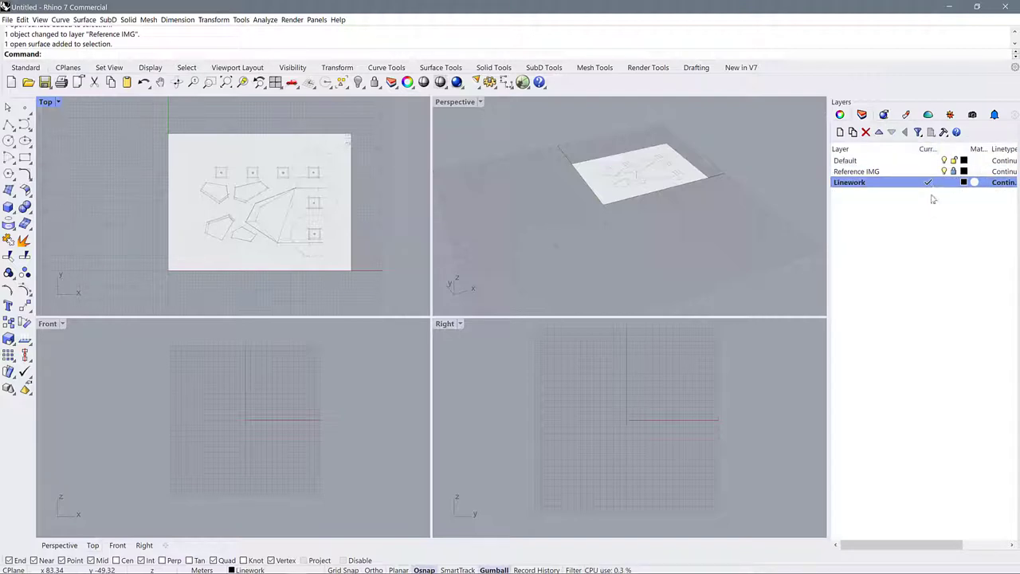
Maximize the Top viewport and unlock the Reference IMG layer to test selecting the sketch picture.
key("ctrl+m")
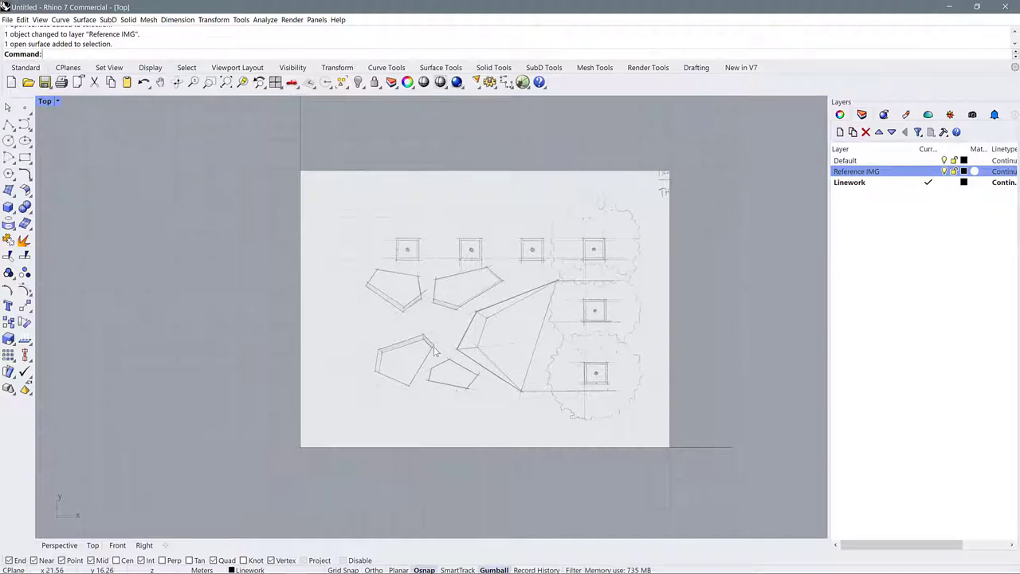
left_click_drag(693, 368, 634, 311)
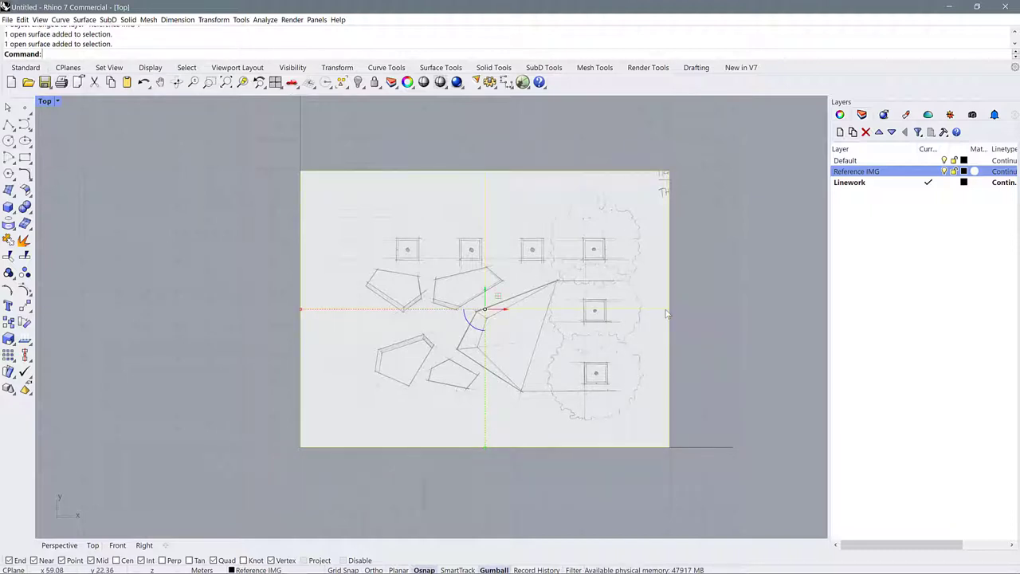
key("Escape")
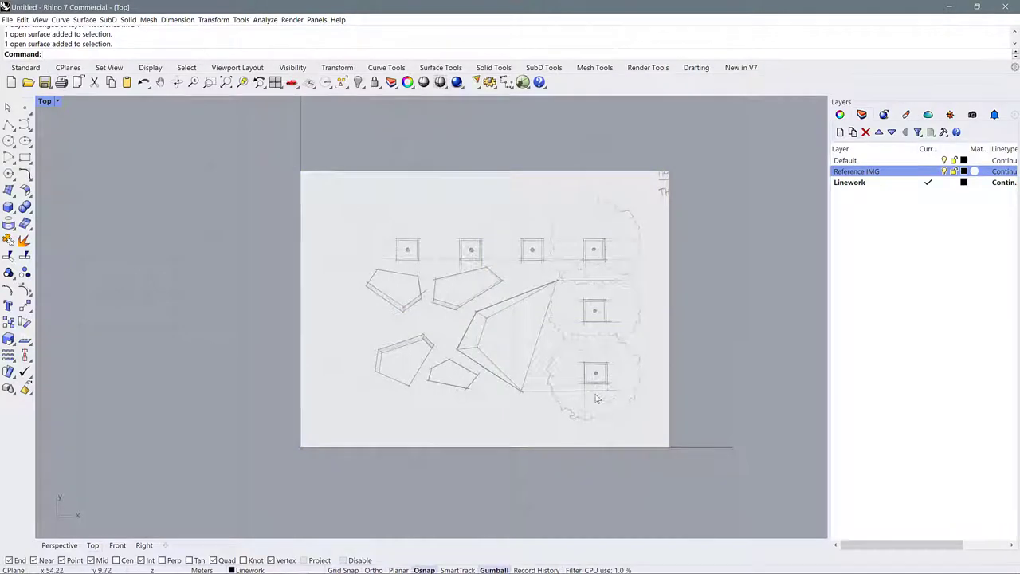
Measure the width of the lowest square tree planter along its lower outer edge.
scroll(590, 377, "up", 5)
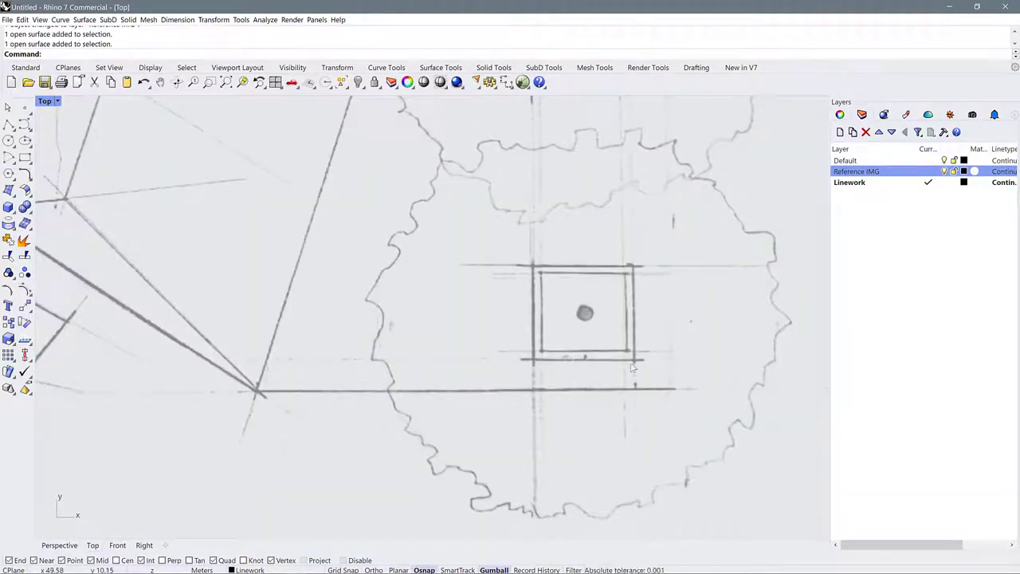
scroll(571, 358, "down", 5)
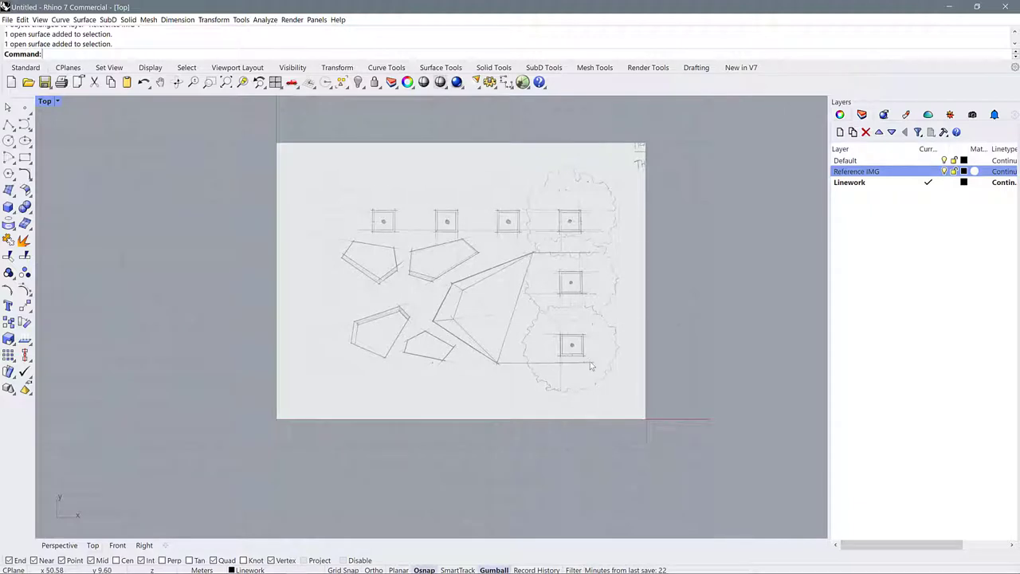
scroll(589, 348, "up", 5)
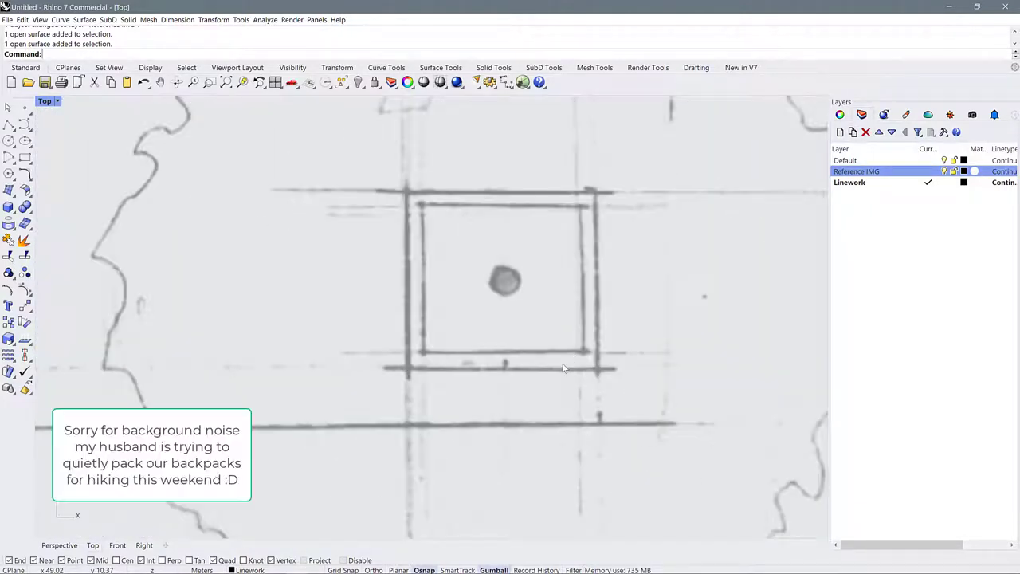
type("DI")
key("Return")
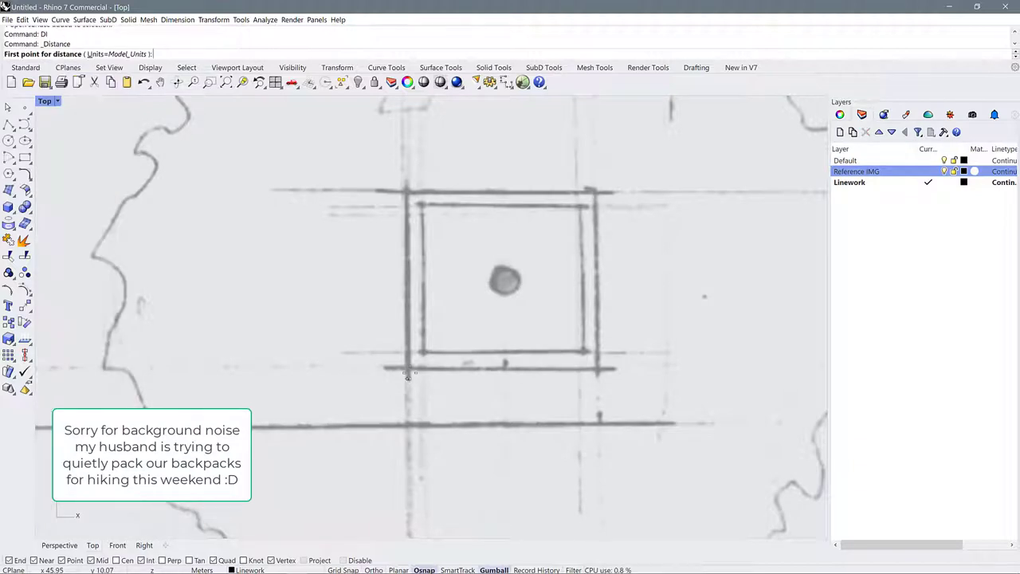
left_click(407, 368)
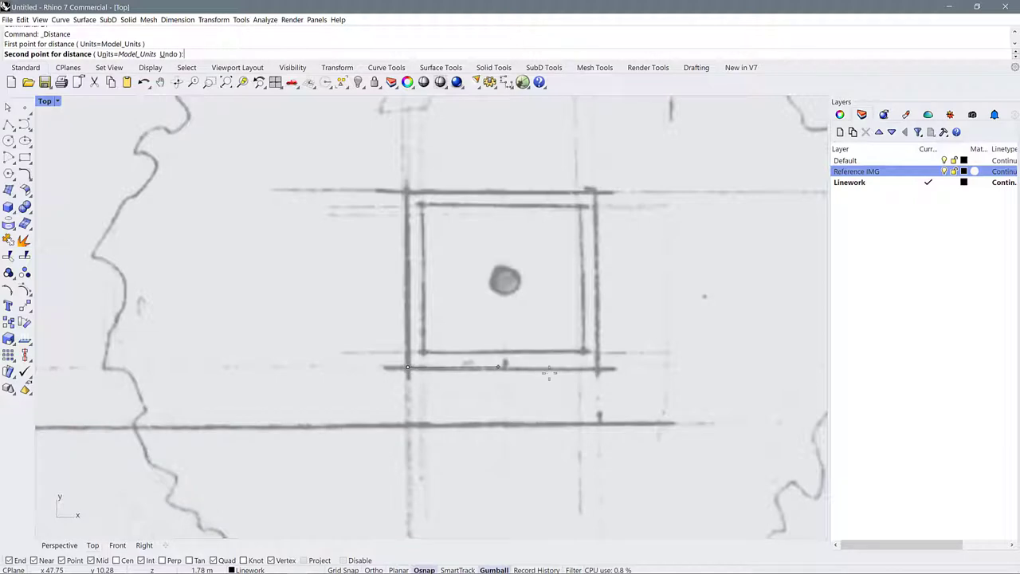
key("F8")
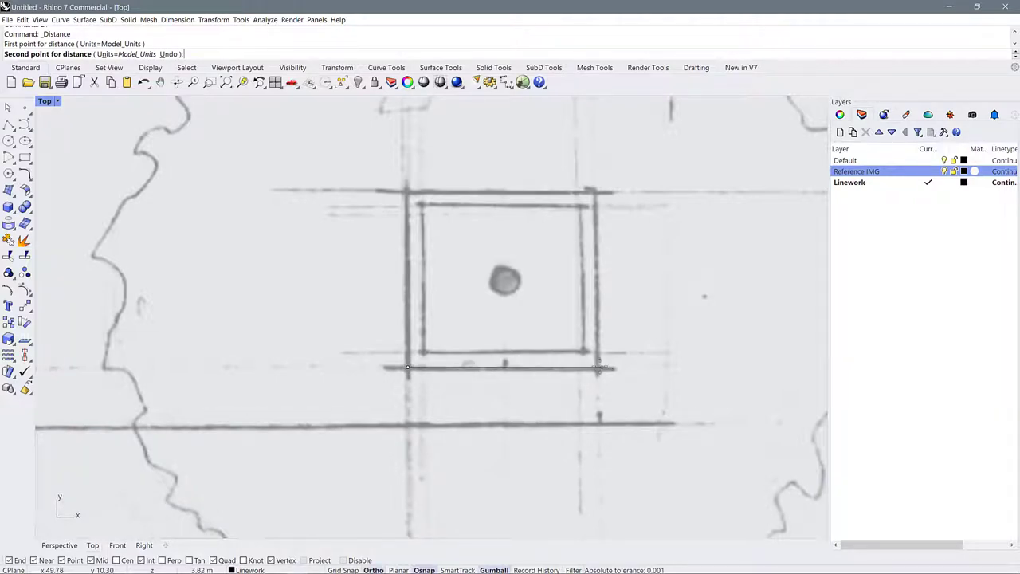
left_click(598, 368, "shift")
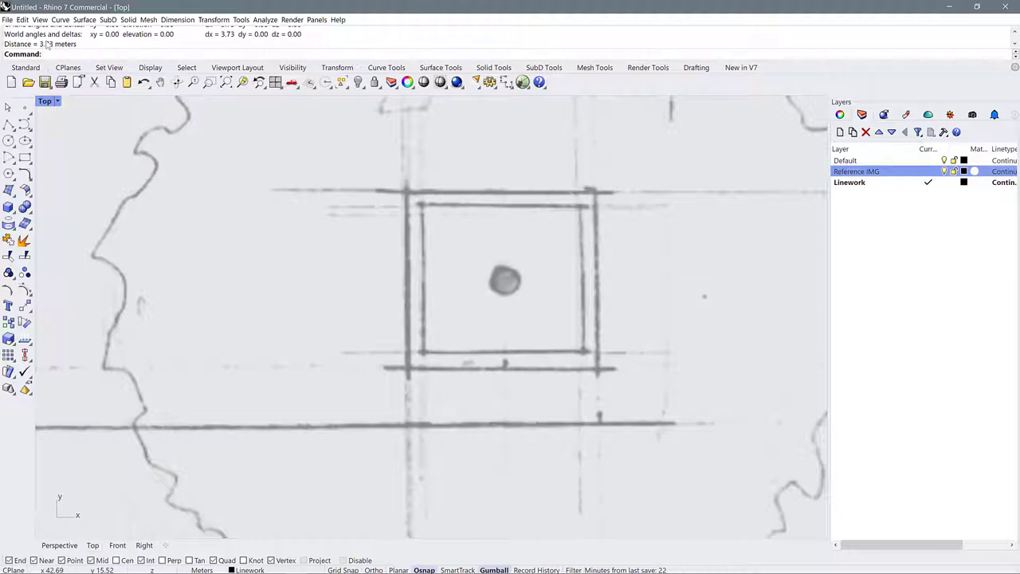
Draw a horizontal reference line about 3.7 m long along the lower outer edge of the lowest square planter.
scroll(467, 371, "down", 5)
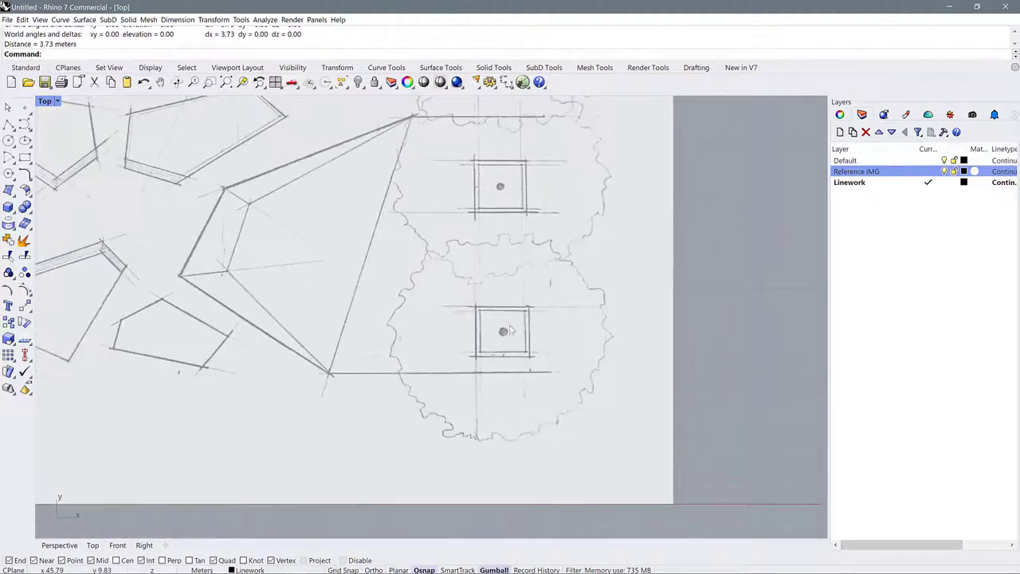
scroll(480, 369, "down", 3)
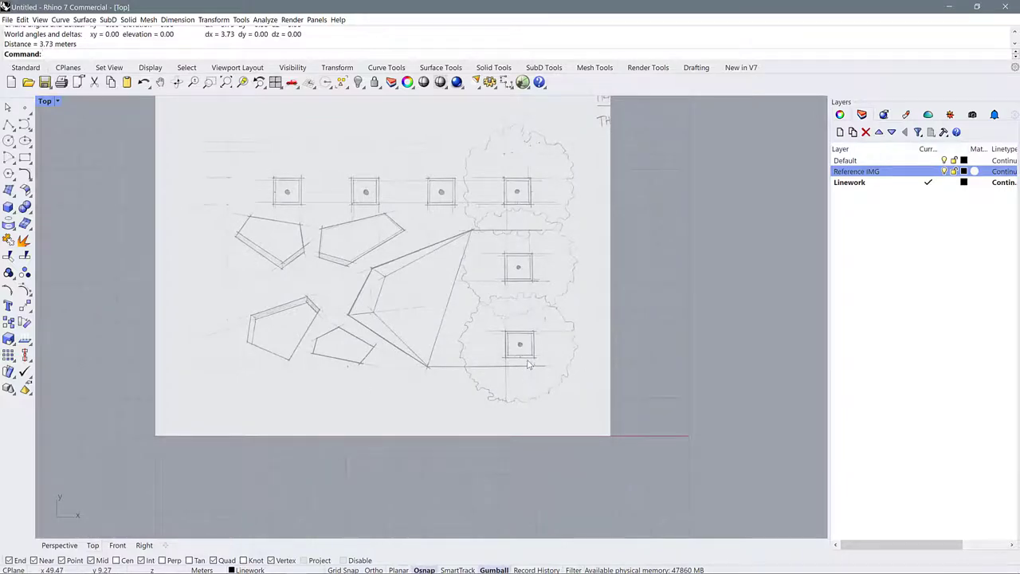
scroll(523, 351, "up", 5)
scroll(517, 328, "up", 4)
scroll(442, 334, "down", 1)
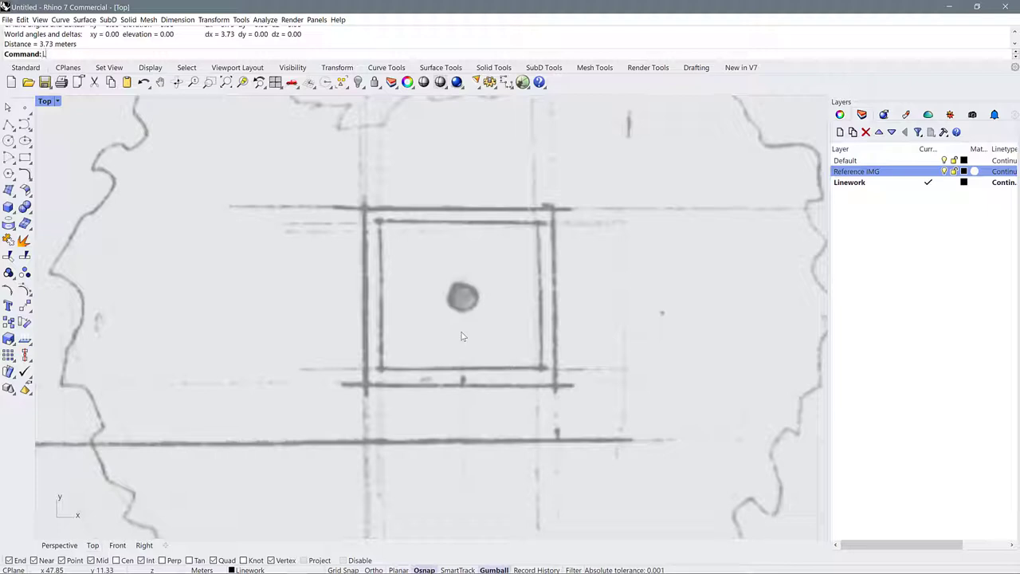
key("Return")
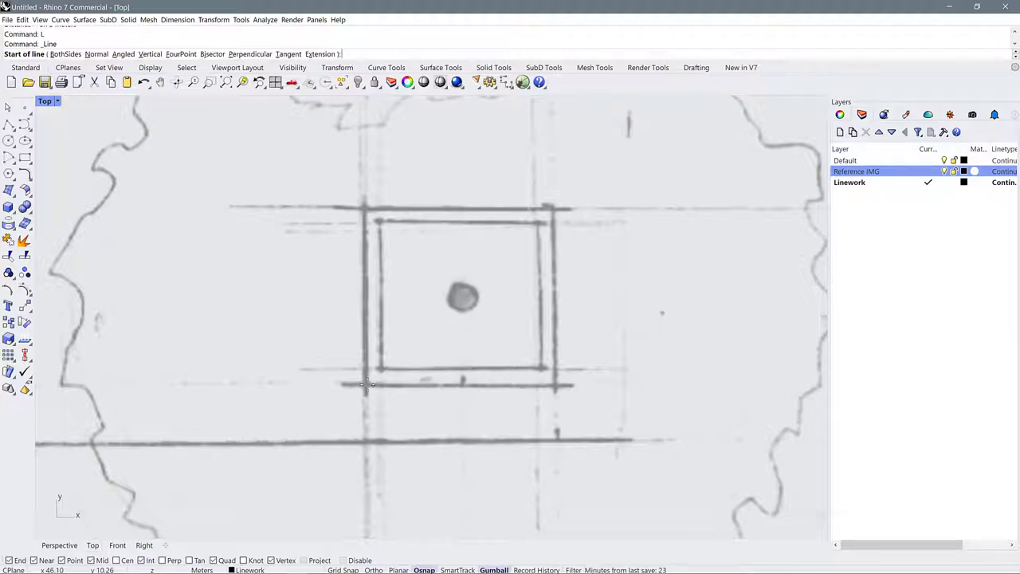
left_click(365, 385)
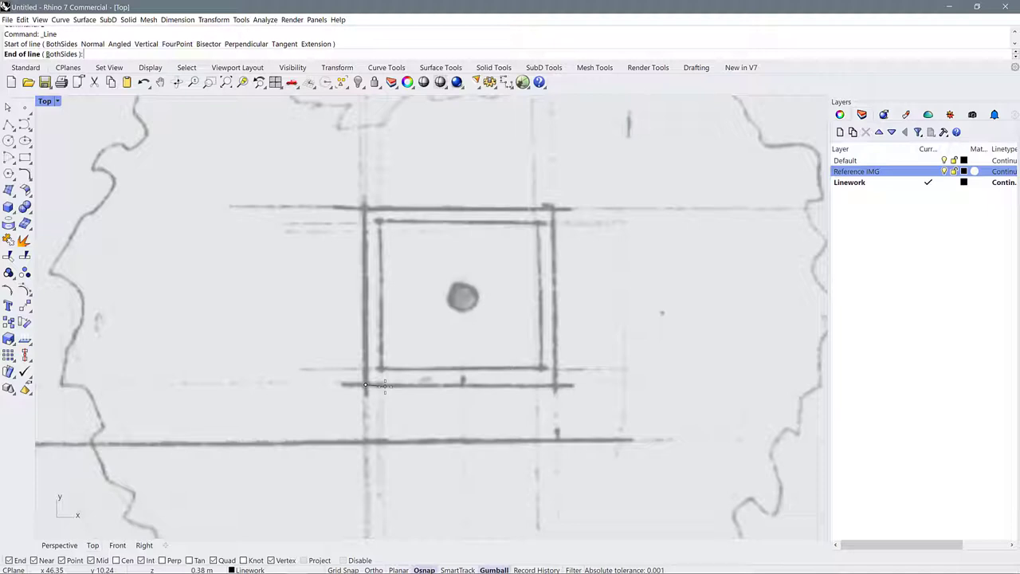
key("shift")
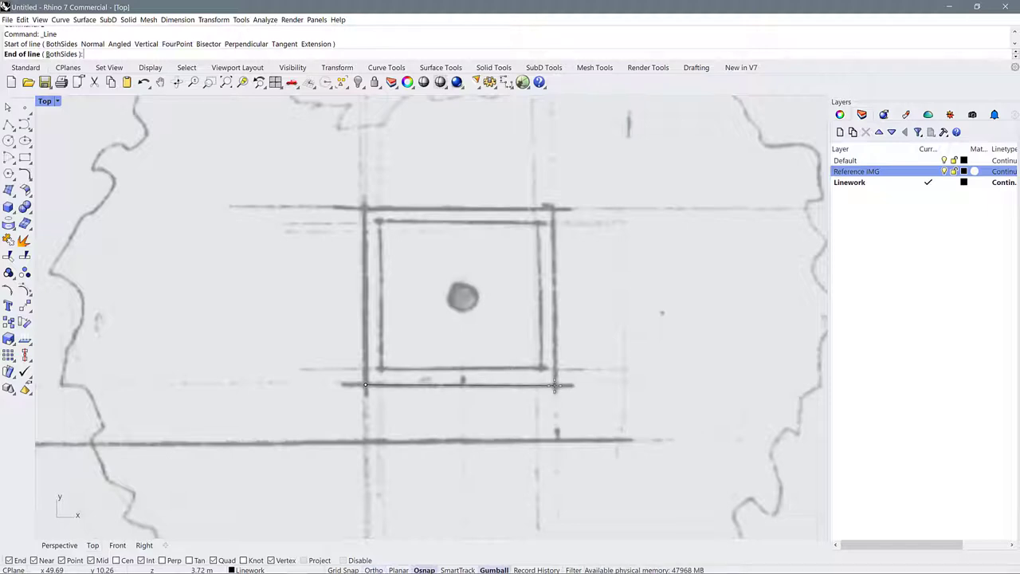
key("shift")
left_click(555, 386)
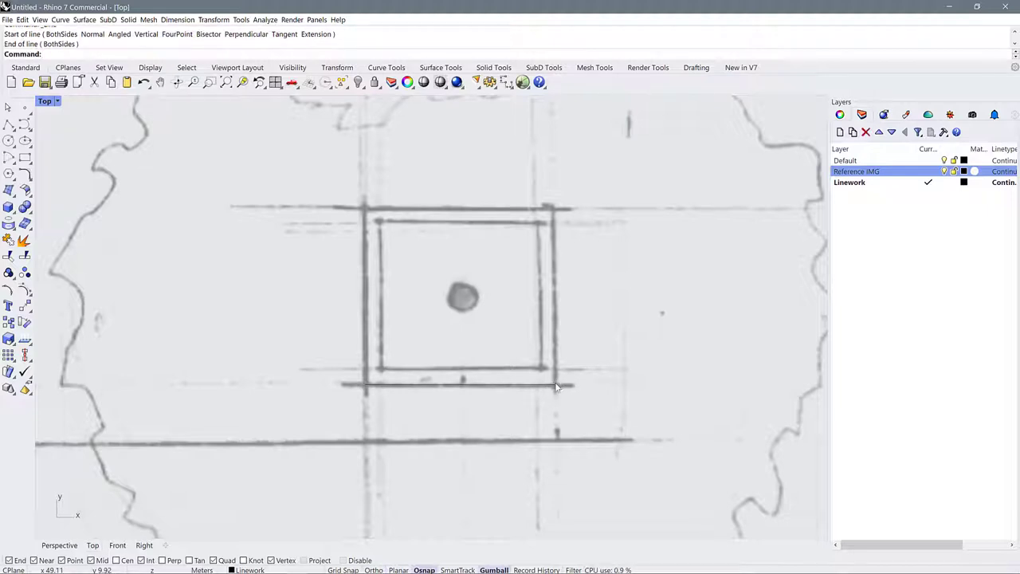
left_click(555, 387)
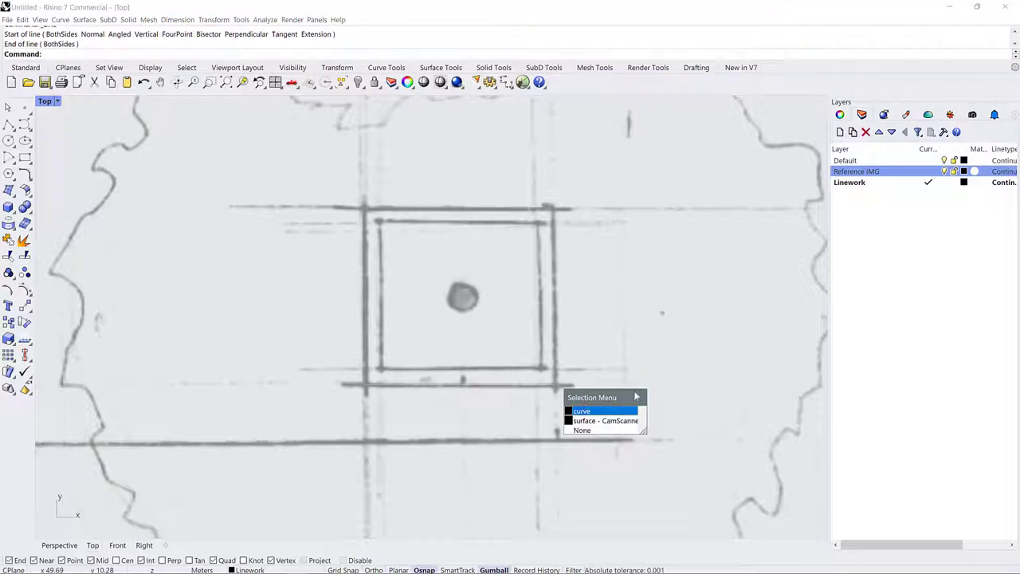
key("Escape")
Scale the sketch picture and reference line together from the line's left end so the line becomes 3 m long.
scroll(595, 355, "down", 10)
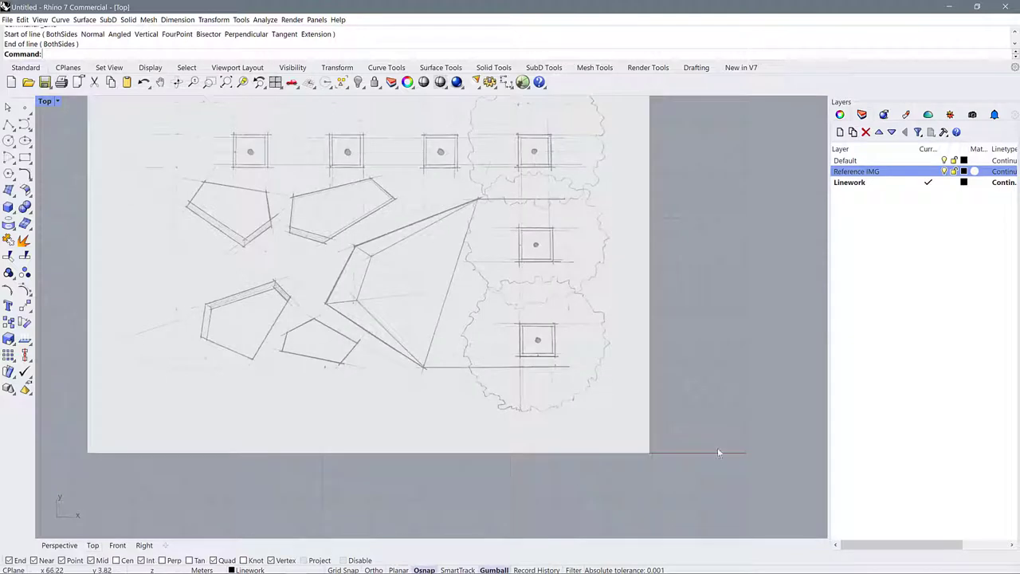
left_click_drag(700, 480, 492, 311)
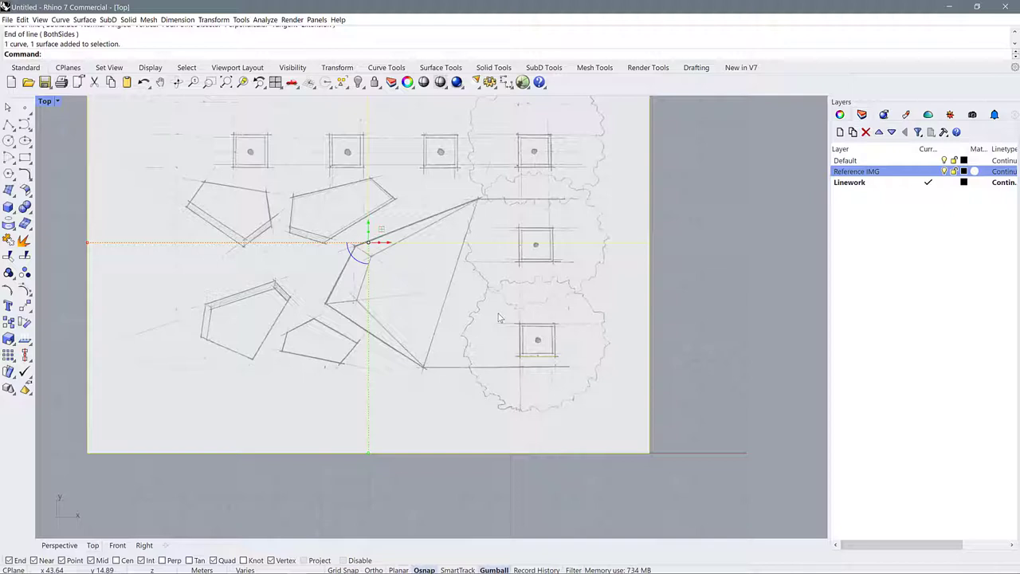
type("SC")
key("Return")
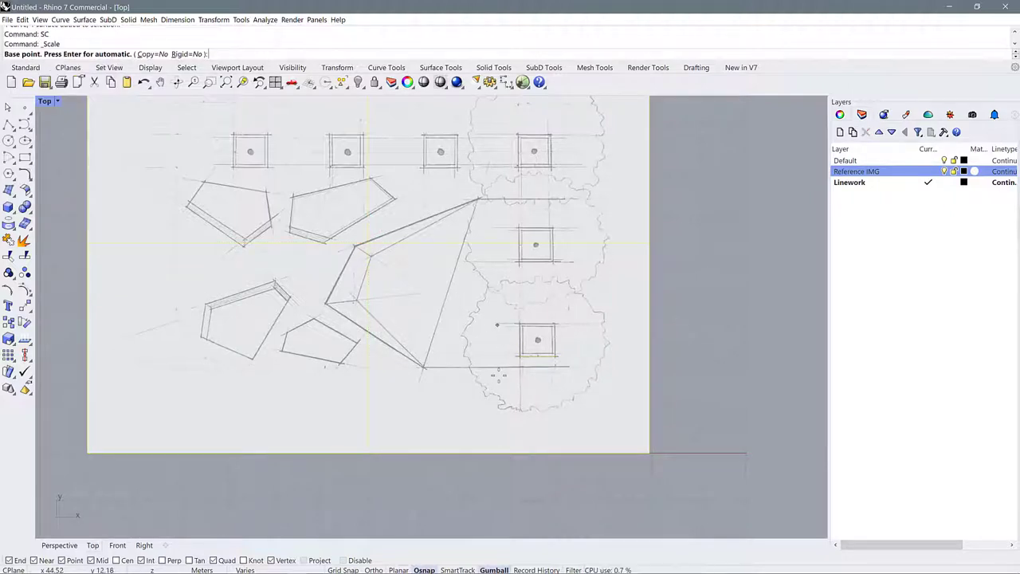
scroll(502, 376, "up", 5)
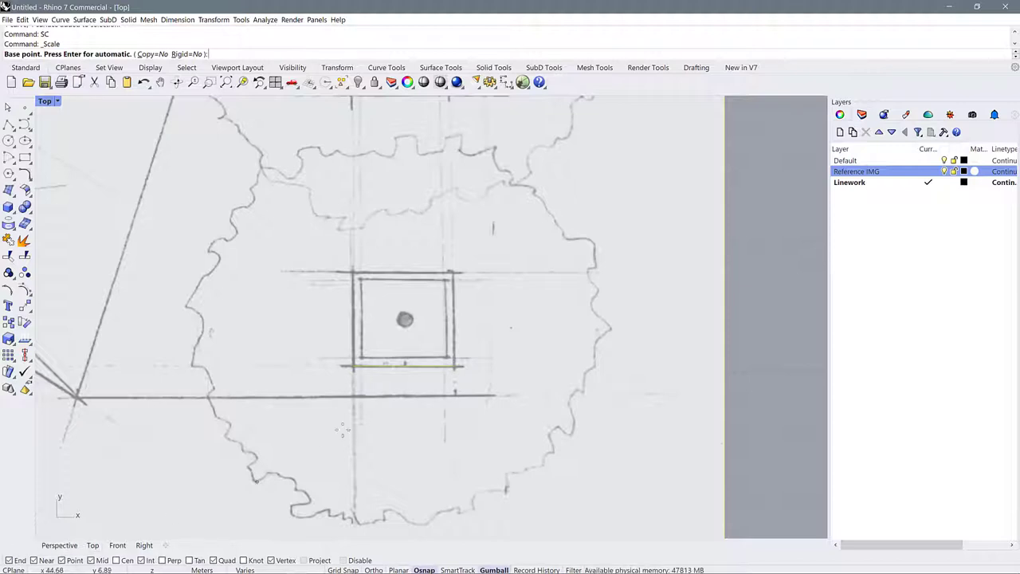
left_click(353, 366)
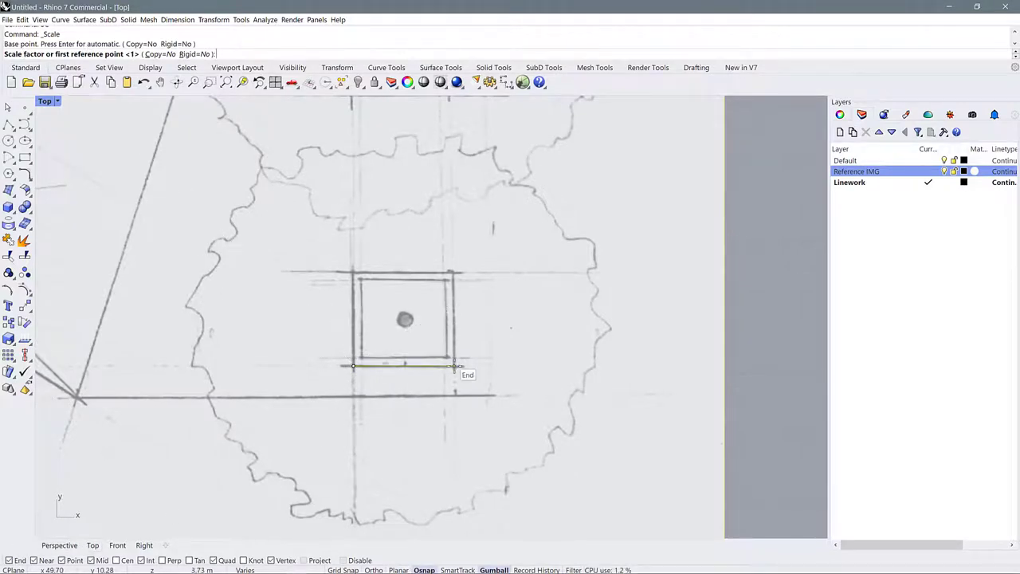
left_click(455, 366)
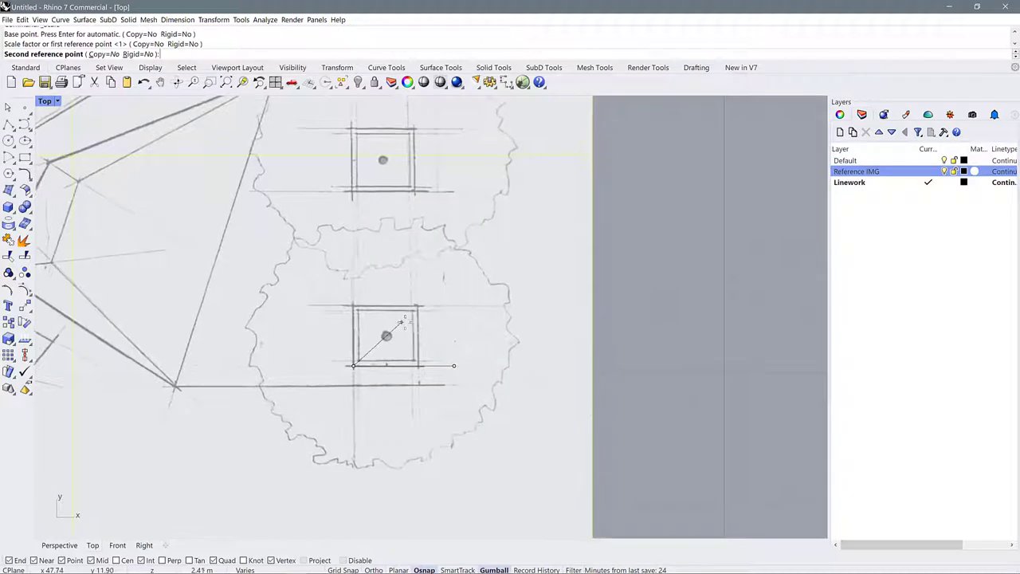
type("3")
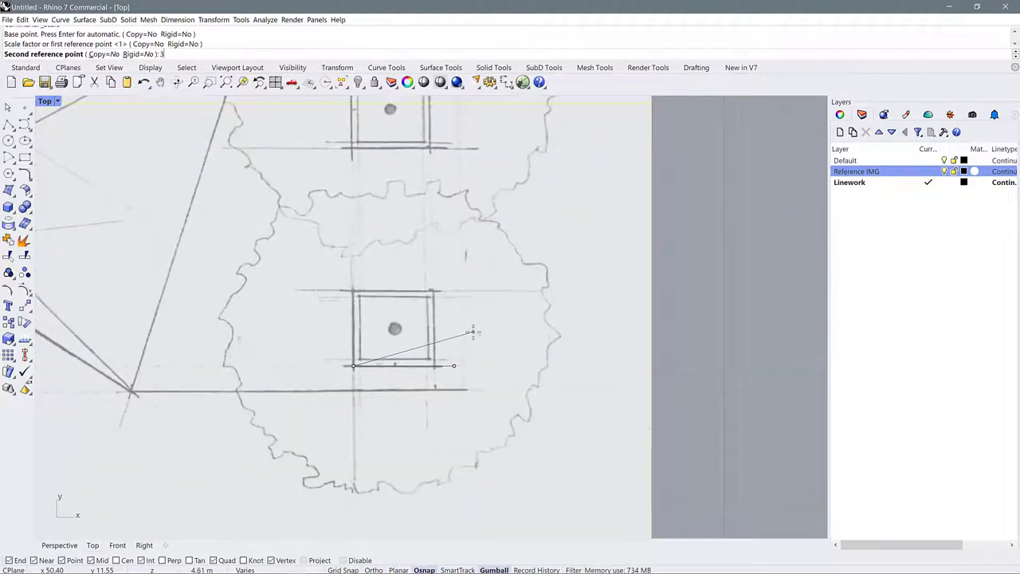
key("Return")
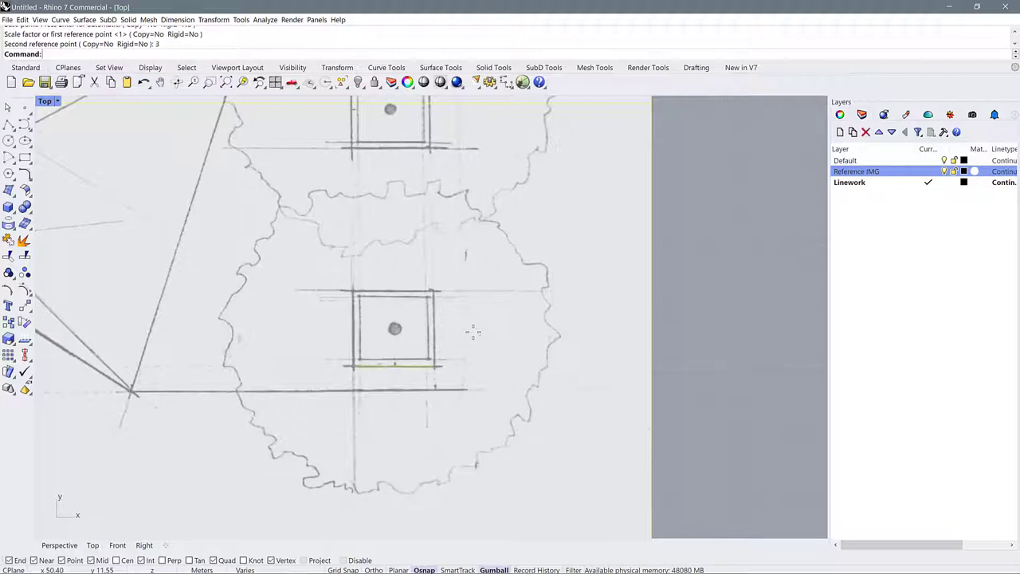
Measure the scaled reference line from end to end.
type("Di")
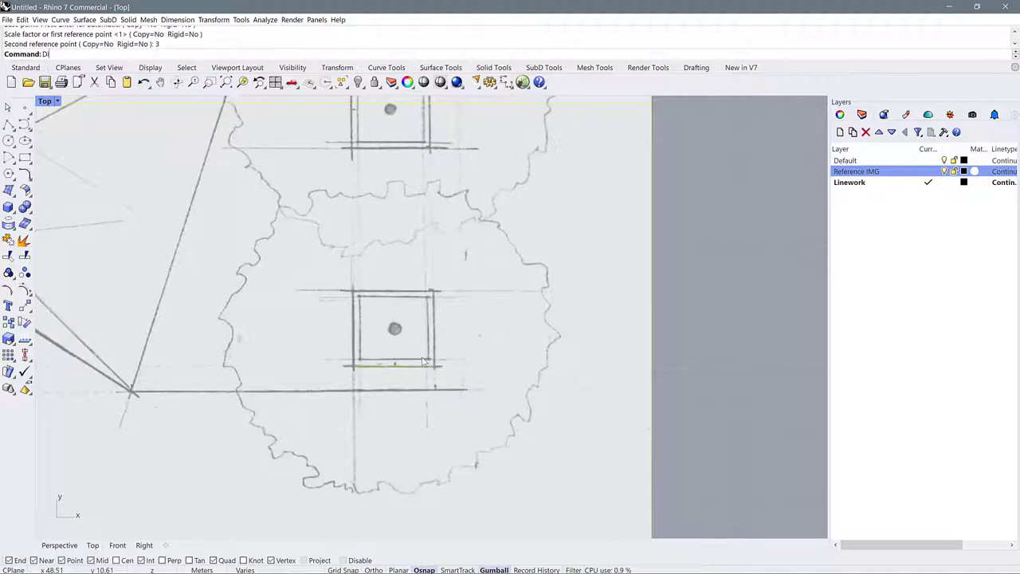
key("Return")
left_click(353, 366)
left_click(435, 366)
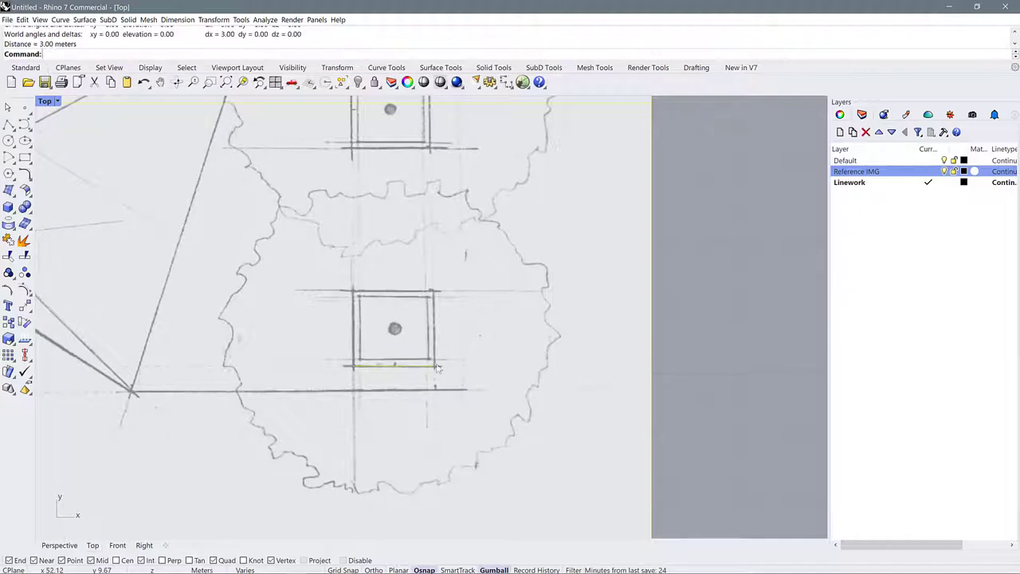
Undo the deletion of the picture and line, and delete only the reference line under the lowest planter.
key("Delete")
key("ctrl+z")
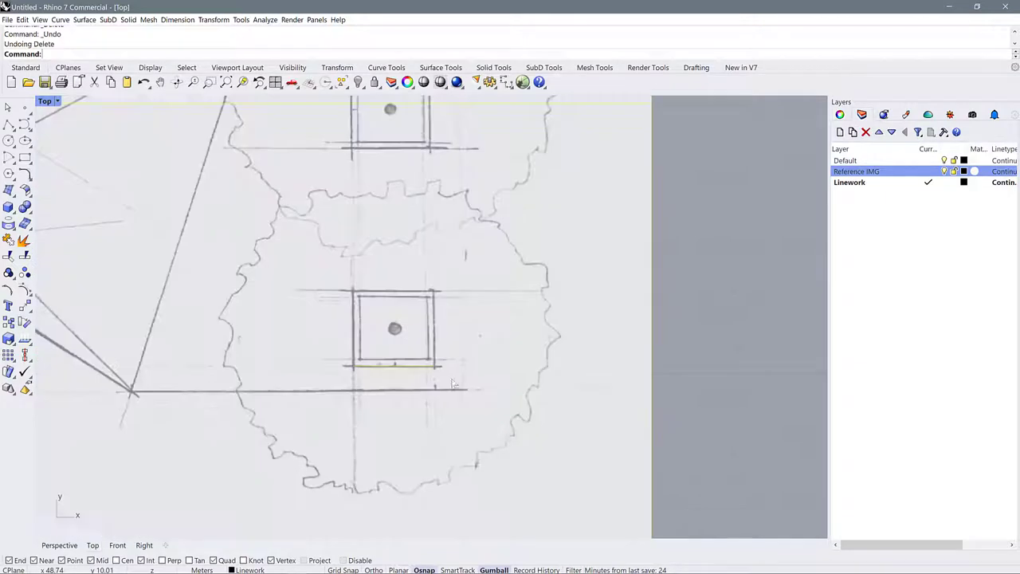
left_click(391, 372)
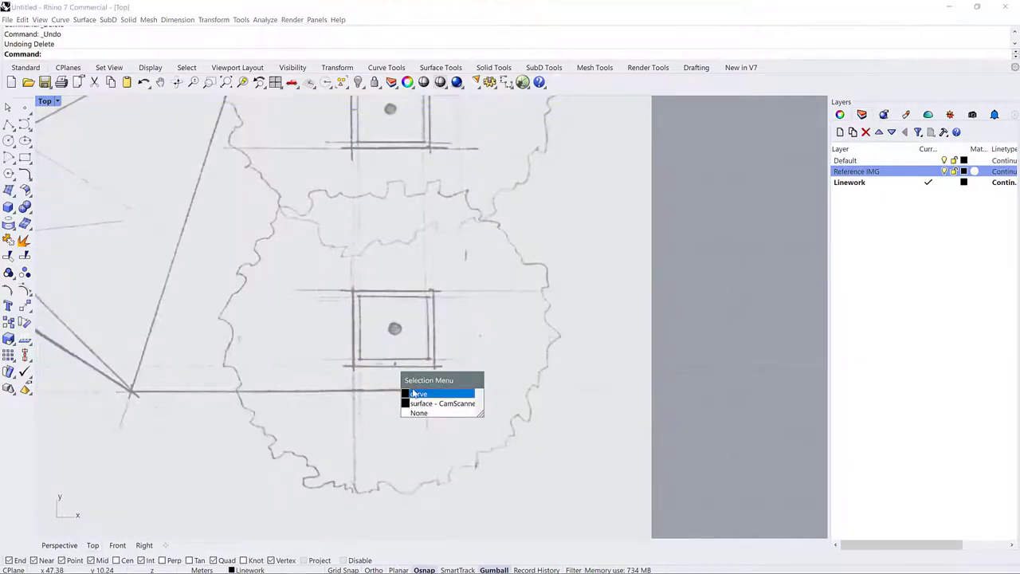
left_click(414, 393)
key("Delete")
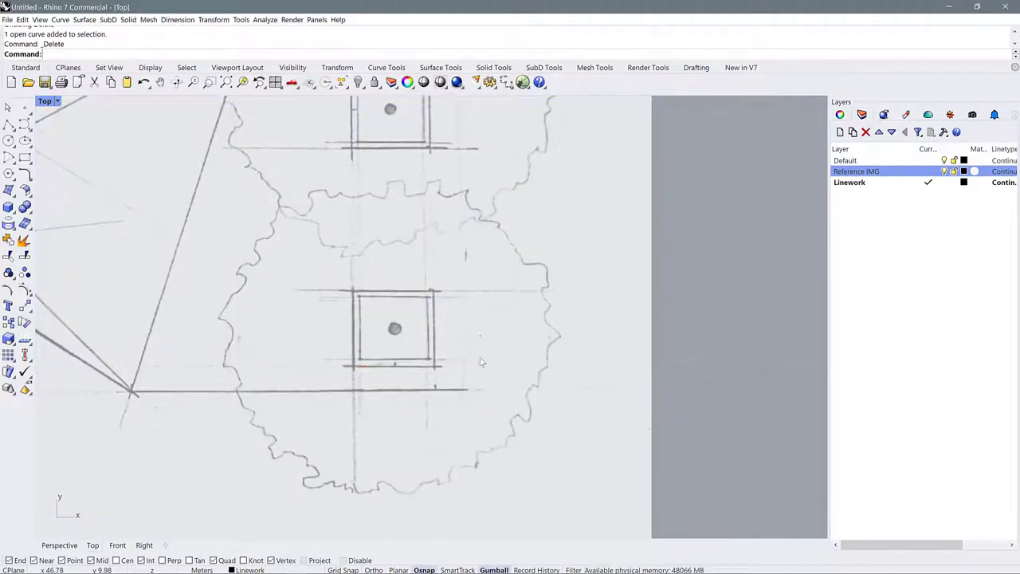
Move the sketch picture by its lower-left corner to the origin 0,0 and lock the Reference IMG layer.
scroll(485, 356, "down", 7)
left_click_drag(533, 287, 434, 168)
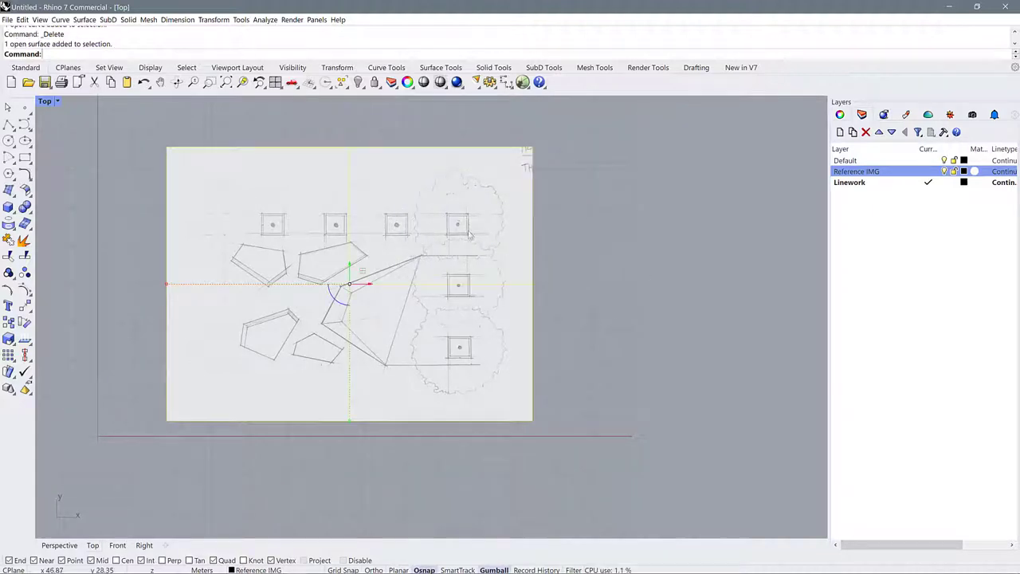
type("M")
key("Return")
left_click(167, 421)
type("0,0")
key("Return")
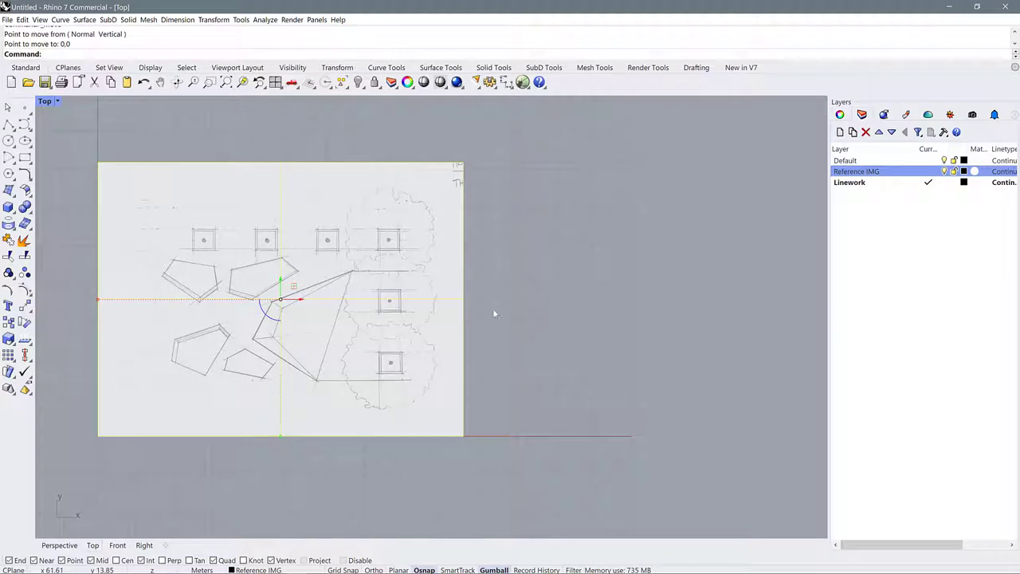
left_click(954, 171)
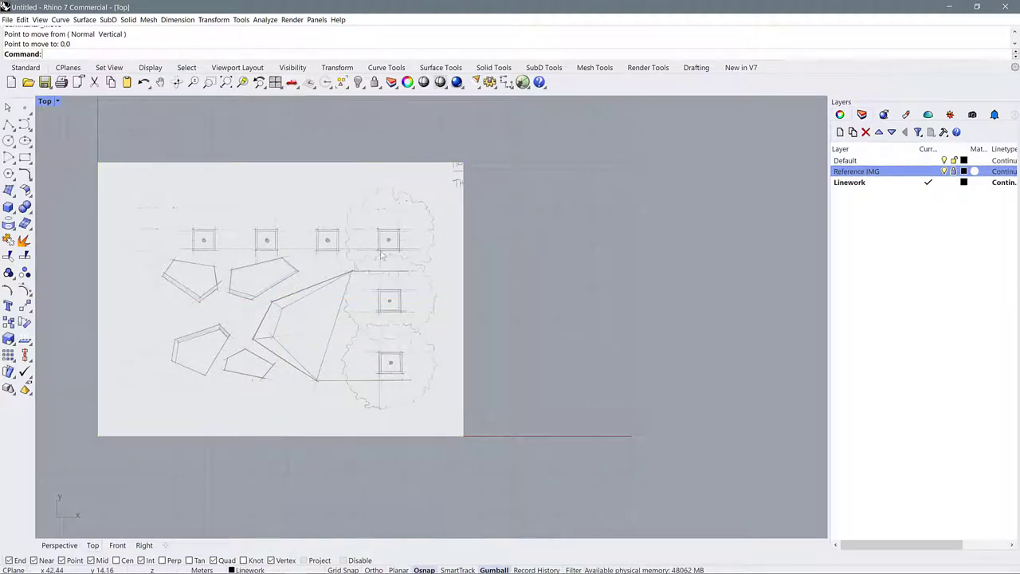
scroll(564, 294, "down", 1)
scroll(290, 301, "up", 2)
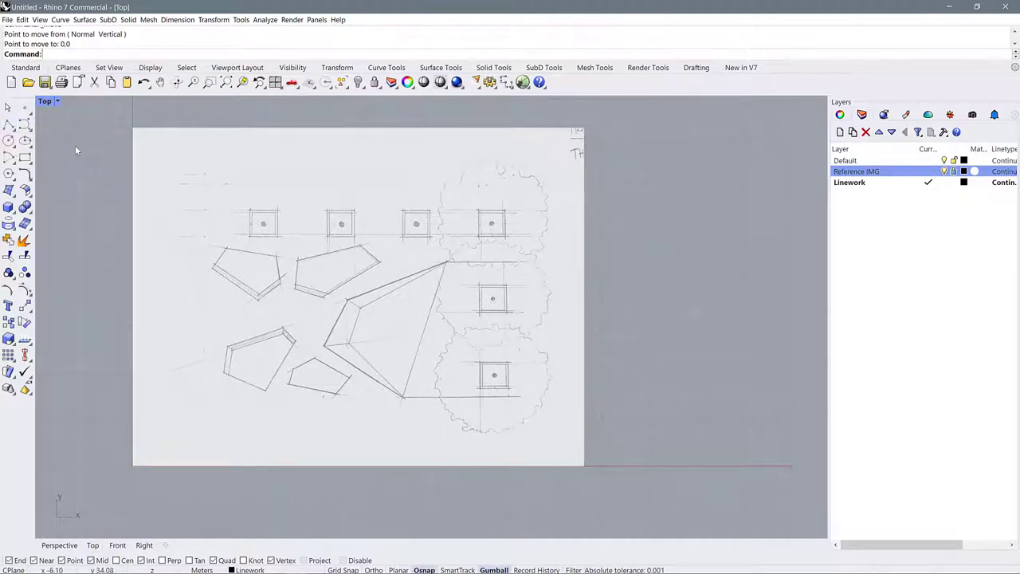
type("PL")
key("Return")
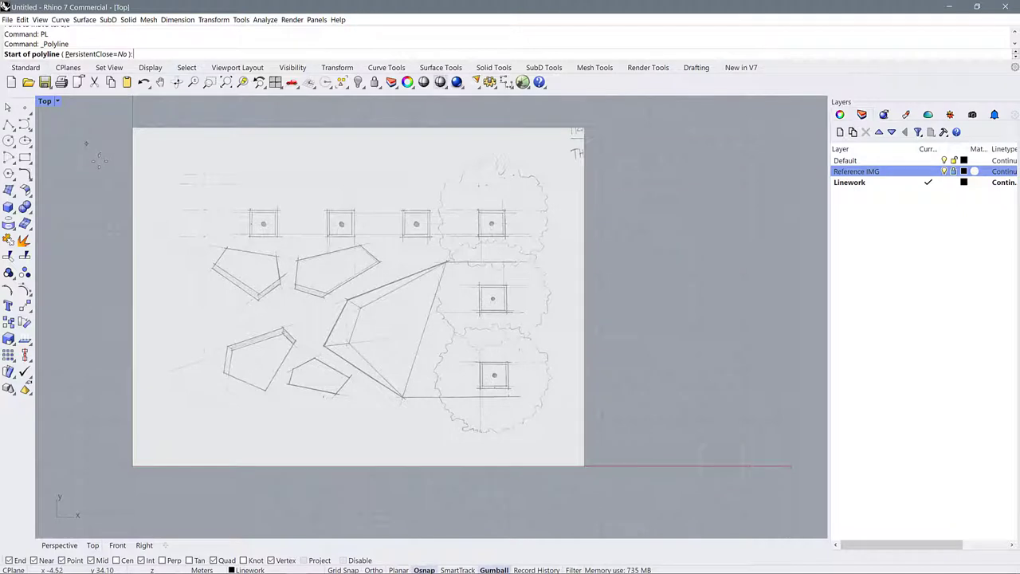
key("Escape")
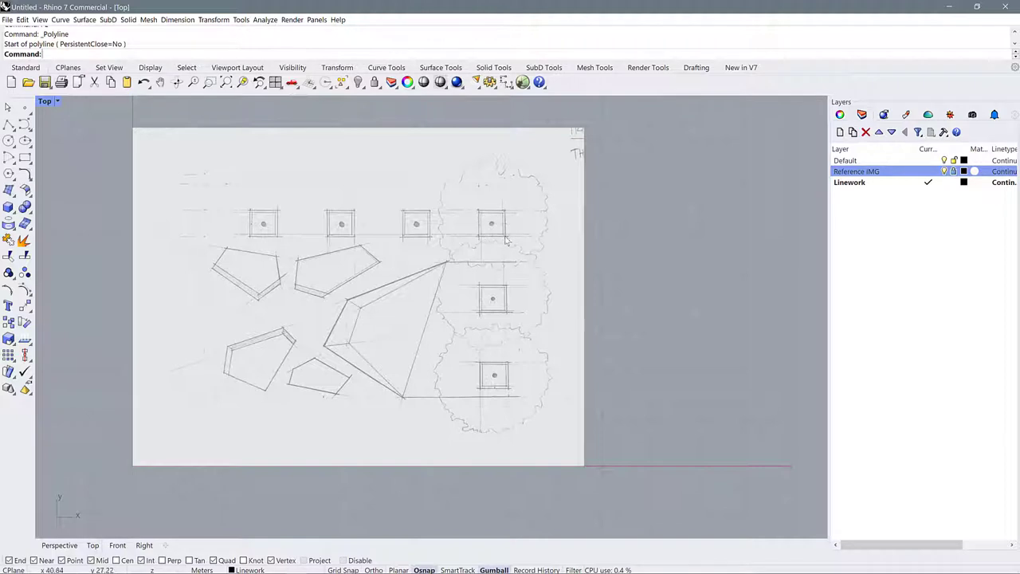
left_click(27, 162)
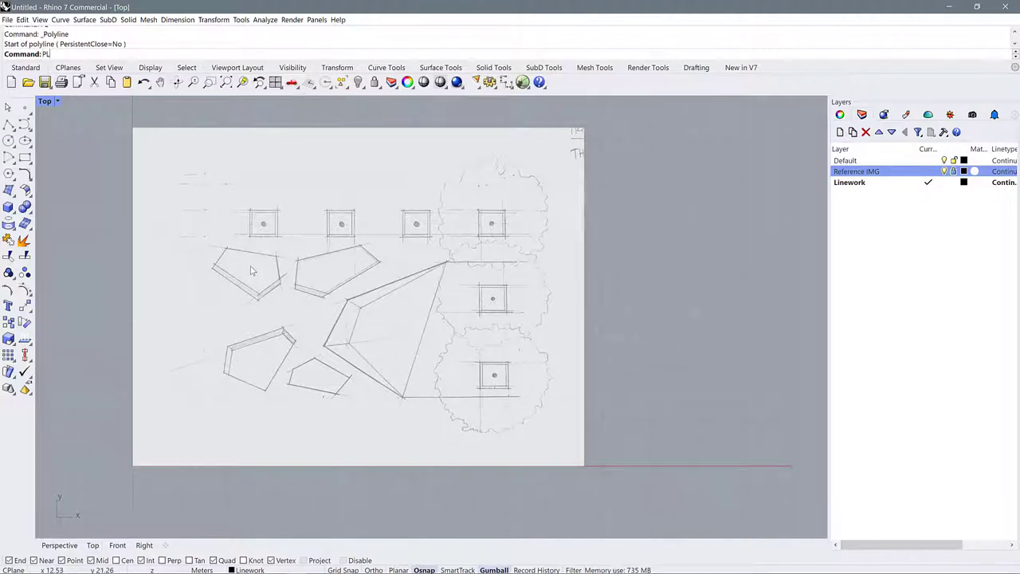
Trace the outer outline of the upper-left five-sided shape in the sketch as a closed polyline, corner to corner.
key("Return")
scroll(249, 267, "up", 10)
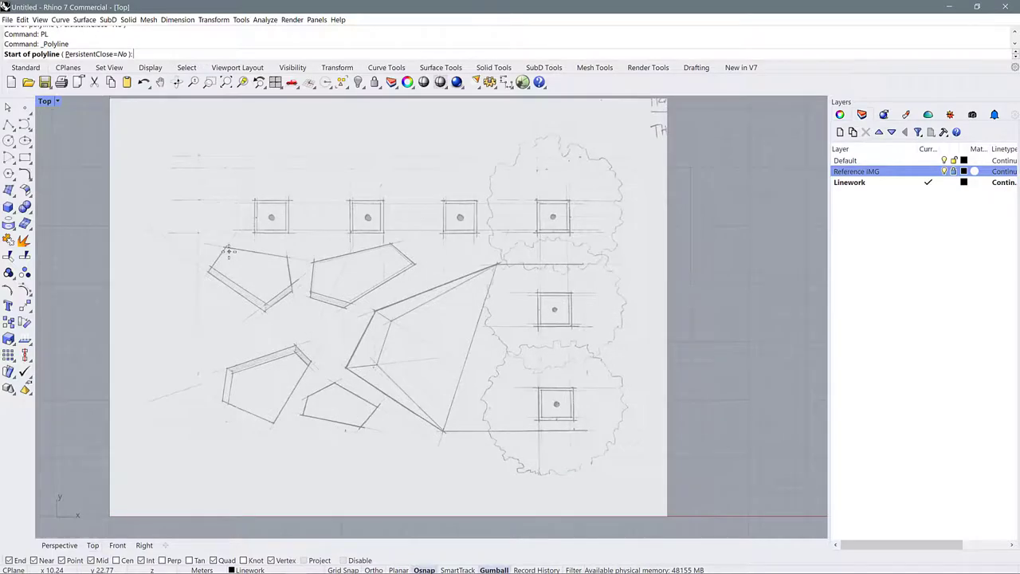
left_click(214, 229)
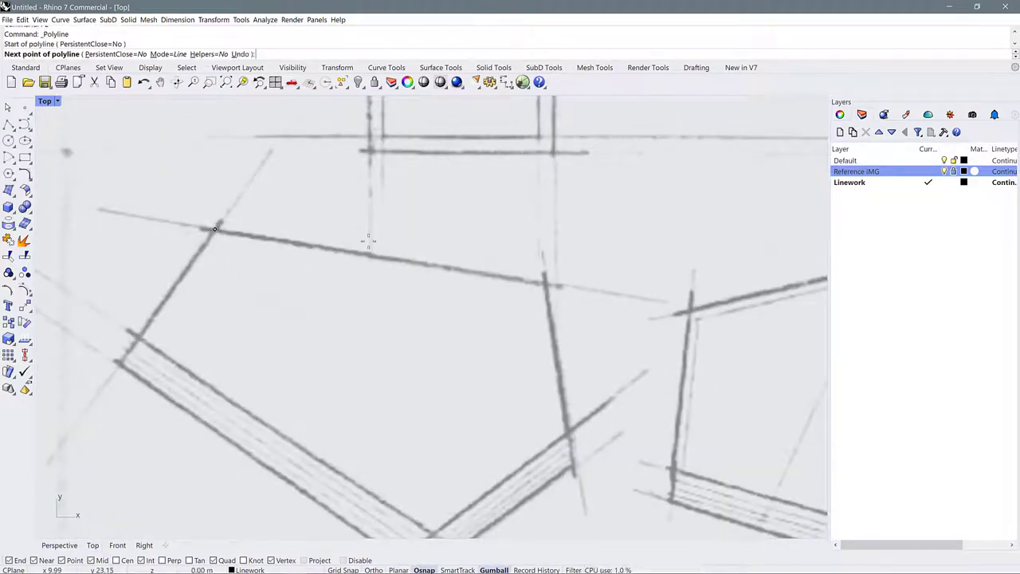
left_click(544, 283)
scroll(545, 283, "down", 3)
scroll(562, 350, "up", 3)
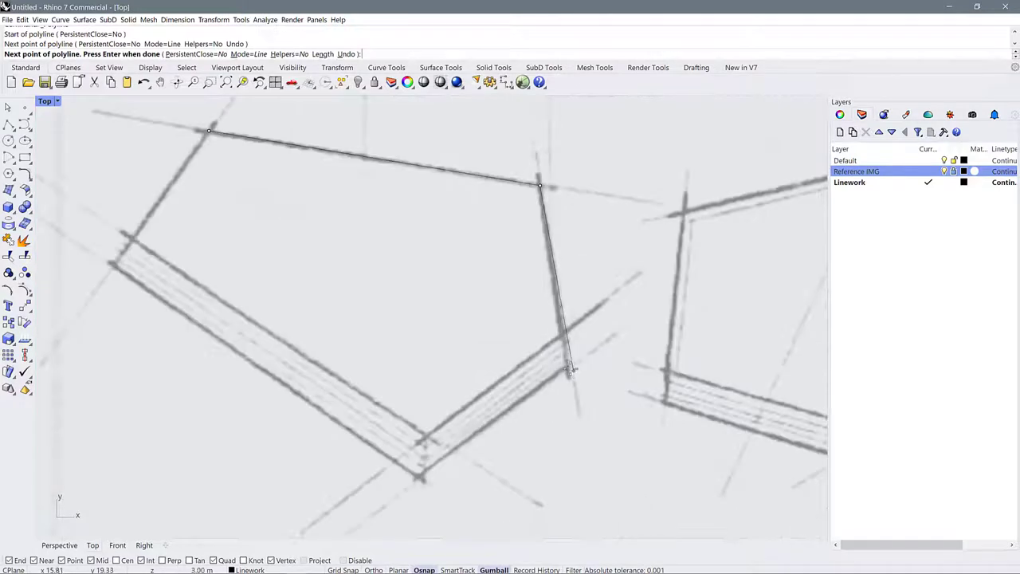
left_click(569, 366)
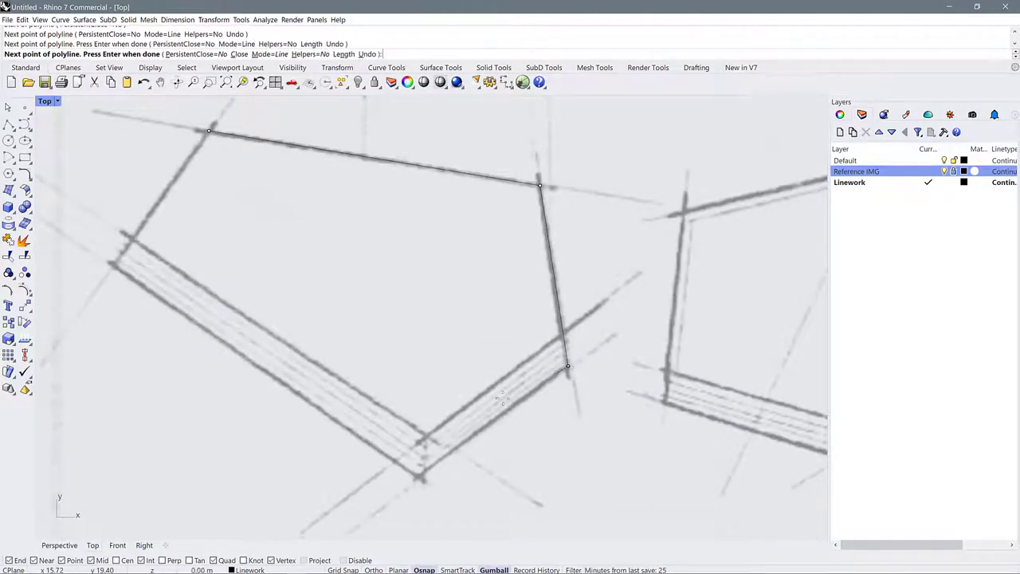
left_click(418, 477)
left_click(118, 256)
left_click(209, 130)
Trace the outer outline of the upper-right five-sided shape beside it as a closed polyline.
scroll(322, 226, "down", 3)
scroll(322, 226, "up", 3)
key("Return")
left_click(323, 224)
scroll(322, 224, "up", 3)
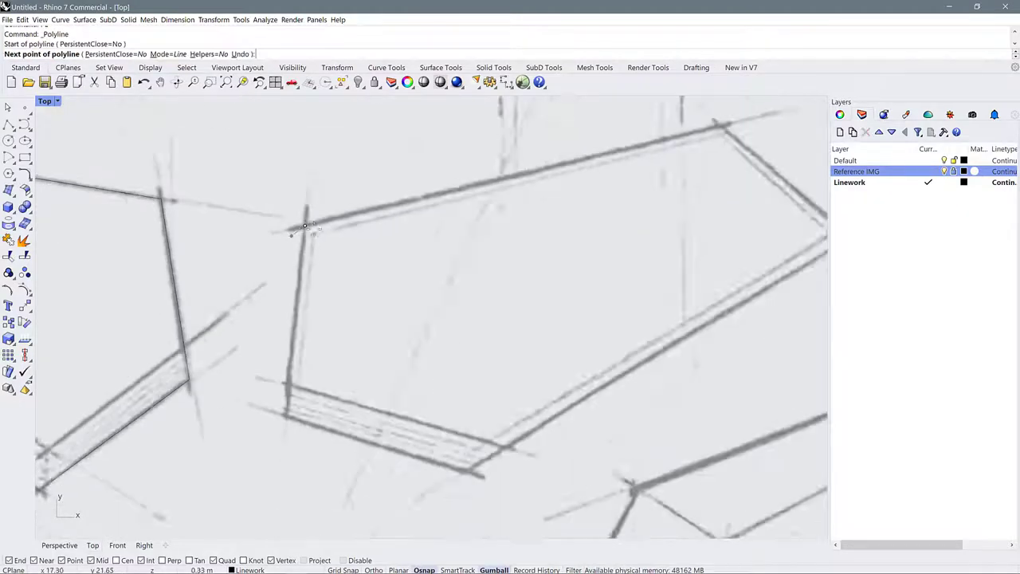
left_click(638, 148)
left_click(742, 237)
left_click(436, 422)
left_click(288, 381)
left_click(301, 227)
Trace the outer outline of the large lower-left five-sided shape as a closed polyline through its sketched corners.
scroll(302, 228, "down", 3)
type("pl")
key("Return")
scroll(130, 410, "up", 3)
left_click(129, 408)
left_click(149, 265)
left_click(450, 166)
left_click(517, 234)
left_click(349, 494)
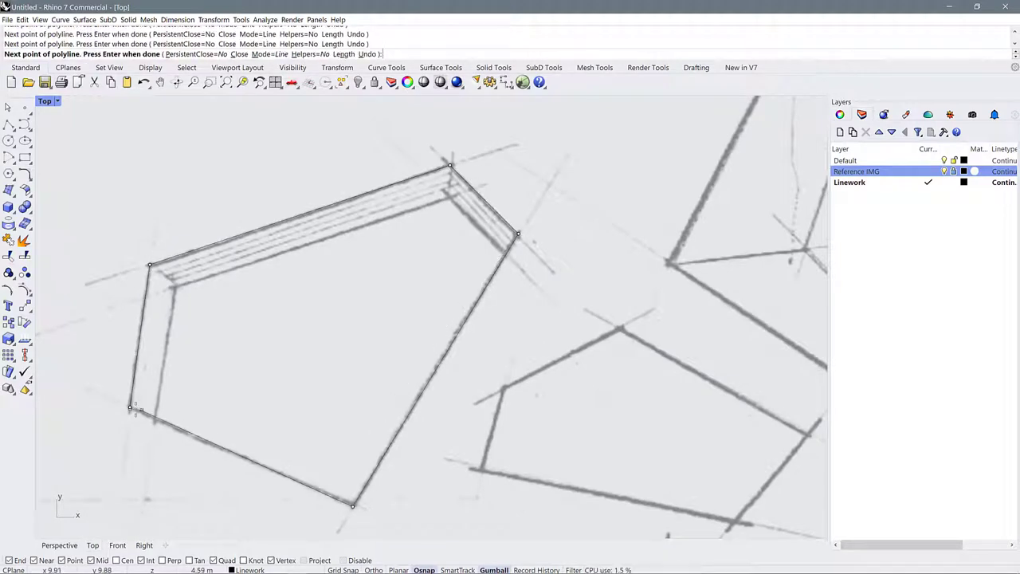
left_click(130, 408)
Trace the small five-sided shape next to the large lower-left one as a closed polyline.
scroll(129, 408, "down", 3)
scroll(255, 349, "up", 3)
key("Return")
left_click(469, 460)
left_click(263, 416)
left_click(281, 350)
left_click(376, 303)
left_click(528, 389)
left_click(469, 460)
scroll(315, 379, "down", 5)
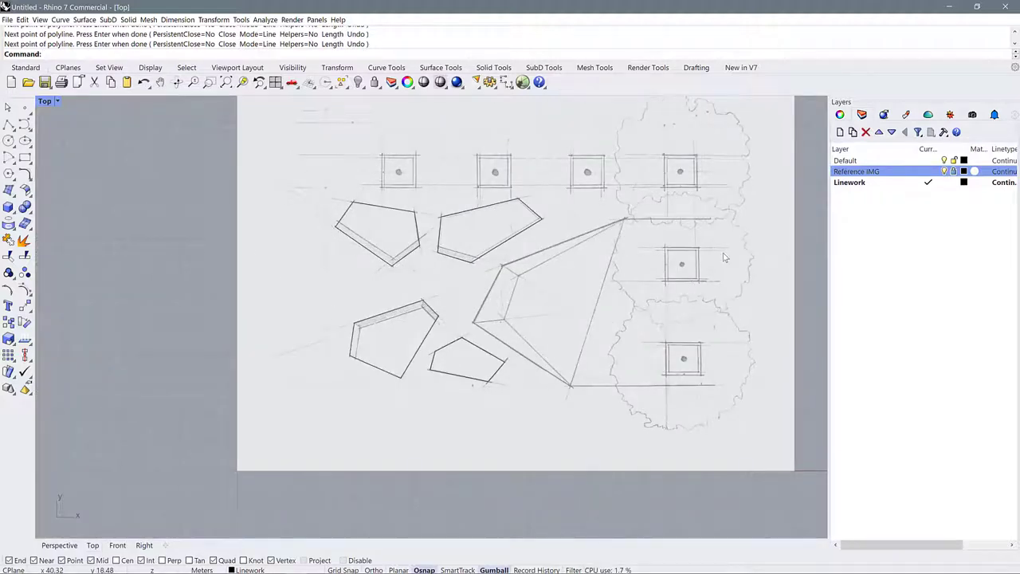
scroll(671, 279, "up", 2)
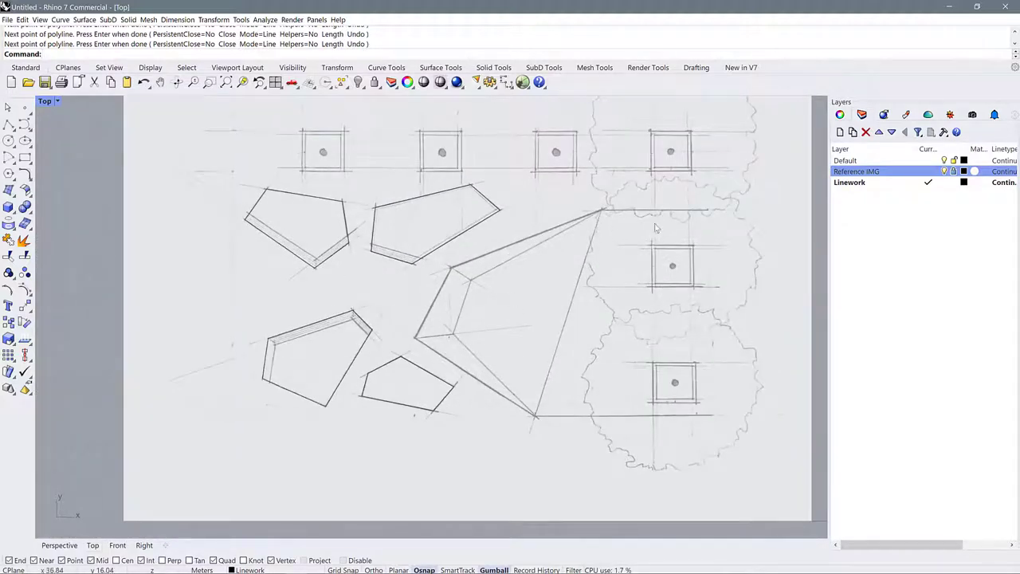
scroll(323, 114, "up", 4)
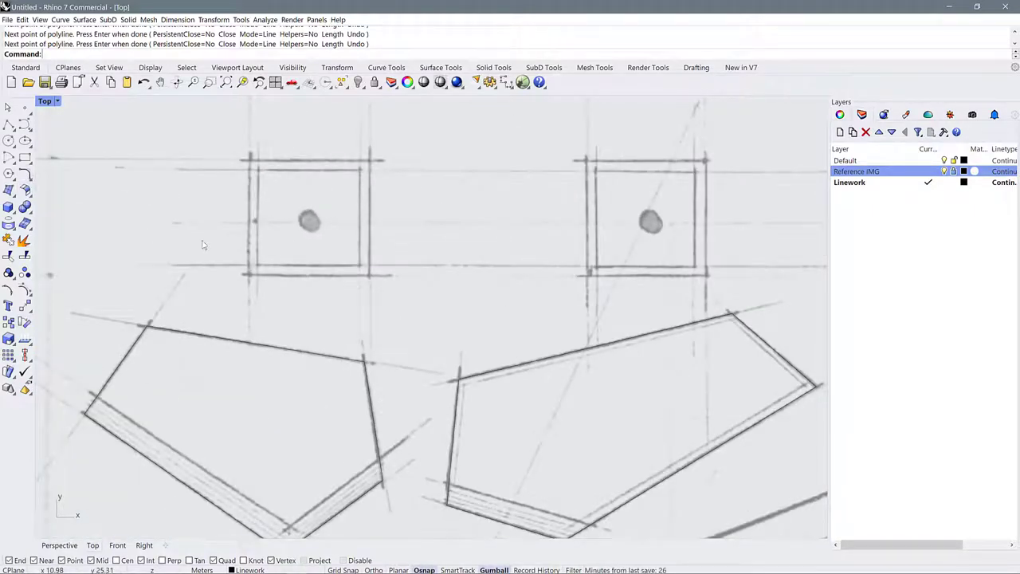
Draw a 3 by 3 m rectangle starting from the upper-left corner of the first sketched planter in the top row.
left_click(25, 159)
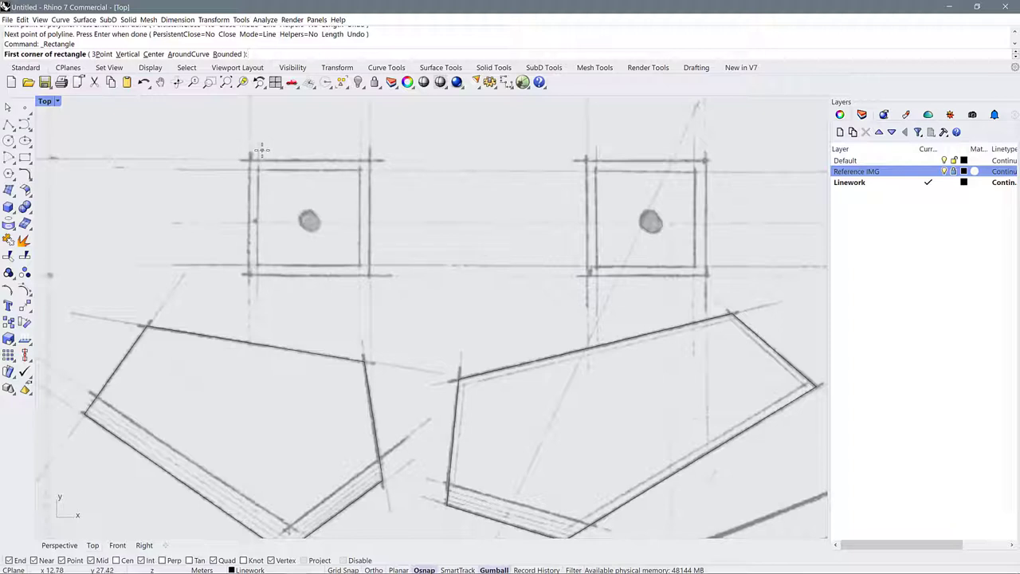
key("Escape")
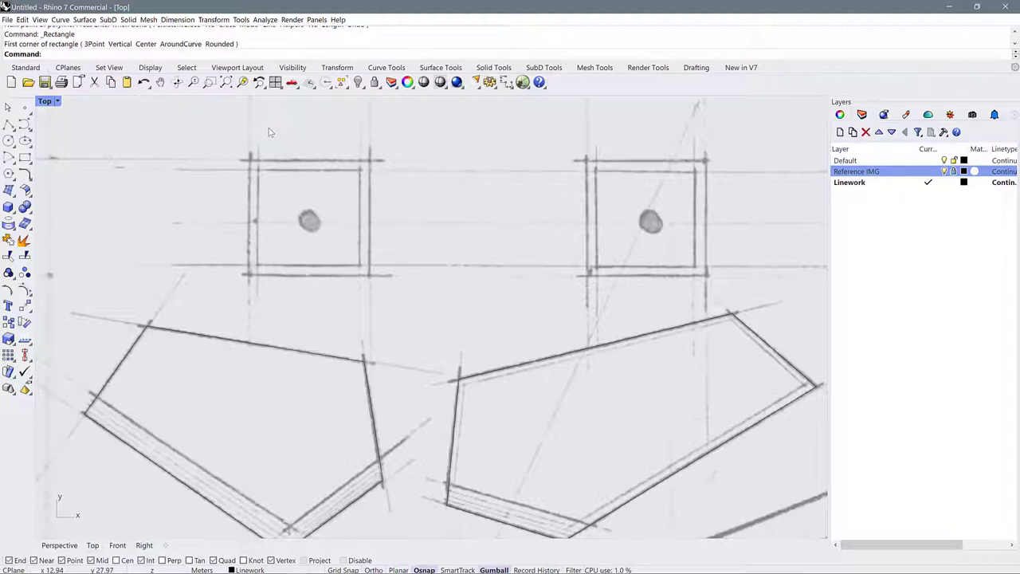
type("REC")
key("Return")
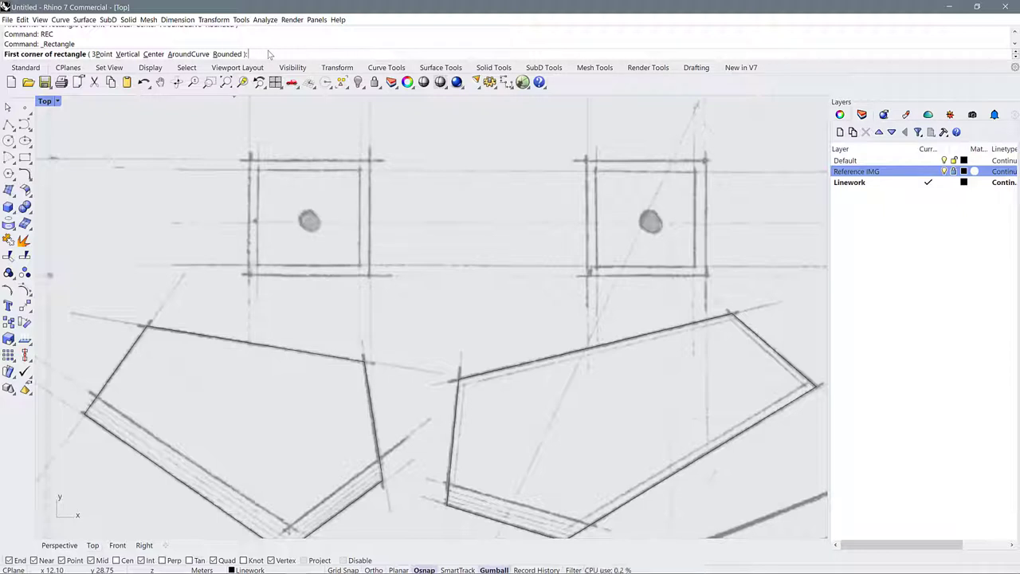
left_click(250, 160)
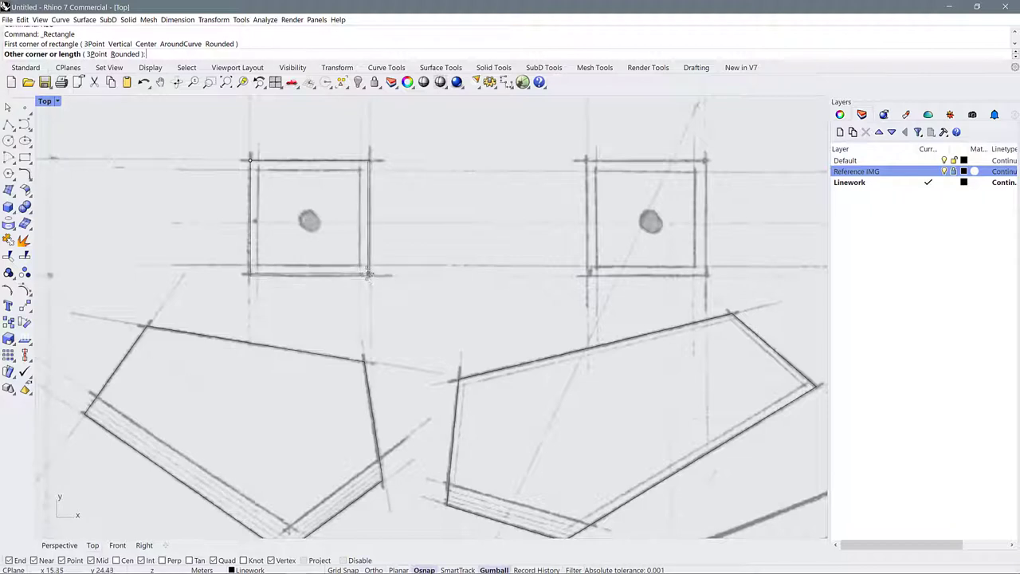
type("3")
key("Return")
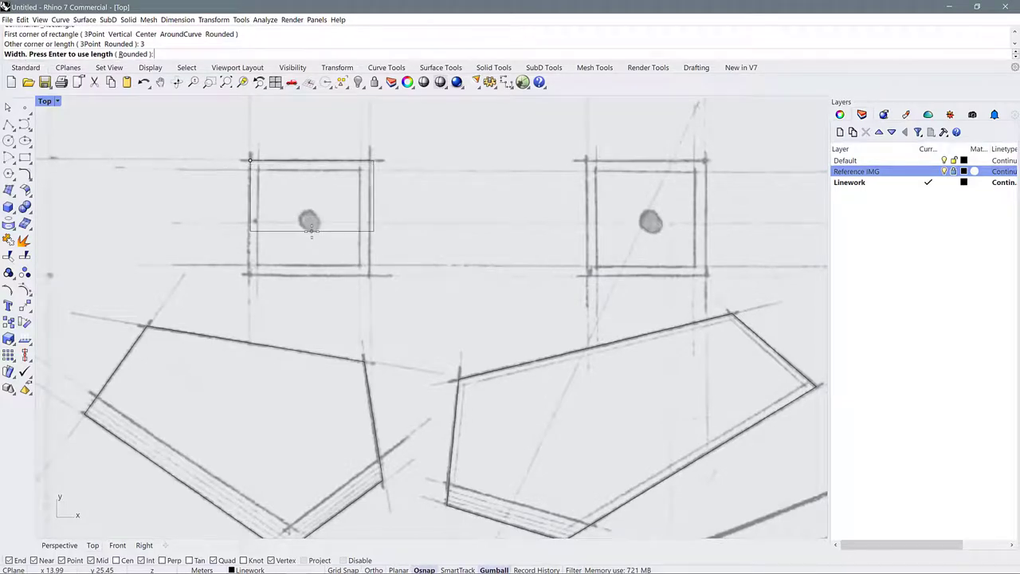
type("3")
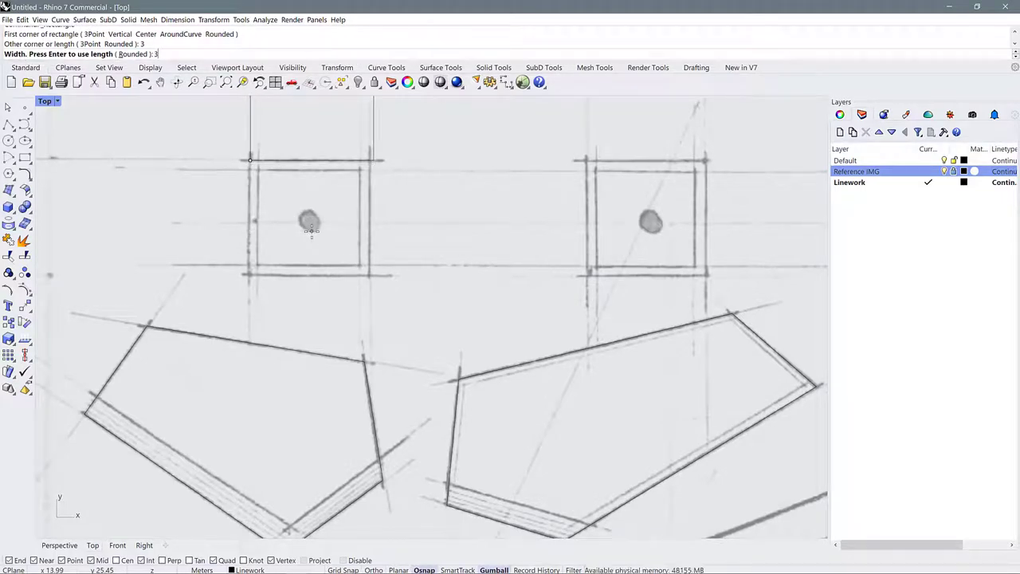
key("Return")
scroll(319, 228, "down", 2)
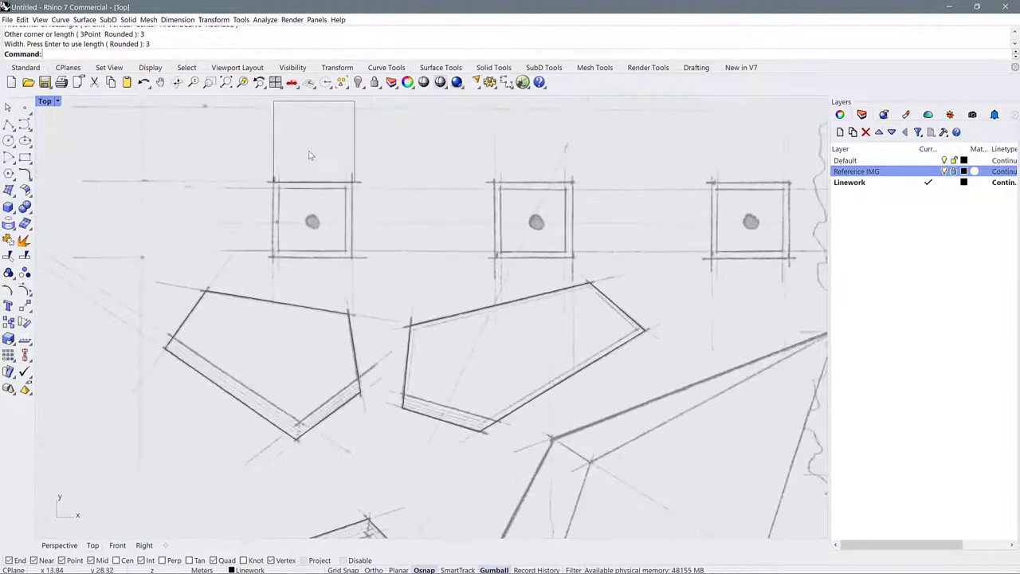
Try to shift the 3 m square down over the first sketched planter, and undo the move.
left_click(309, 103)
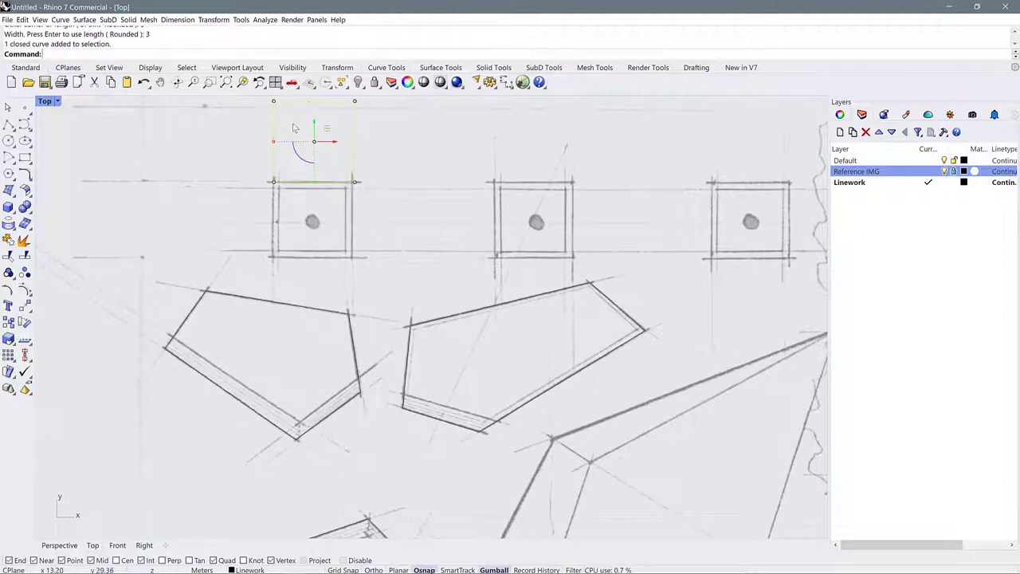
left_click_drag(312, 131, 303, 207)
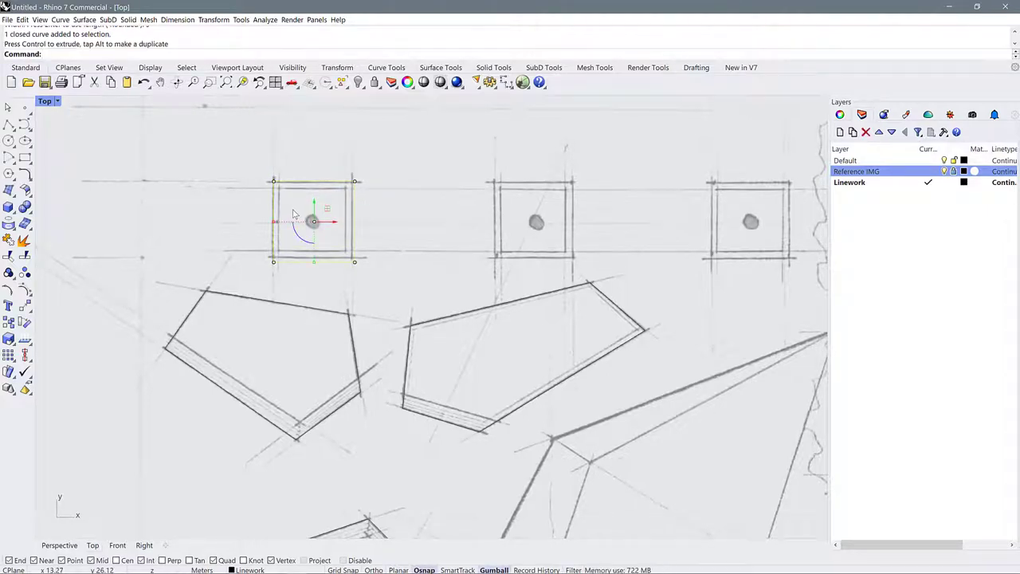
scroll(294, 211, "up", 3)
key("ctrl+z")
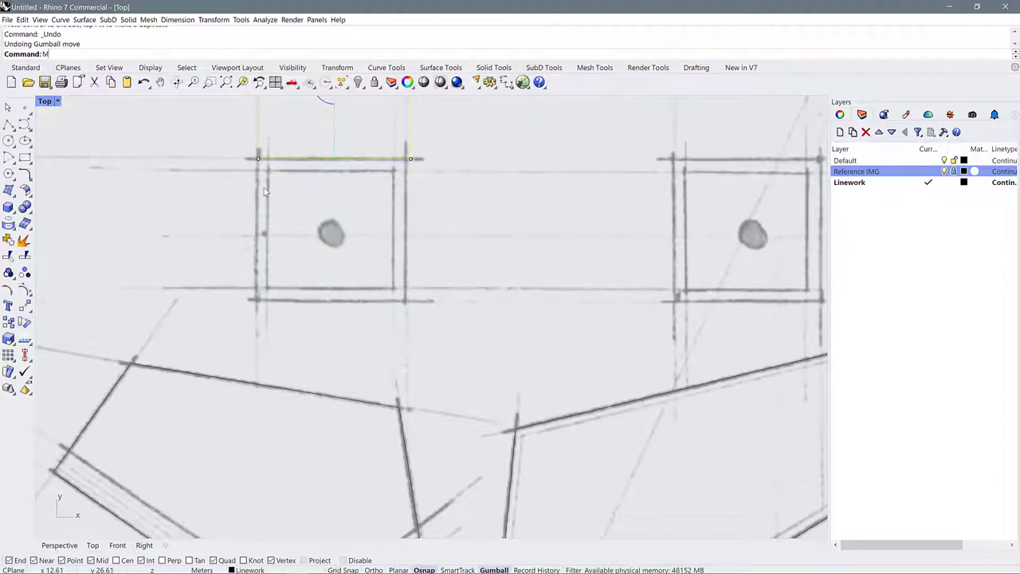
Move the 3 m square straight down by its own height so its top edge follows the first planter's sketched top edge.
key("Return")
left_click(258, 159)
key("shift")
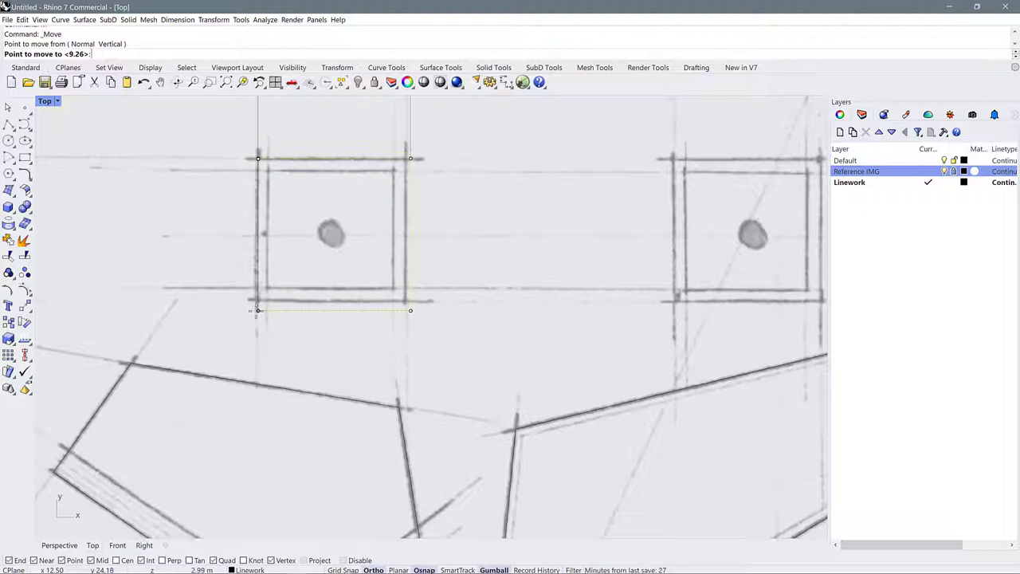
left_click(257, 311)
scroll(404, 240, "down", 5)
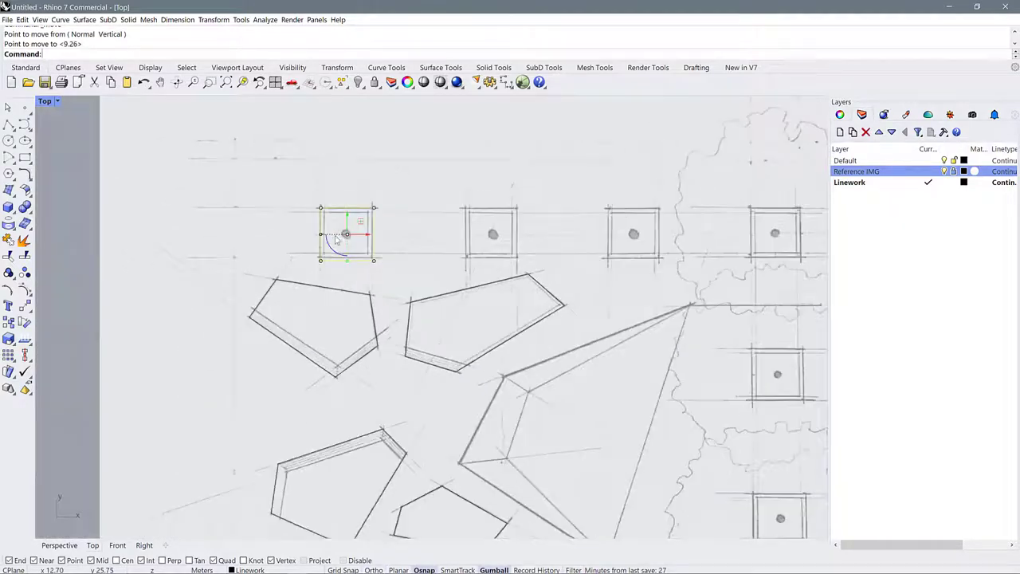
scroll(399, 247, "up", 5)
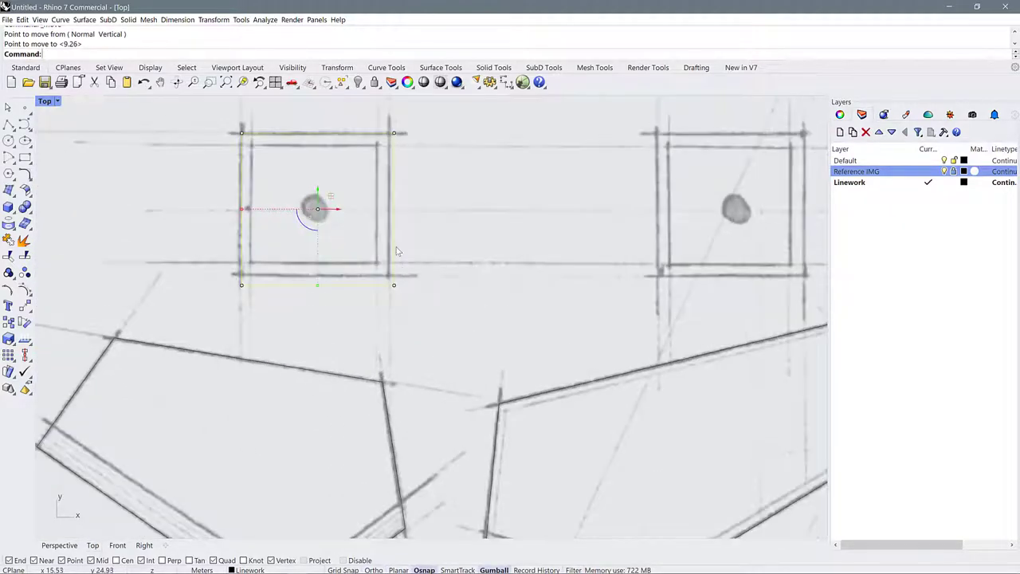
Measure the outer width of the lowest planter in the right-hand column along its bottom edge.
scroll(399, 246, "down", 4)
scroll(237, 203, "down", 2)
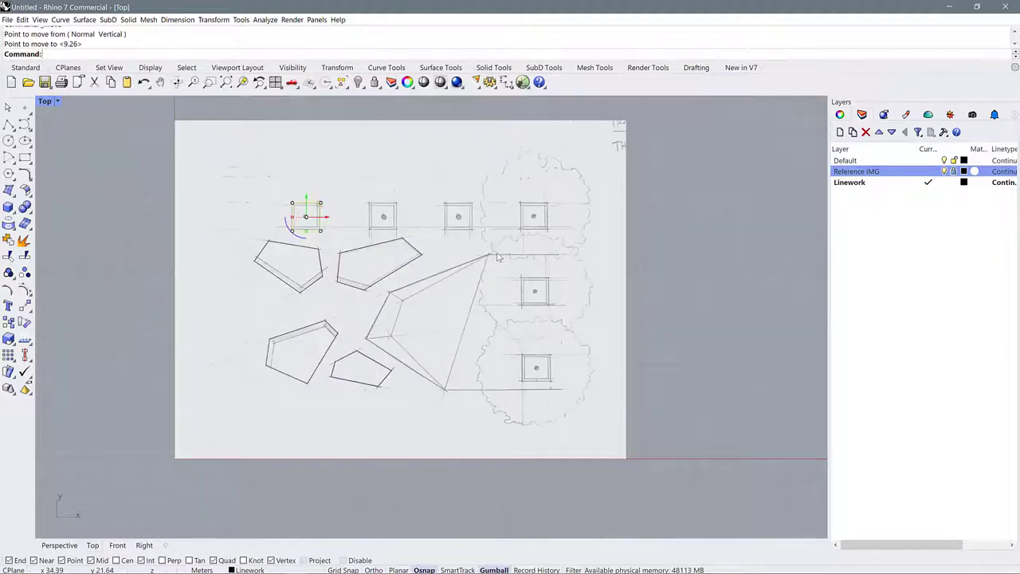
scroll(547, 388, "up", 6)
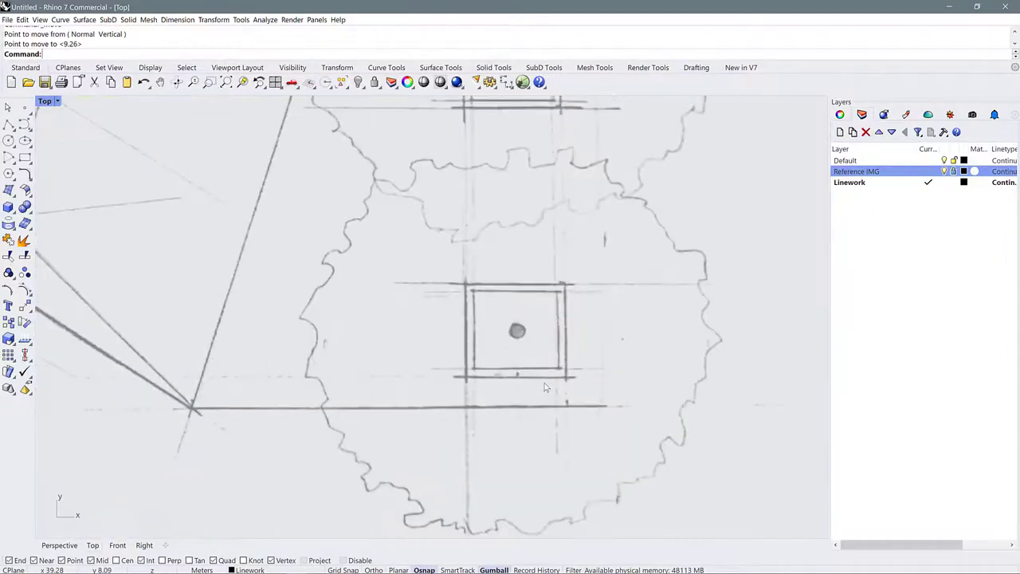
type("DI")
key("Return")
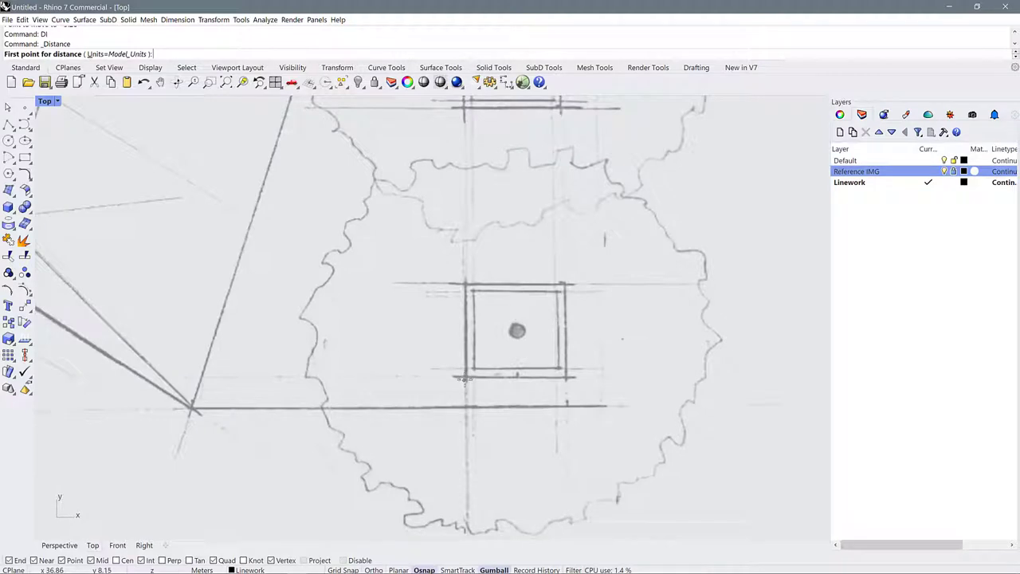
left_click(466, 378)
left_click(566, 378)
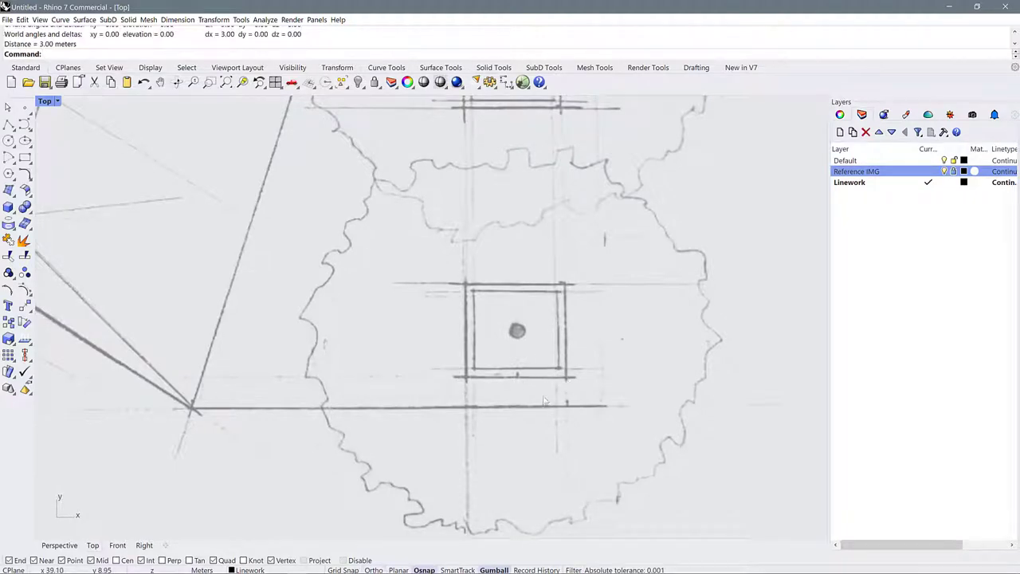
Draw a horizontal guide line from the square's upper-left corner to the upper-right corner of the fourth planter in the top row.
scroll(550, 381, "down", 6)
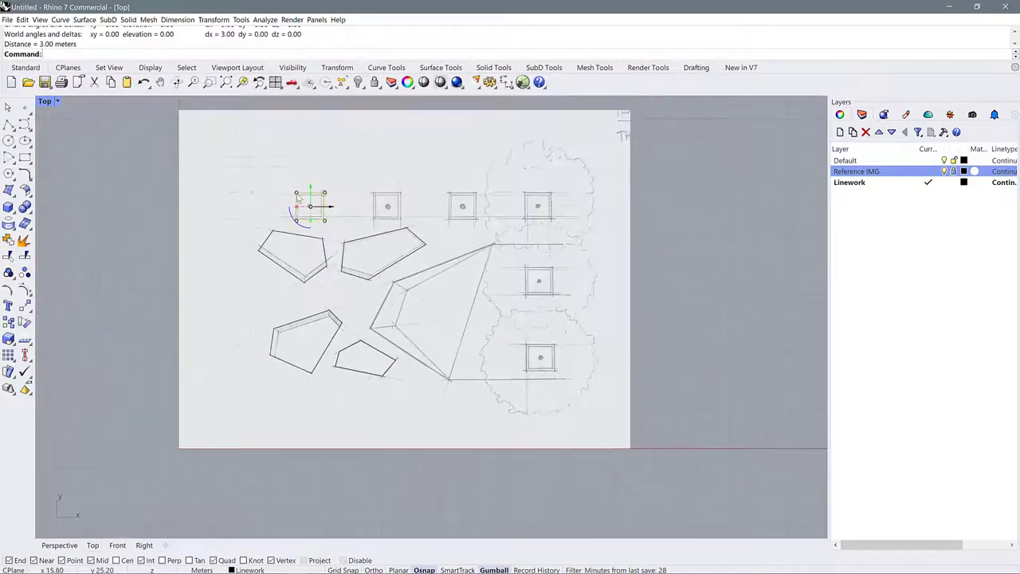
scroll(298, 198, "up", 6)
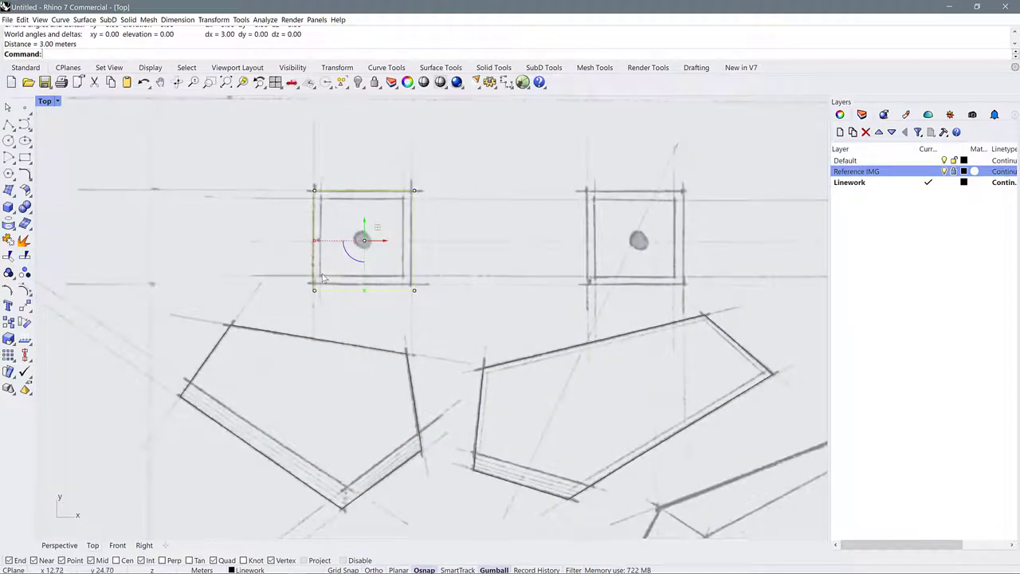
scroll(214, 243, "down", 2)
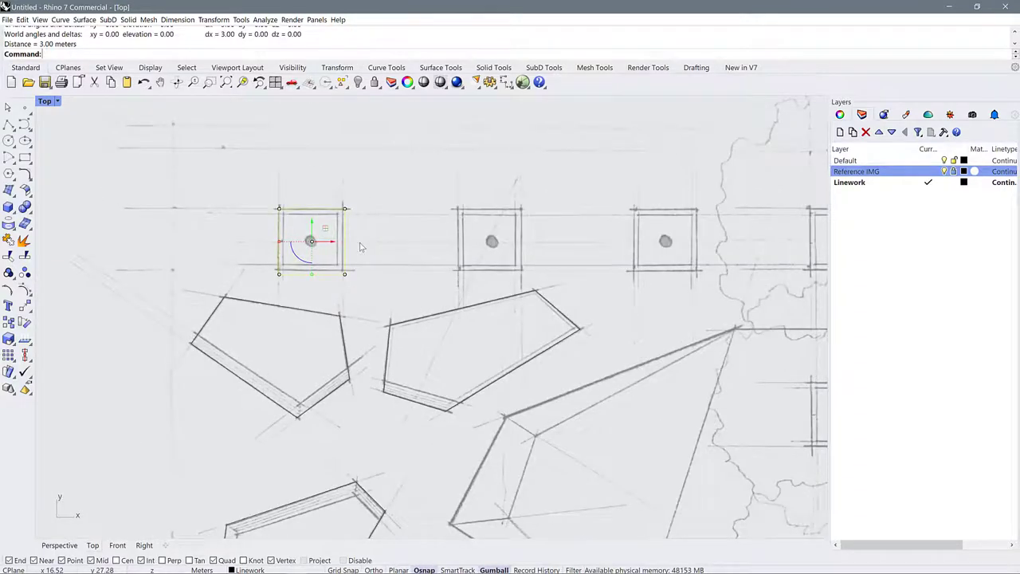
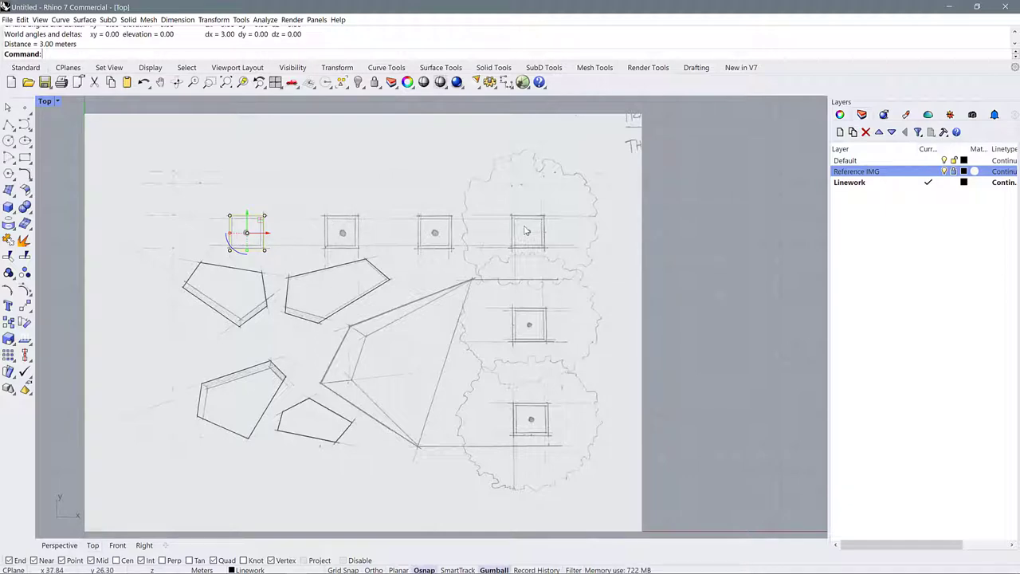
scroll(273, 216, "up", 5)
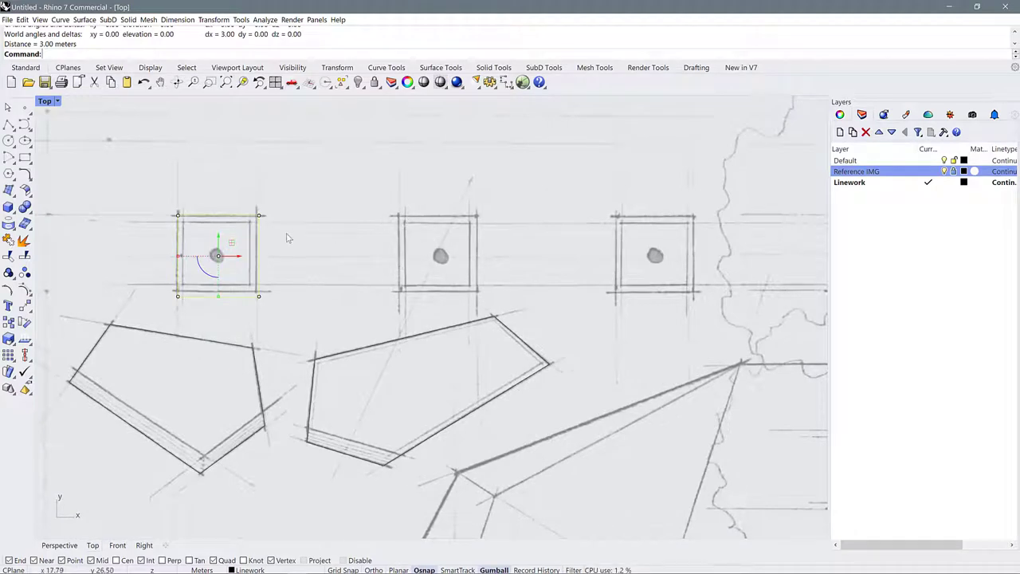
scroll(301, 239, "down", 2)
scroll(266, 236, "up", 3)
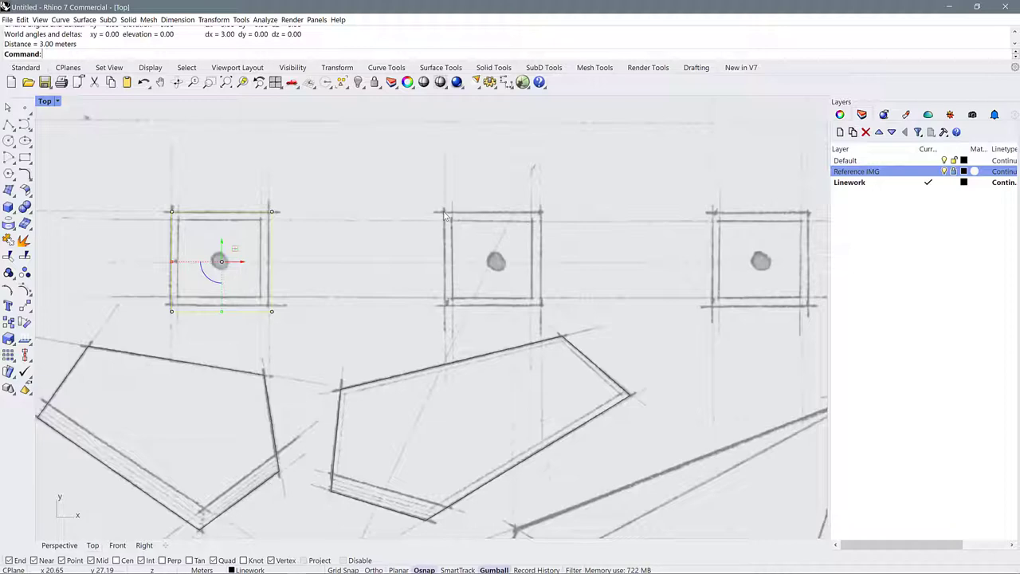
scroll(352, 215, "down", 5)
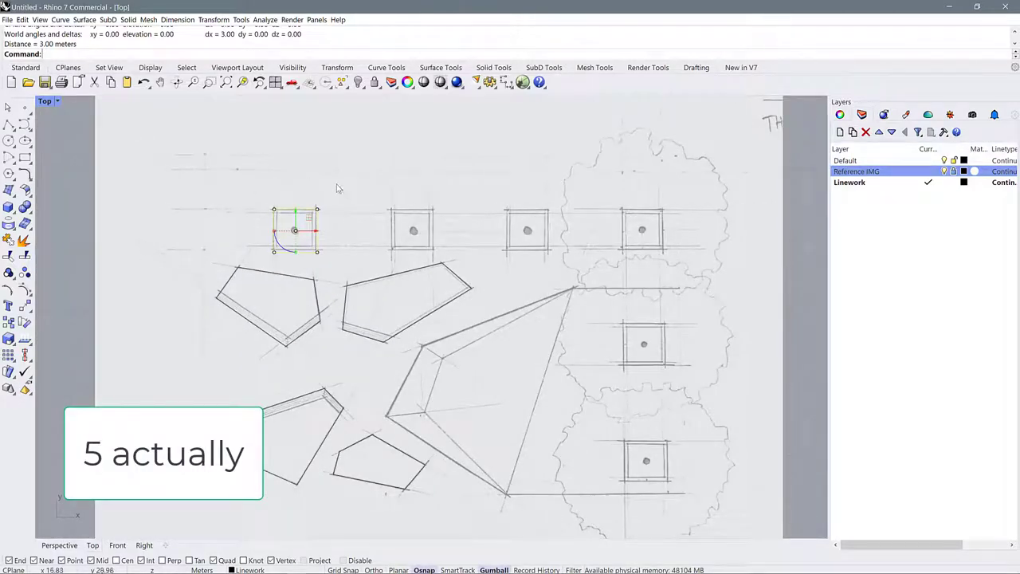
type("L")
key("Return")
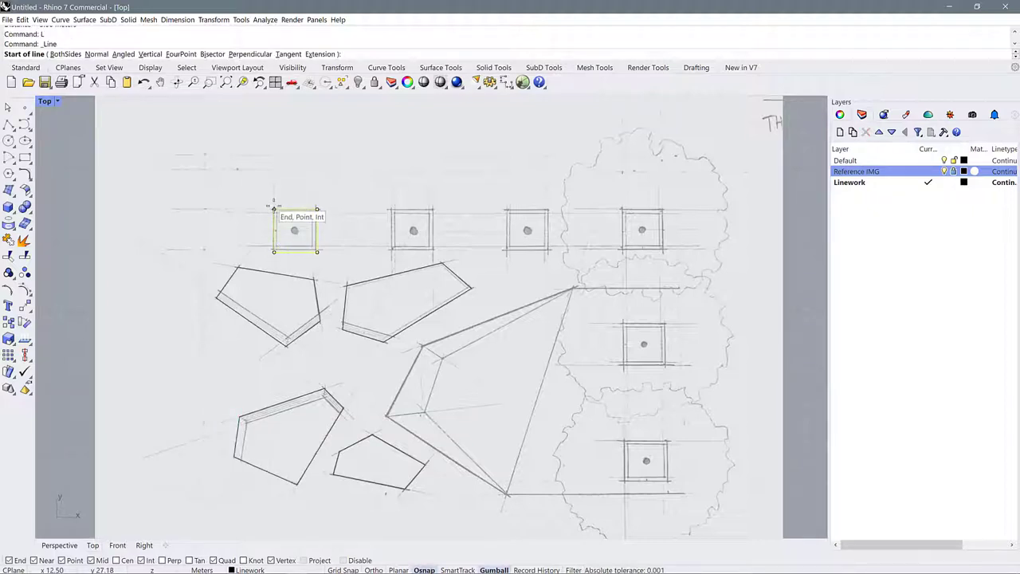
left_click(274, 208)
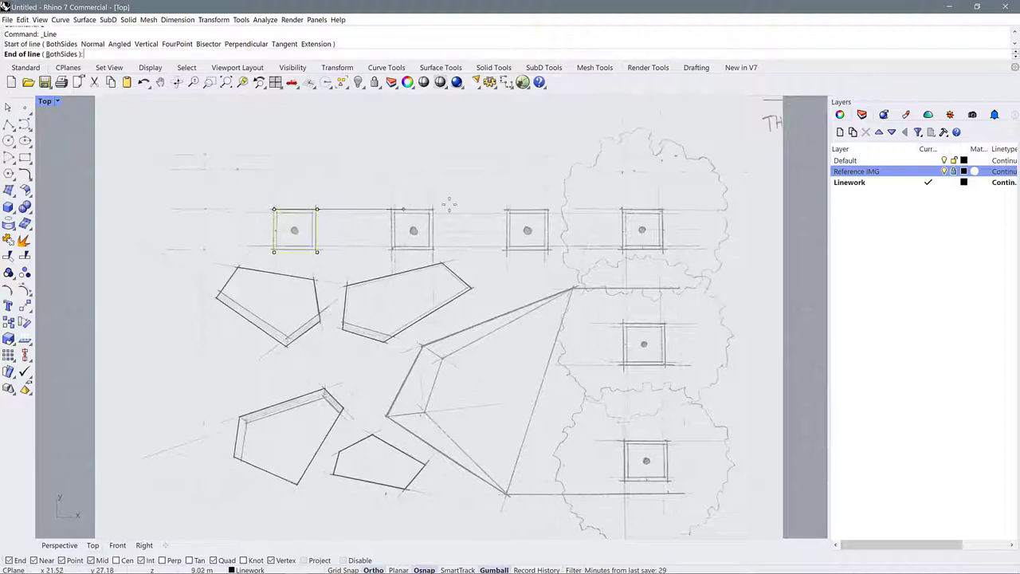
left_click(661, 208)
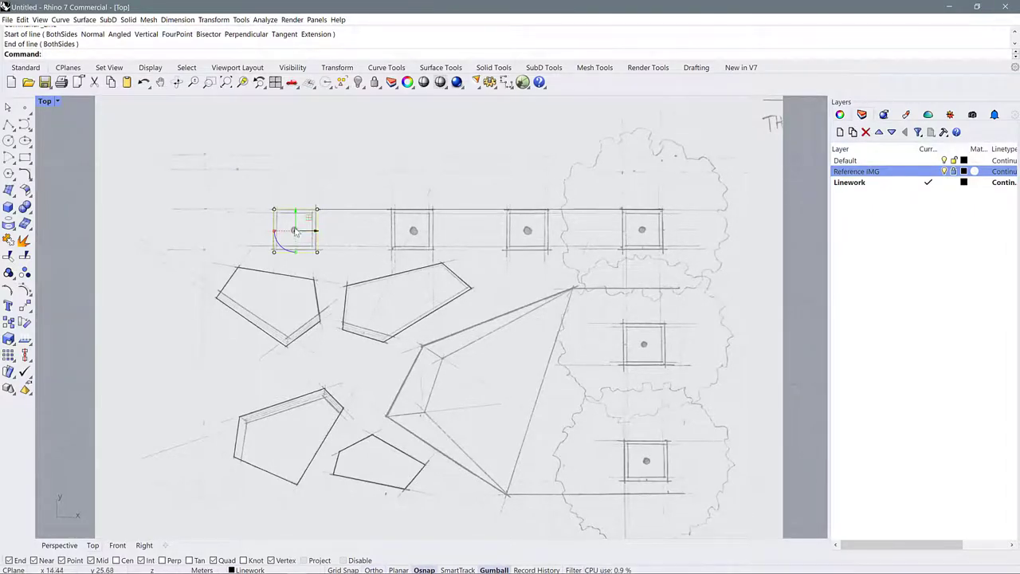
Measure the gap between the inner and outer top edges of the first planter in the top row.
scroll(287, 223, "up", 5)
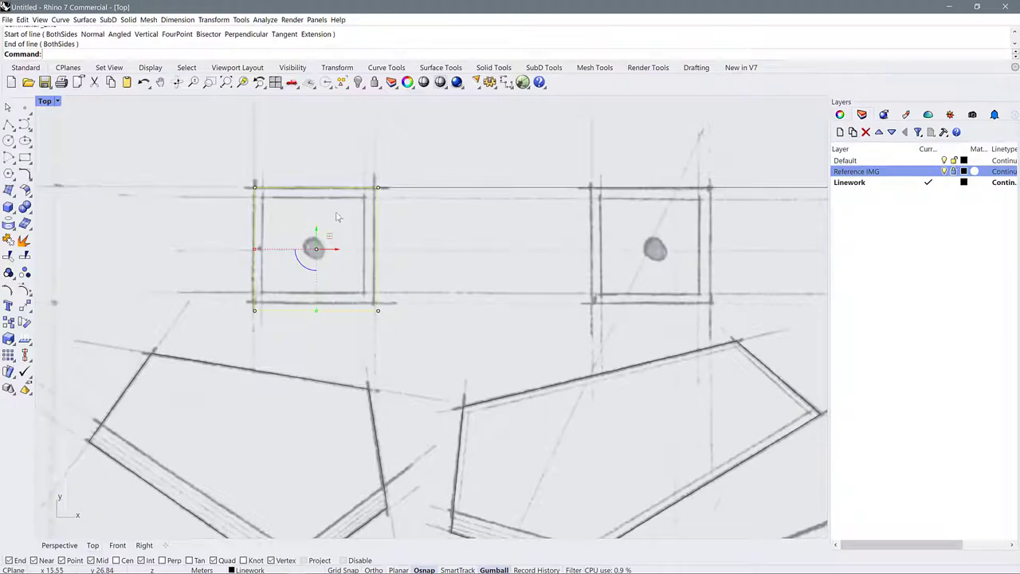
scroll(238, 225, "down", 4)
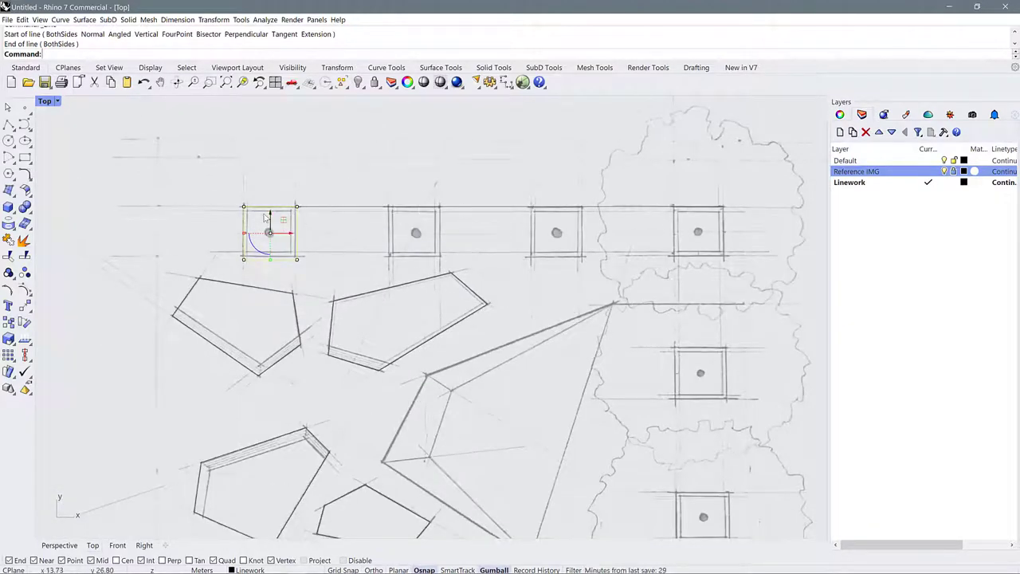
scroll(262, 212, "up", 5)
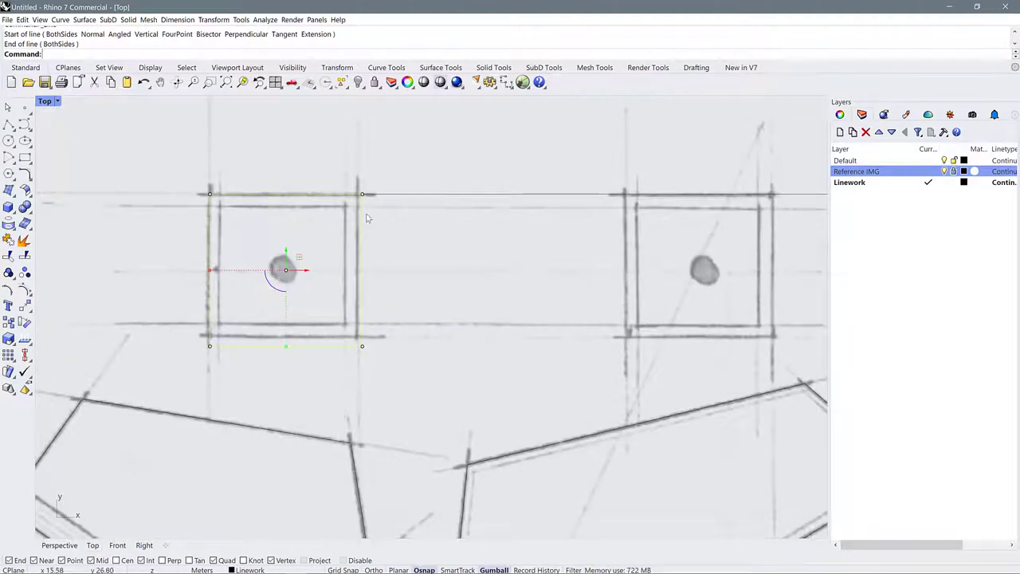
type("DI")
key("Return")
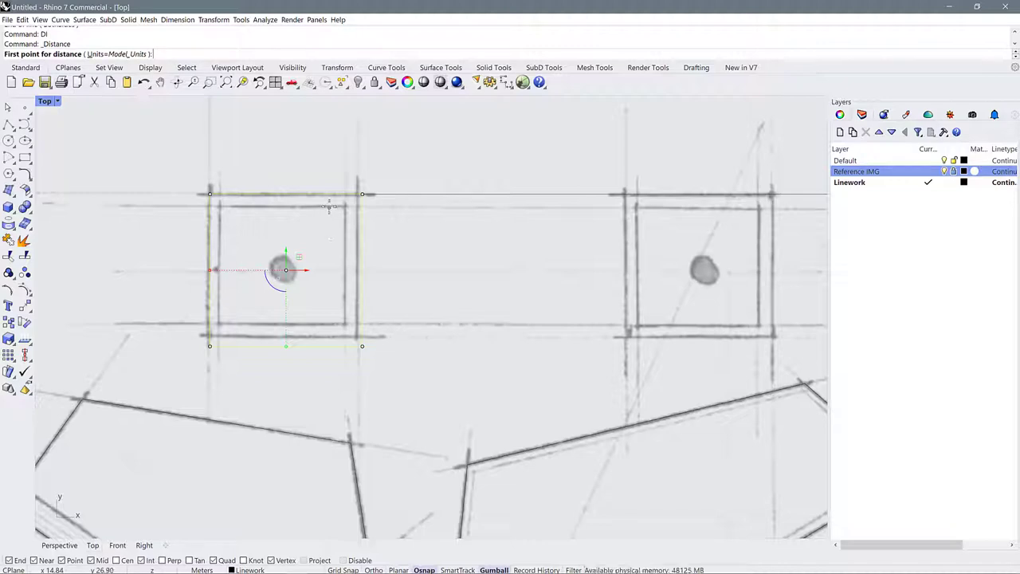
left_click(330, 207)
left_click(329, 198)
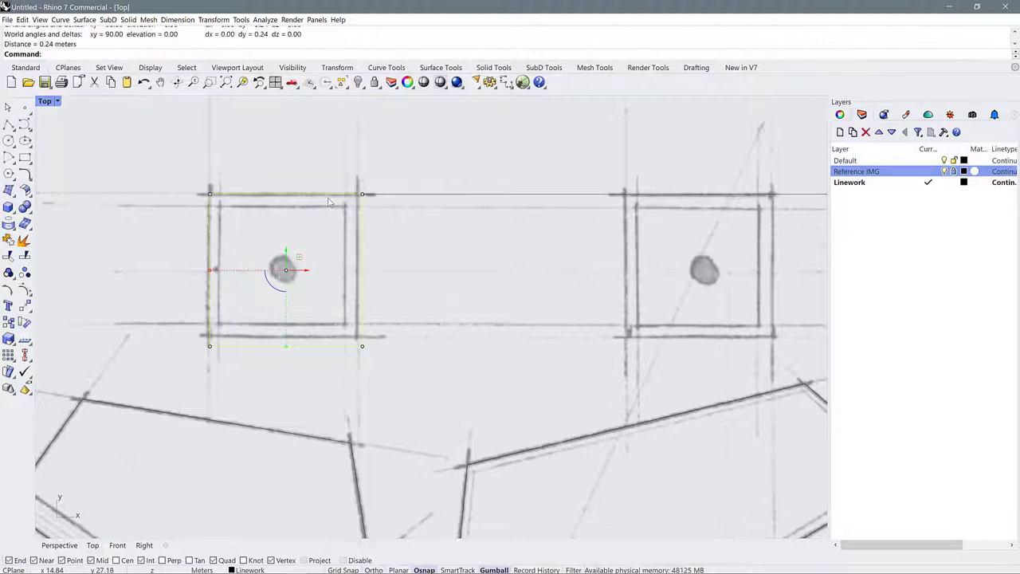
Measure the gap between the inner and outer top edges of the lowest planter in the right-hand column.
scroll(329, 202, "down", 5)
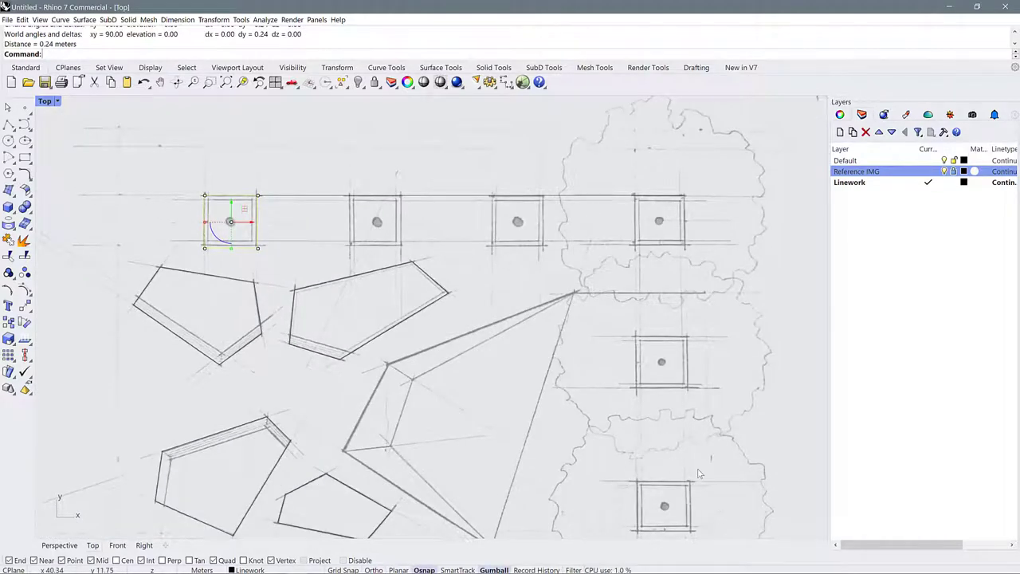
scroll(697, 522, "up", 8)
key("Return")
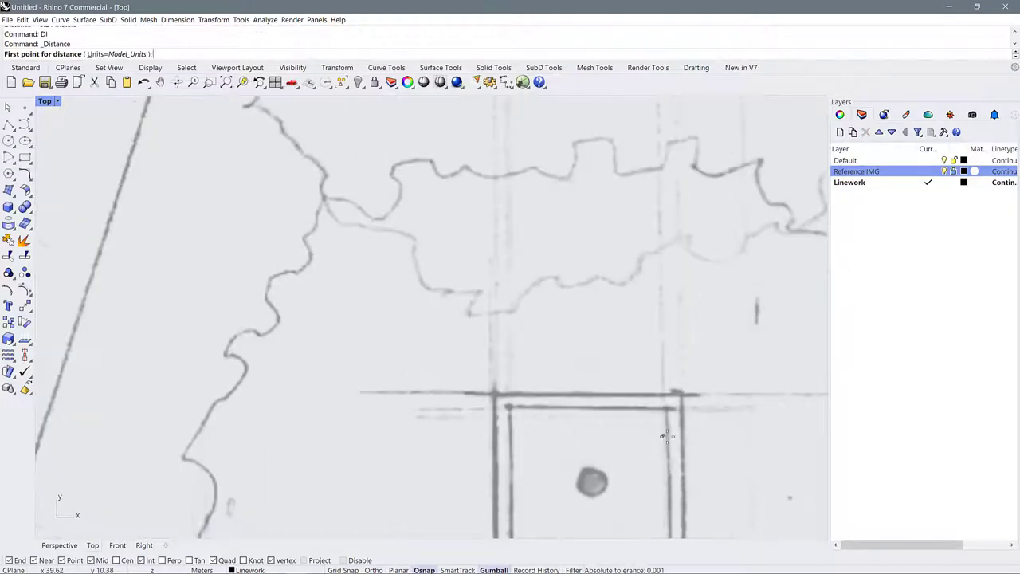
left_click(648, 408)
left_click(649, 394)
scroll(674, 406, "down", 5)
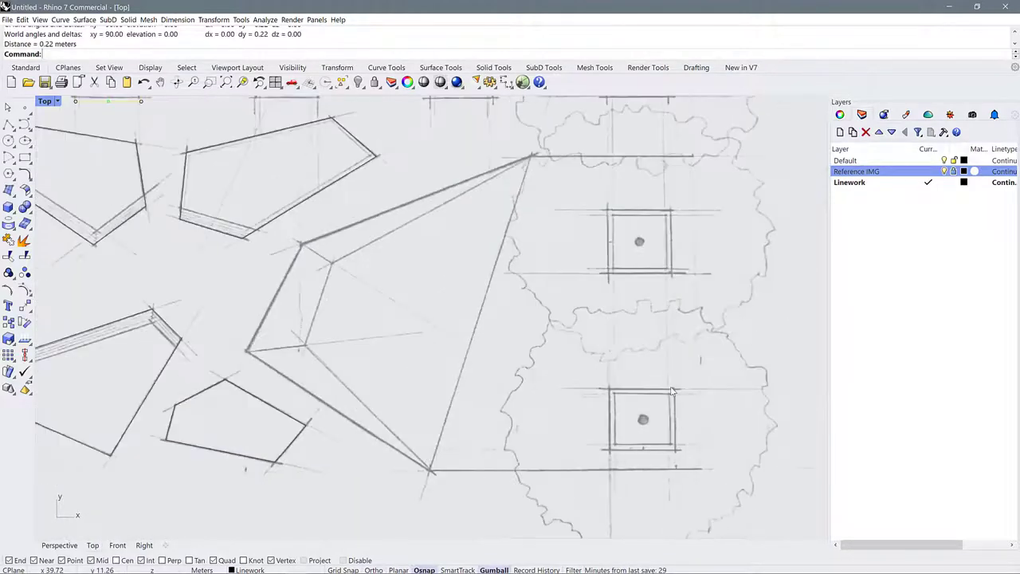
Offset the outer square of the first top-row planter inward by 0.2 m to form the inner wall edge.
scroll(672, 405, "down", 2)
scroll(375, 217, "up", 6)
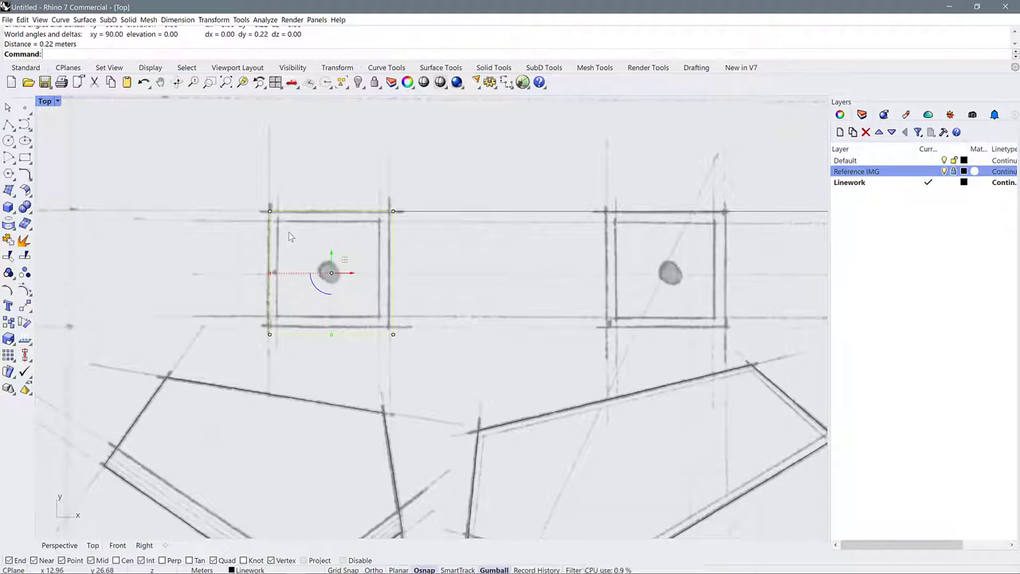
key("Return")
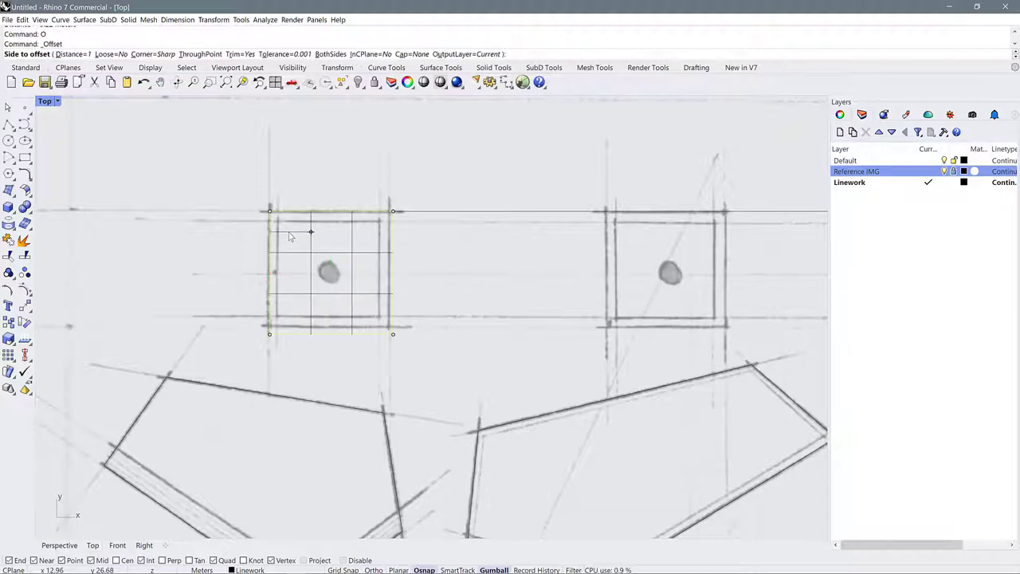
left_click(73, 54)
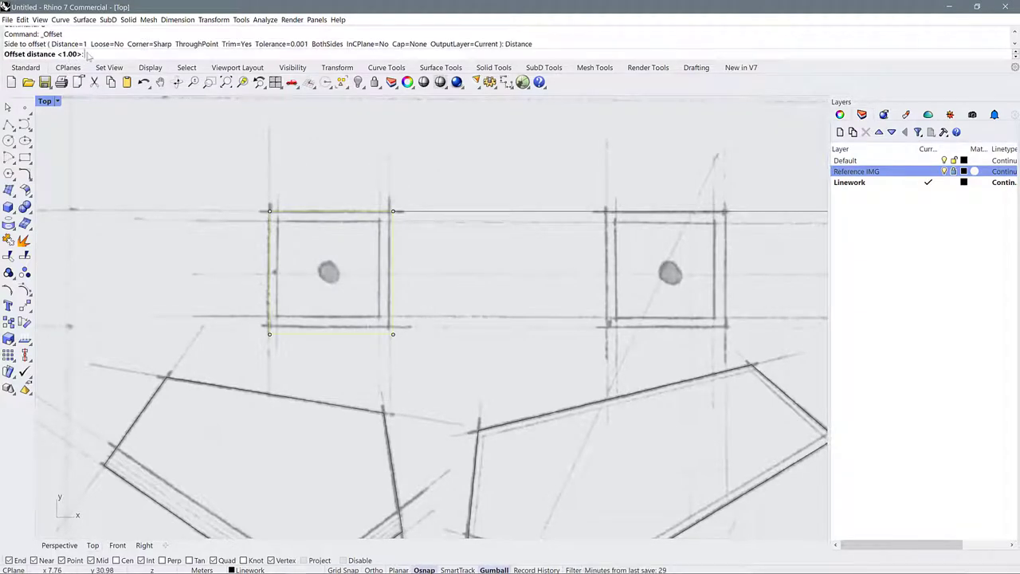
type(".2")
key("Return")
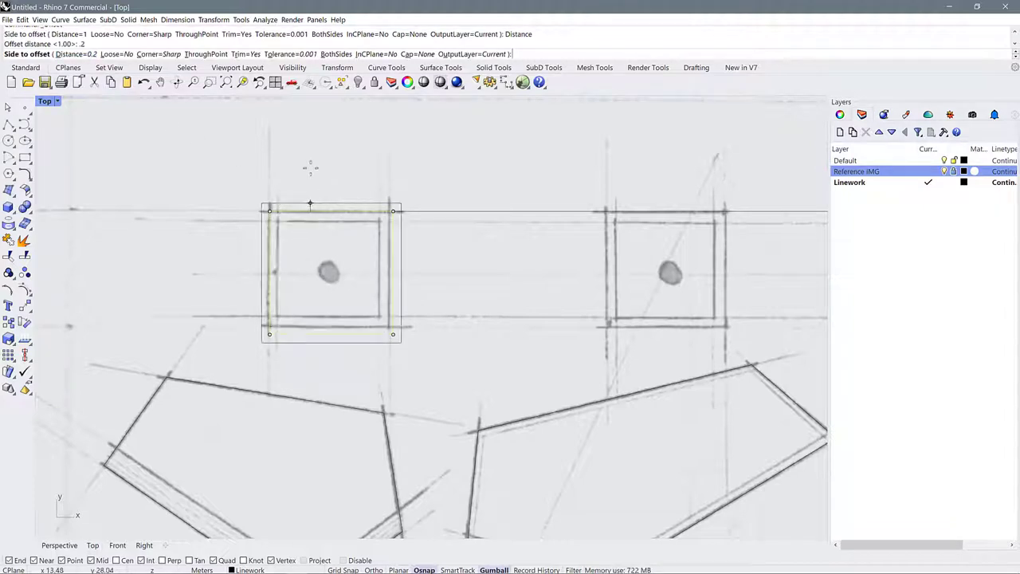
left_click(328, 233)
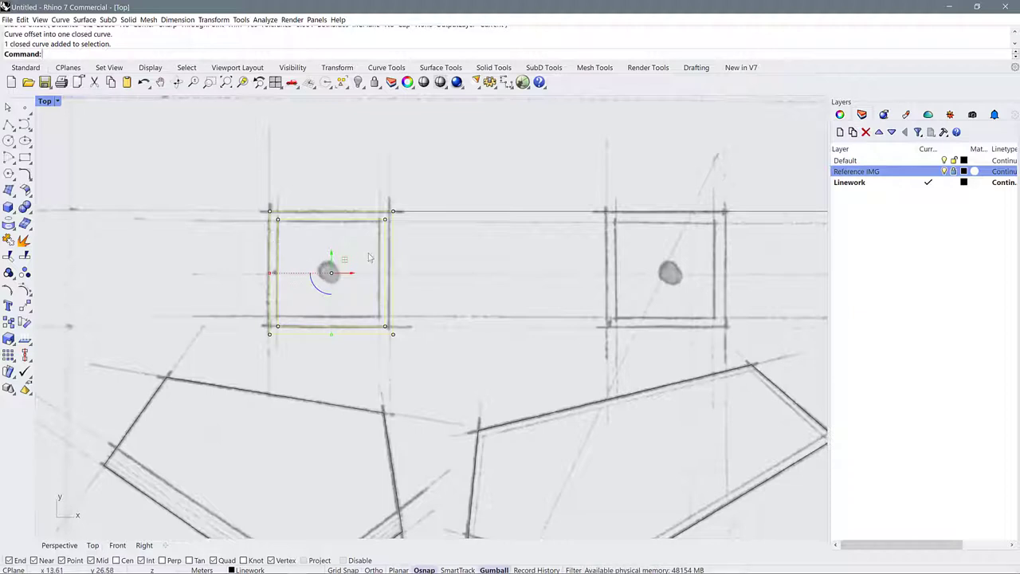
Array the first planter's two squares linearly along the top row with 4 items spaced 8 m apart horizontally.
scroll(325, 209, "down", 3)
scroll(297, 198, "up", 5)
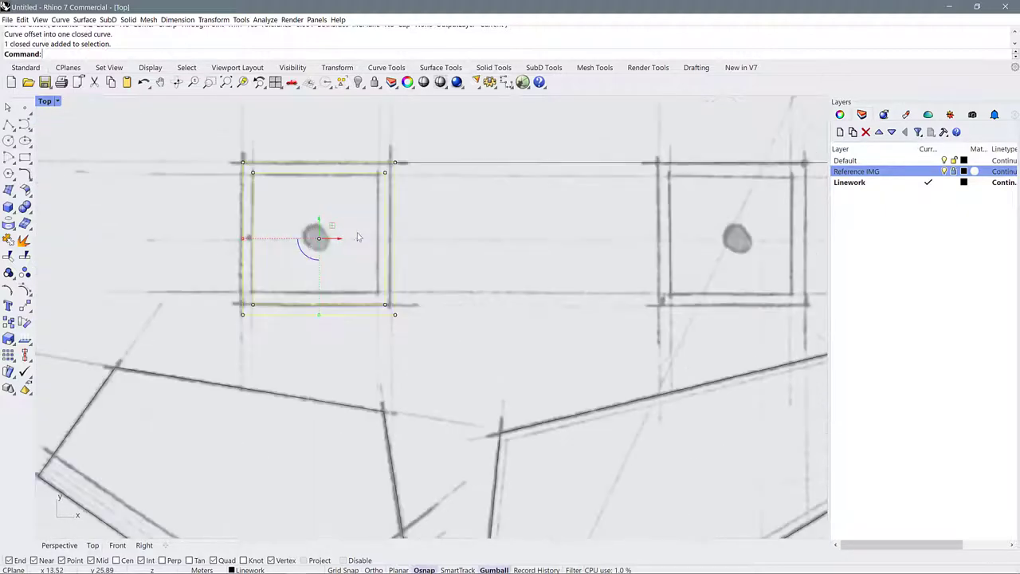
scroll(211, 202, "down", 5)
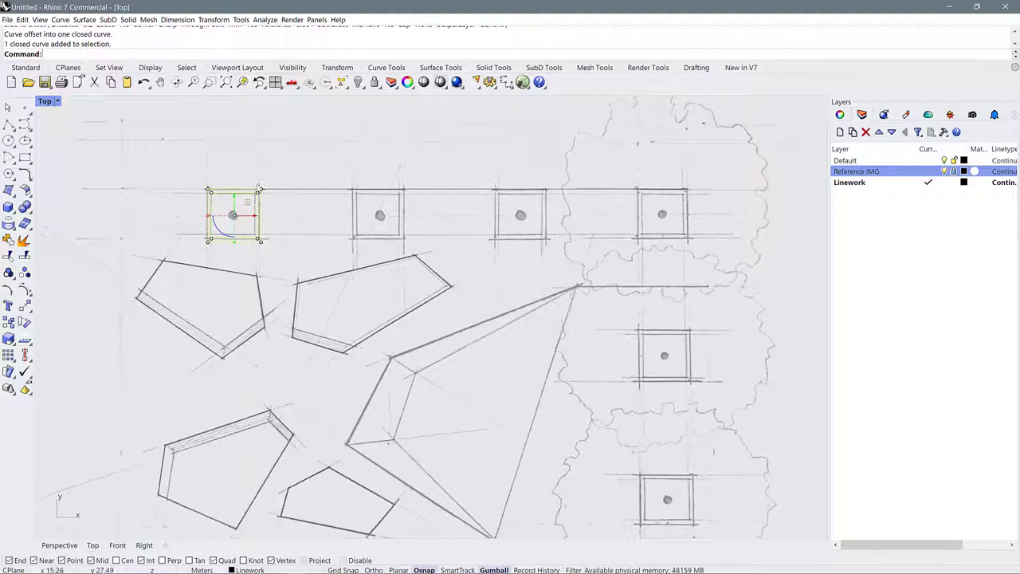
scroll(221, 182, "up", 5)
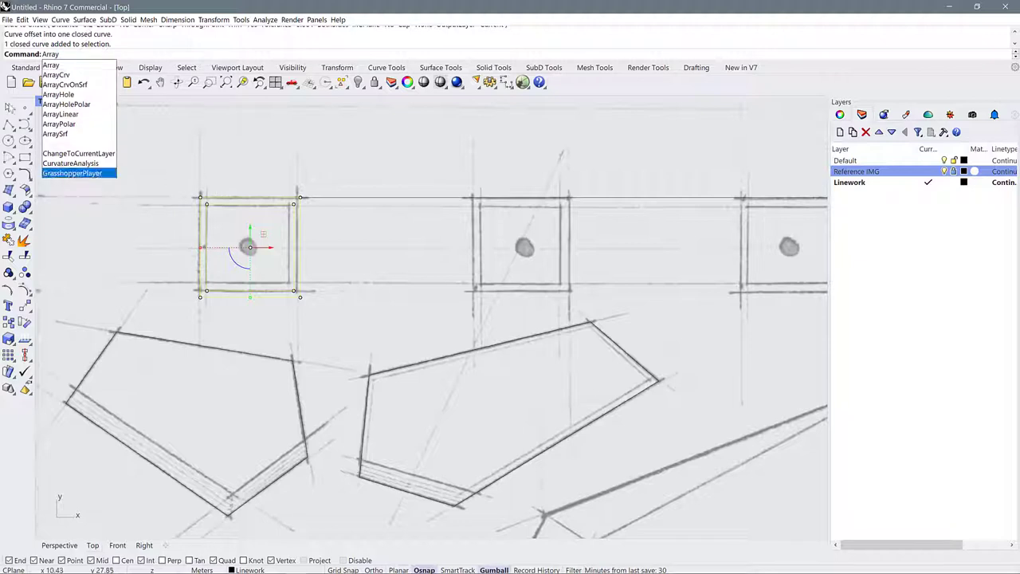
left_click(67, 115)
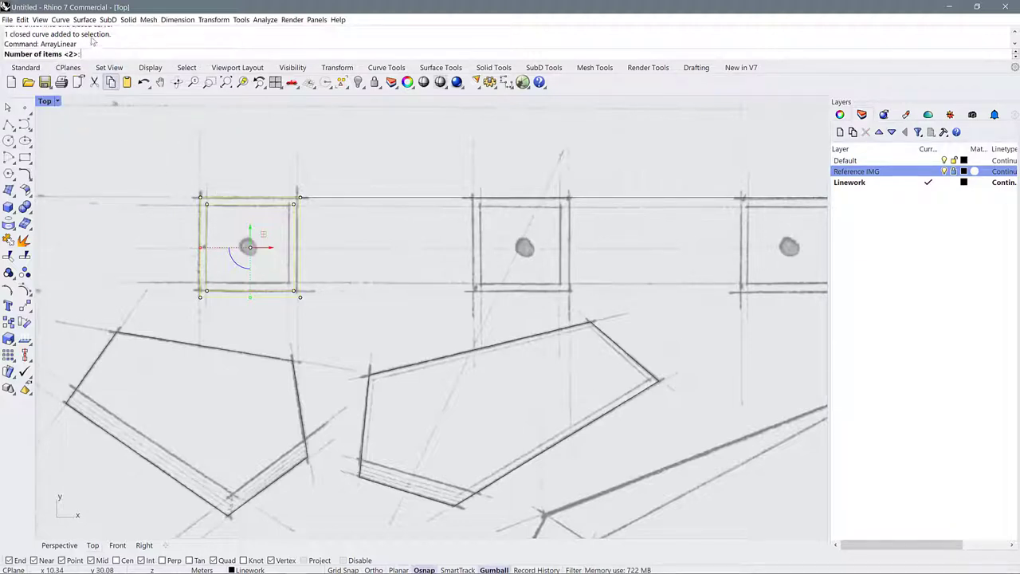
scroll(183, 191, "down", 4)
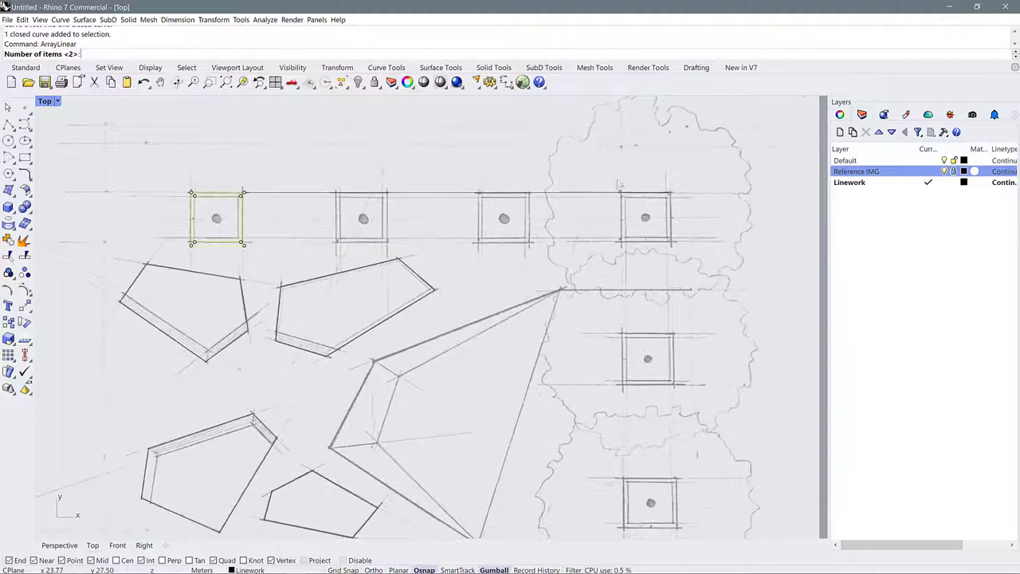
key("Return")
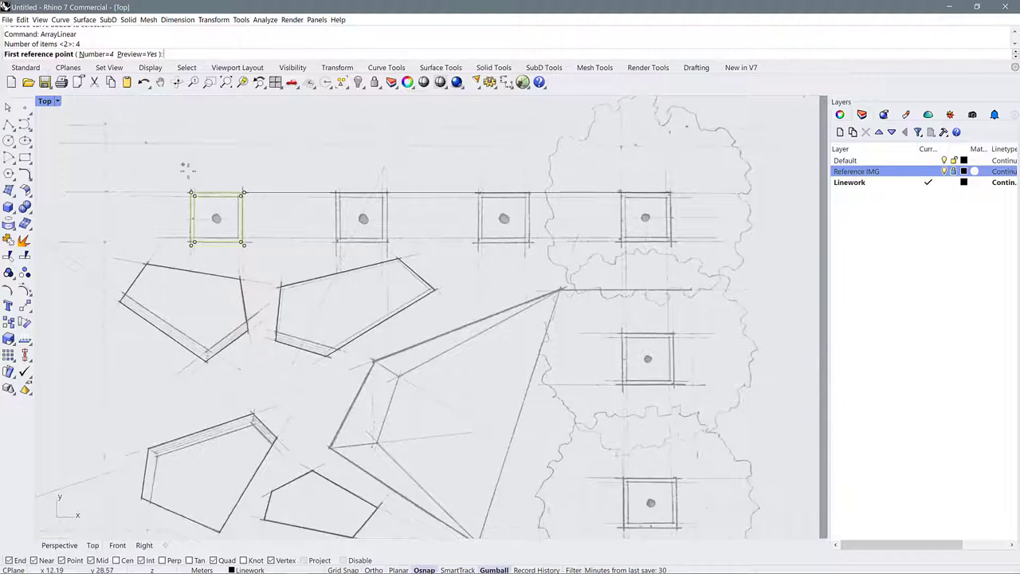
left_click(192, 194)
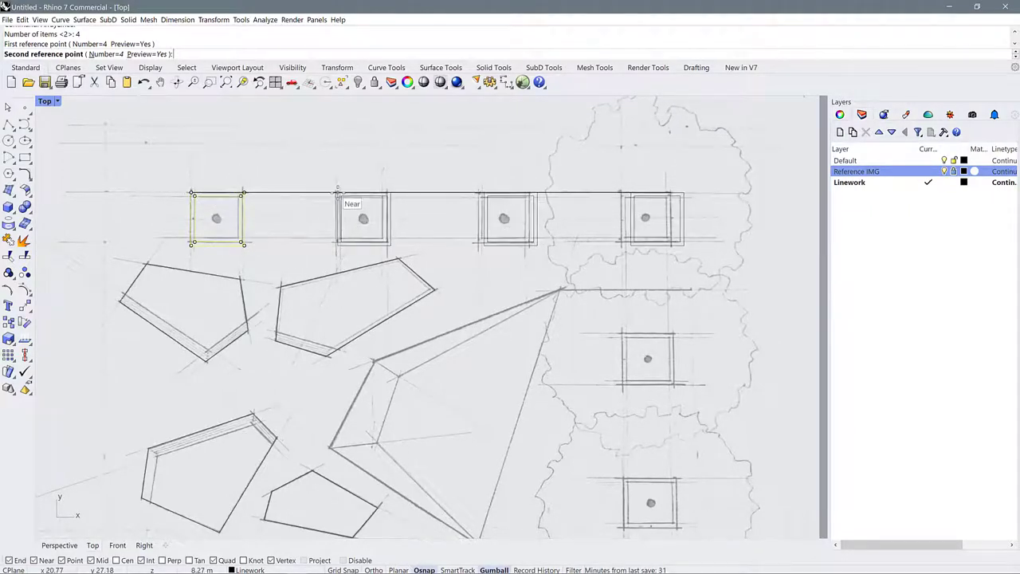
type("8")
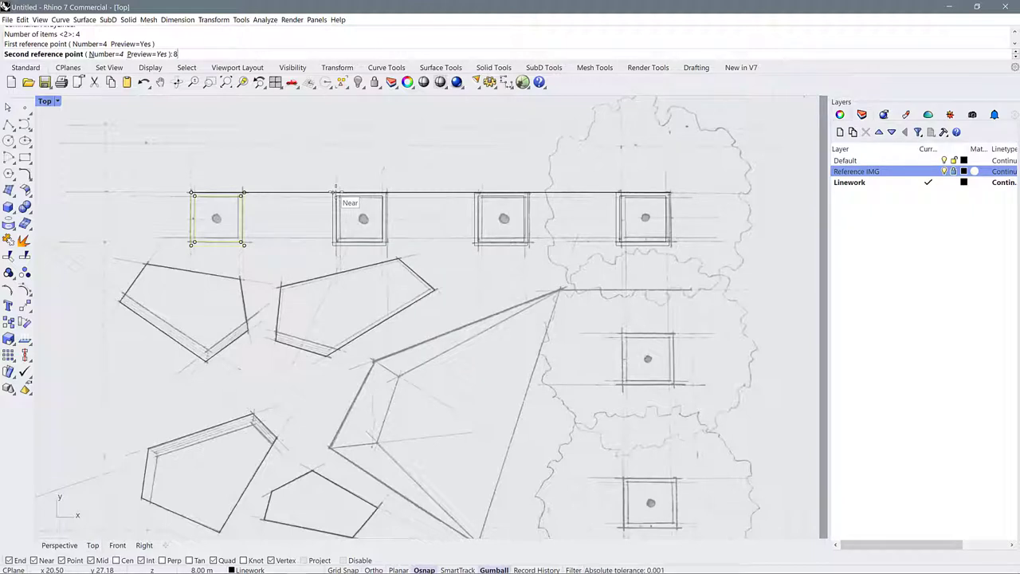
key("Return")
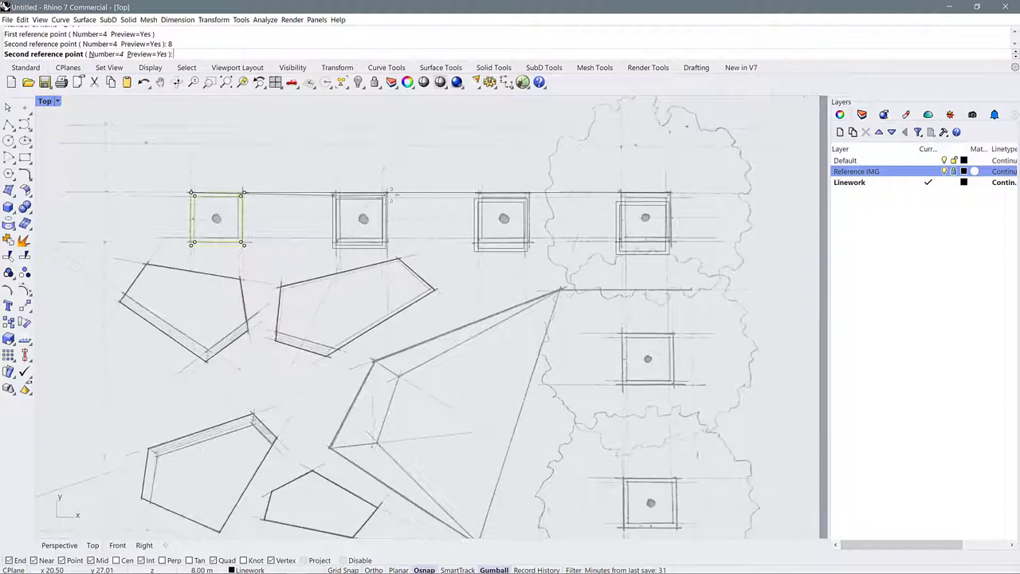
left_click(392, 192)
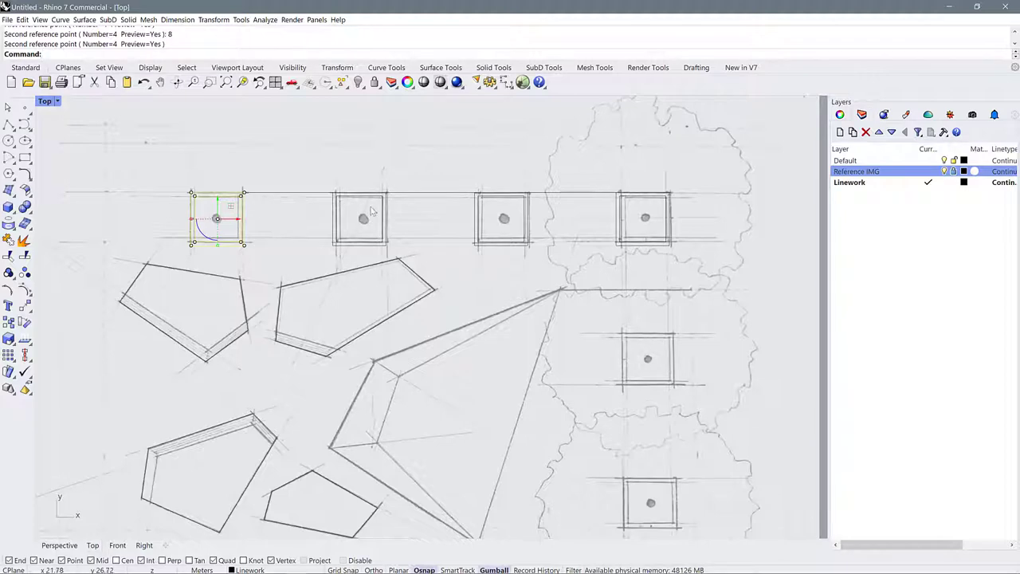
Compare the arrayed squares with the sketched planters along the top row, especially the third and fourth.
scroll(628, 209, "up", 5)
left_click(621, 212)
left_click(614, 212)
scroll(656, 214, "down", 5)
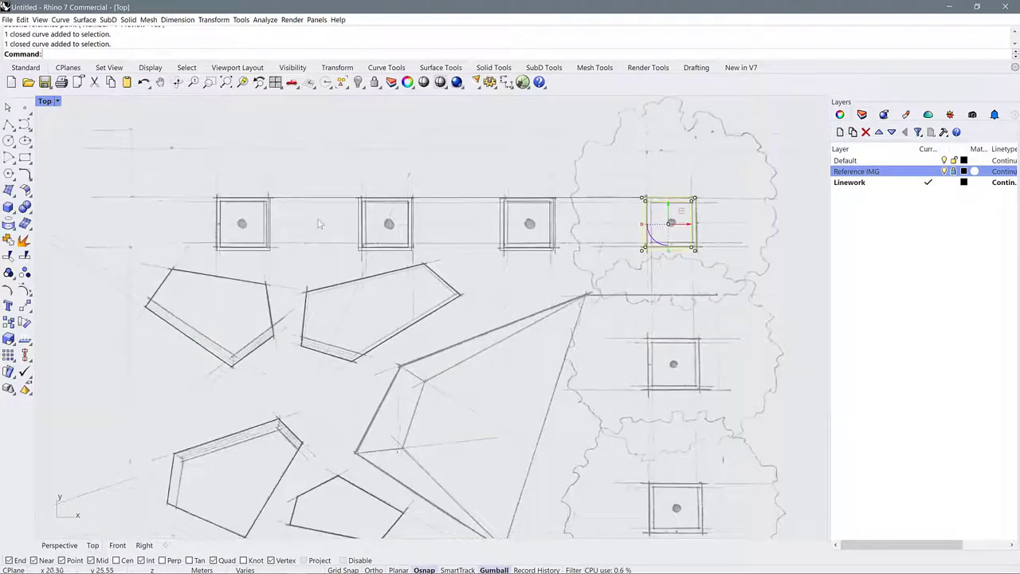
scroll(735, 225, "down", 3)
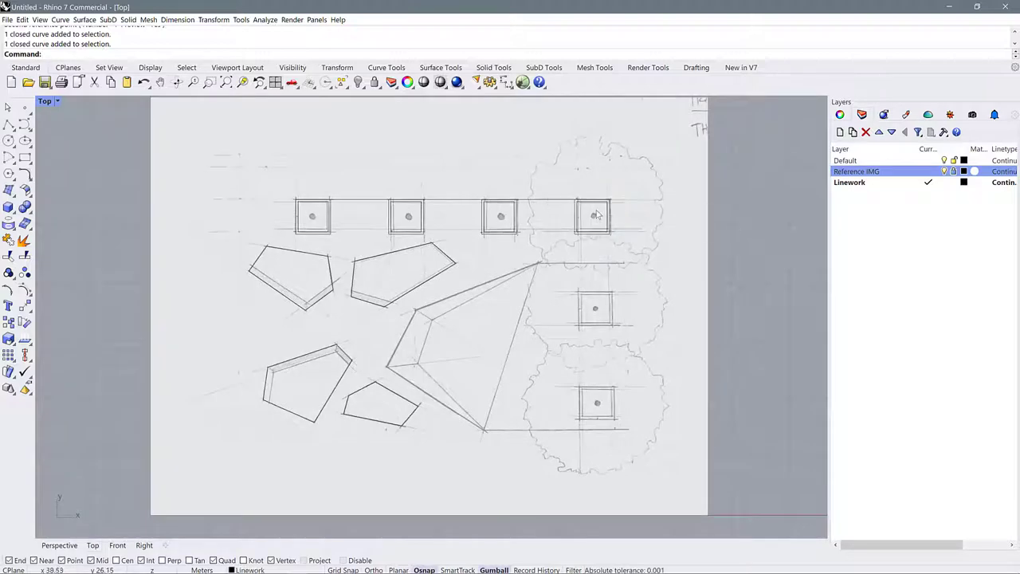
scroll(591, 226, "up", 6)
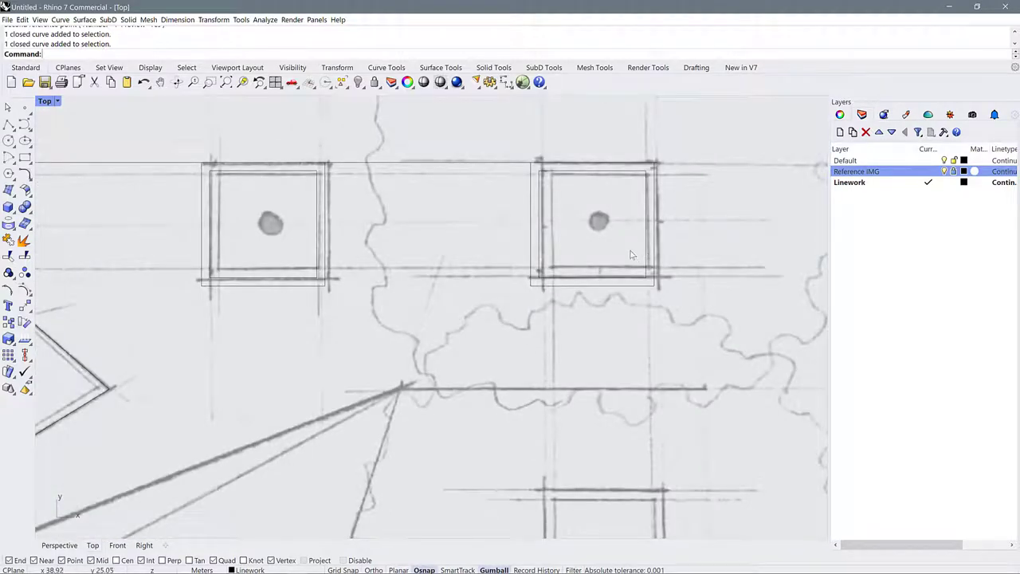
scroll(632, 253, "down", 5)
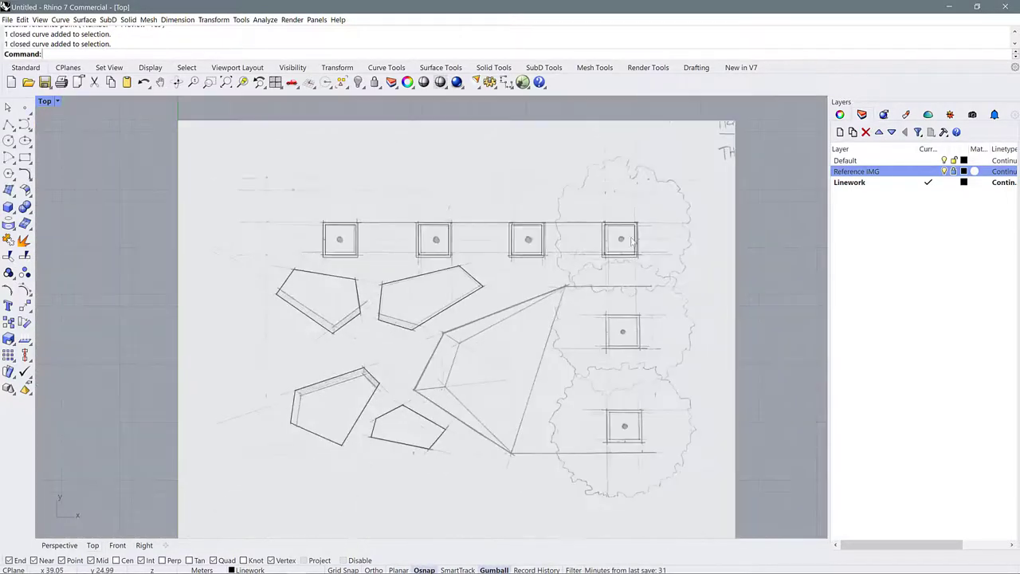
scroll(458, 239, "up", 2)
scroll(292, 228, "down", 5)
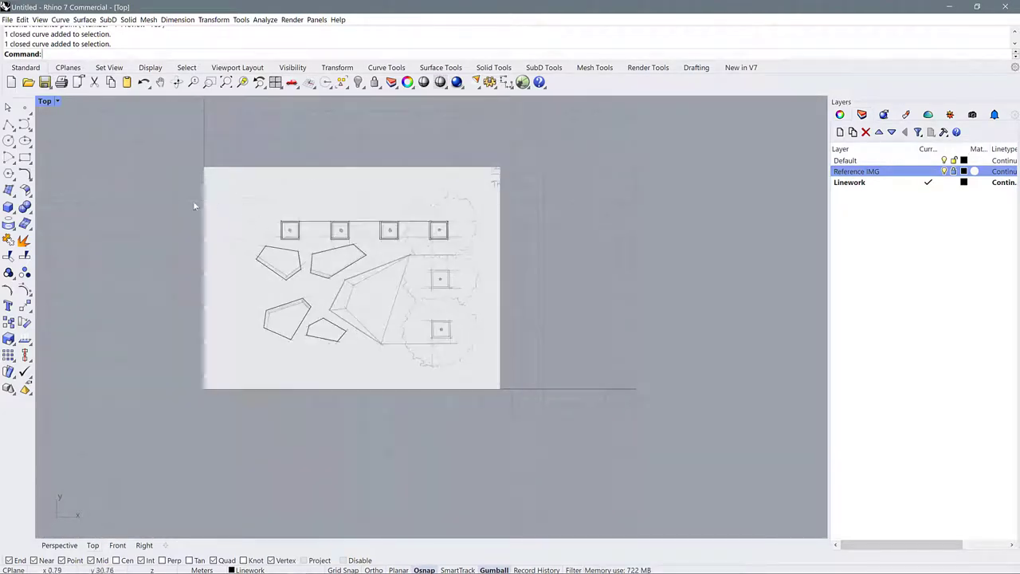
mouse_move(182, 202)
left_mouse_down()
mouse_move(309, 253)
mouse_move(177, 203)
left_mouse_up()
left_click_drag(420, 171, 476, 261)
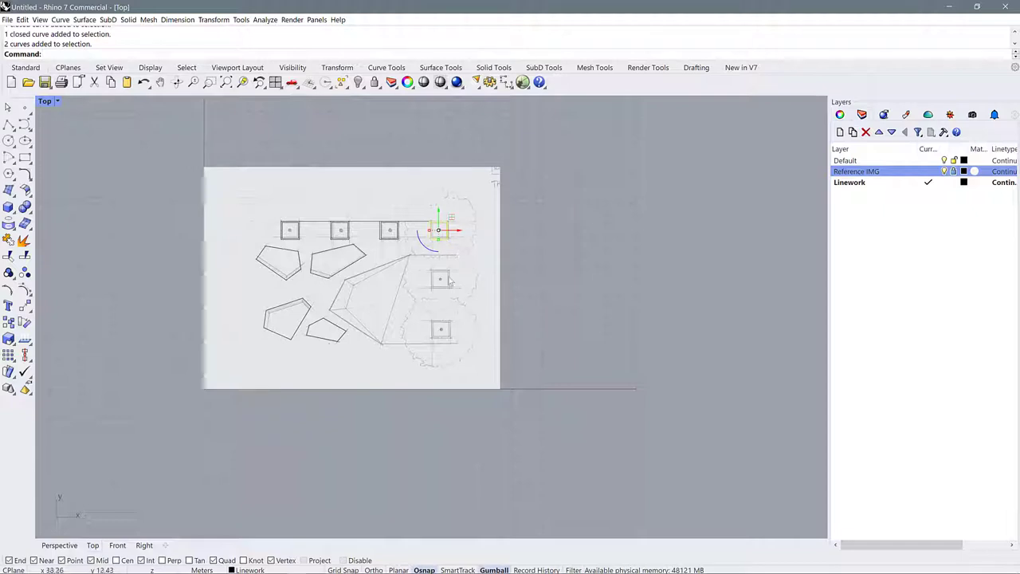
scroll(446, 240, "up", 2)
key("Escape")
With Ortho on, draw a vertical guide line about 19 m long from the fourth square's upper-right corner down to the lowest planter's bottom edge.
type("L")
key("Return")
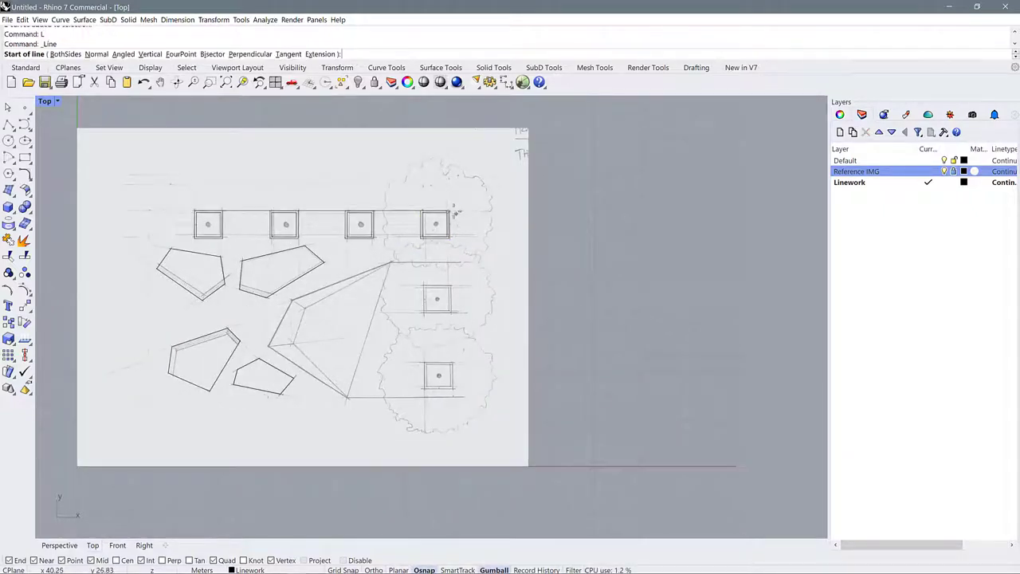
scroll(451, 209, "up", 6)
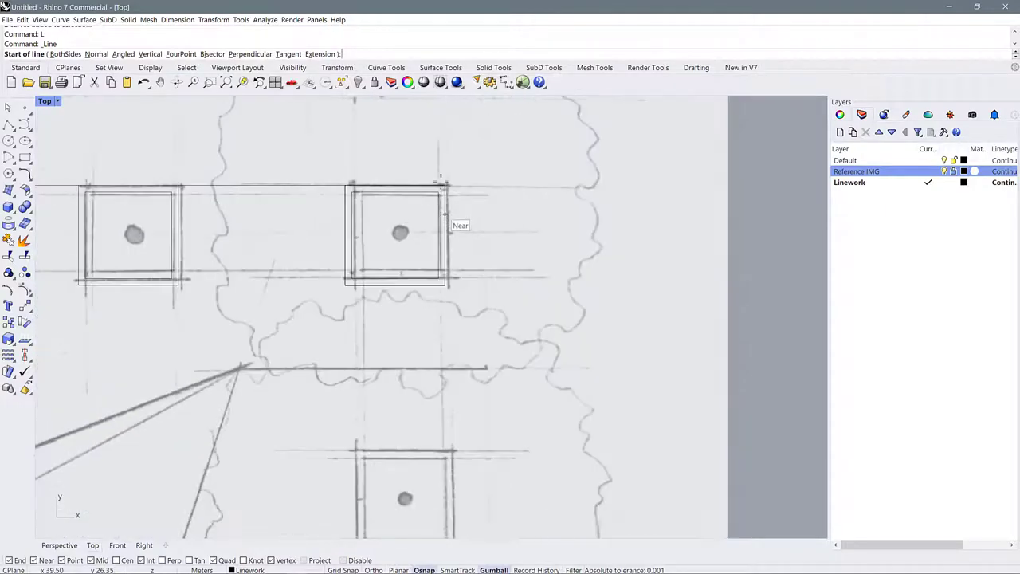
scroll(455, 178, "up", 4)
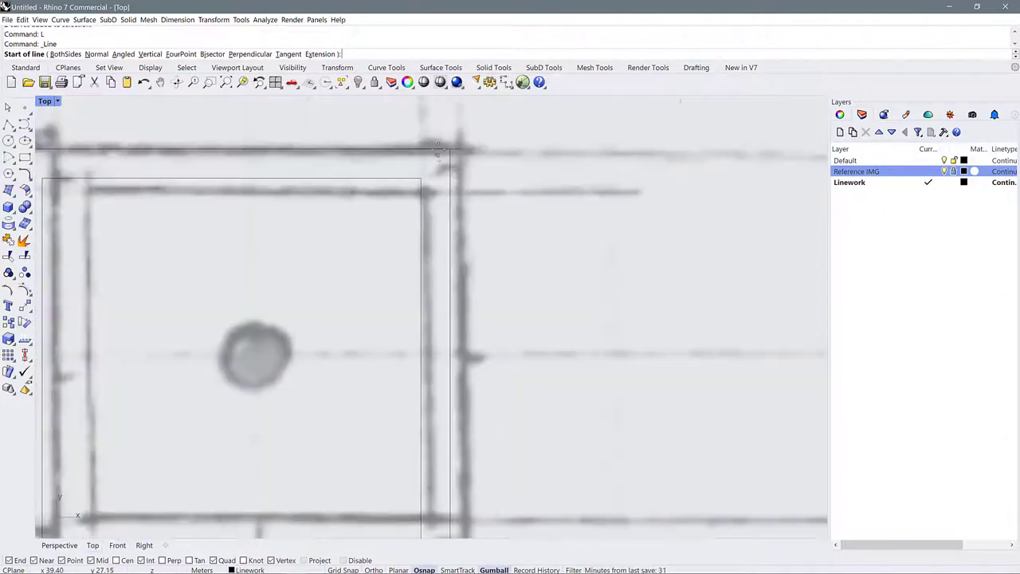
left_click(450, 149)
scroll(450, 148, "down", 8)
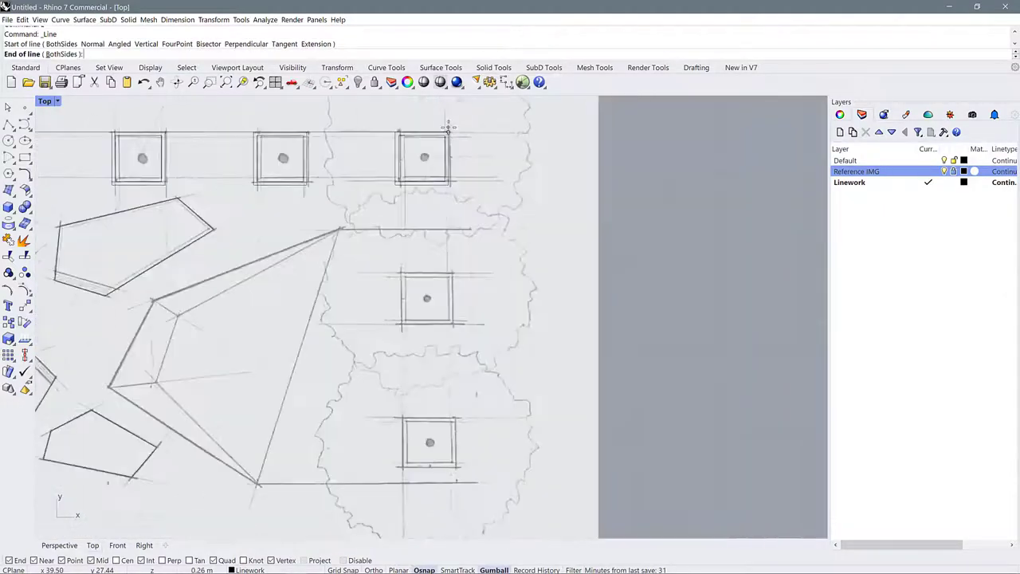
key("F8")
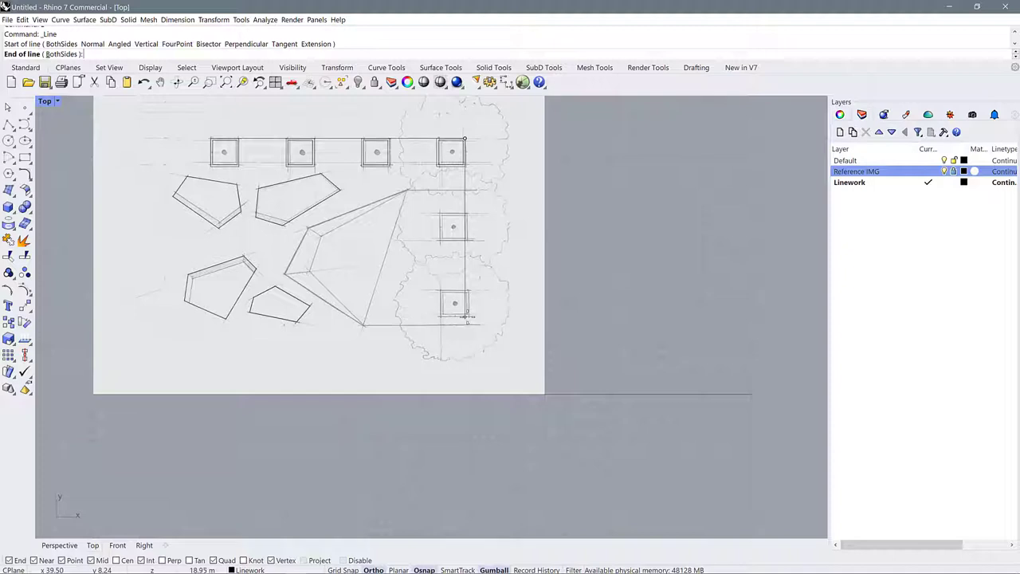
left_click(467, 316)
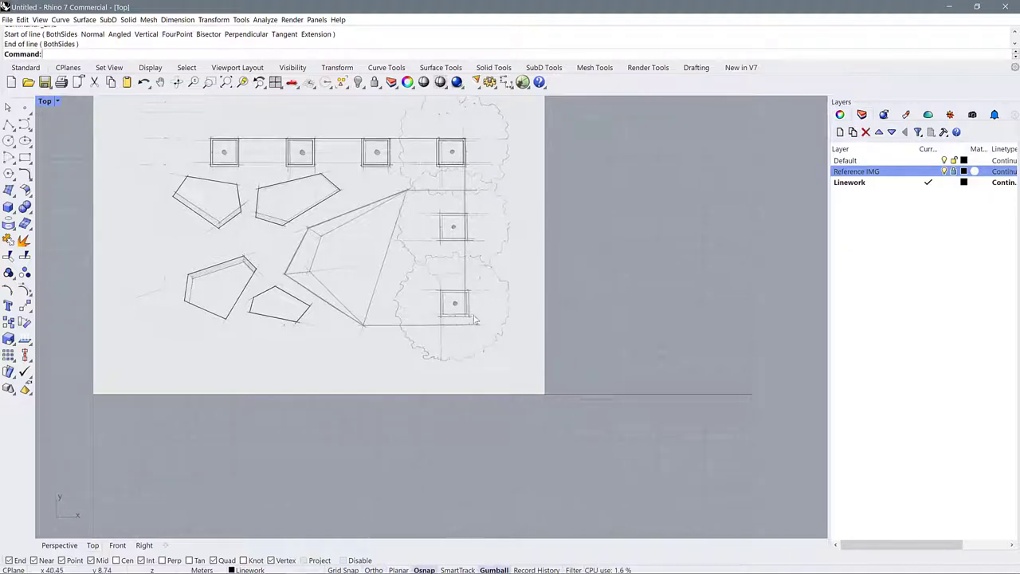
Array the fourth planter's two squares linearly down the right-hand column with 3 items spaced 8 m apart along the vertical guide line.
scroll(472, 355, "down", 1)
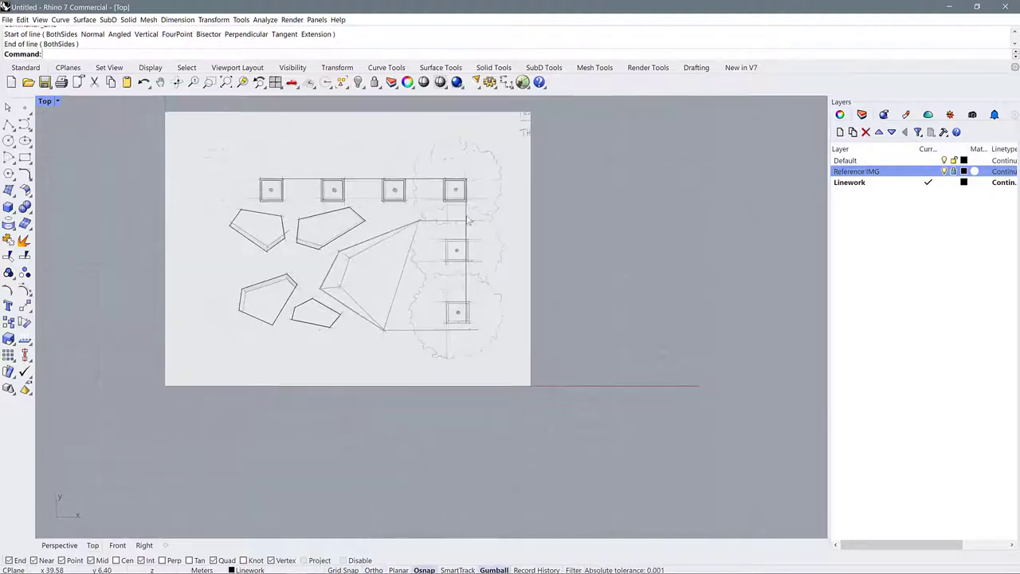
scroll(463, 187, "up", 5)
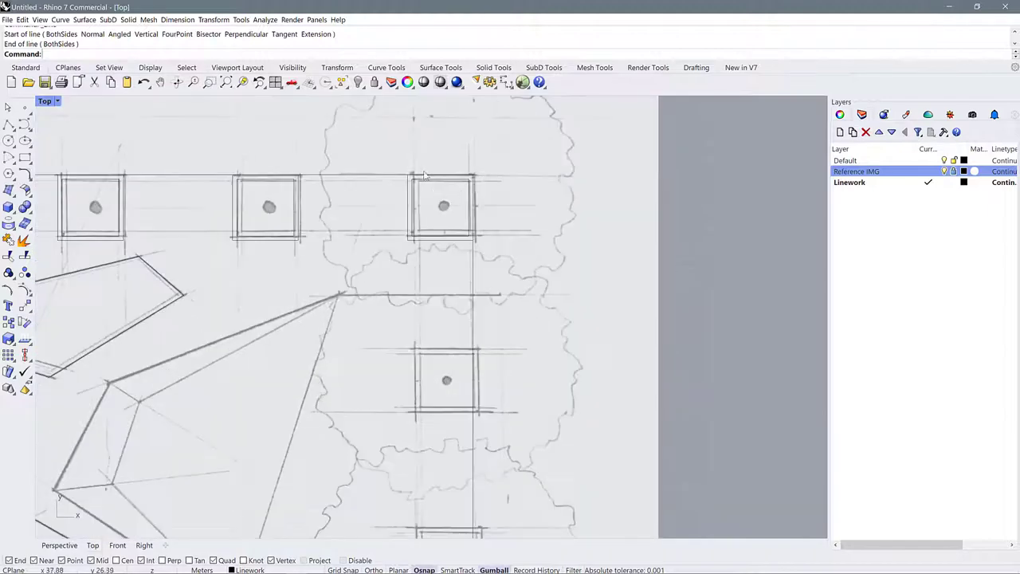
scroll(436, 178, "down", 4)
left_click_drag(435, 126, 502, 265)
scroll(472, 271, "up", 6)
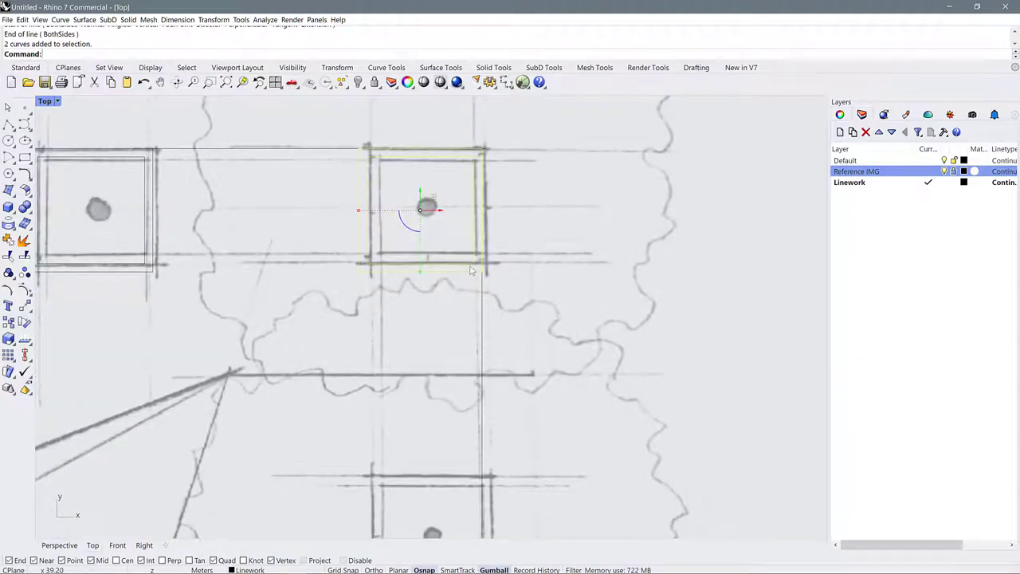
scroll(422, 215, "down", 5)
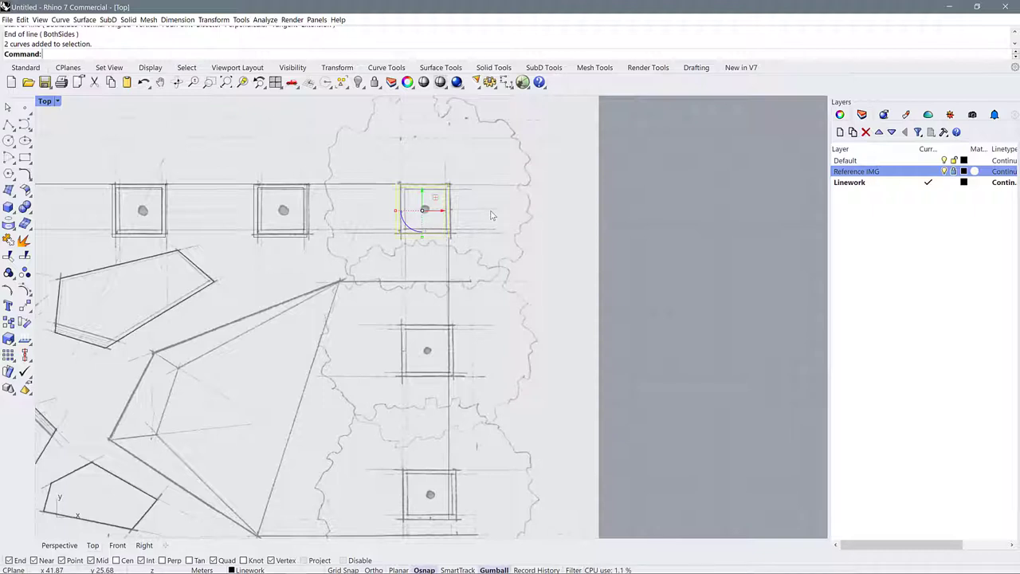
type("rayLinear")
key("Return")
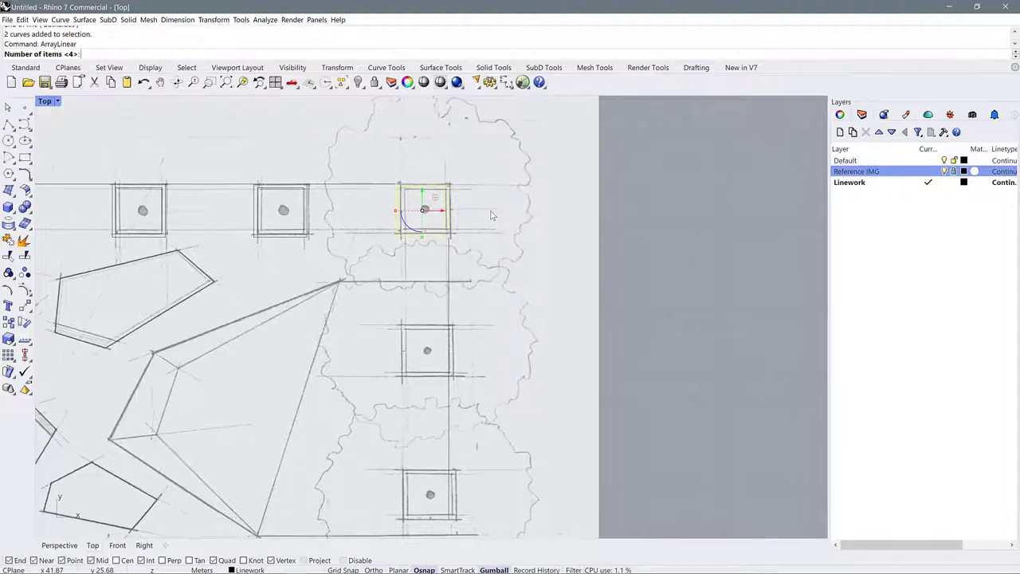
key("Return")
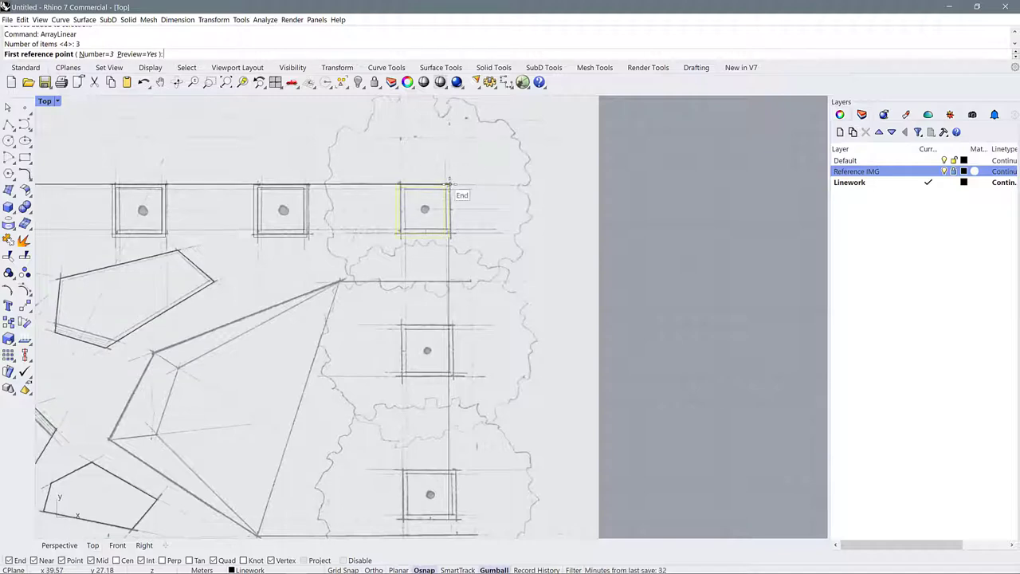
scroll(448, 184, "up", 8)
left_click(432, 157)
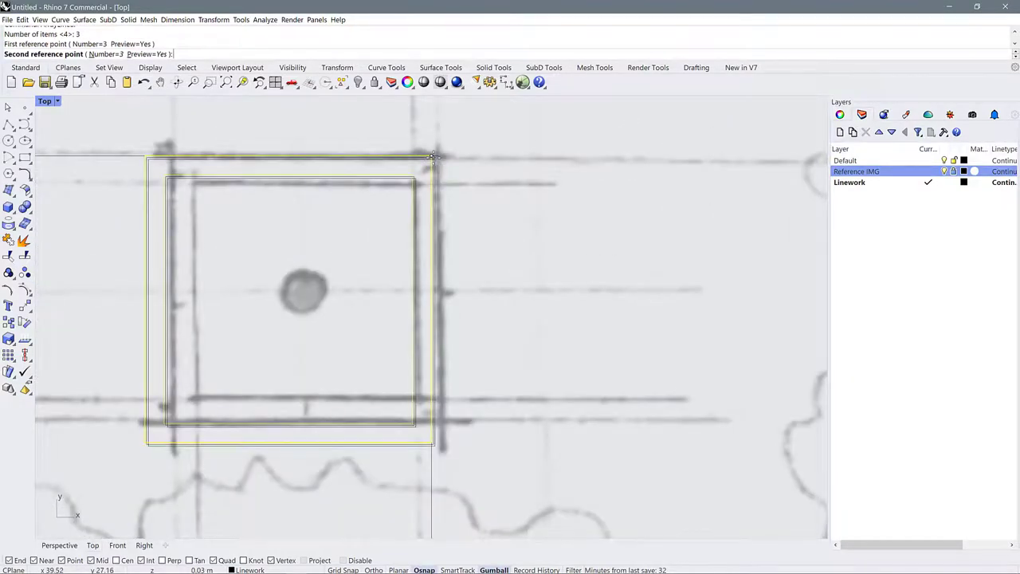
scroll(431, 156, "down", 8)
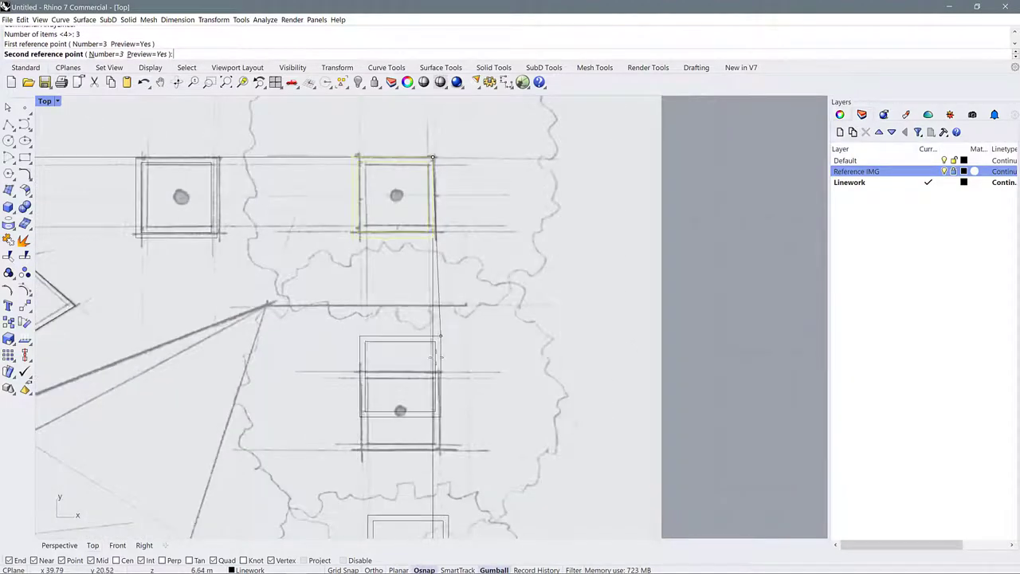
type("8")
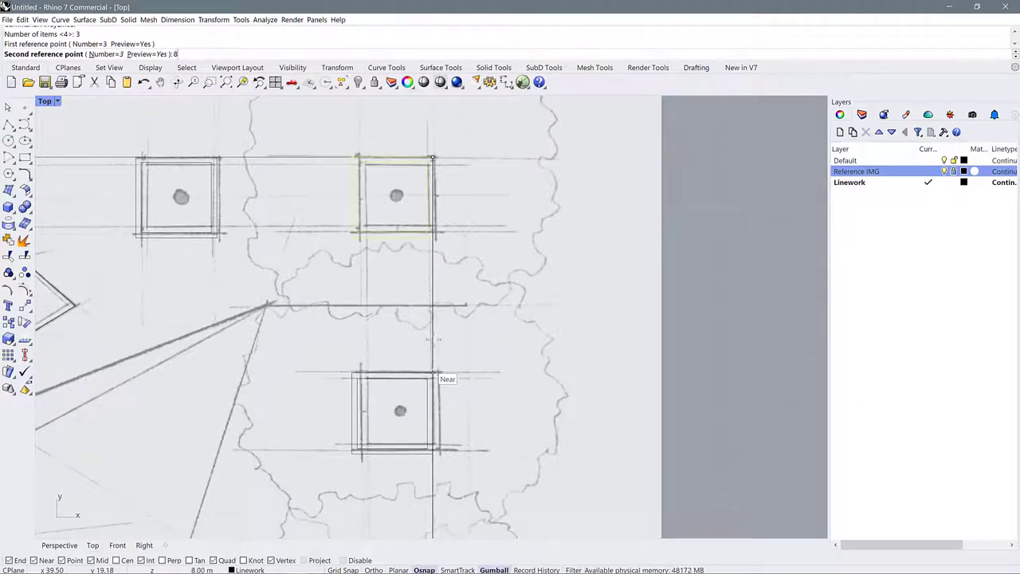
key("Return")
scroll(433, 369, "down", 5)
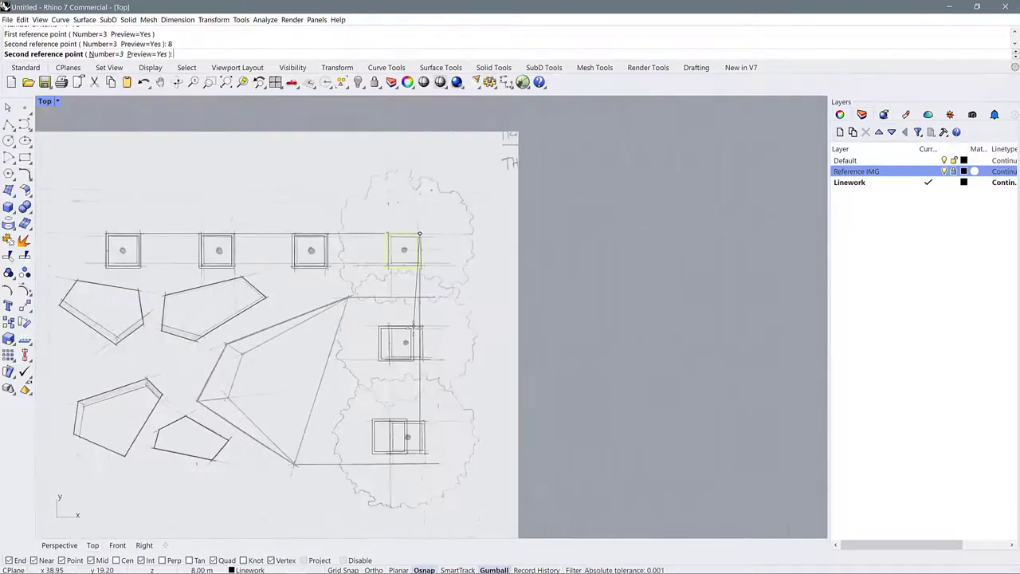
scroll(421, 327, "up", 4)
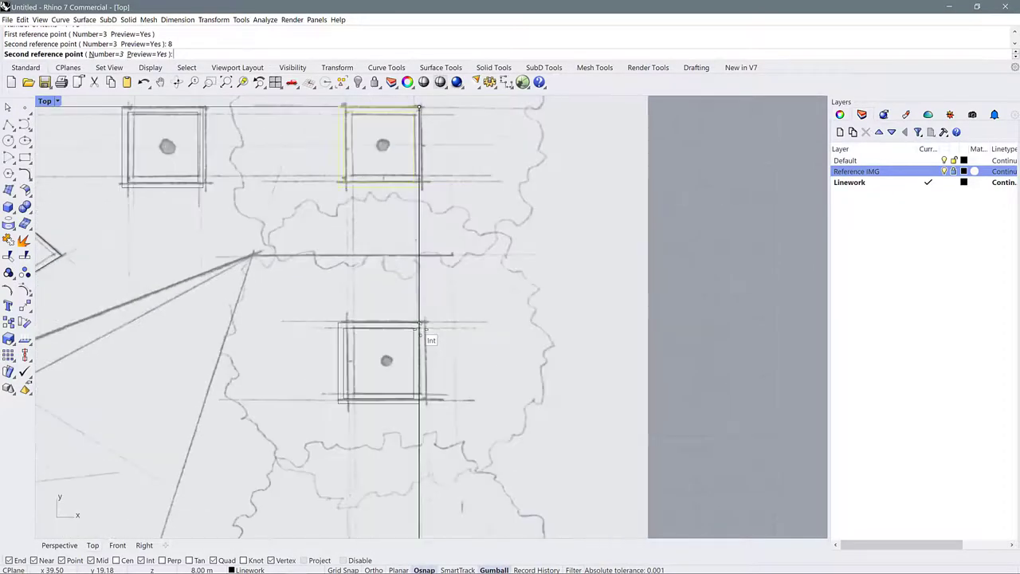
left_click(419, 325)
scroll(477, 335, "down", 6)
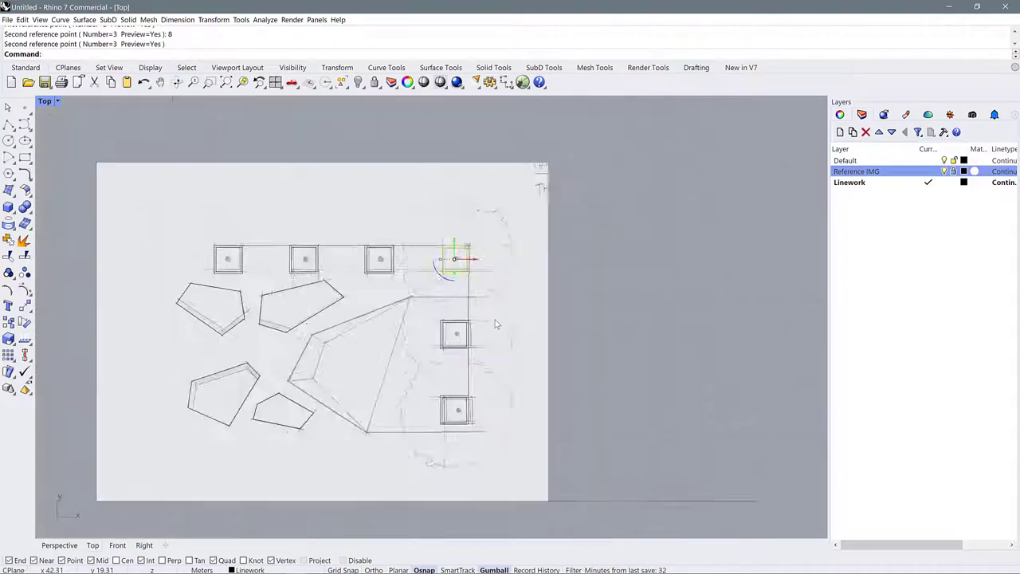
key("Escape")
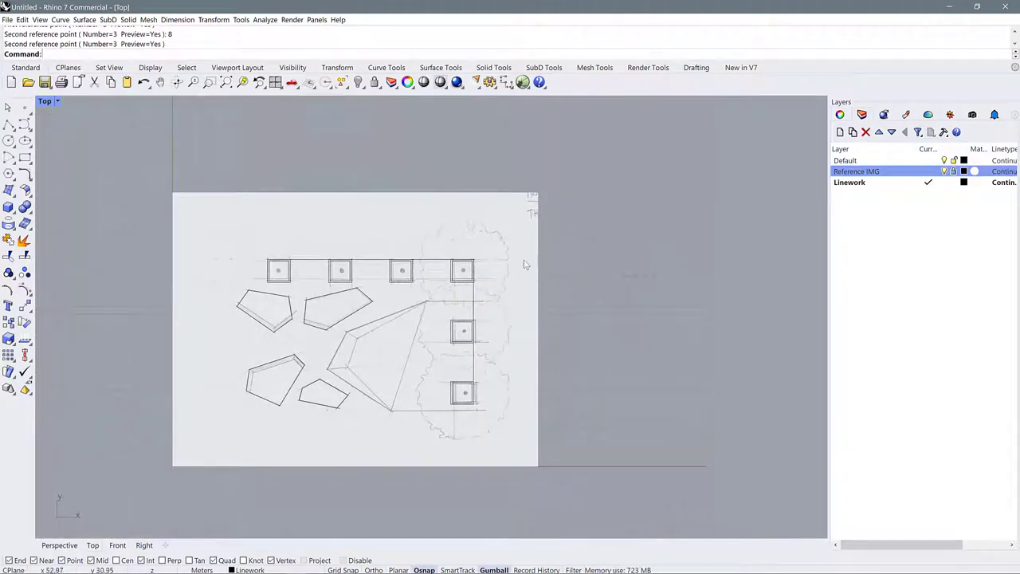
Hide the Reference IMG layer to check the bare linework, and show the layer again, unlocked.
left_click(943, 171)
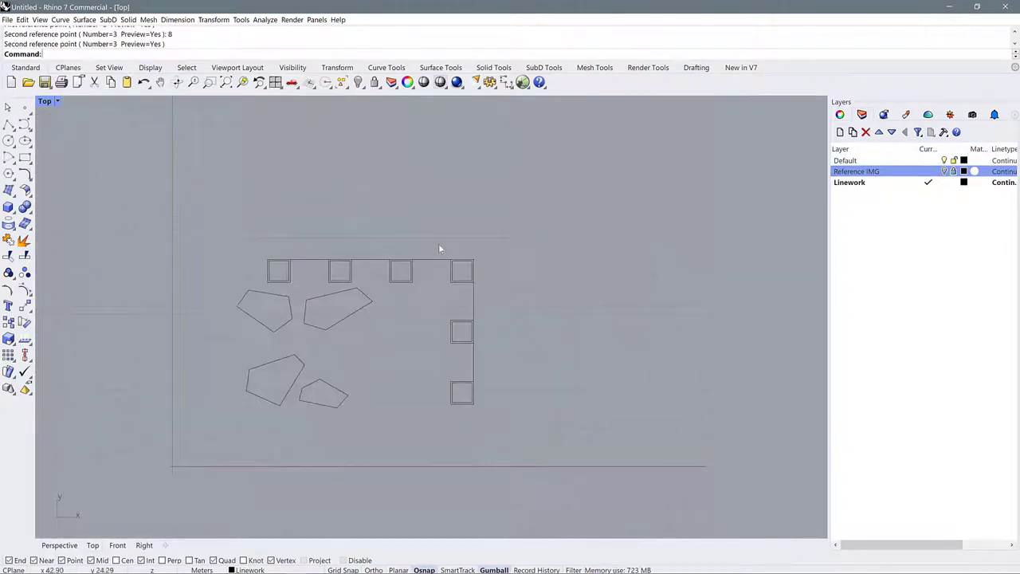
left_click(944, 171)
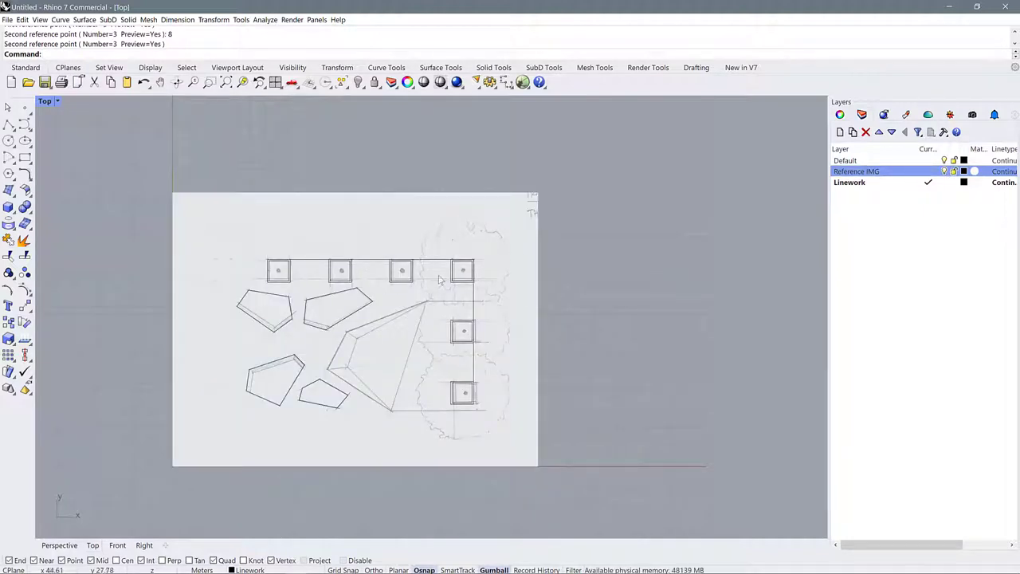
Rotate the scanned image about the first planter's upper-left corner, bringing the sketched upper-right corner of the fourth planter onto the traced top line.
left_click(537, 199)
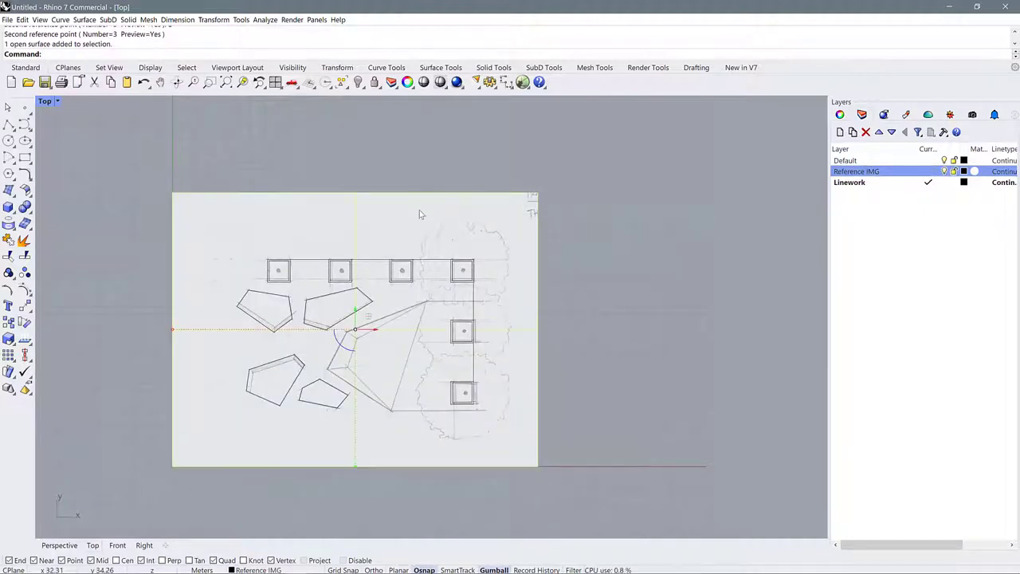
scroll(460, 263, "up", 5)
scroll(484, 250, "down", 3)
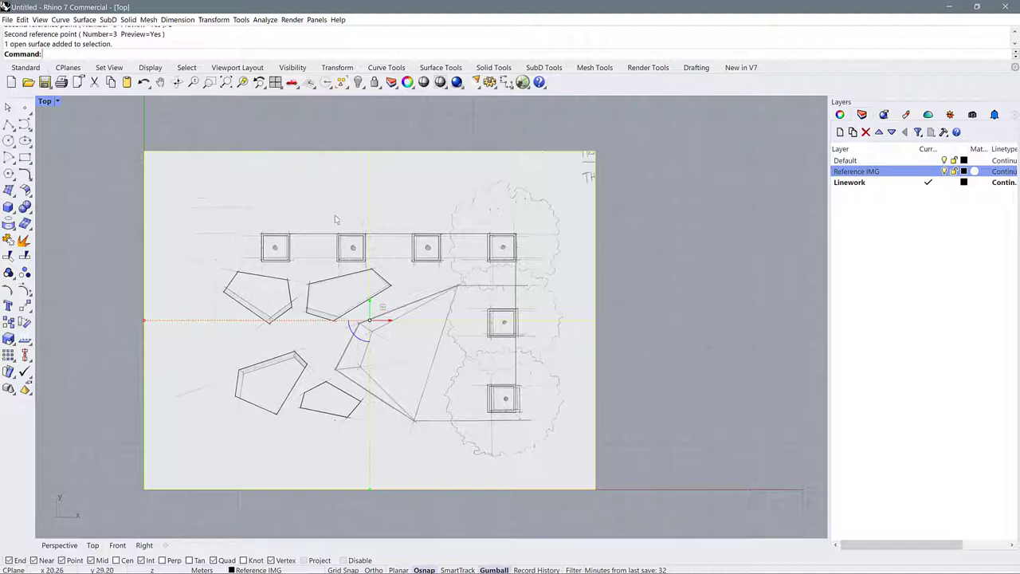
scroll(308, 231, "up", 5)
scroll(309, 241, "down", 3)
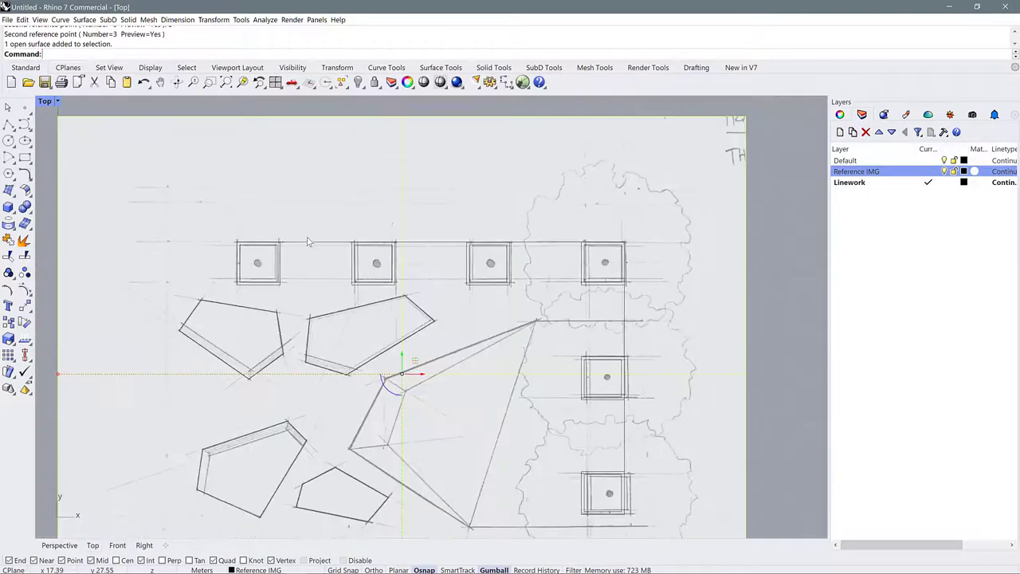
type("RO")
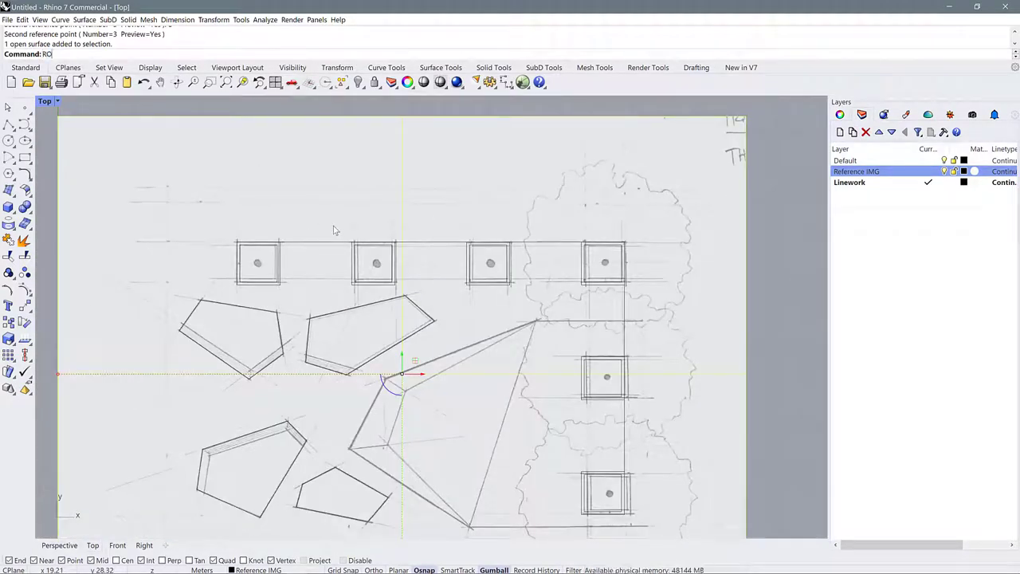
key("Return")
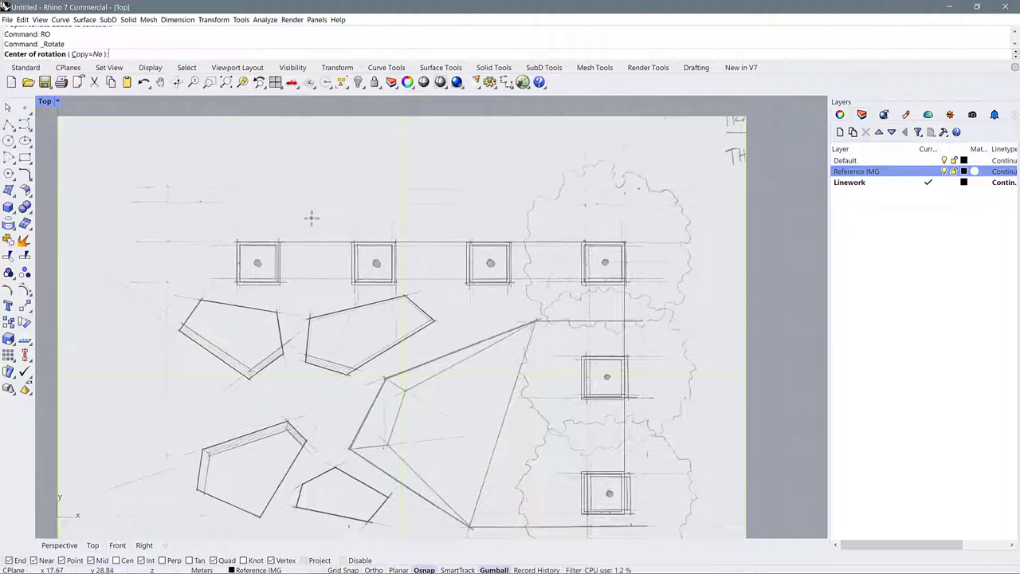
scroll(252, 228, "up", 5)
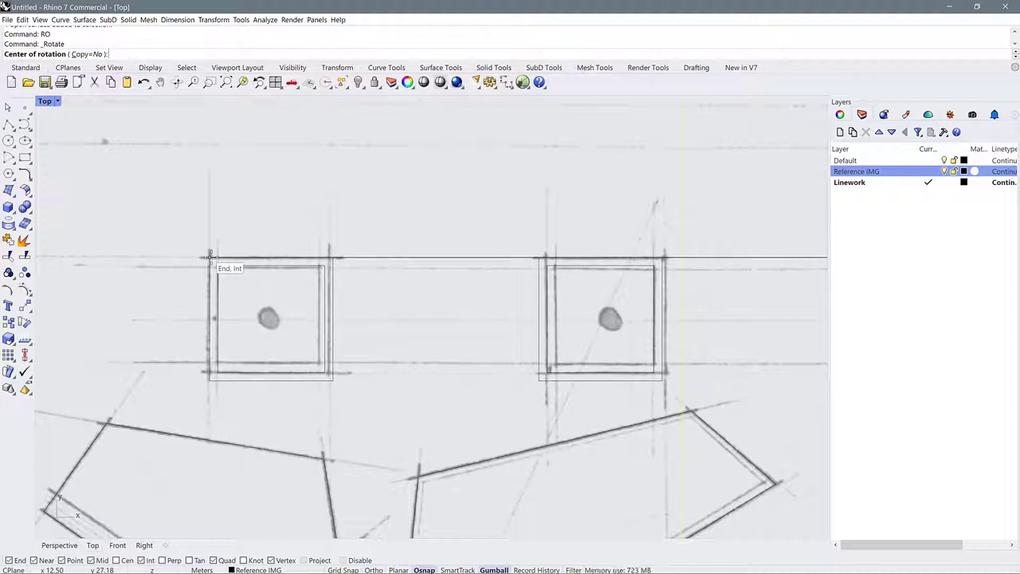
left_click(210, 255)
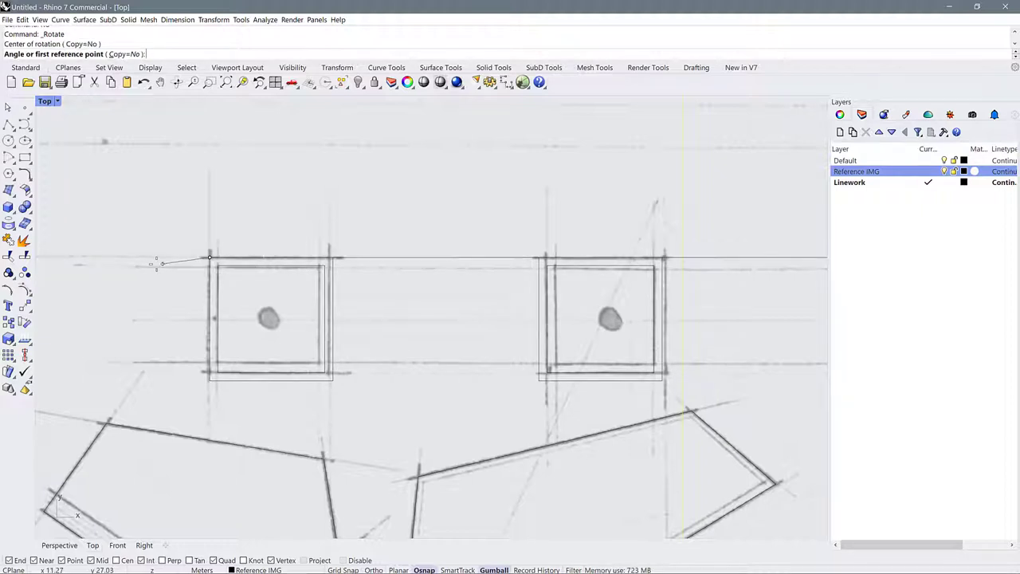
scroll(137, 269, "down", 3)
scroll(137, 269, "down", 2)
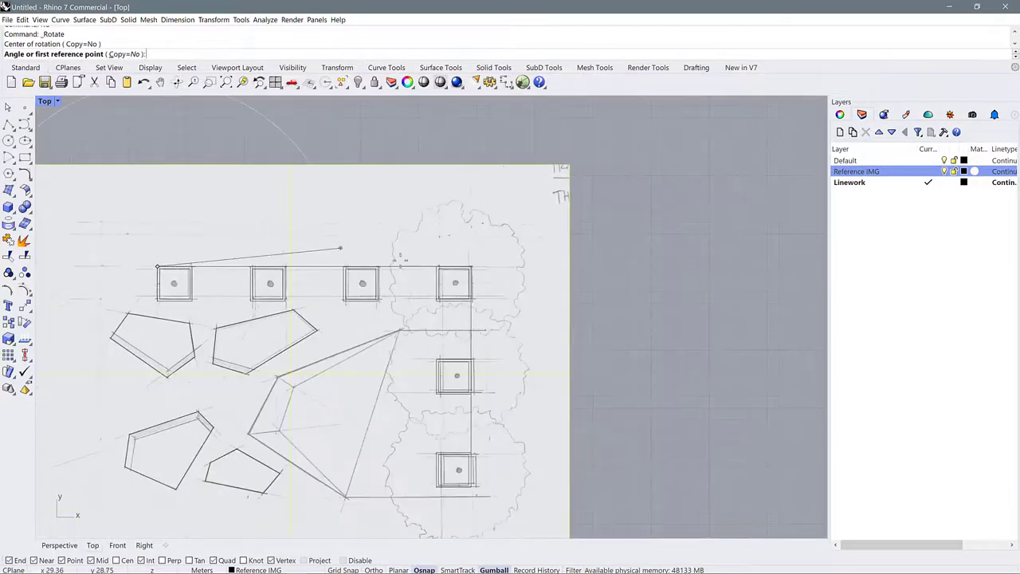
scroll(498, 275, "up", 5)
scroll(500, 275, "up", 3)
scroll(510, 258, "up", 4)
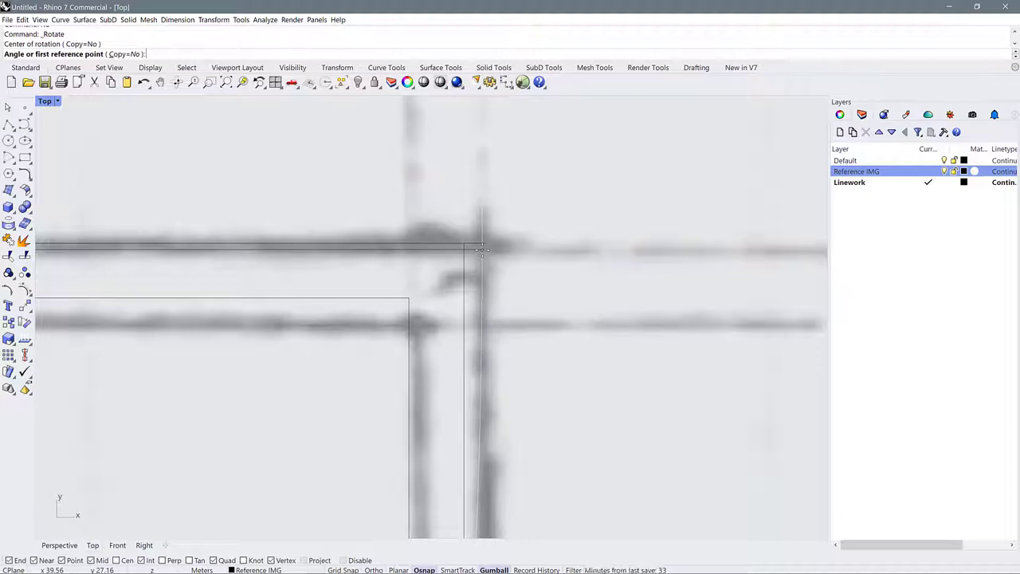
left_click(481, 249)
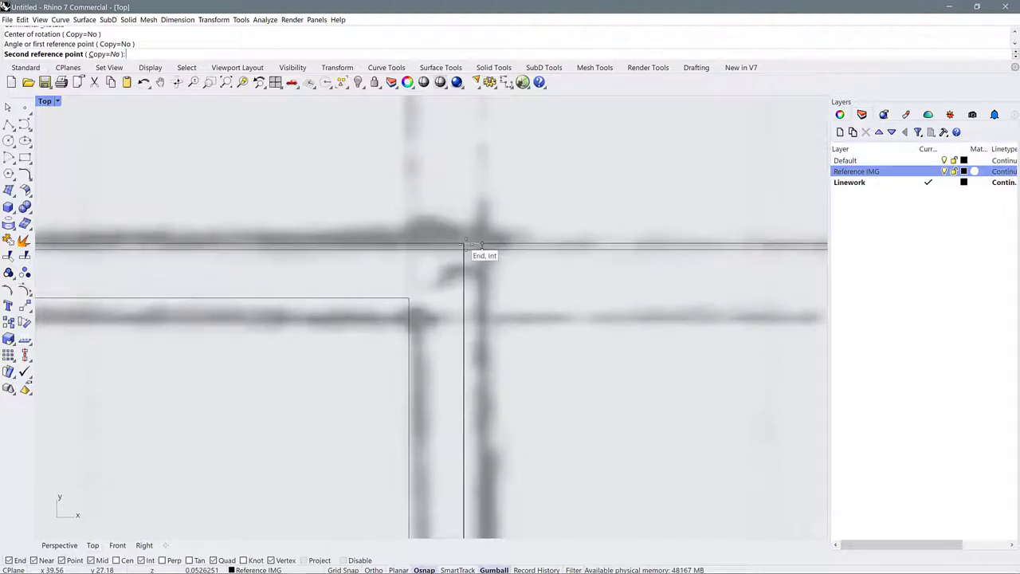
left_click(465, 246)
Examine how the rotated scan lines up with the traced planter squares along the top row and down the right-hand column.
scroll(519, 271, "down", 6)
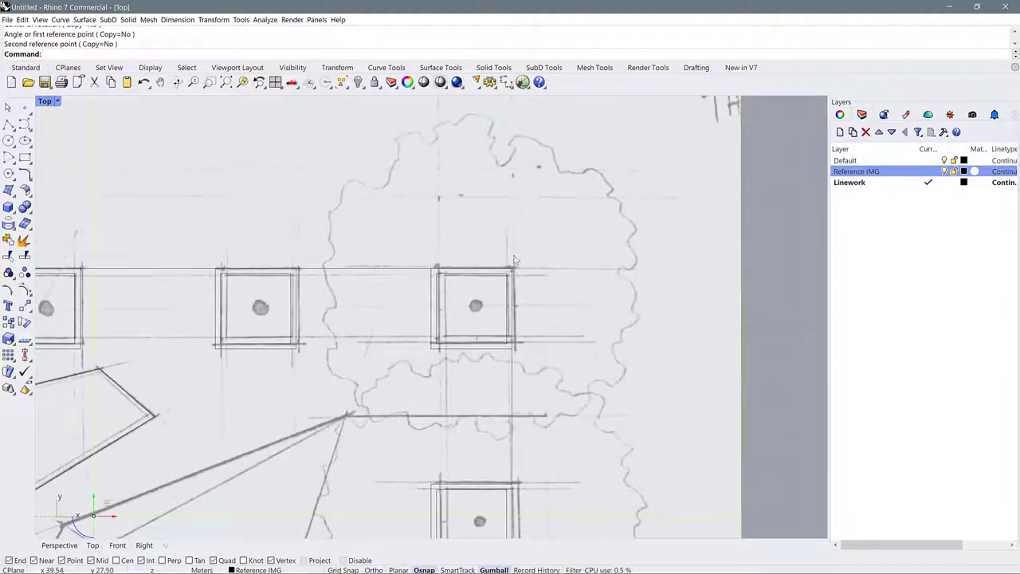
scroll(514, 261, "down", 6)
scroll(569, 405, "up", 8)
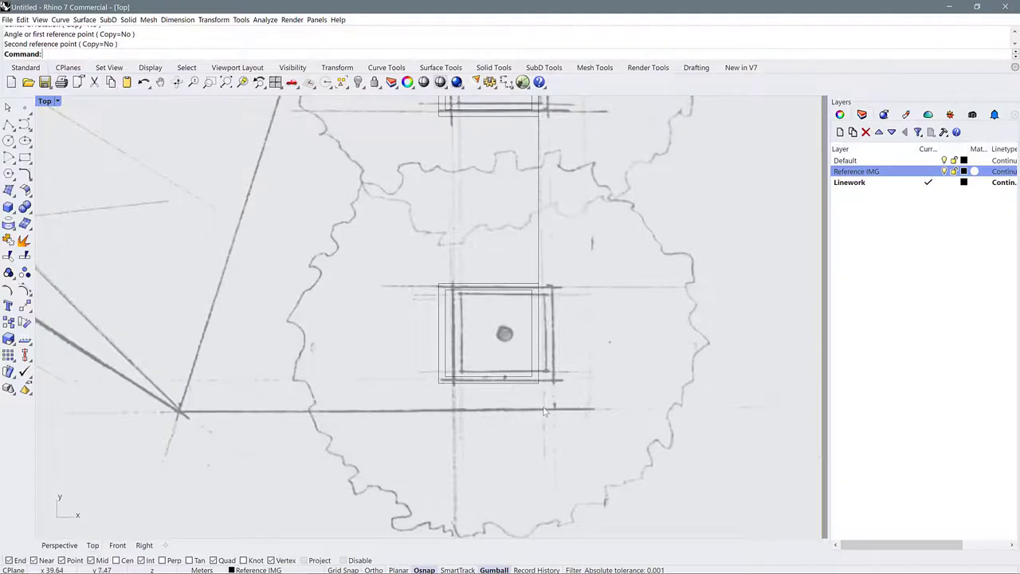
scroll(500, 351, "down", 5)
scroll(292, 231, "up", 6)
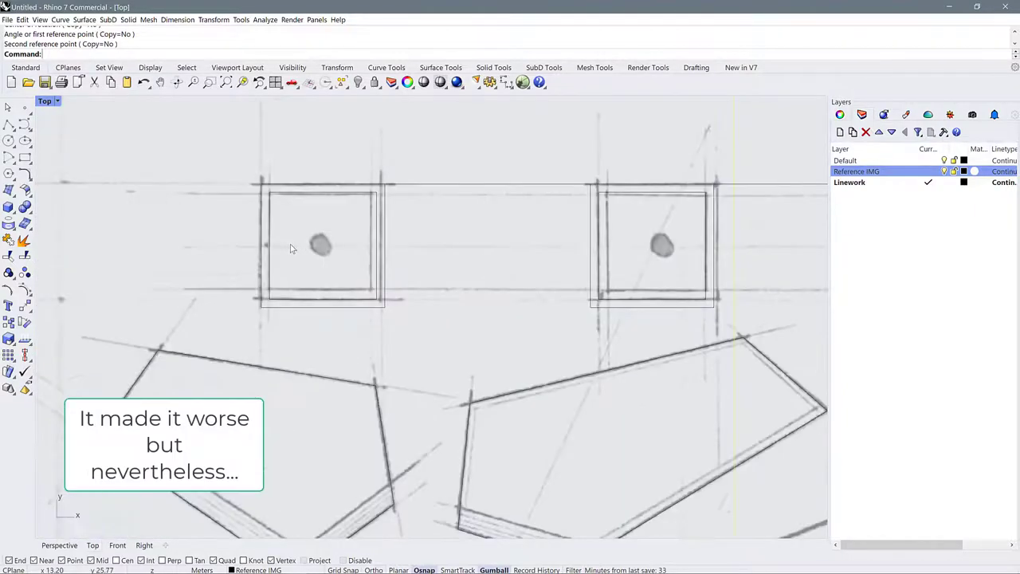
scroll(142, 282, "down", 4)
scroll(748, 278, "up", 6)
scroll(218, 310, "down", 8)
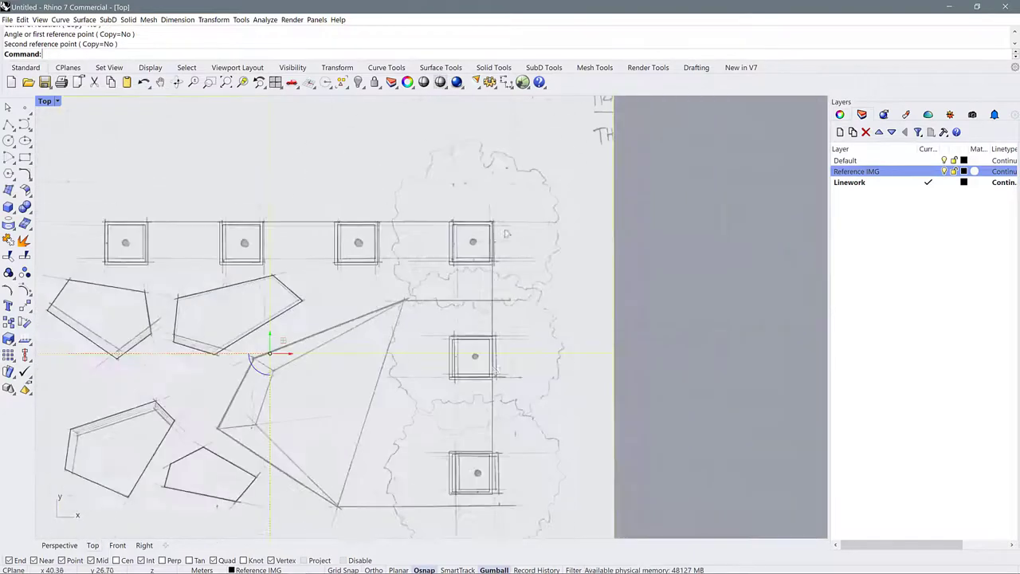
scroll(584, 389, "up", 4)
scroll(558, 266, "down", 3)
scroll(351, 259, "up", 8)
scroll(477, 233, "down", 10)
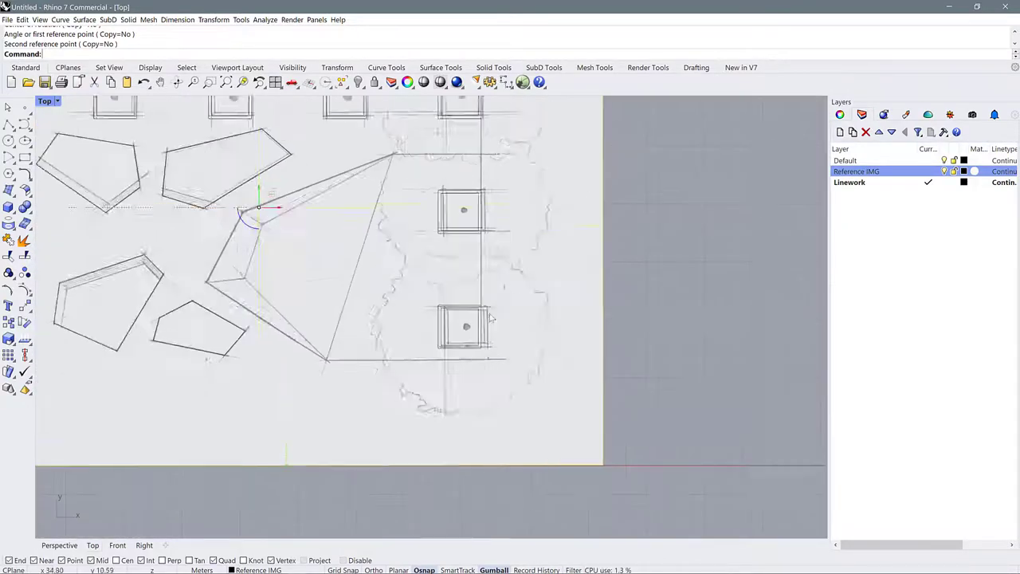
scroll(583, 239, "up", 5)
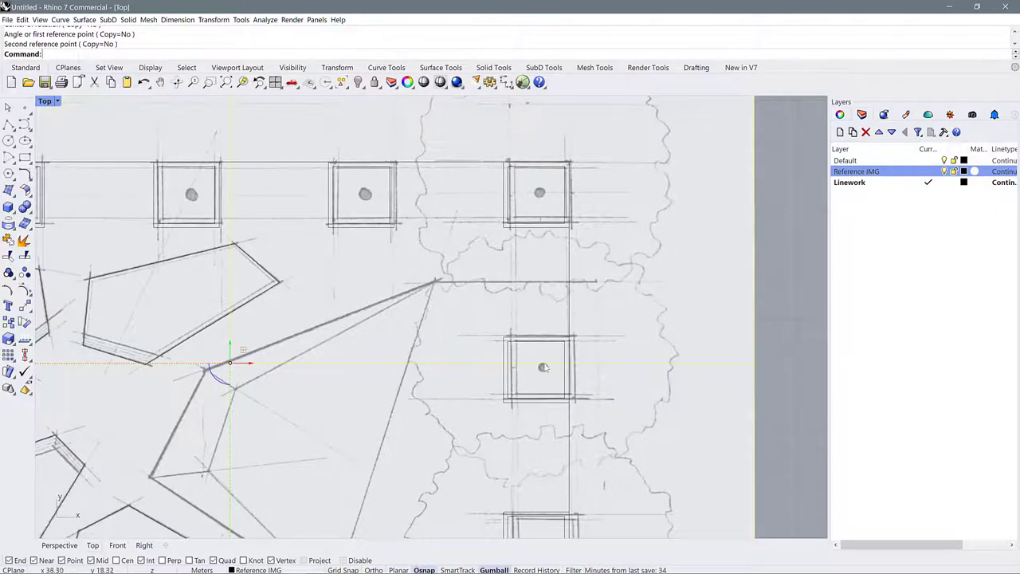
scroll(565, 296, "down", 4)
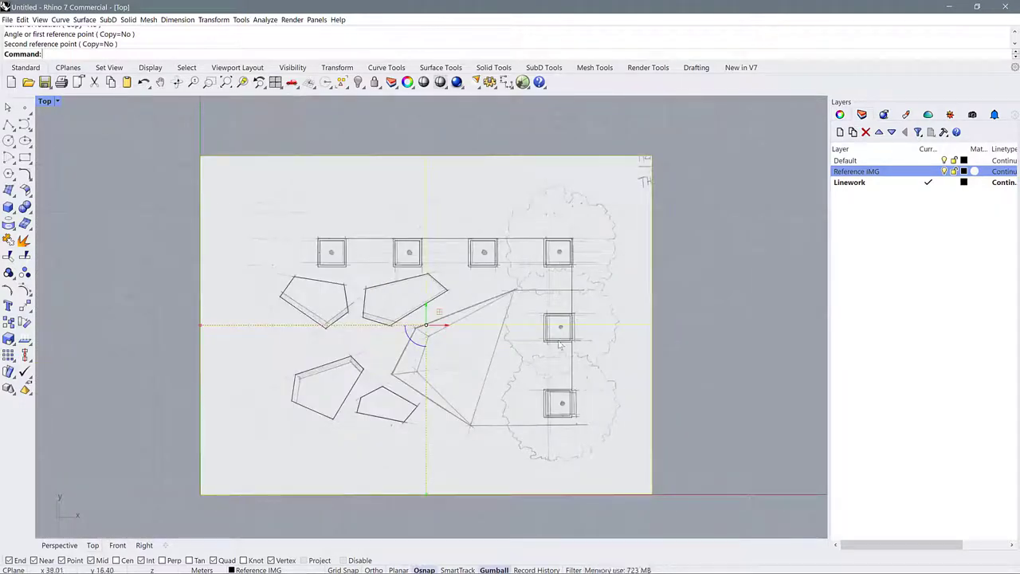
scroll(560, 291, "up", 6)
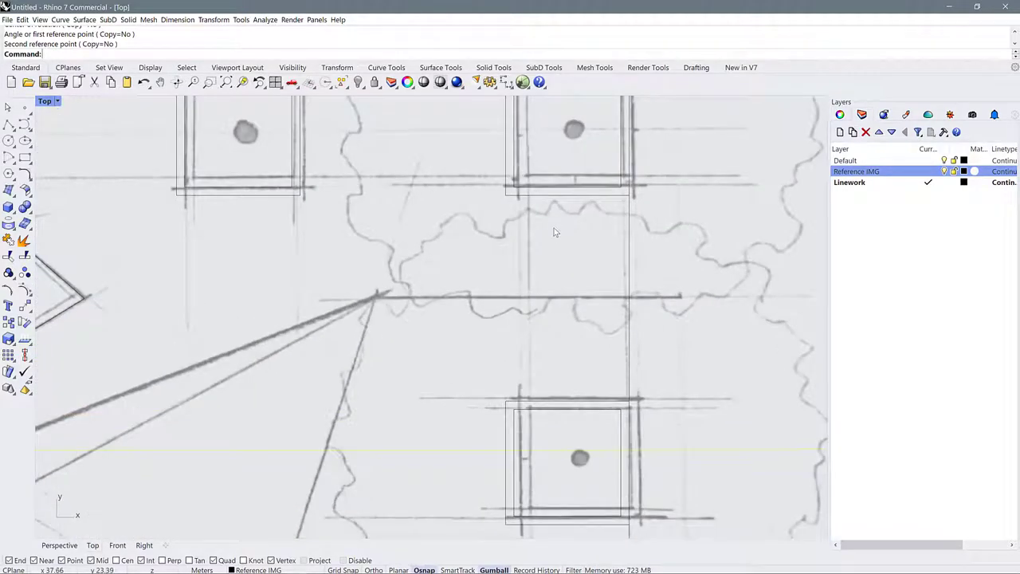
scroll(558, 233, "down", 5)
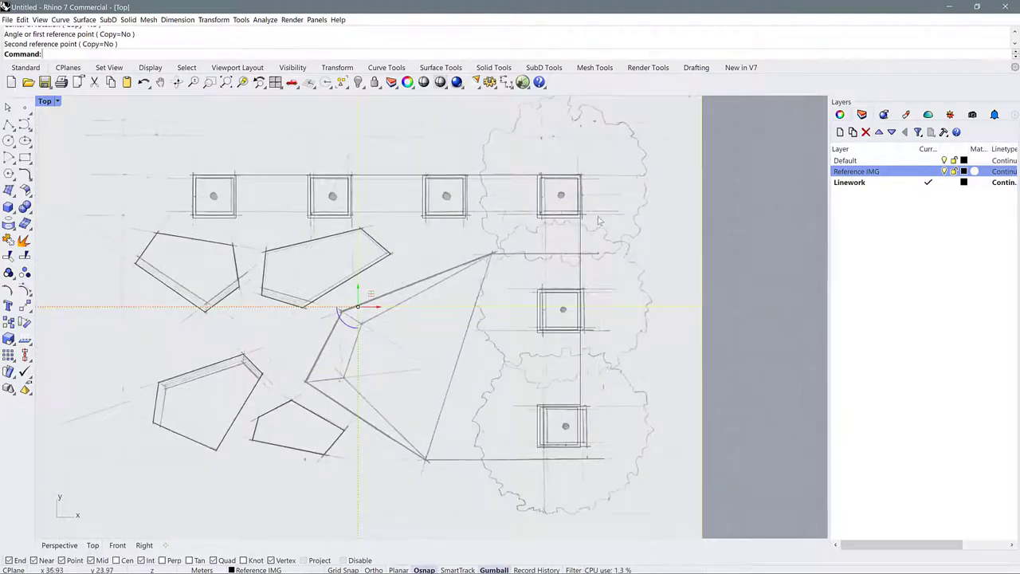
scroll(592, 281, "down", 2)
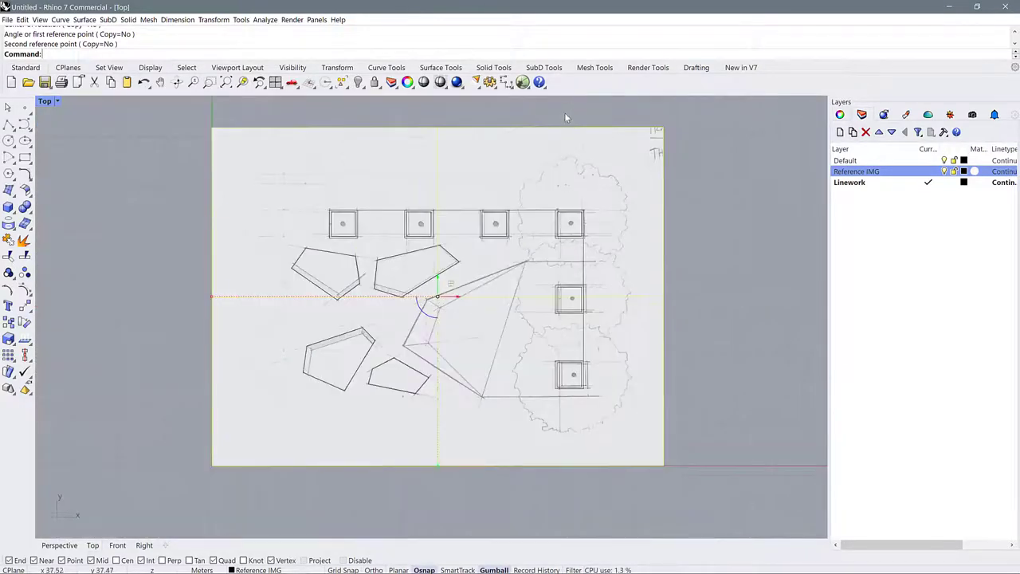
Measure the gap from the bottom edge midpoint of the fourth planter to the top edge of the planter below it.
scroll(574, 225, "up", 6)
scroll(549, 208, "down", 3)
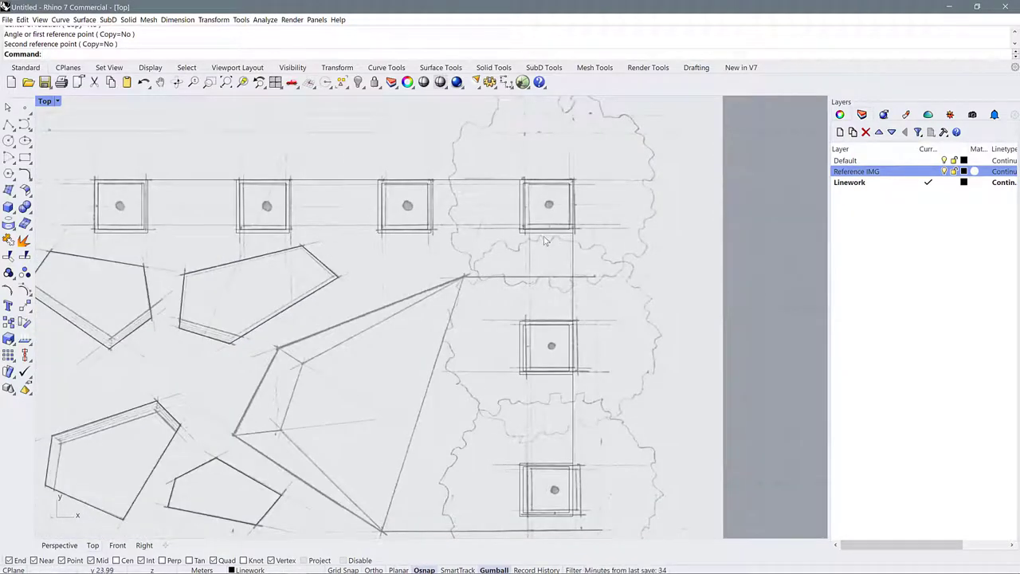
key("Return")
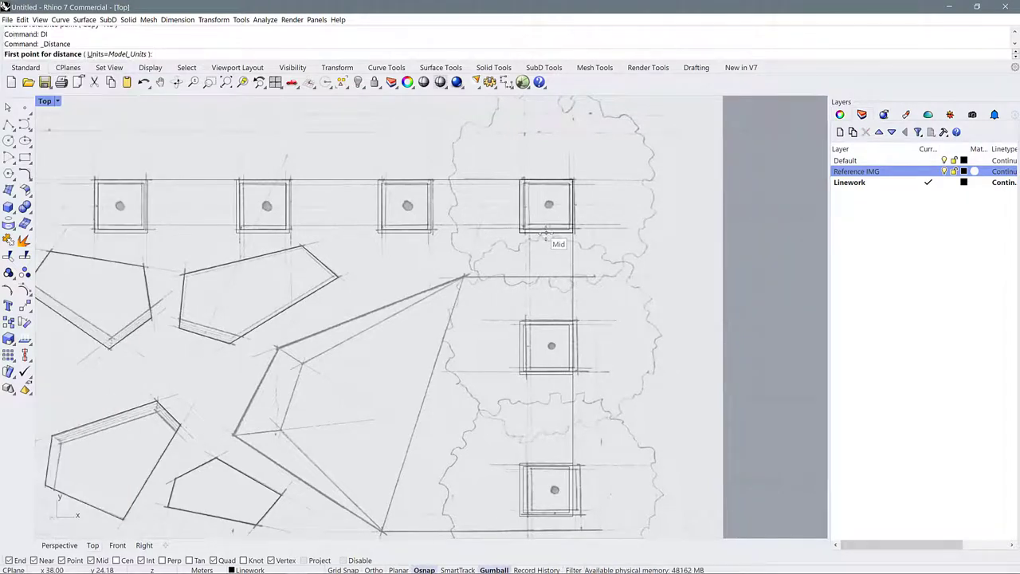
left_click(546, 232)
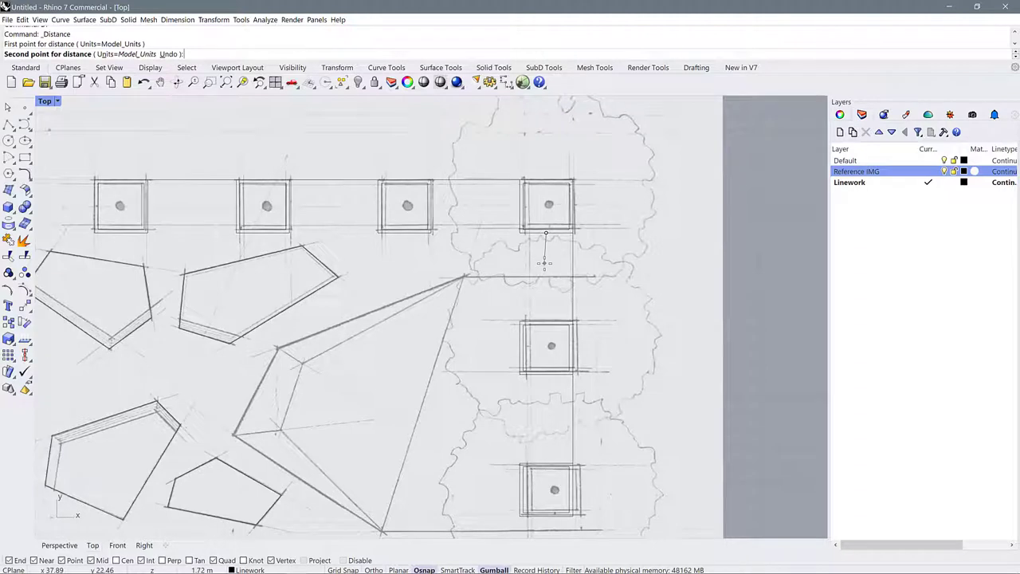
left_click(546, 322)
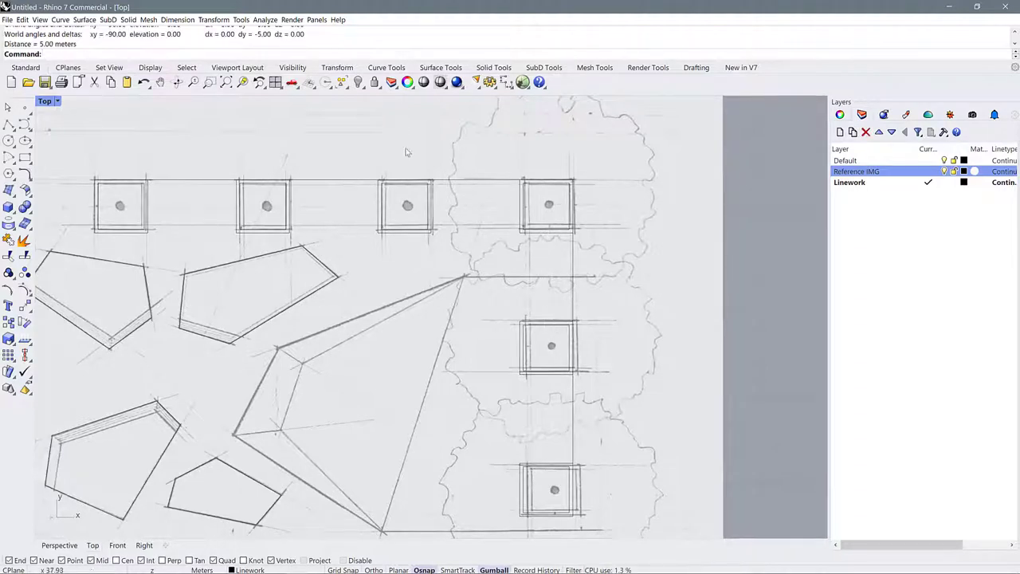
Examine the planter row, the right-hand planter column and the angular shapes against the scanned sketch.
scroll(538, 230, "down", 5)
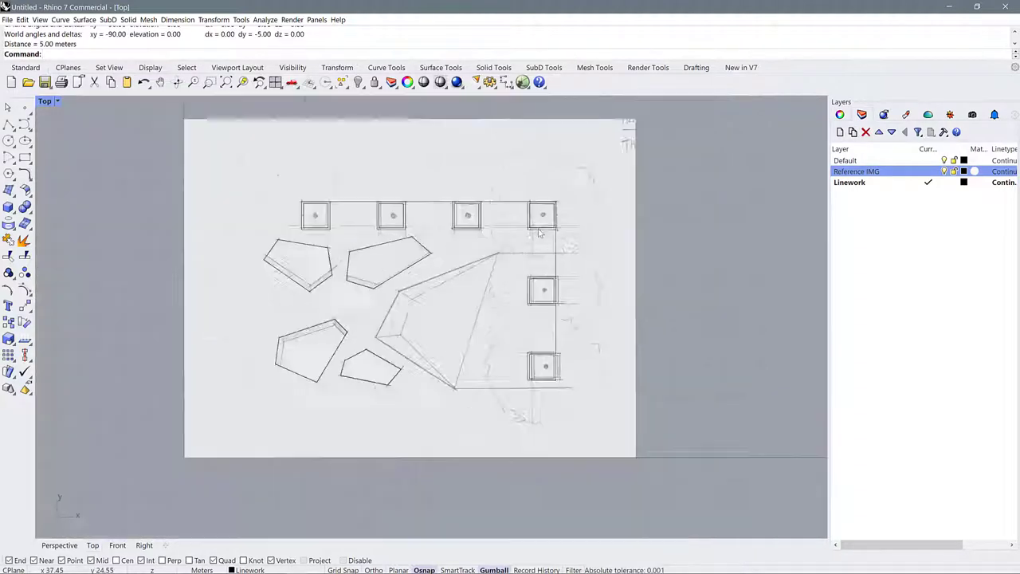
scroll(454, 239, "up", 2)
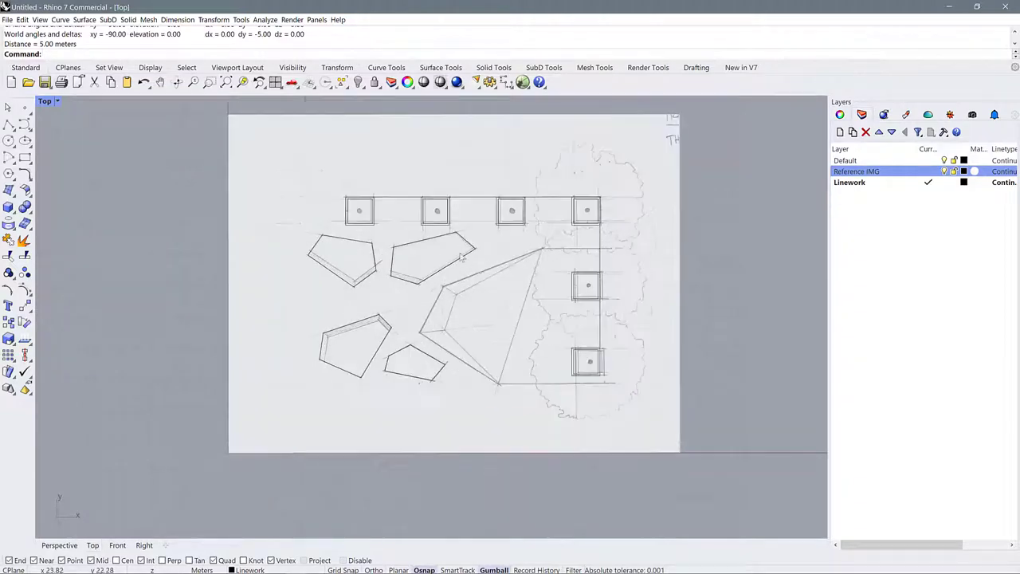
scroll(613, 330, "up", 3)
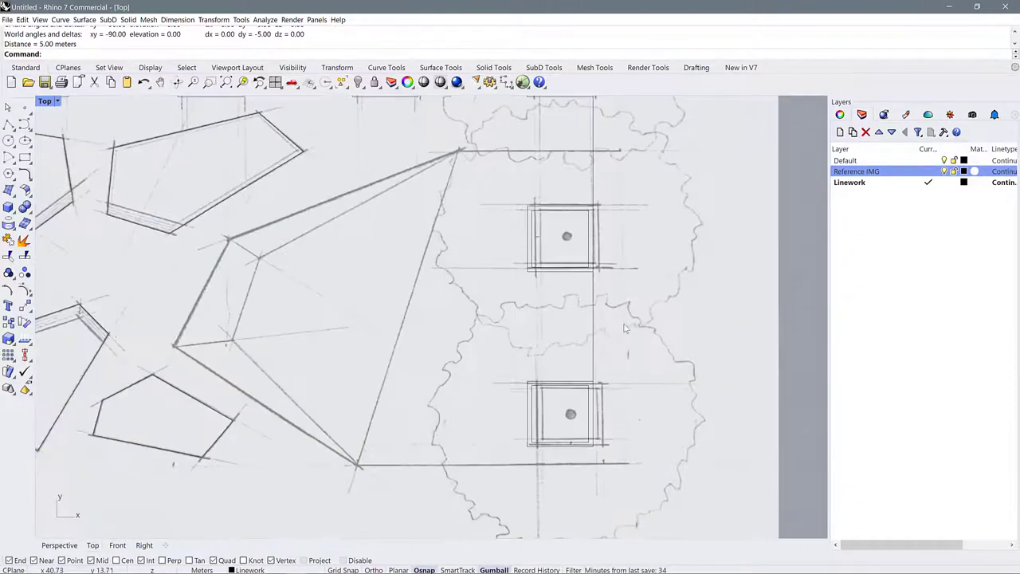
scroll(630, 320, "down", 5)
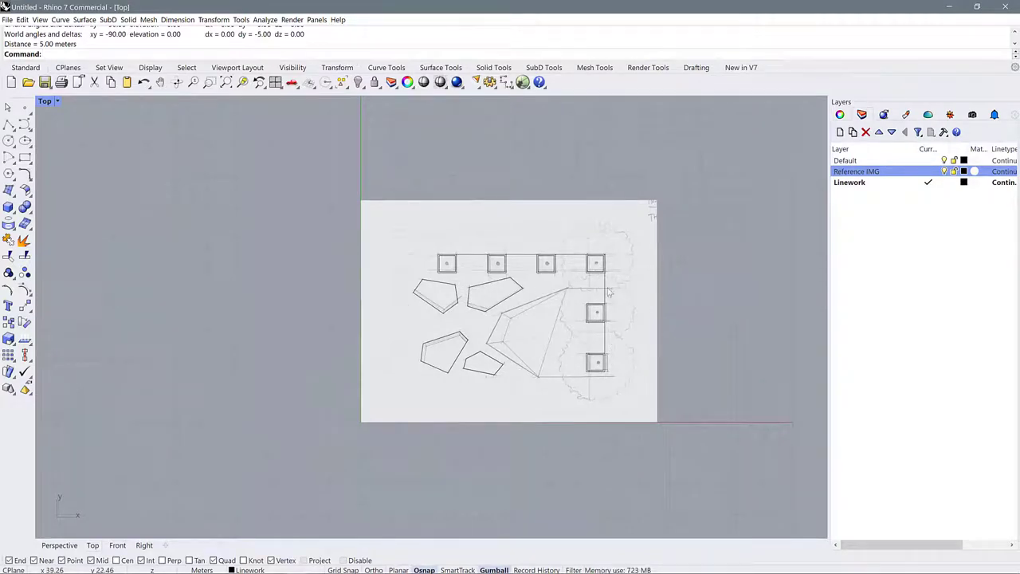
scroll(615, 287, "up", 4)
scroll(535, 377, "down", 3)
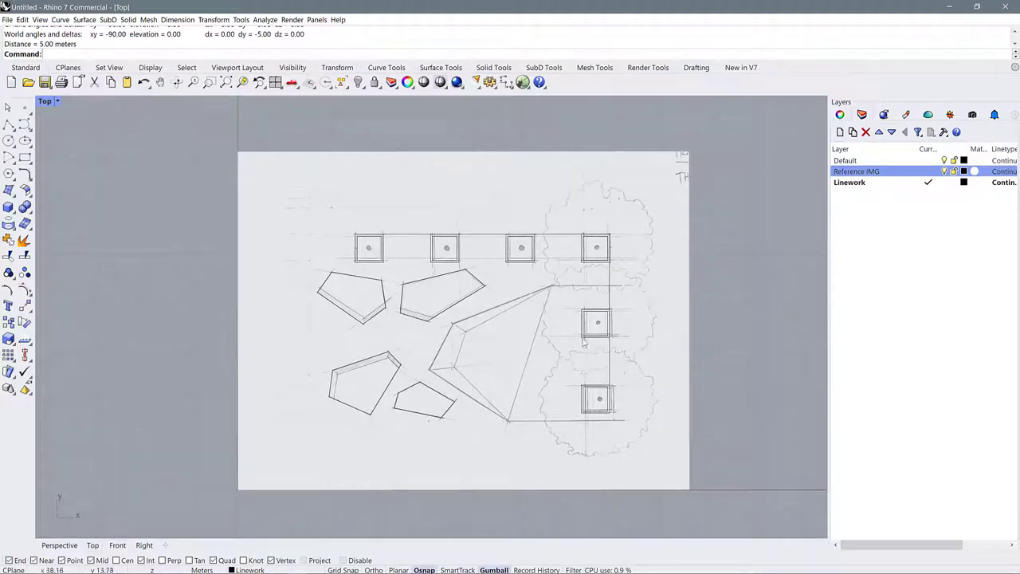
scroll(553, 305, "up", 2)
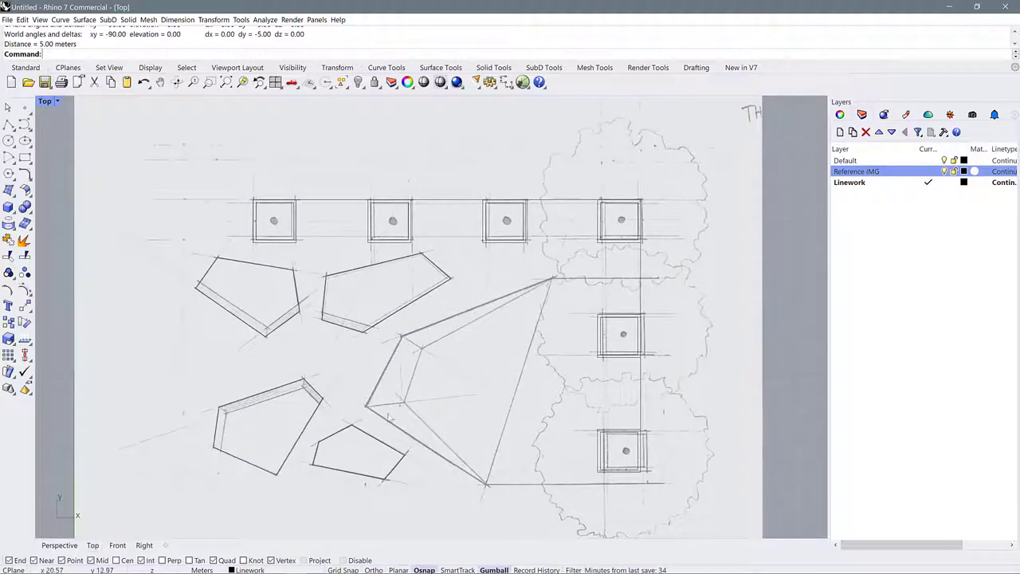
scroll(604, 302, "down", 2)
Trace the two lower edges of the upper-left pentagon with an open three-point polyline snapped to its corners.
scroll(398, 342, "up", 6)
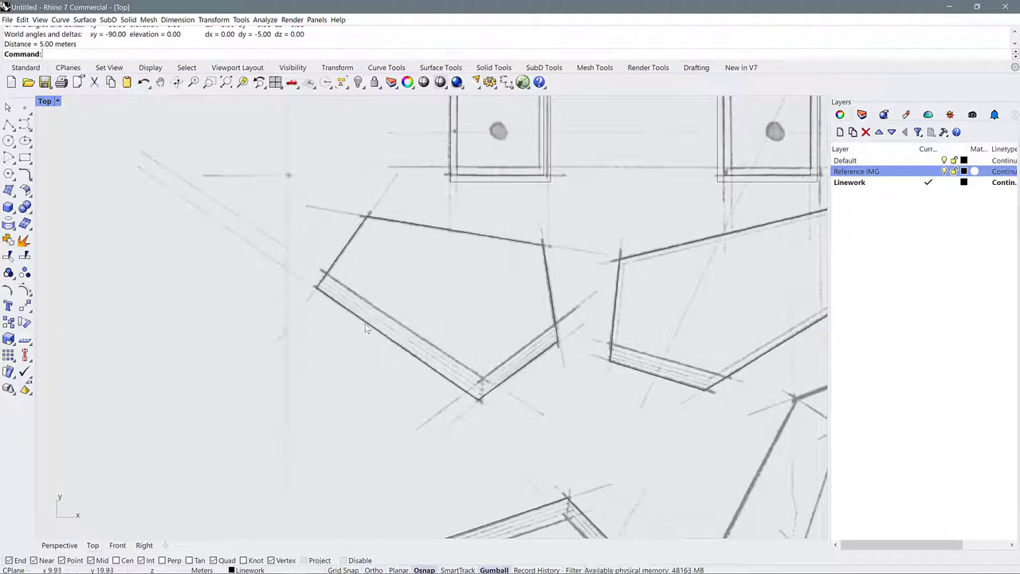
type("l")
key("Return")
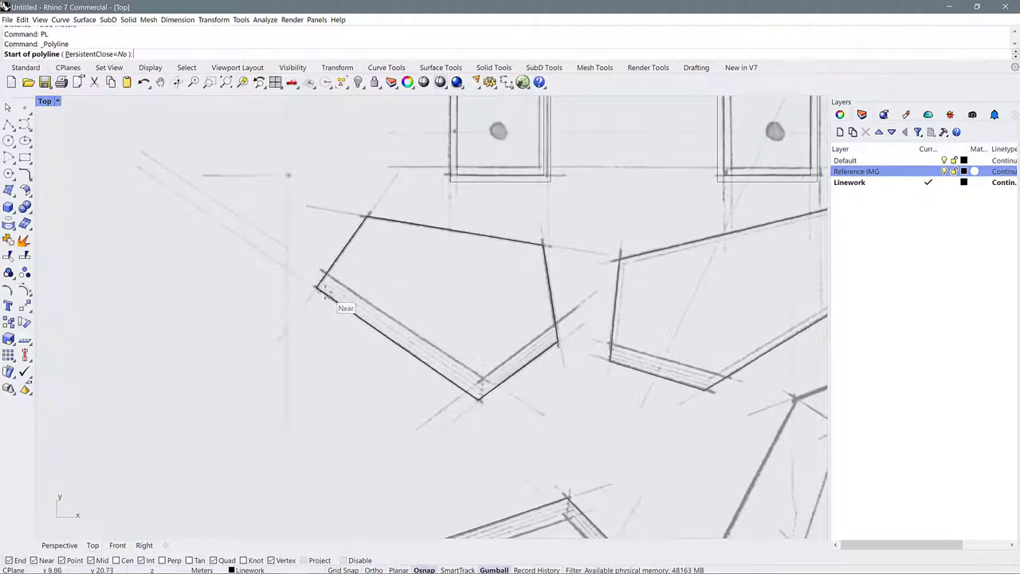
left_click(318, 287)
left_click(478, 399)
left_click(555, 343)
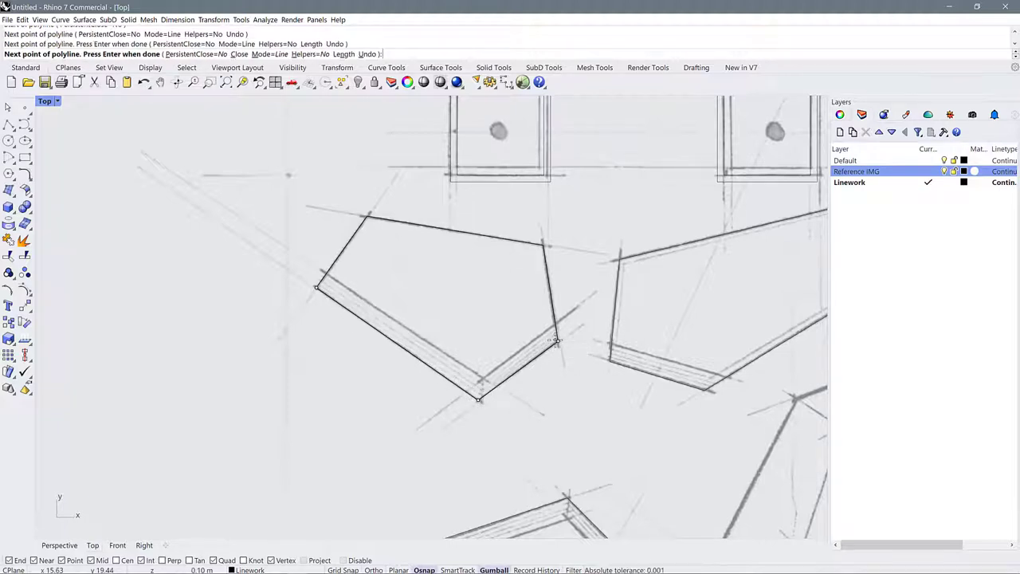
key("Return")
Offset the new open polyline 0.5 m towards the inside of the pentagon and delete the source polyline.
left_click(555, 347)
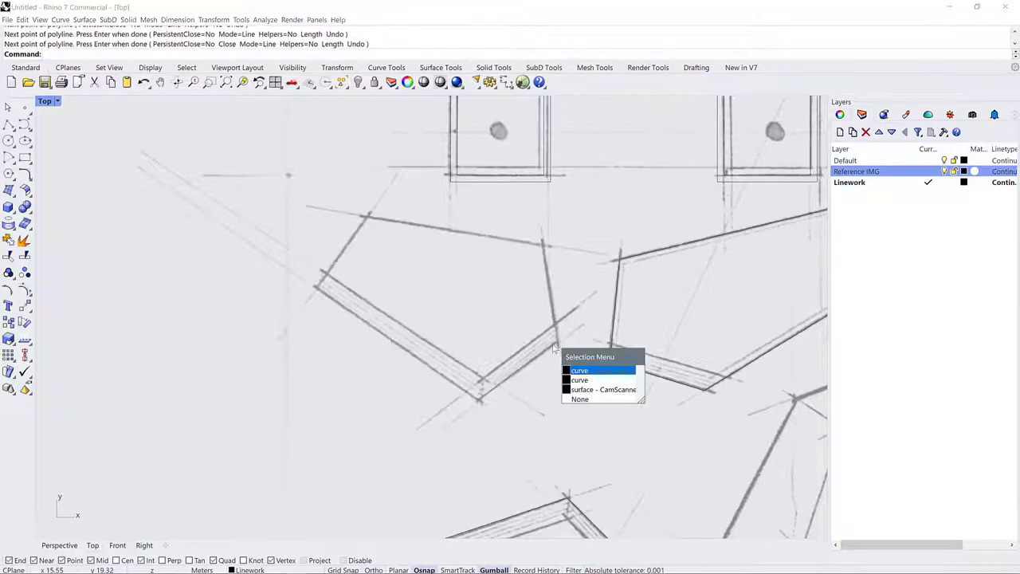
left_click(582, 384)
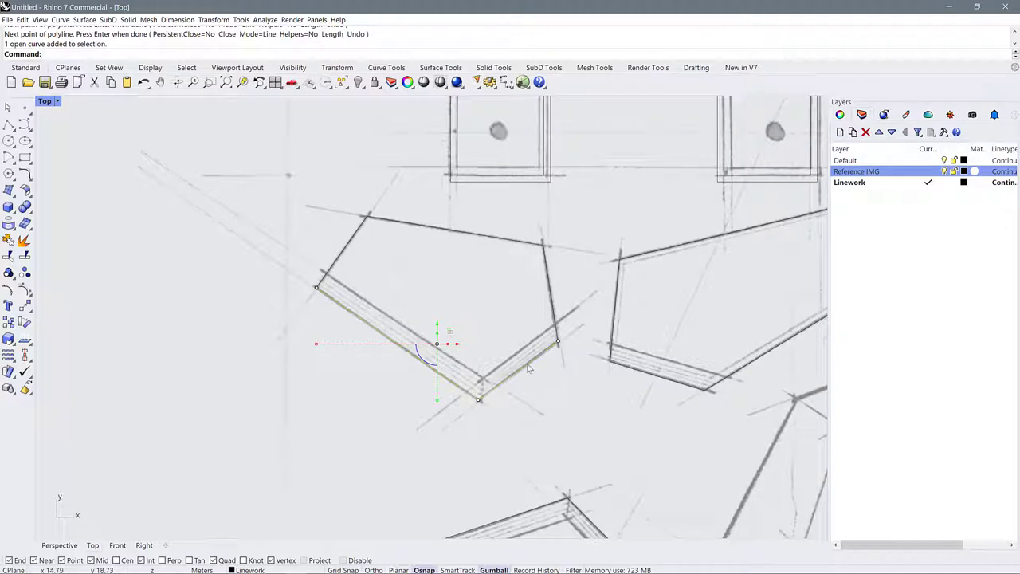
type("O")
key("Return")
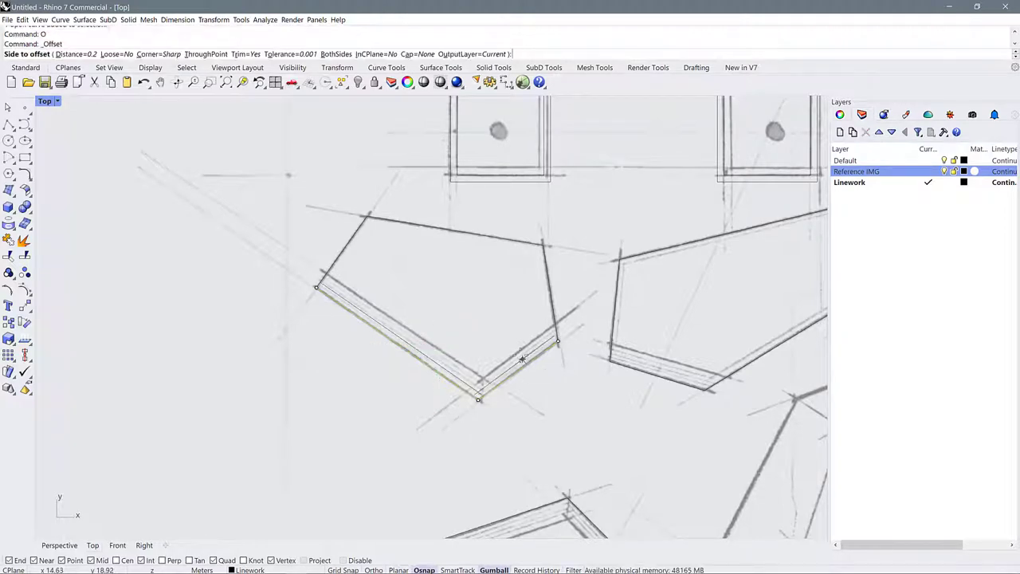
left_click(75, 53)
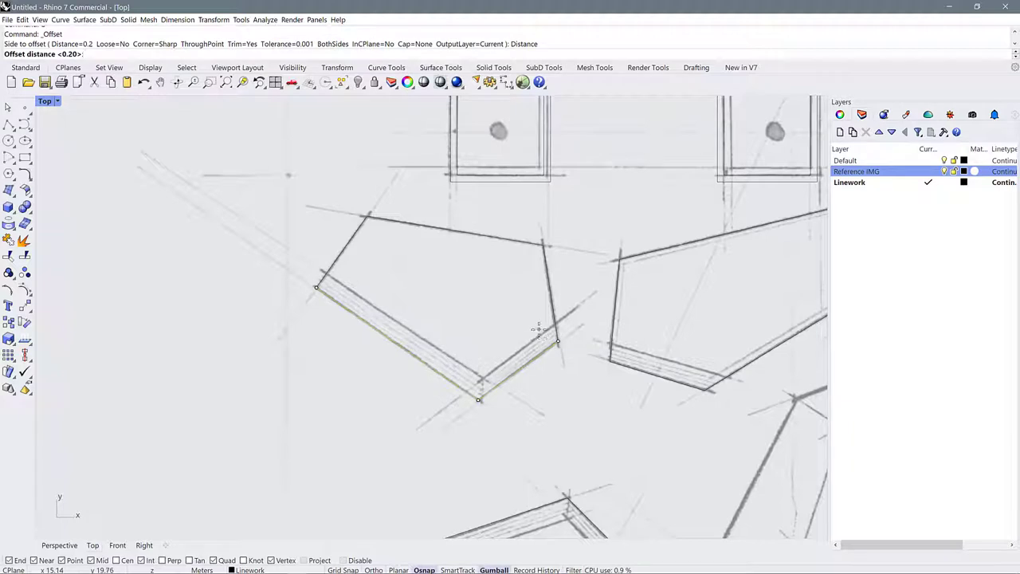
type("5")
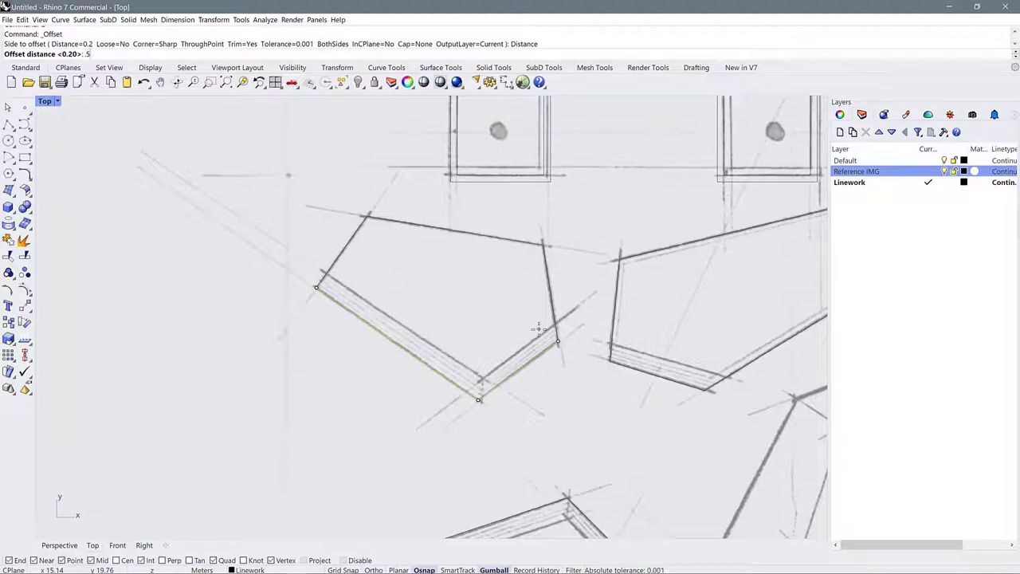
key("Return")
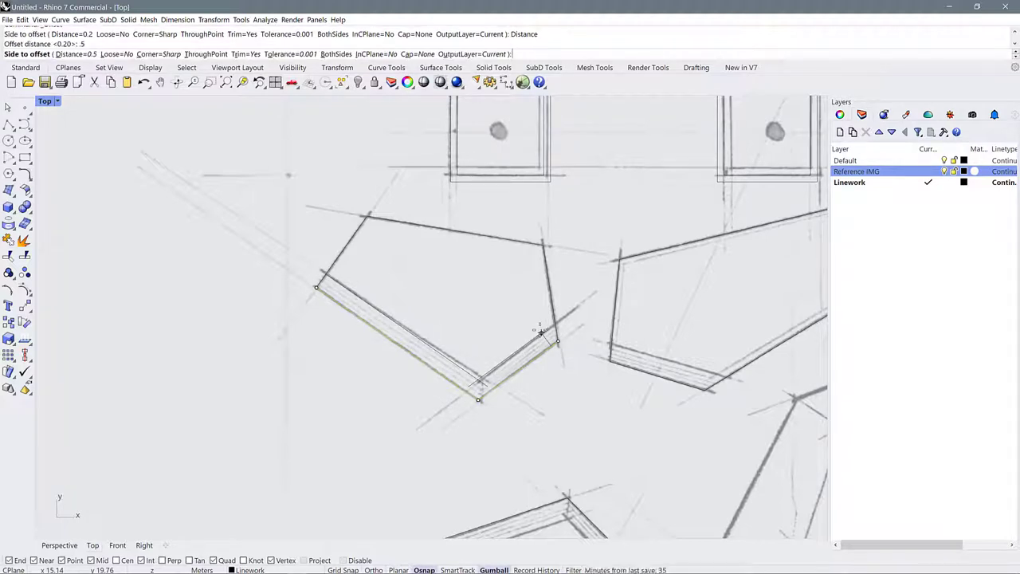
left_click(542, 333)
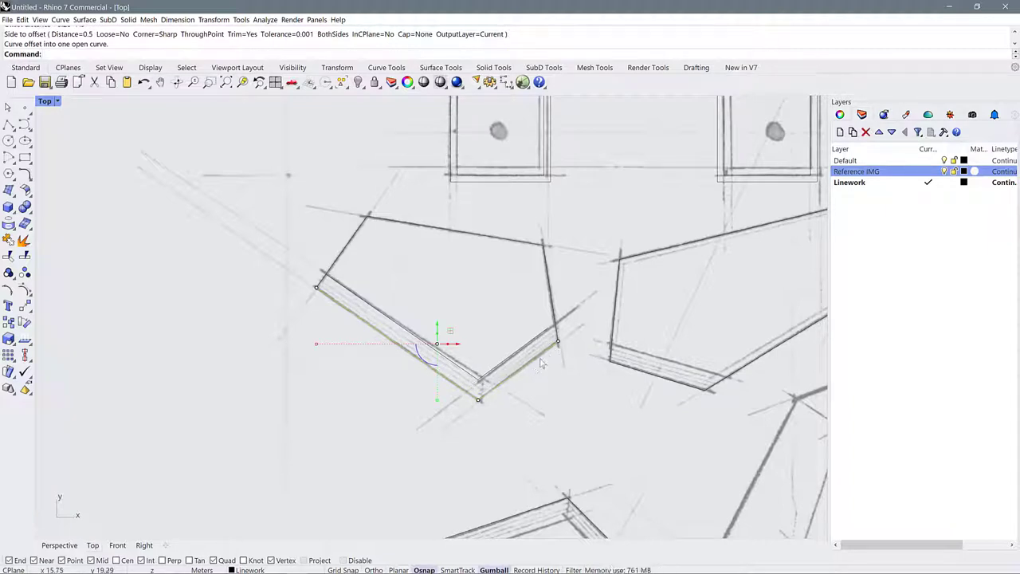
key("Delete")
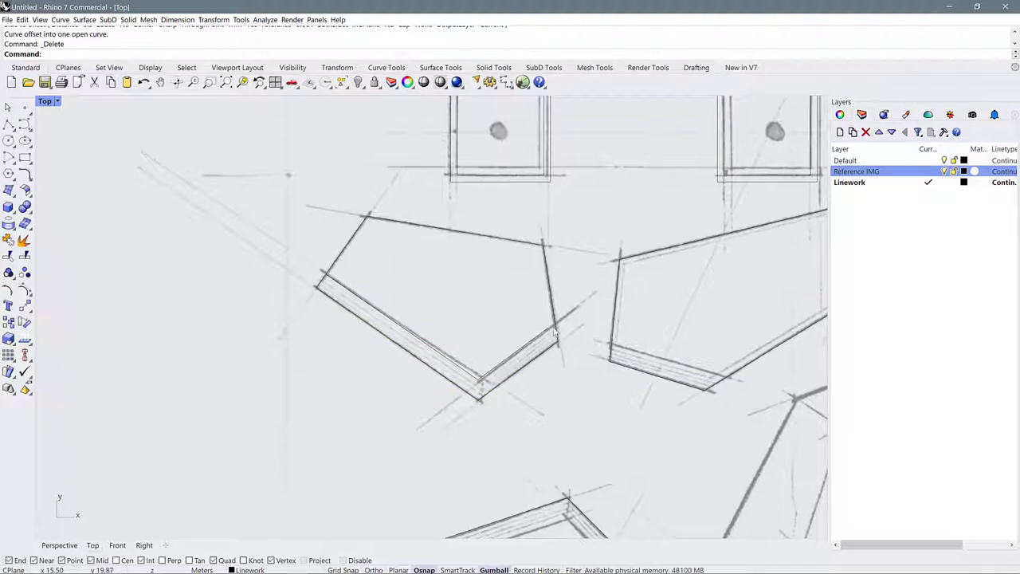
Examine where both ends of the inner offset line meet the upper-left pentagon's side edges.
scroll(624, 326, "up", 3)
scroll(624, 326, "down", 2)
scroll(630, 327, "up", 4)
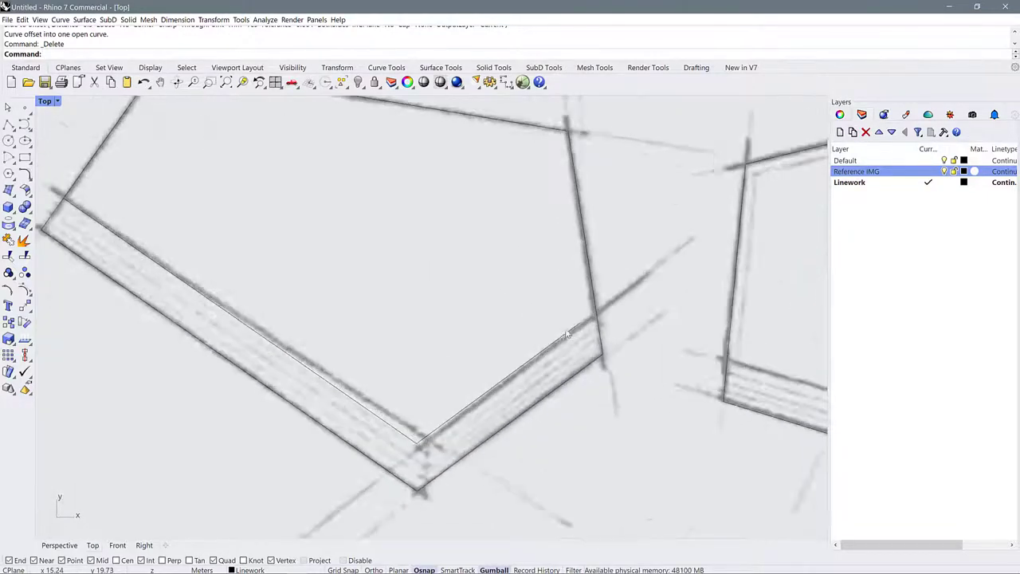
scroll(638, 327, "down", 2)
scroll(637, 327, "down", 2)
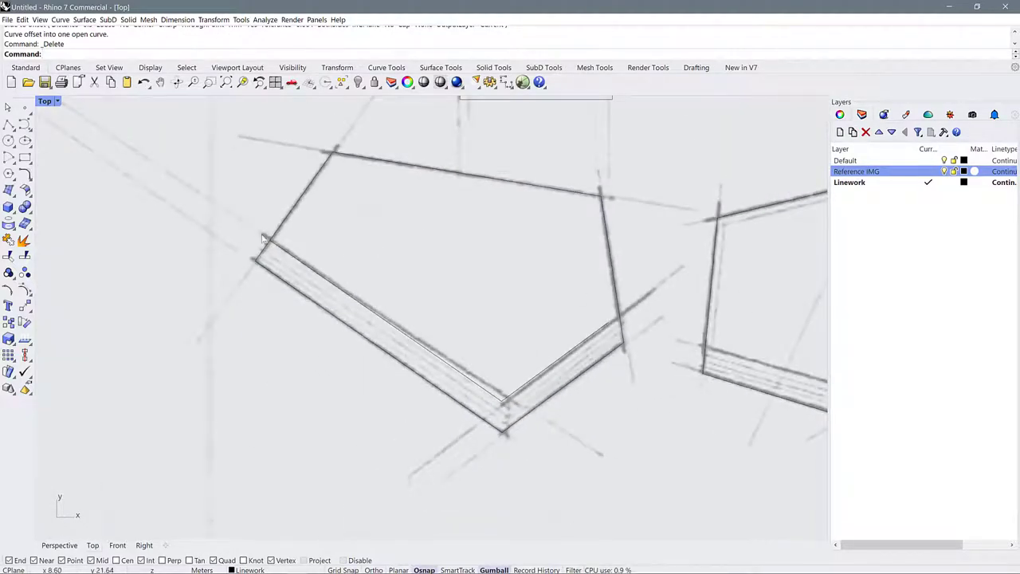
scroll(275, 247, "up", 6)
scroll(311, 244, "up", 3)
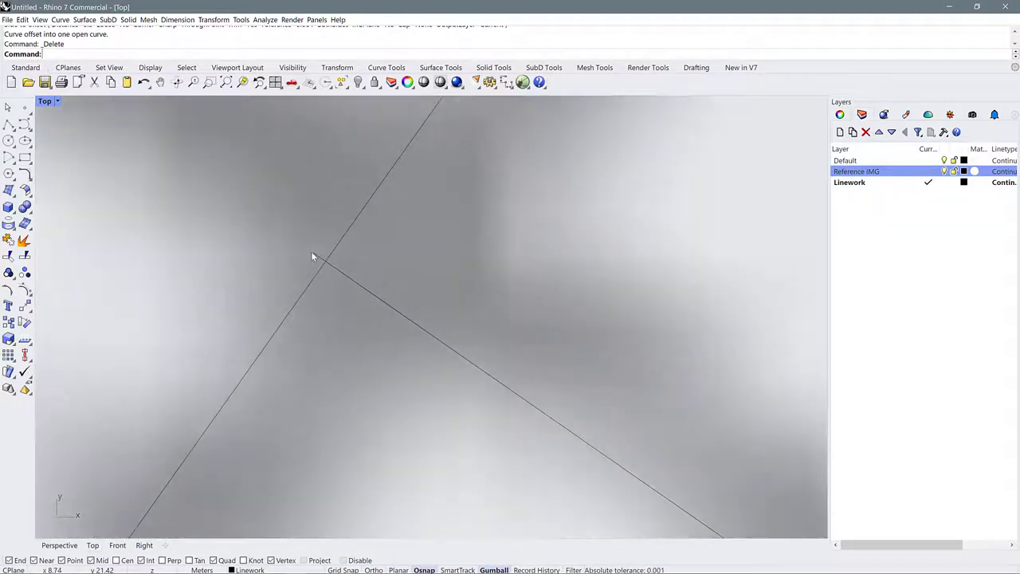
scroll(213, 247, "down", 5)
scroll(194, 243, "up", 4)
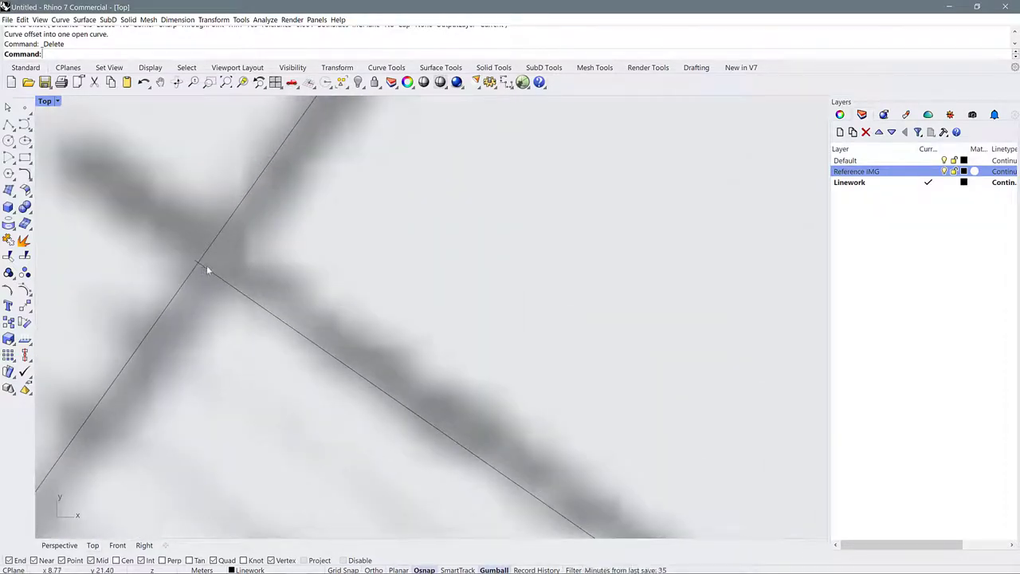
scroll(122, 257, "down", 4)
scroll(526, 412, "up", 3)
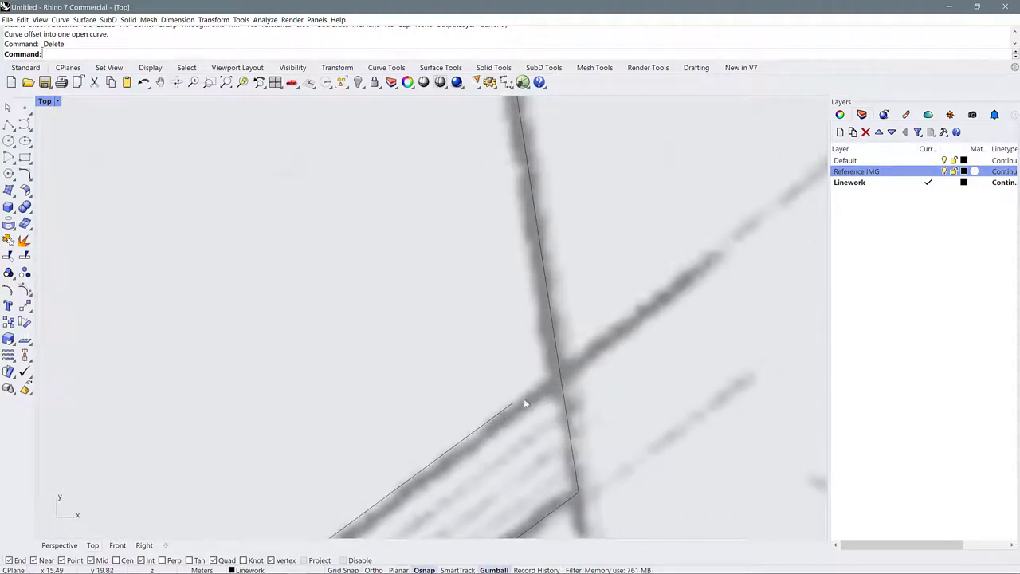
scroll(630, 313, "down", 2)
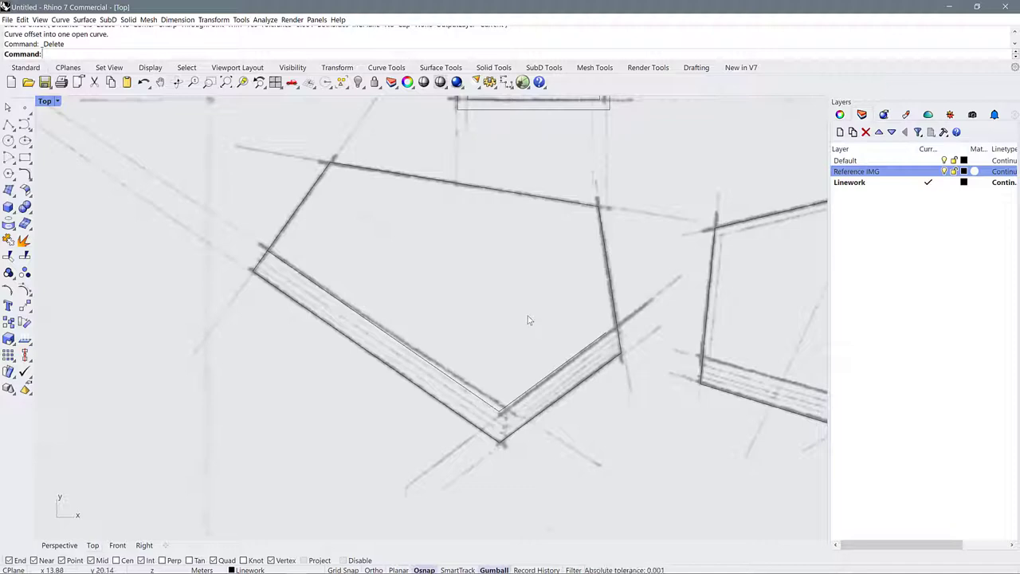
Extend the right end of the inner offset line to the pentagon's right edge, using the pentagon outline as the boundary.
type("x")
key("Return")
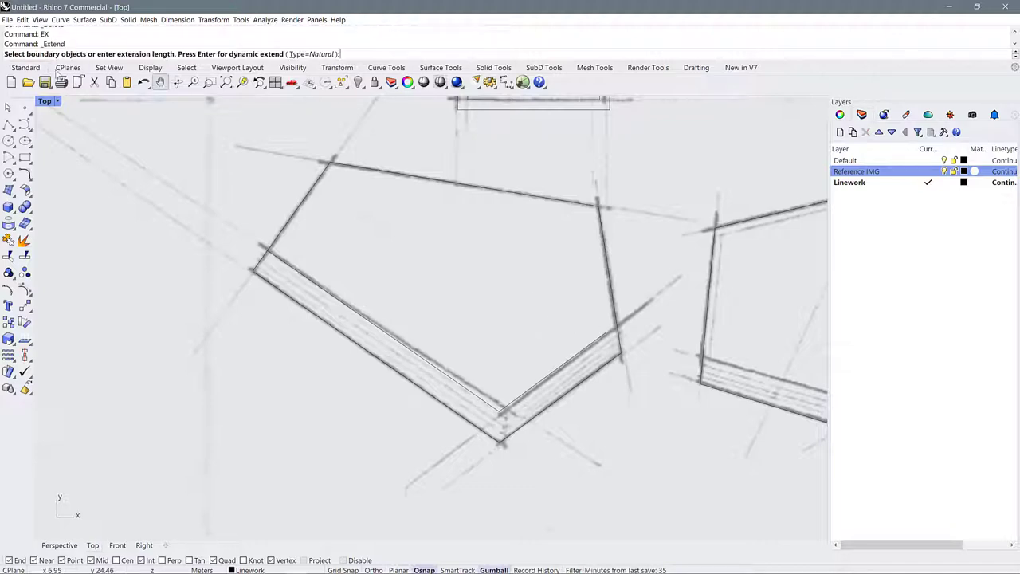
left_click(625, 311)
left_click(643, 332)
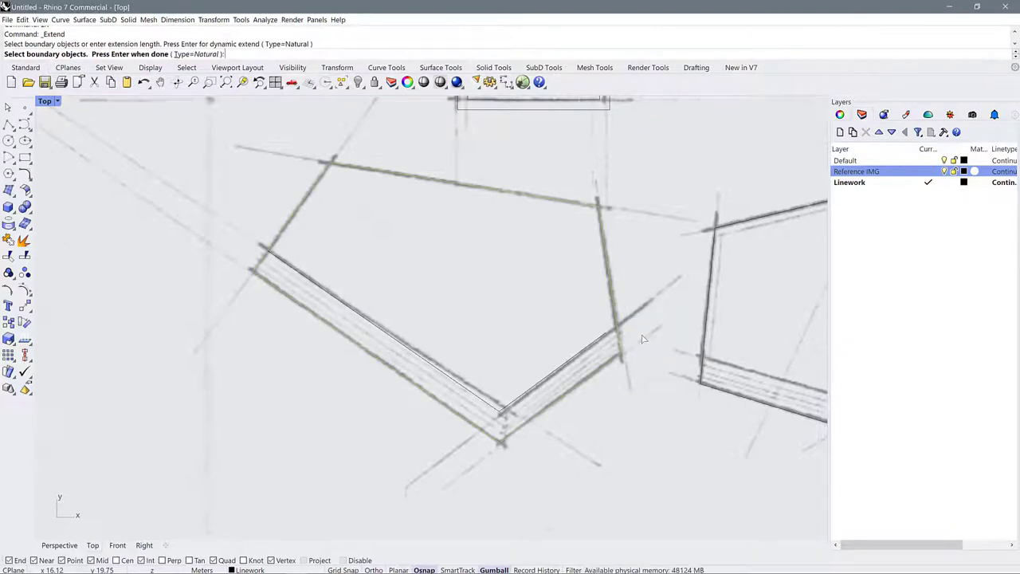
key("Return")
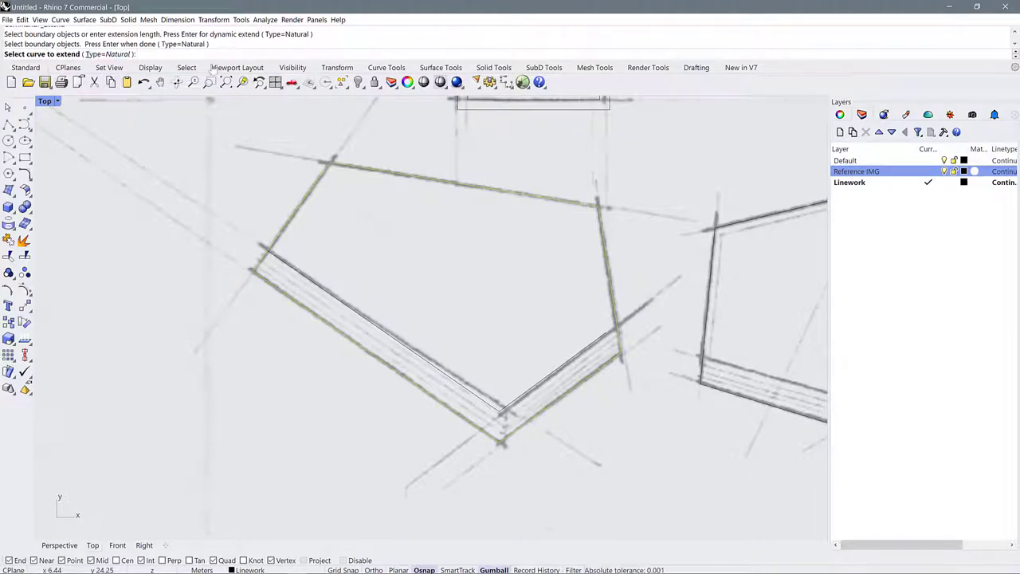
scroll(631, 319, "up", 3)
left_click(590, 338)
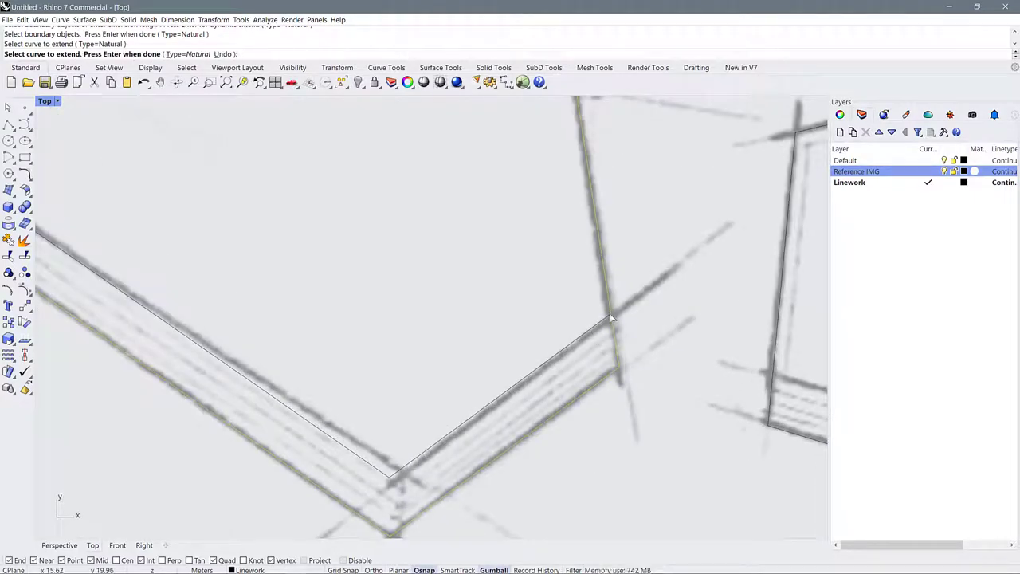
key("Return")
scroll(643, 321, "down", 3)
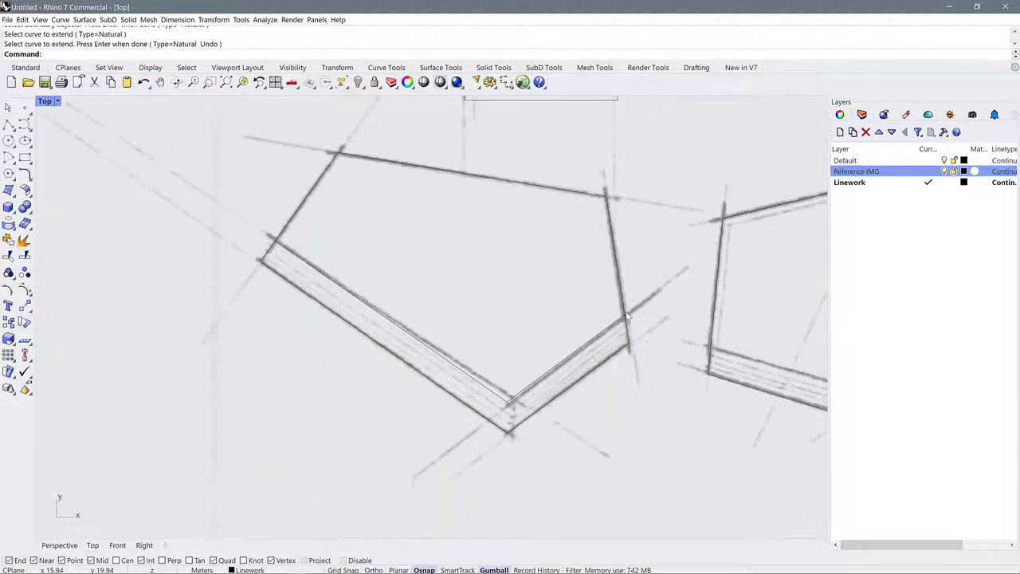
Trim the left end of the inner offset line where it crosses the upper-left pentagon's left edge, using the pentagon outline as the cutting object.
scroll(272, 241, "up", 2)
scroll(273, 243, "up", 8)
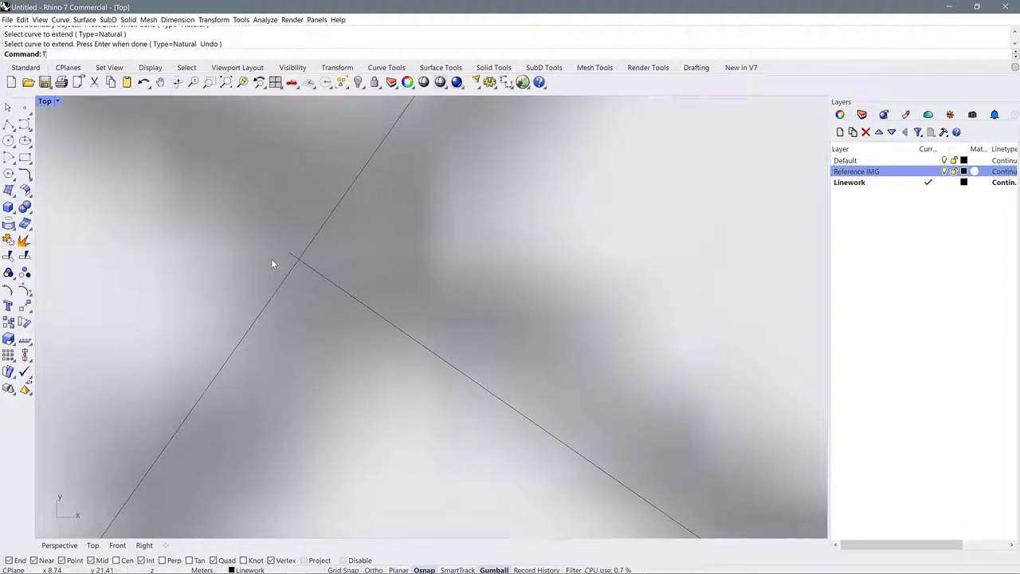
type("TR")
key("Return")
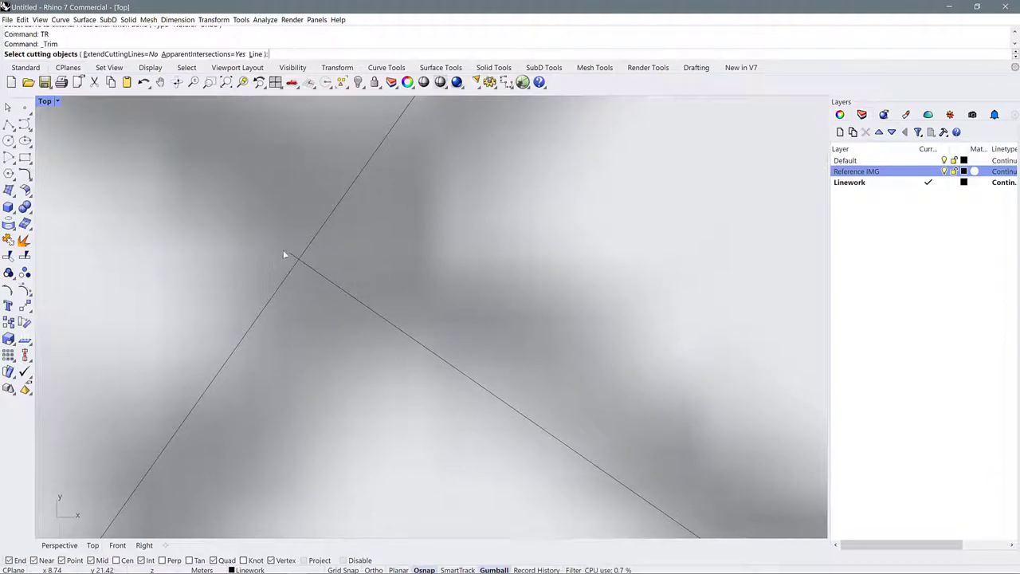
scroll(394, 263, "down", 5)
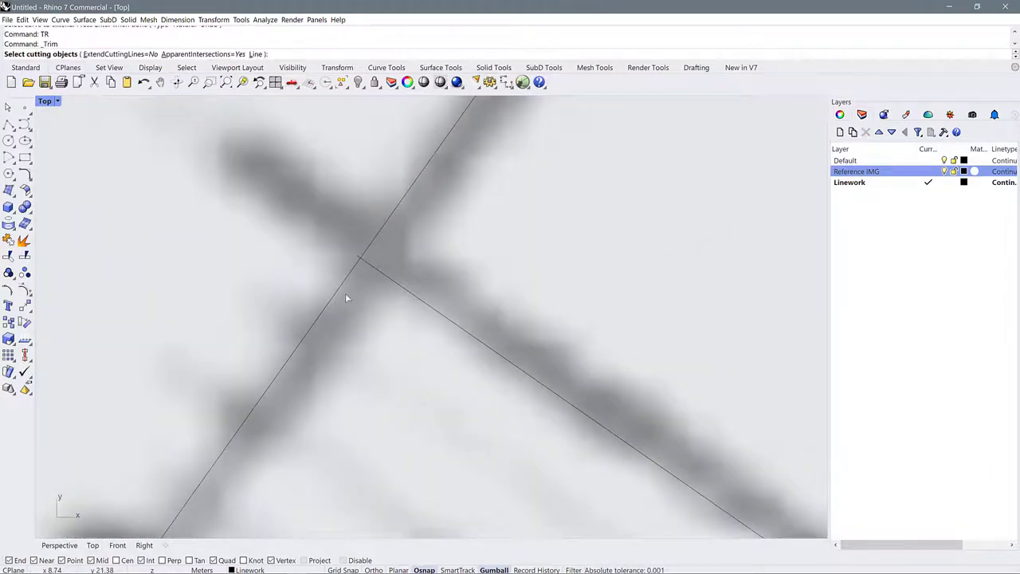
left_click(369, 251)
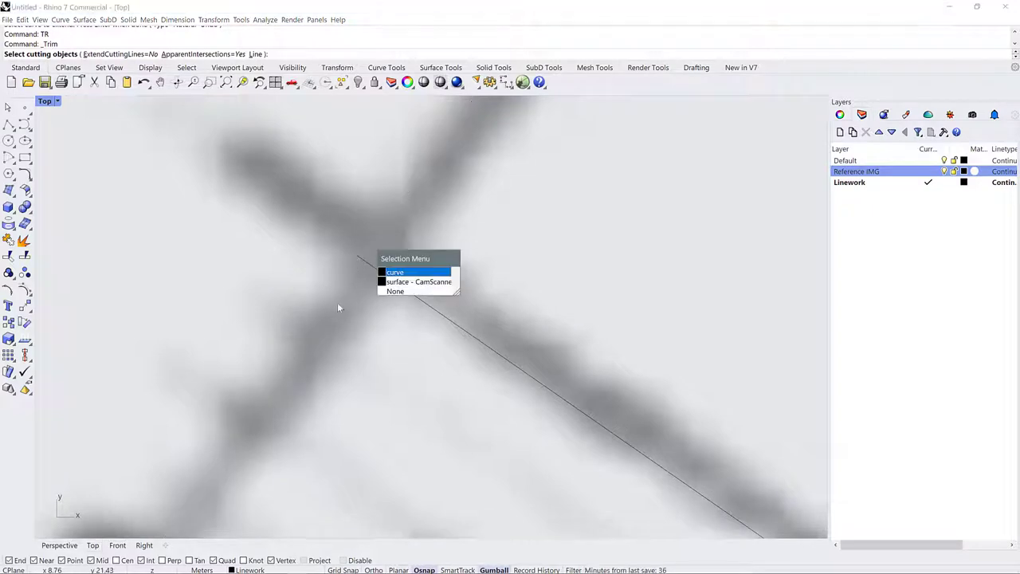
left_click(390, 272)
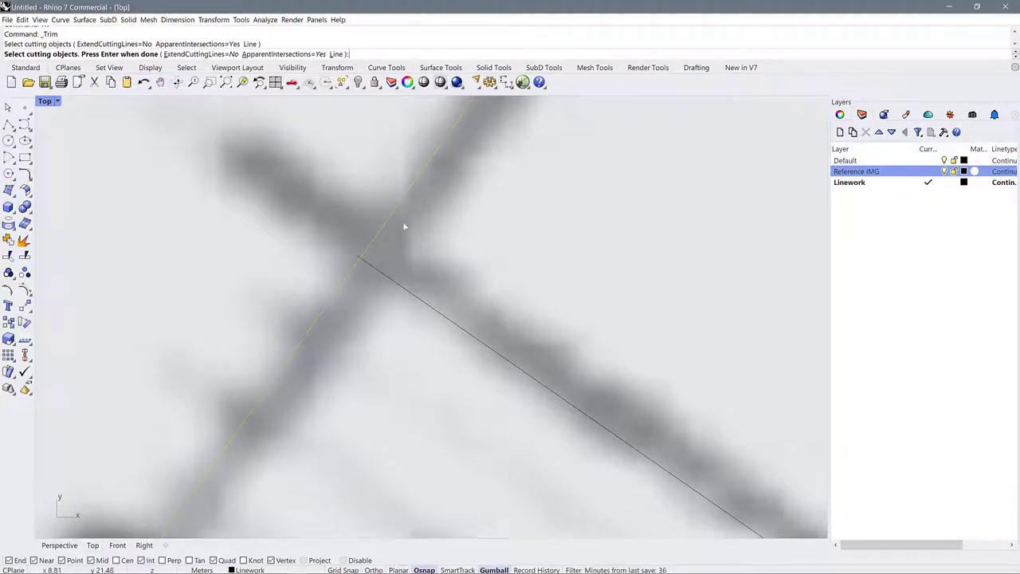
key("Return")
scroll(366, 255, "up", 3)
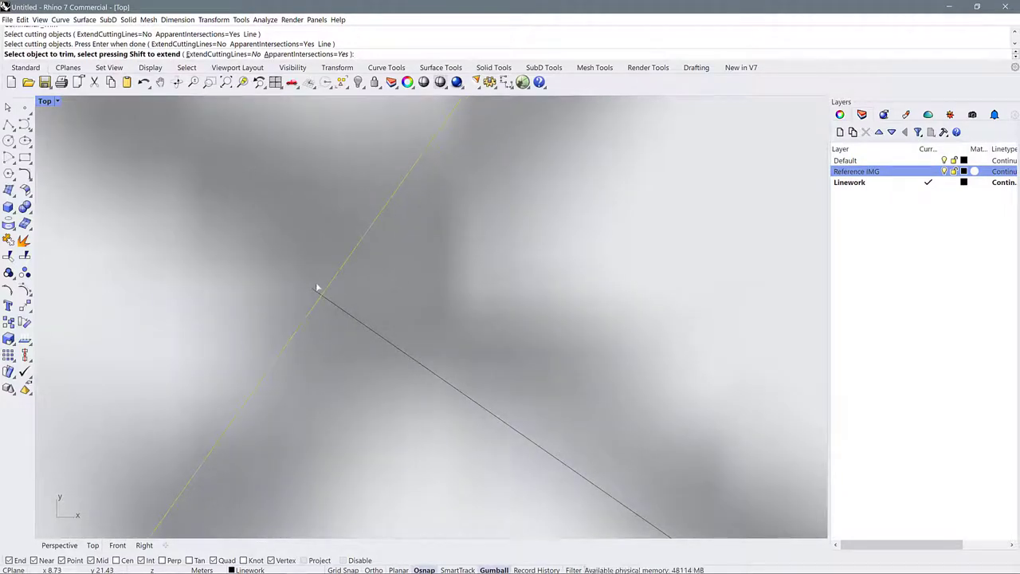
left_click(316, 293)
left_click(343, 317)
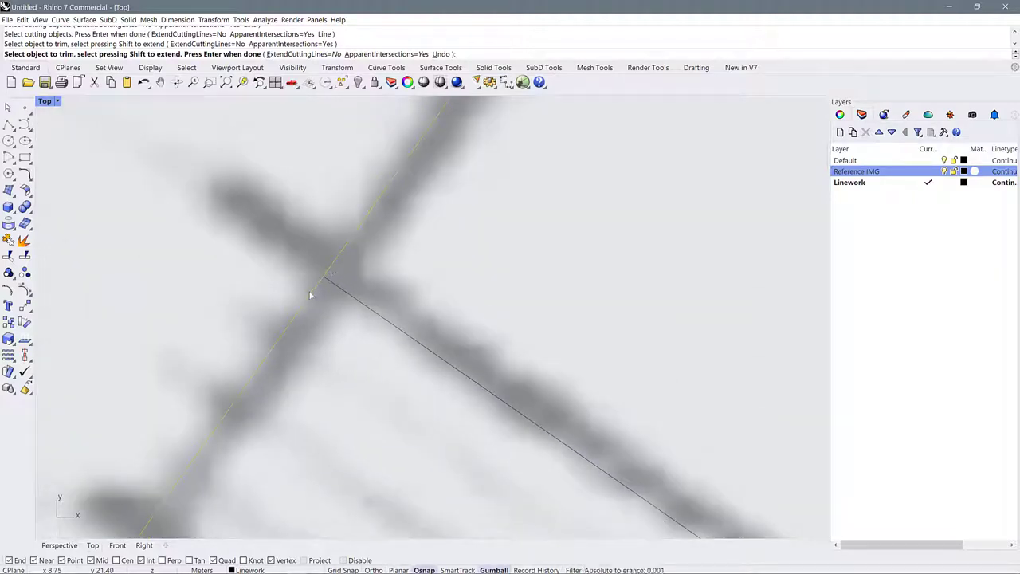
key("Return")
Examine the pentagons, the large angular shape and the tree canopy outlines in the sketch, ending at the top-right tree canopy.
scroll(307, 292, "down", 10)
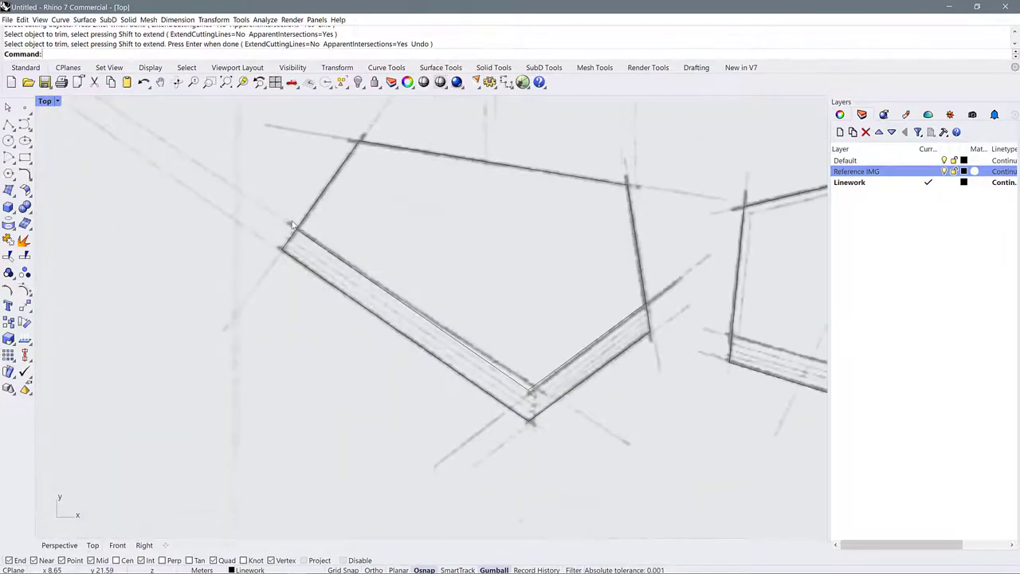
scroll(317, 248, "down", 5)
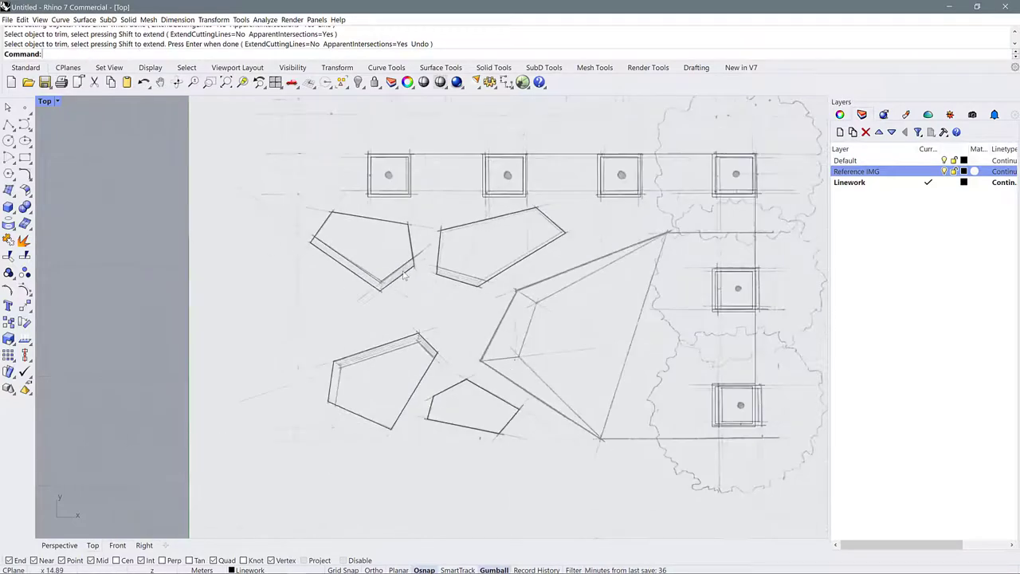
scroll(406, 242, "down", 3)
scroll(453, 253, "up", 10)
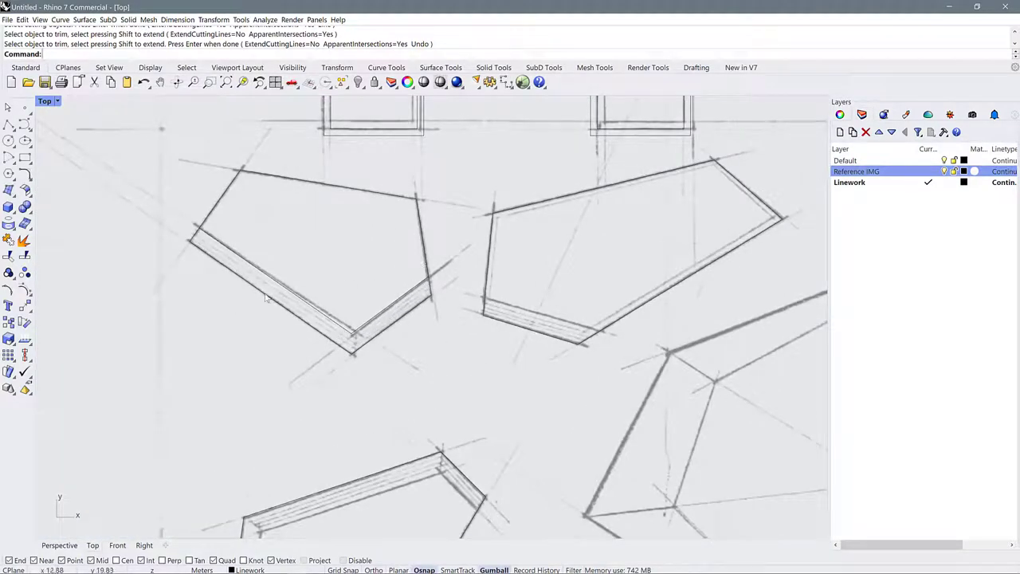
scroll(236, 303, "down", 3)
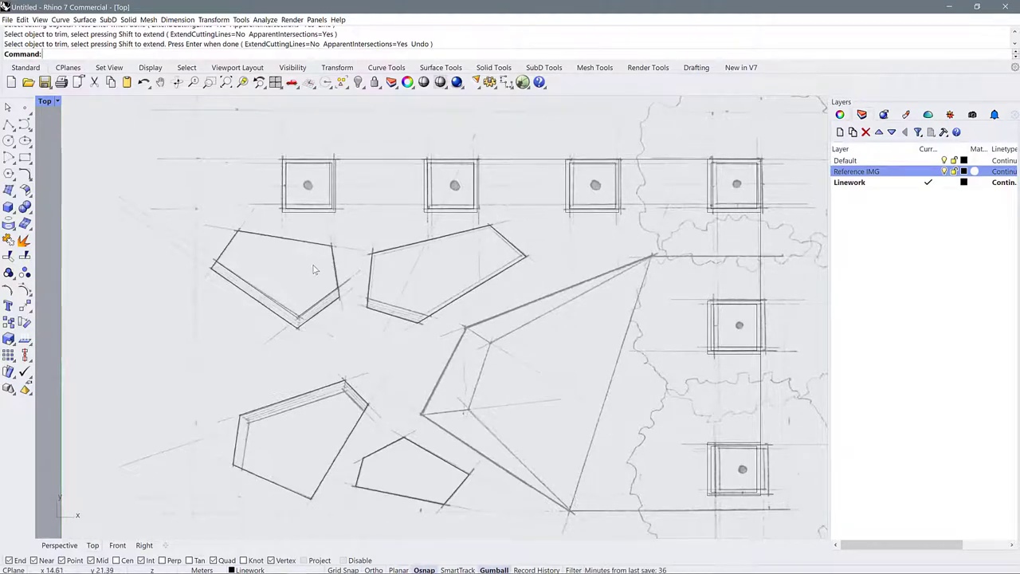
scroll(477, 217, "down", 3)
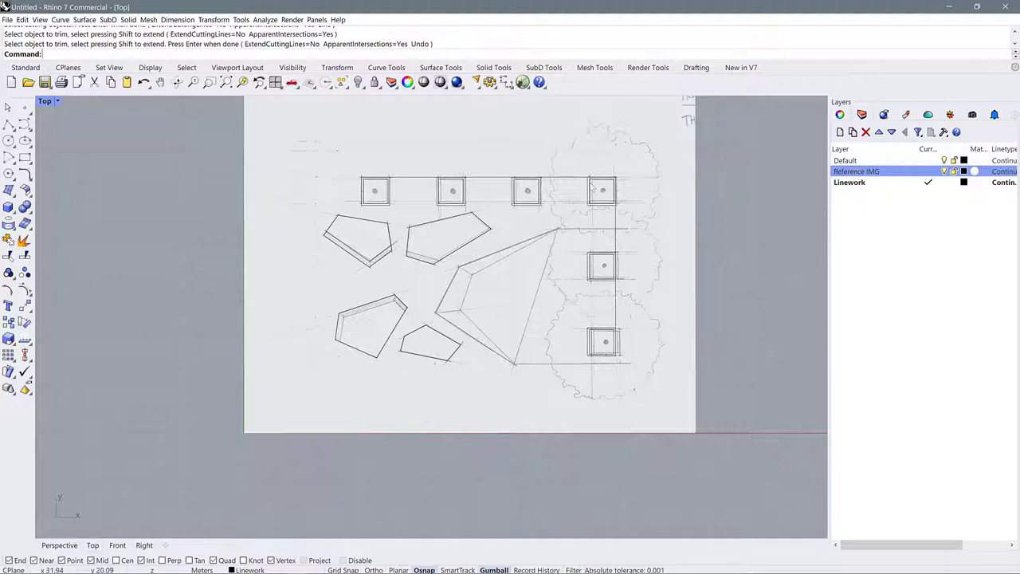
scroll(692, 166, "up", 1)
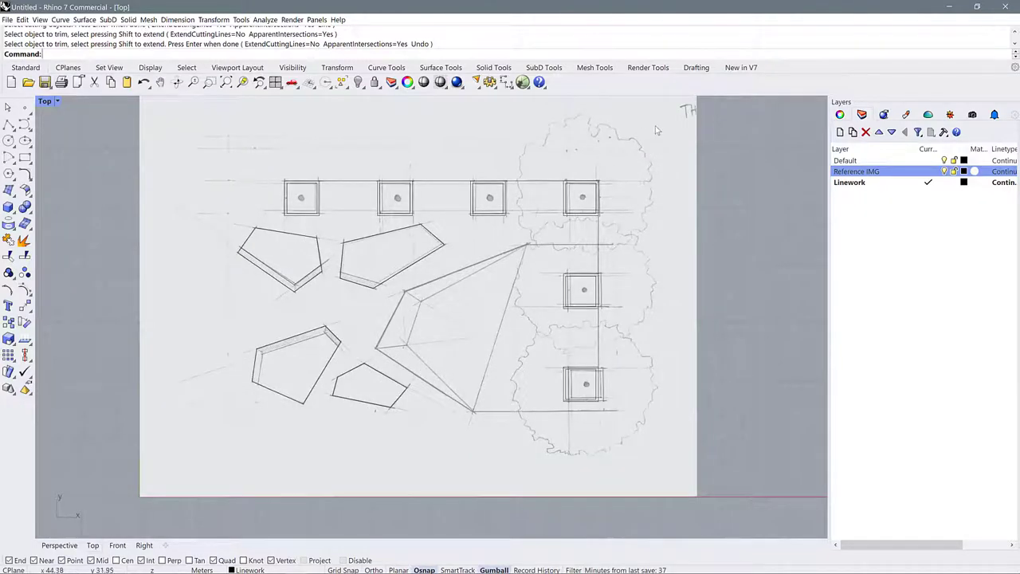
scroll(657, 130, "up", 3)
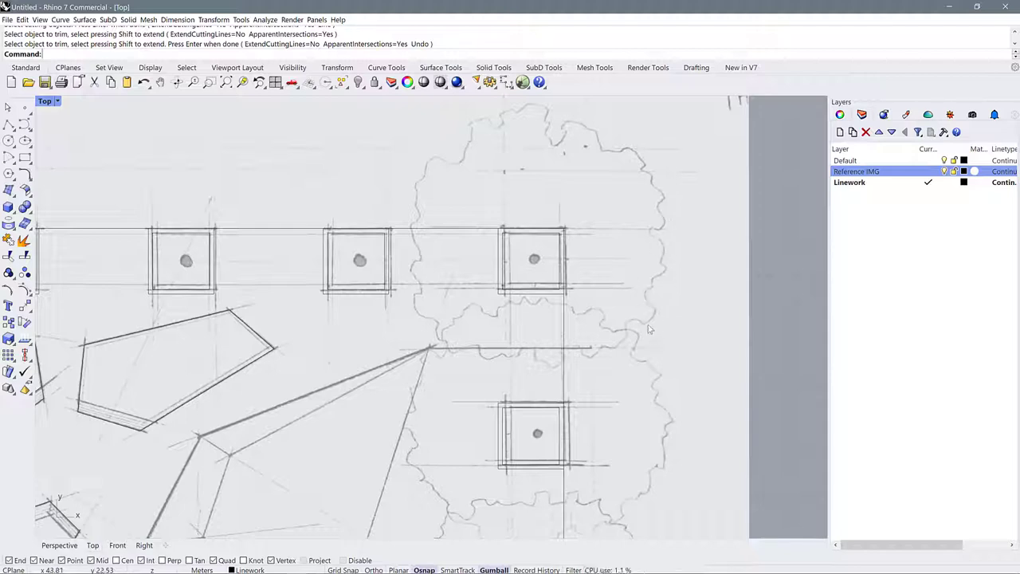
scroll(352, 314, "down", 2)
scroll(503, 207, "up", 5)
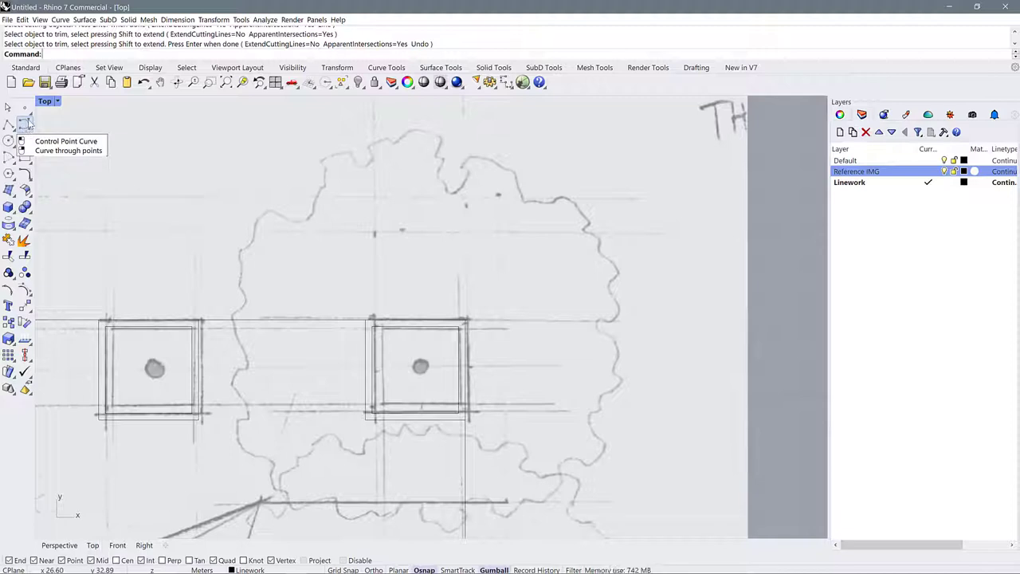
left_click(29, 134)
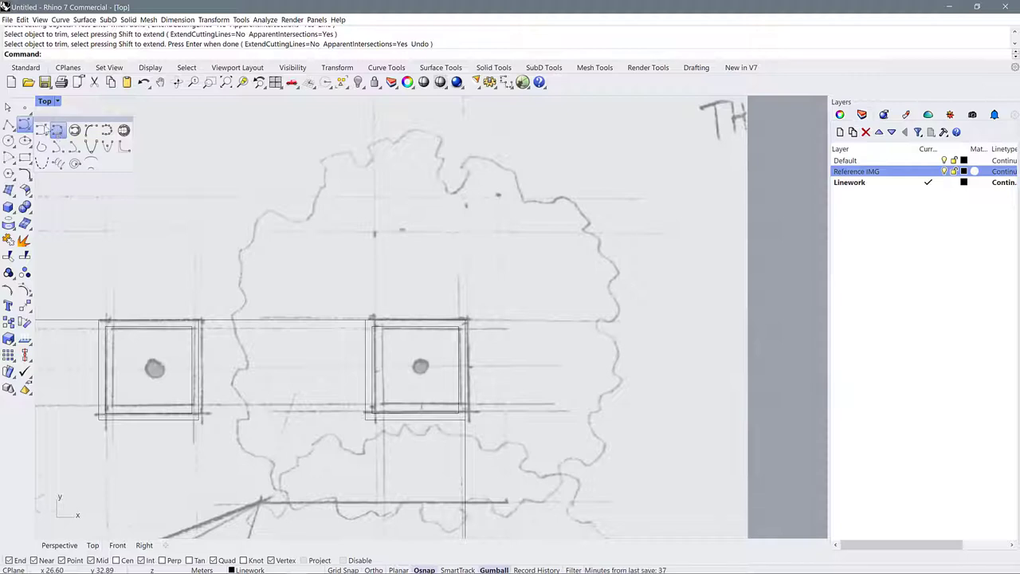
left_click(41, 133)
left_click(269, 212)
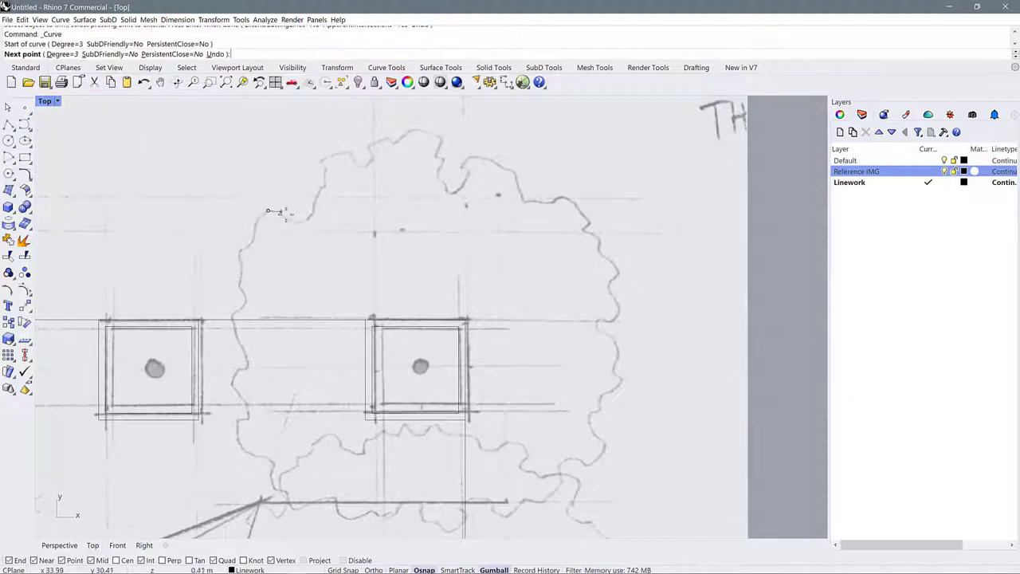
left_click(294, 222)
left_click(316, 204)
left_click(326, 160)
left_click(372, 164)
left_click(385, 138)
left_click(401, 141)
left_click(418, 128)
left_click(442, 145)
left_click(442, 176)
left_click(456, 190)
left_click(468, 165)
left_click(485, 157)
left_click(515, 186)
left_click(566, 198)
left_click(597, 233)
left_click(614, 264)
left_click(610, 286)
left_click(621, 308)
left_click(612, 319)
left_click(593, 317)
left_click(597, 336)
left_click(627, 362)
left_click(602, 390)
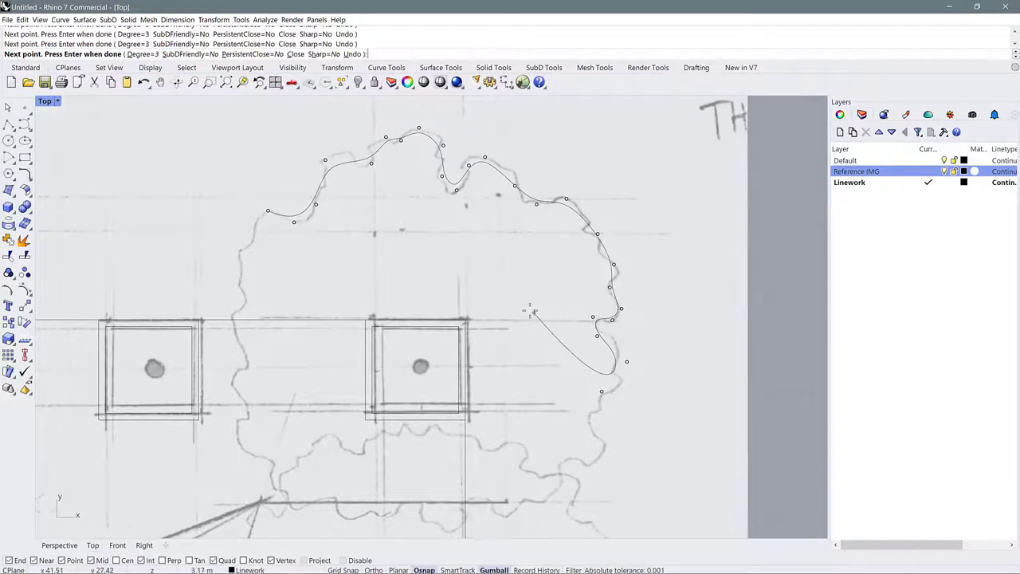
key("Escape")
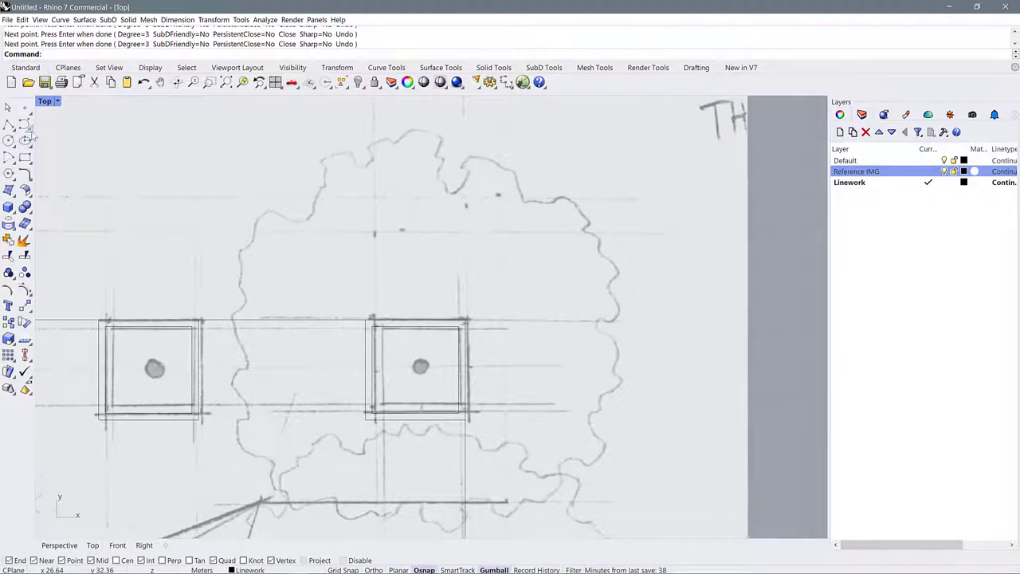
Trace the wavy upper and right edges of the top-right tree canopy with an interpolated curve through closely spaced points.
left_click(29, 128)
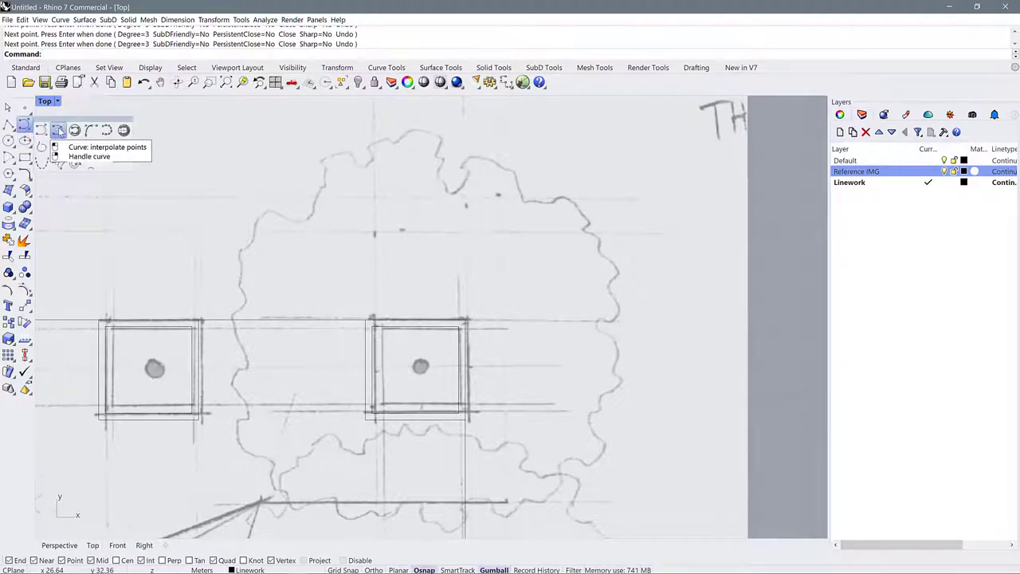
left_click(58, 133)
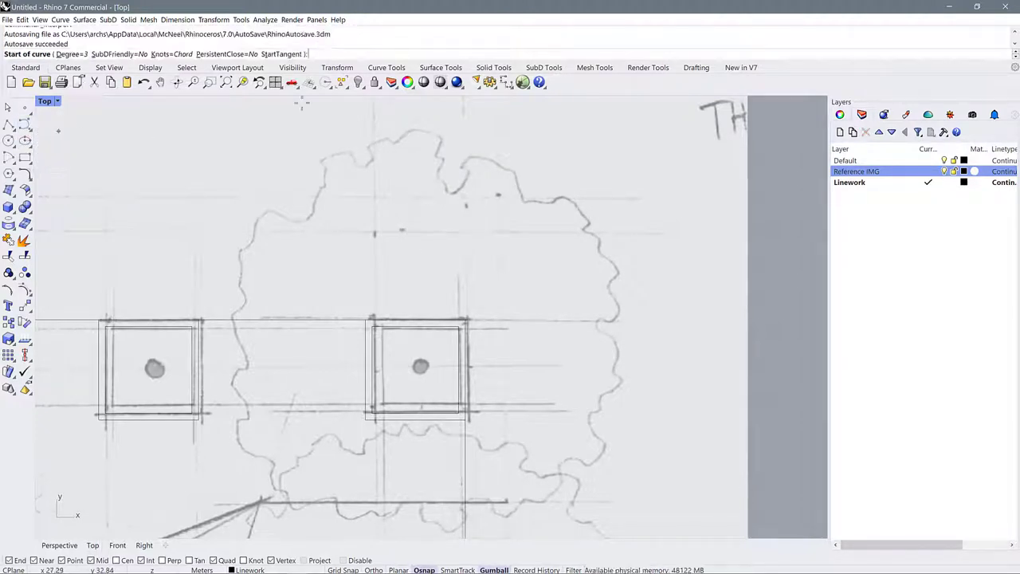
left_click(298, 220)
left_click(315, 215)
left_click(322, 185)
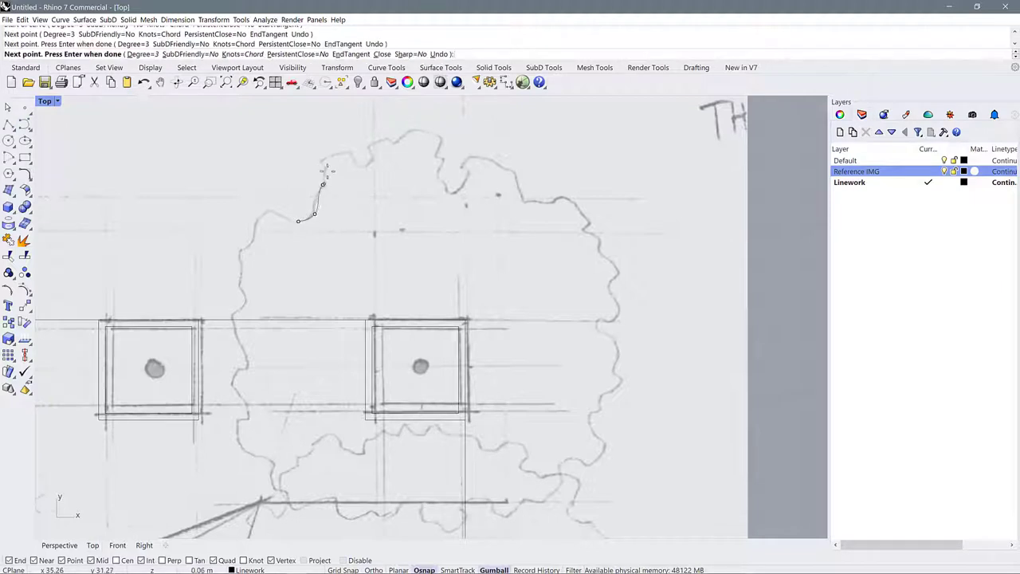
left_click(321, 160)
left_click(346, 151)
left_click(357, 165)
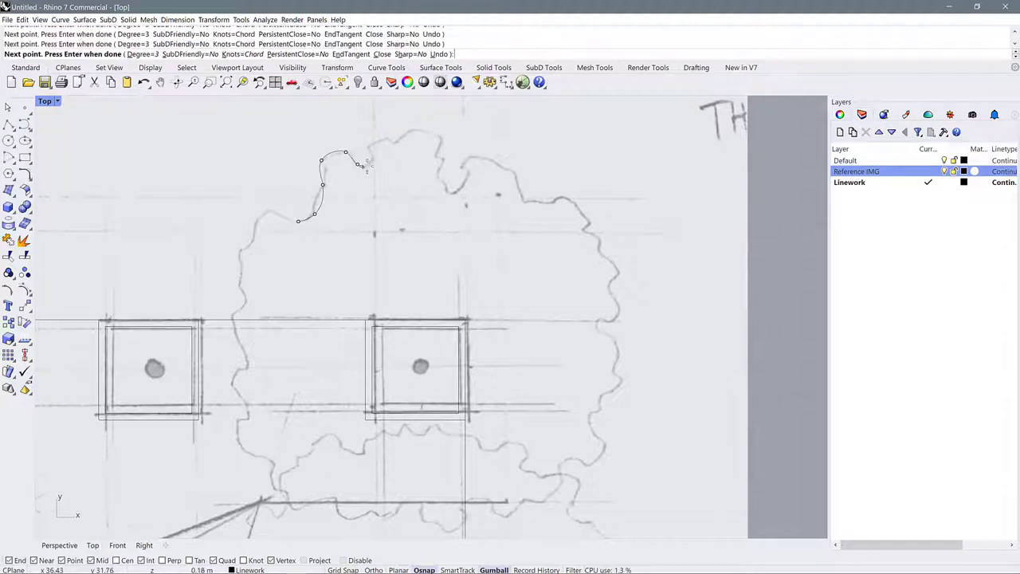
left_click(366, 146)
left_click(385, 140)
left_click(399, 141)
left_click(408, 130)
left_click(434, 131)
left_click(442, 141)
left_click(438, 157)
left_click(439, 170)
left_click(443, 182)
left_click(447, 188)
left_click(454, 192)
left_click(467, 184)
left_click(471, 172)
left_click(464, 161)
left_click(476, 156)
left_click(496, 165)
left_click(513, 170)
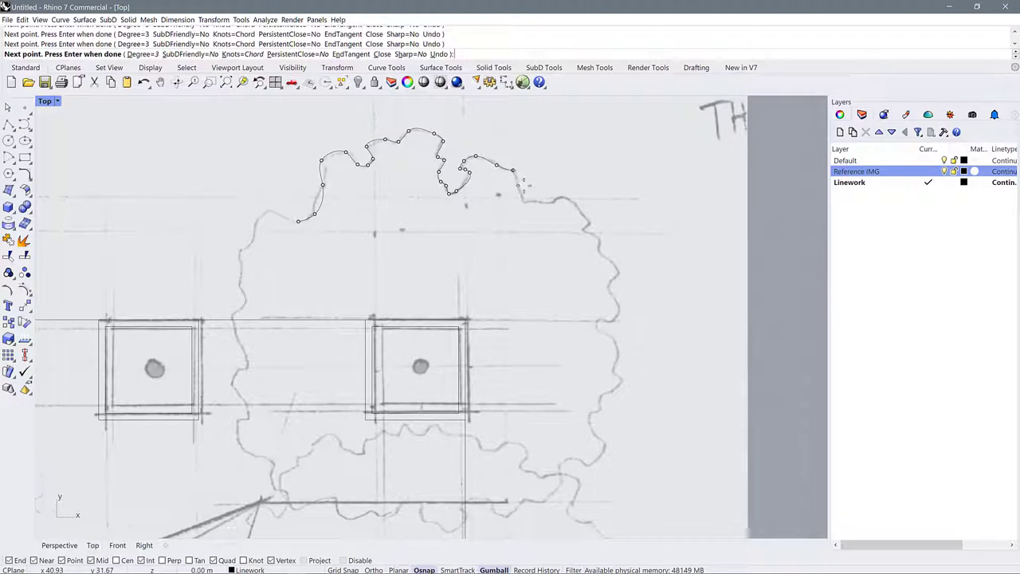
left_click(518, 185)
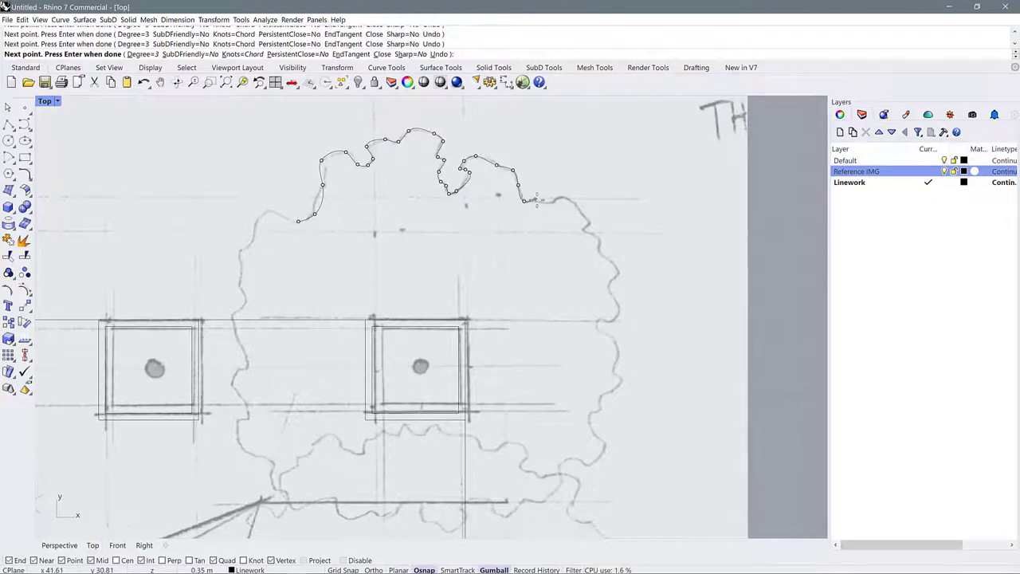
left_click(560, 197)
left_click(572, 205)
left_click(584, 218)
left_click(589, 226)
left_click(592, 232)
left_click(599, 238)
left_click(600, 250)
left_click(612, 264)
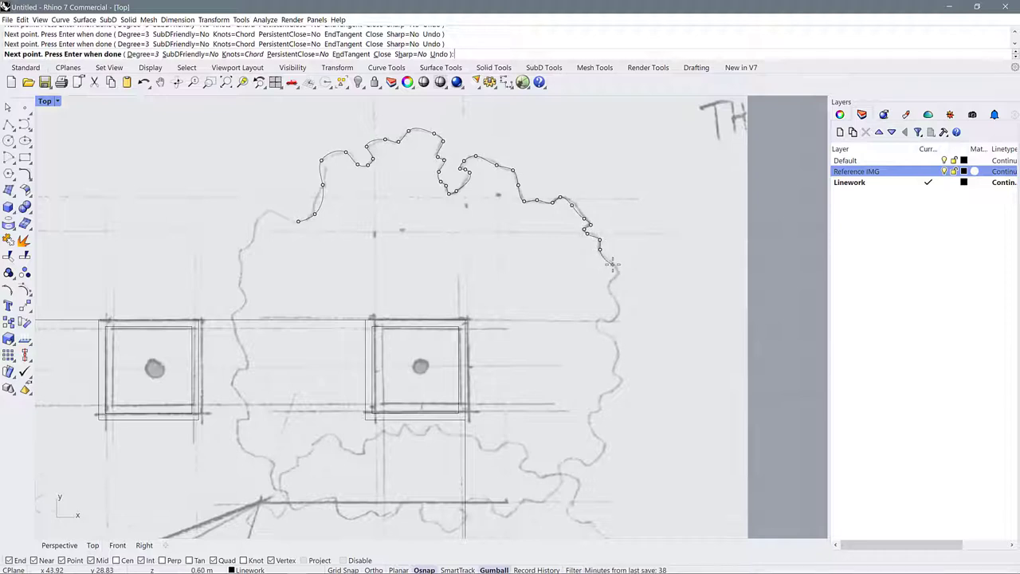
left_click(618, 275)
left_click(614, 282)
left_click(613, 290)
left_click(619, 302)
left_click(619, 314)
left_click(611, 321)
left_click(600, 318)
left_click(599, 327)
left_click(609, 335)
left_click(616, 349)
left_click(615, 360)
left_click(611, 372)
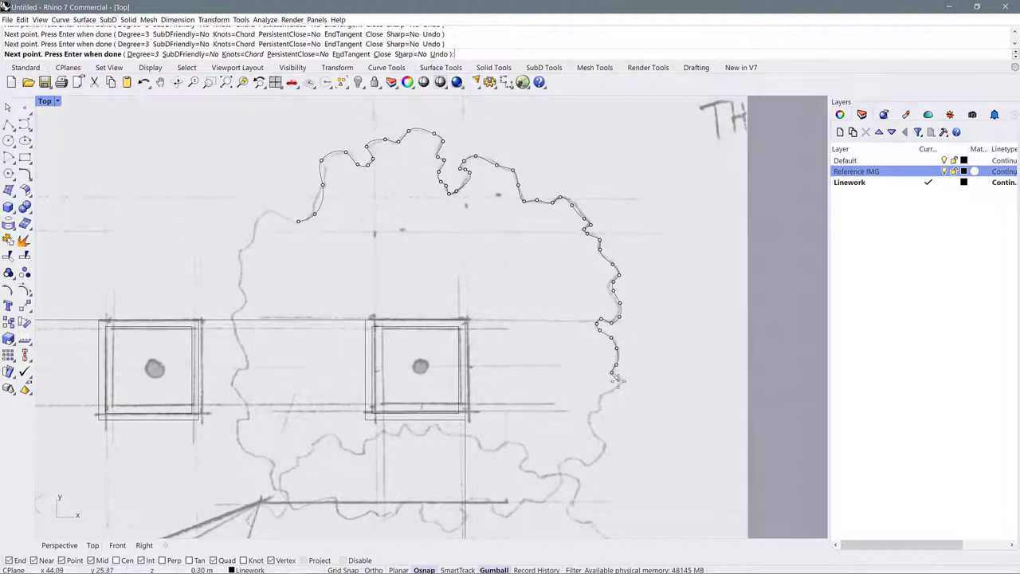
Close the canopy curve with a rough sweep across the lower part and a few points along the upper-left bump to its start.
left_click(258, 293)
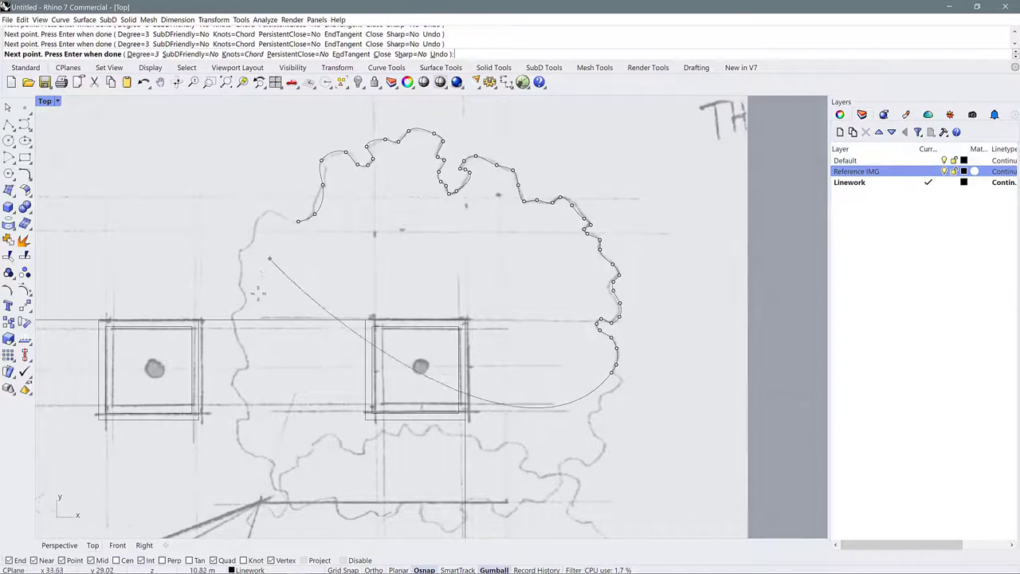
left_click(255, 221)
left_click(274, 216)
left_click(286, 218)
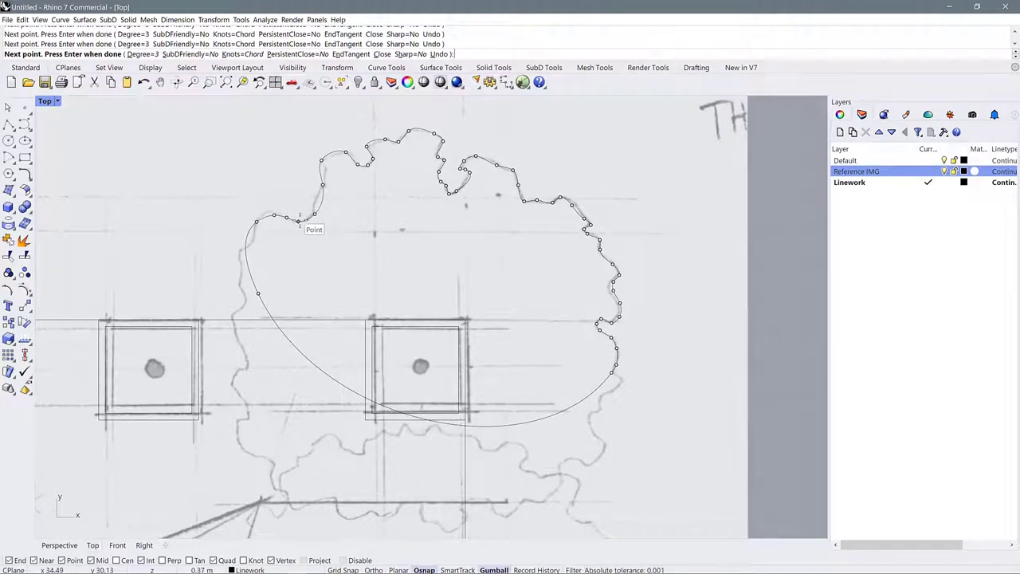
left_click(314, 215)
Select the closed canopy curve to examine its control points and overall shape, and clear the selection.
left_click(315, 217)
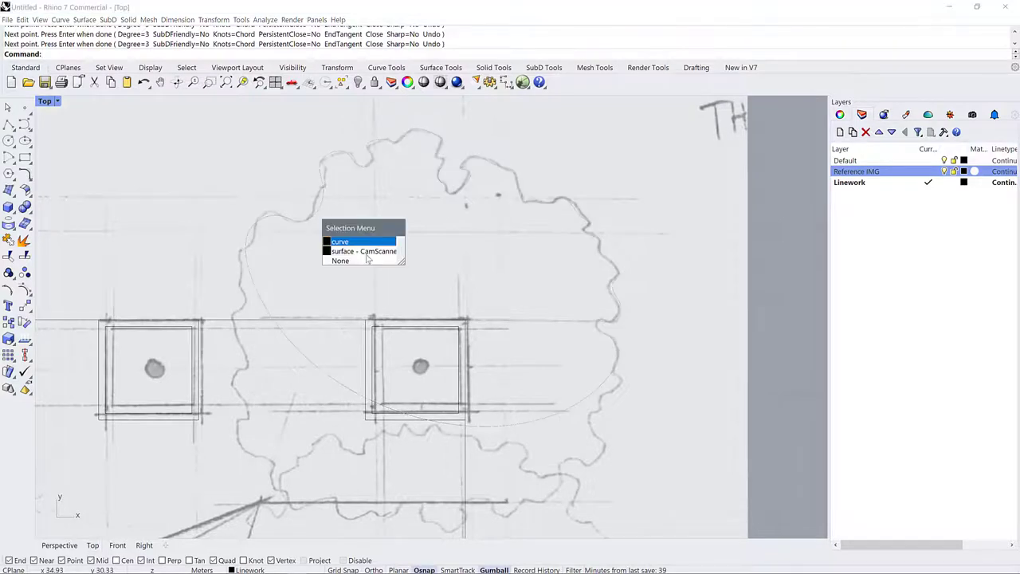
left_click(350, 236)
scroll(570, 243, "down", 2)
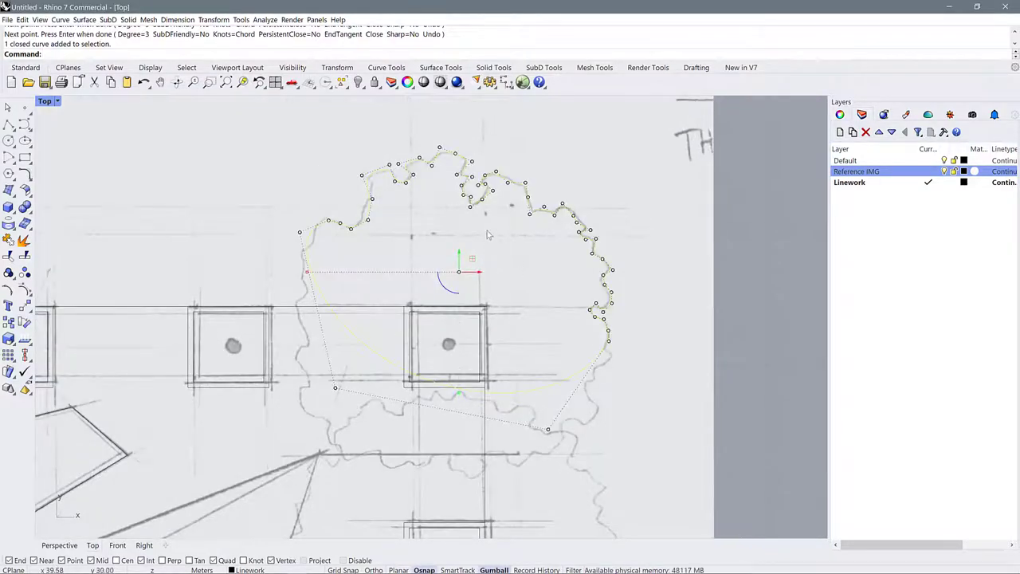
scroll(488, 233, "down", 3)
key("Escape")
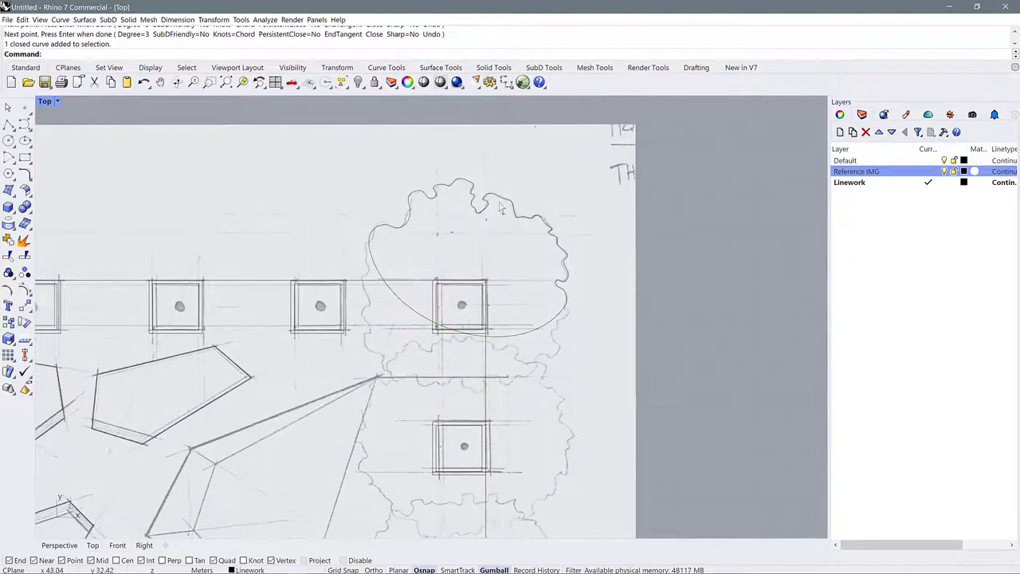
left_click(475, 190)
left_click(502, 207)
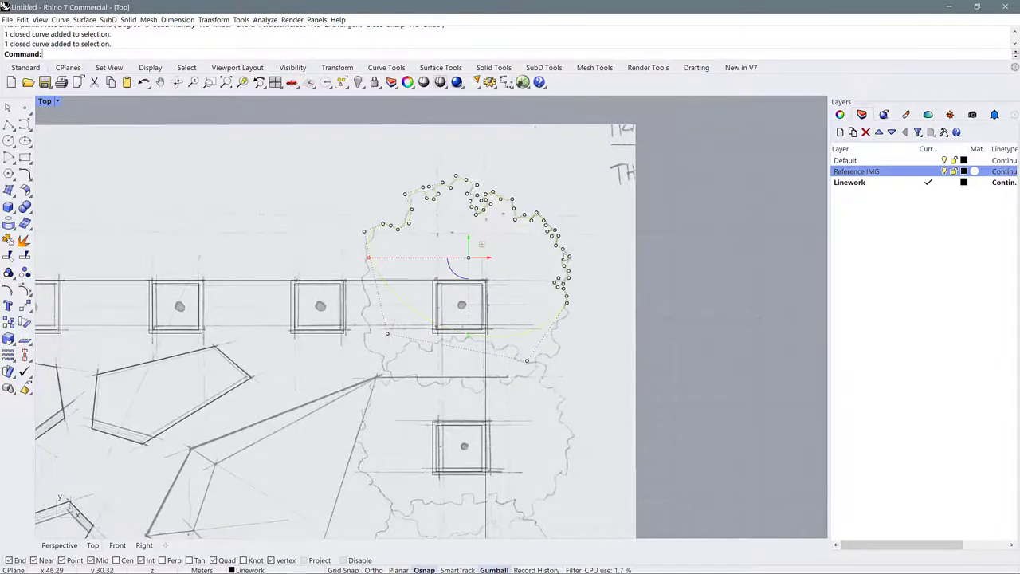
key("Escape")
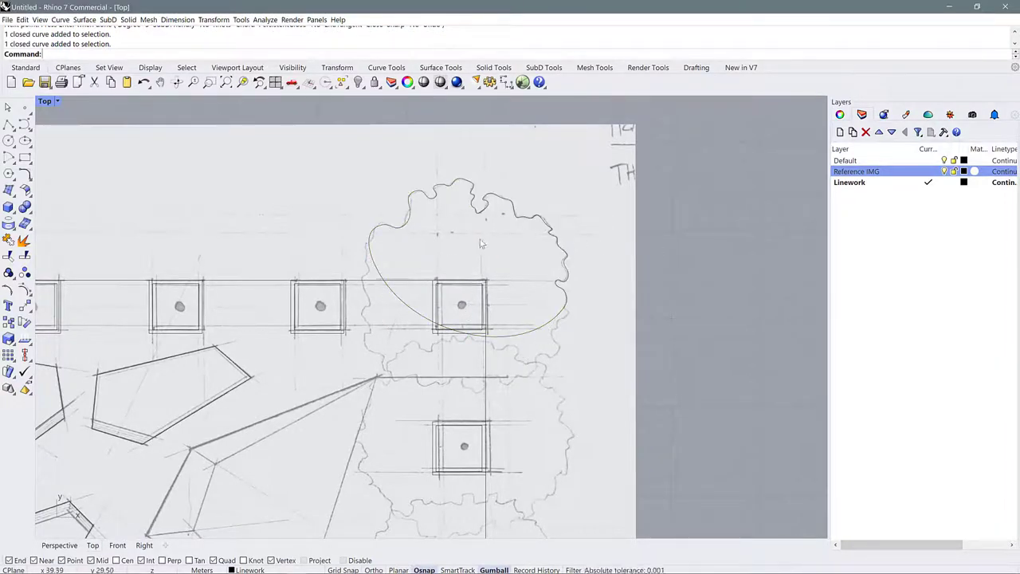
Delete the closed curve traced over the top-right tree canopy.
scroll(488, 220, "down", 2)
left_click(510, 292)
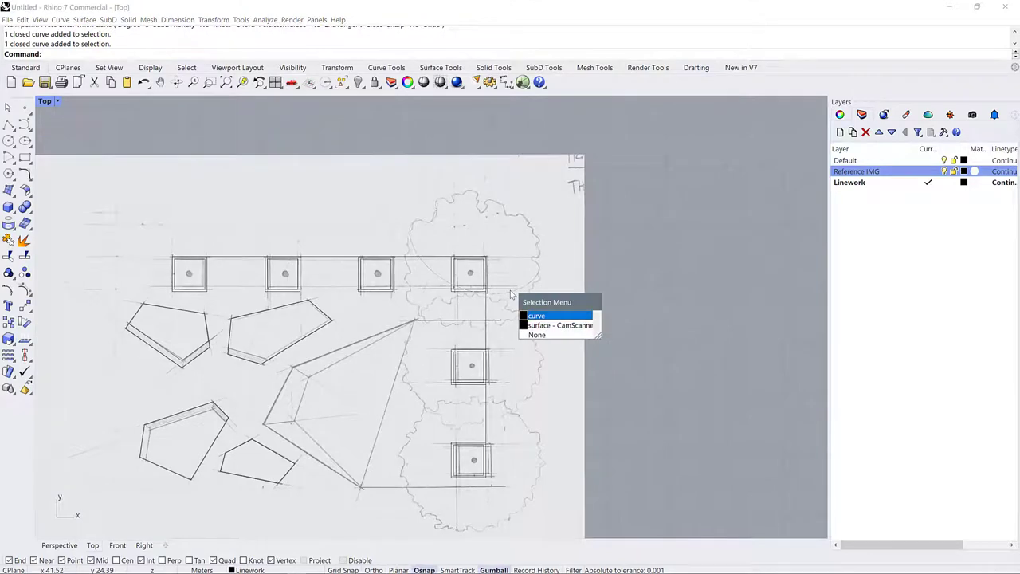
key("Return")
key("Delete")
scroll(500, 263, "up", 4)
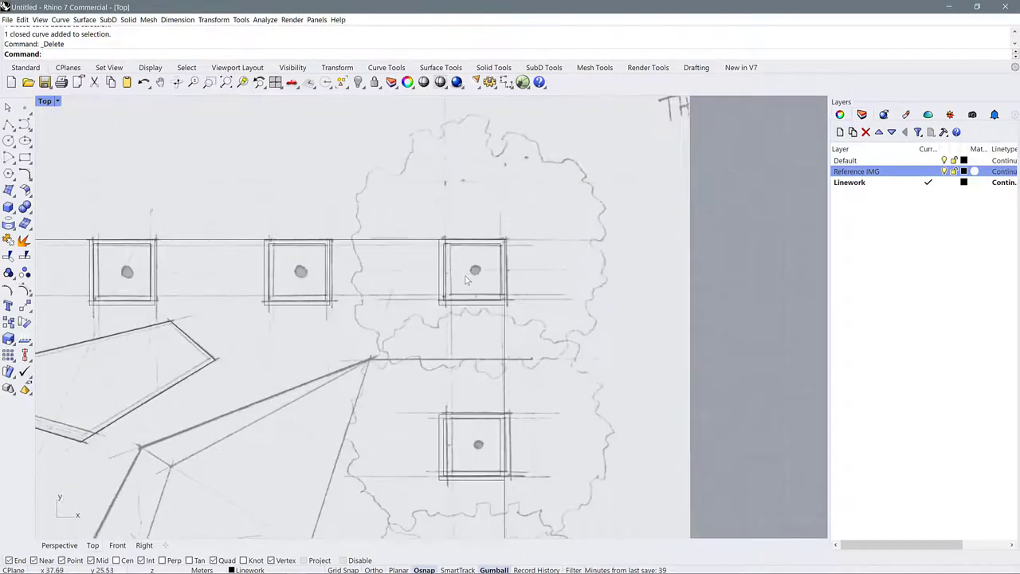
Draw a circle of about 0.29 m radius over the trunk dot in the first planter of the top row.
scroll(488, 275, "down", 4)
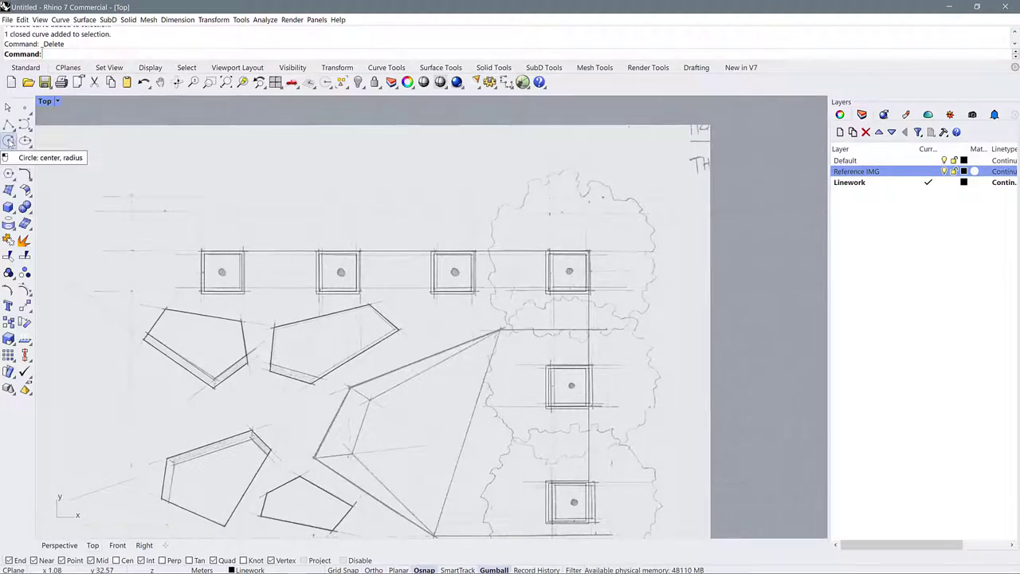
left_click(8, 140)
scroll(224, 267, "up", 2)
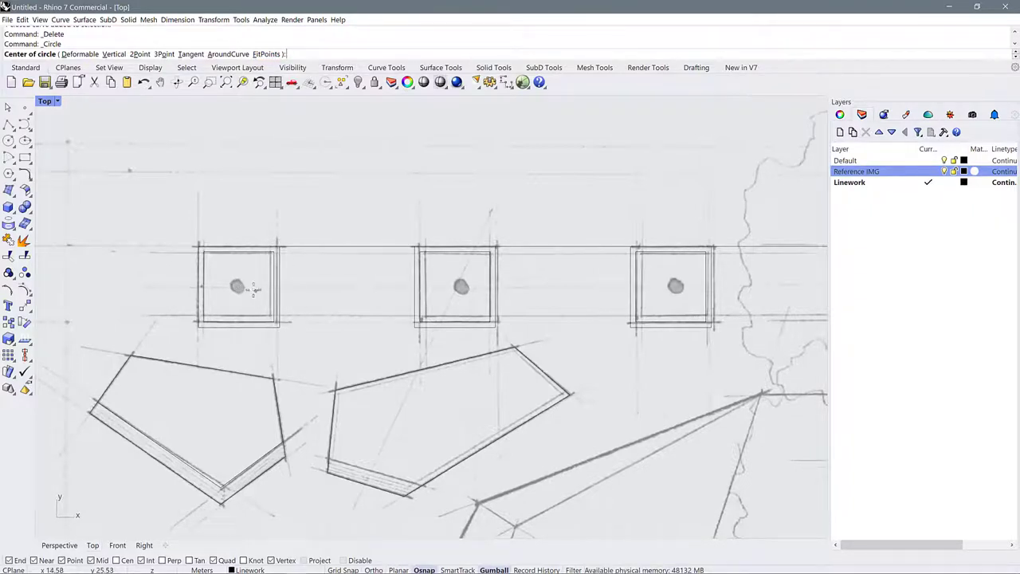
scroll(219, 293, "up", 5)
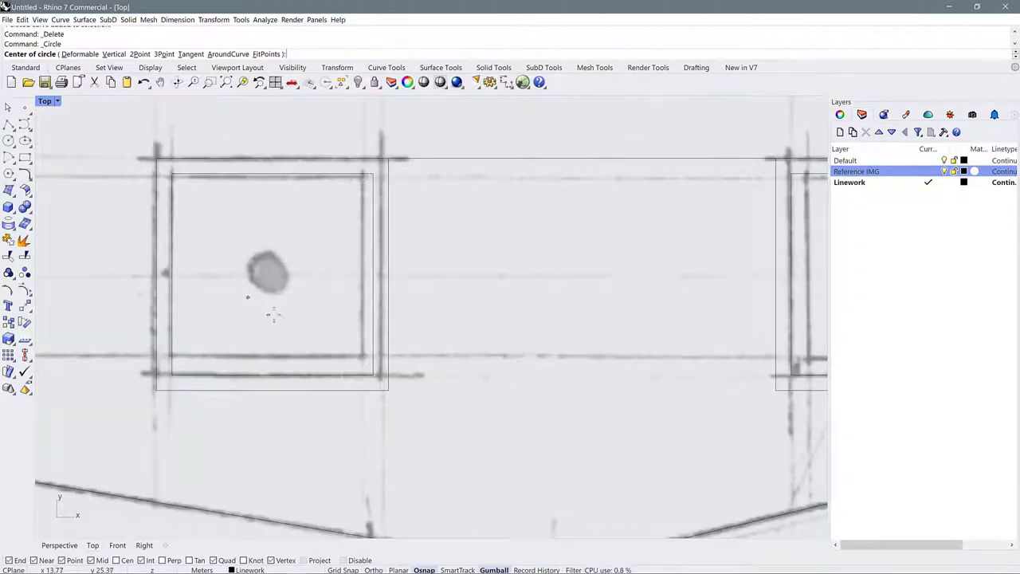
left_click(266, 273)
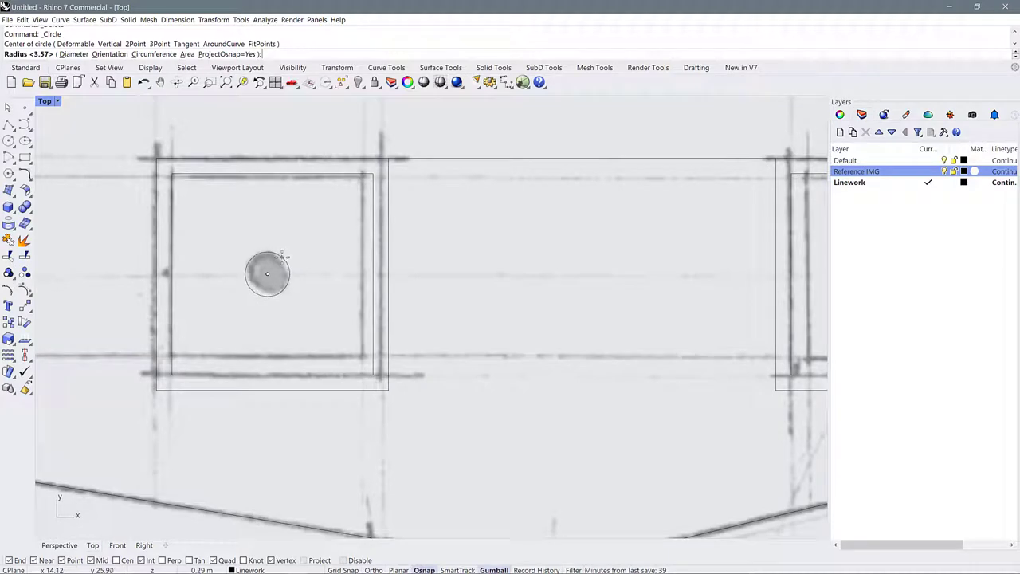
left_click(284, 287)
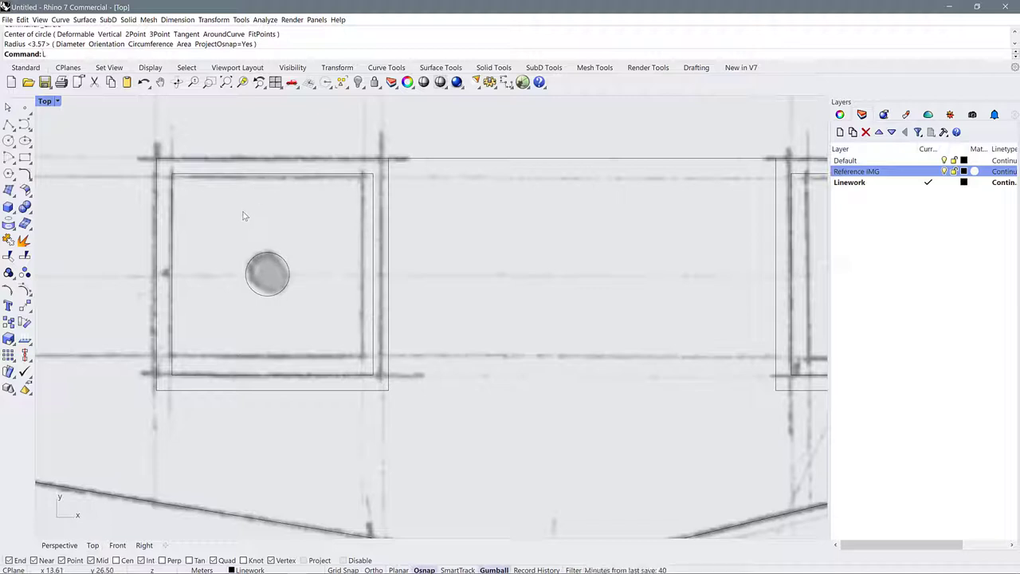
Draw a vertical construction line between the midpoints of the upper and lower edges of the first planter's inner square.
key("Return")
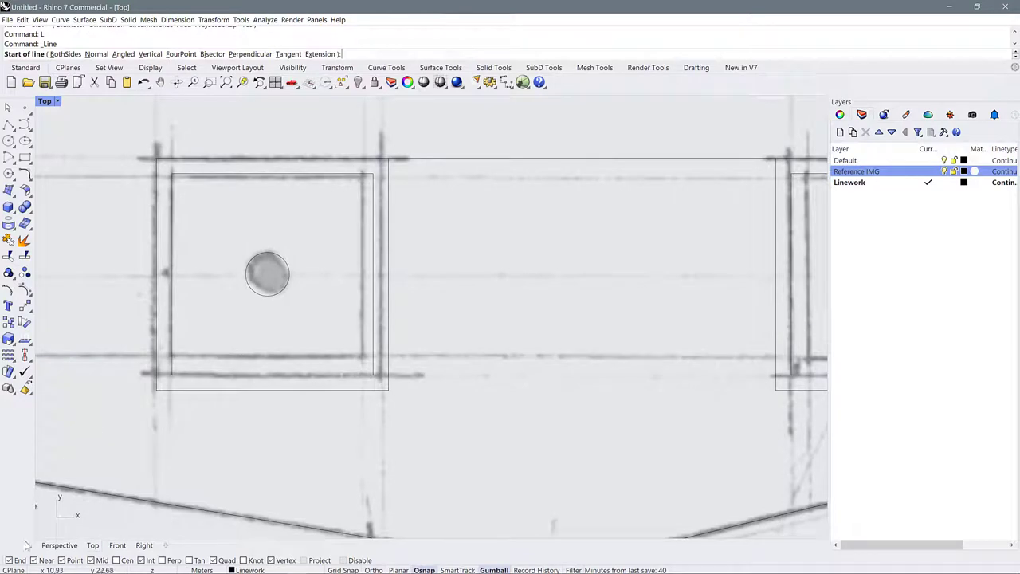
left_click(91, 560)
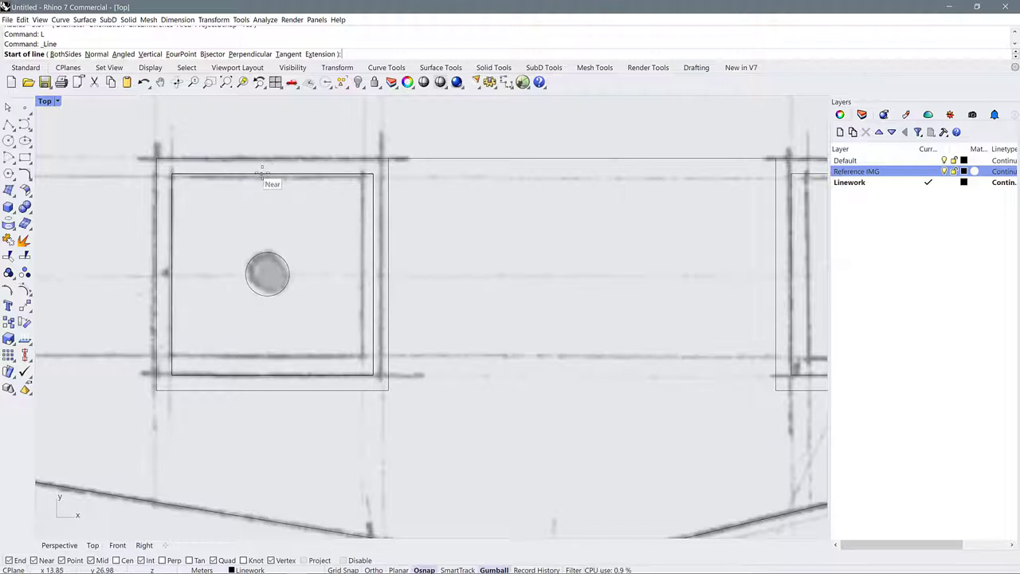
left_click(273, 173)
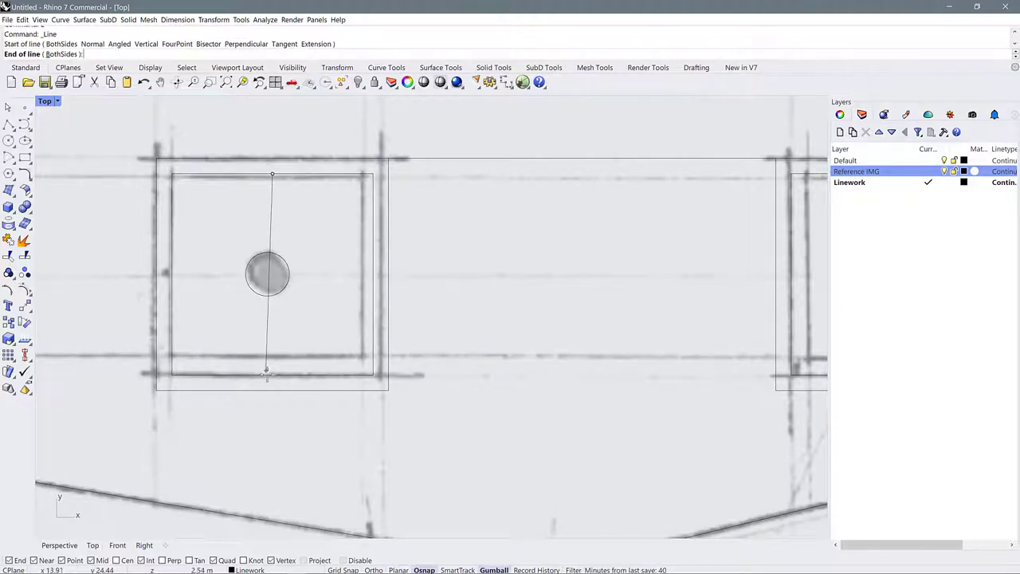
left_click(273, 375)
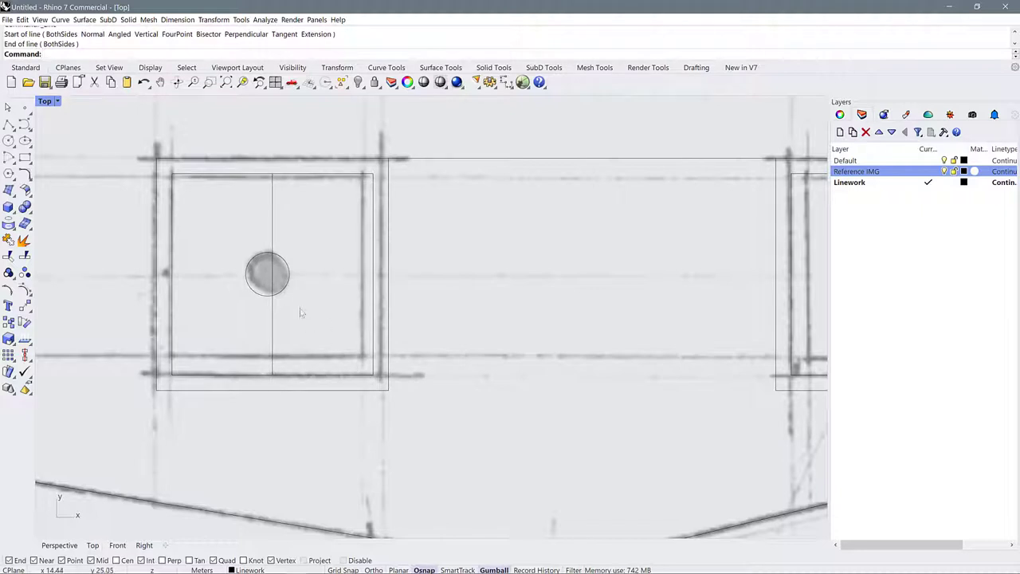
Enable the Center object snap and move the trunk circle by its center to the midpoint of the vertical construction line.
left_click(291, 279)
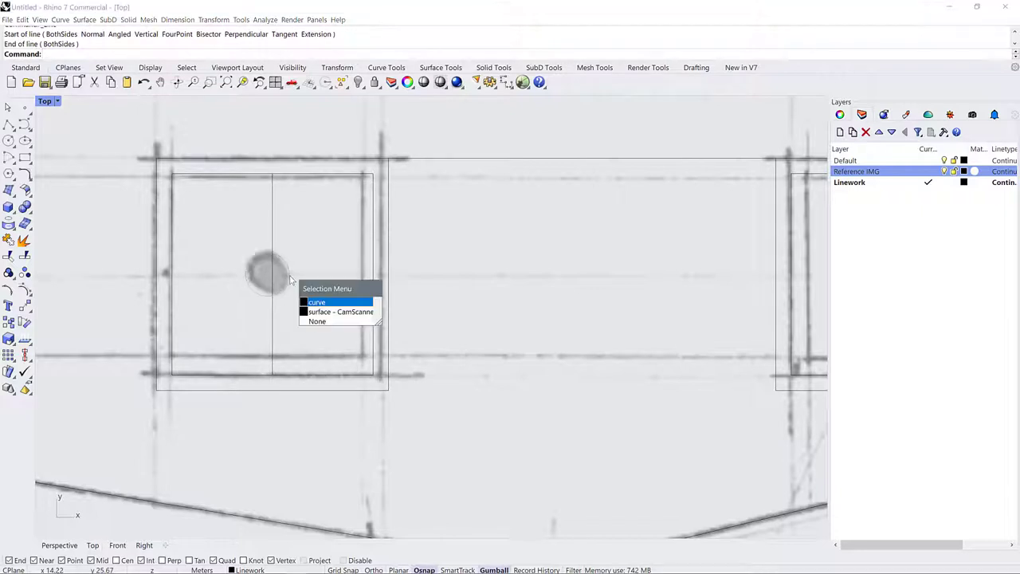
left_click(316, 302)
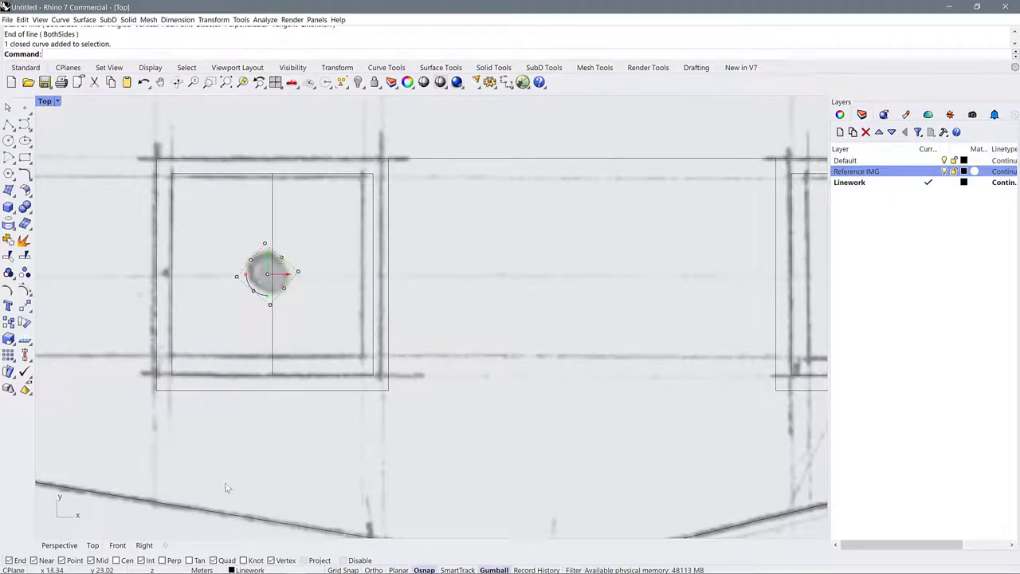
left_click(116, 560)
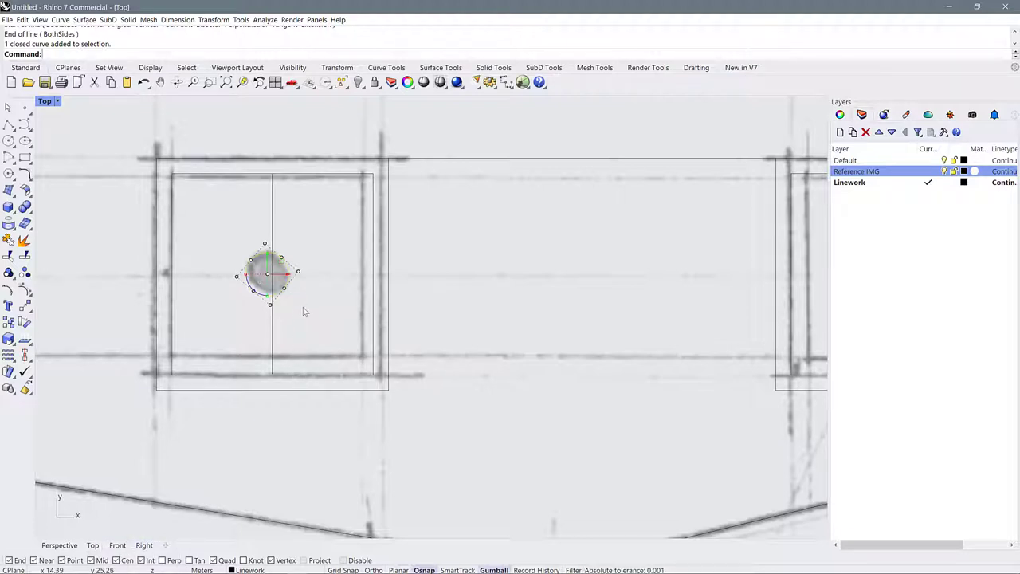
key("Return")
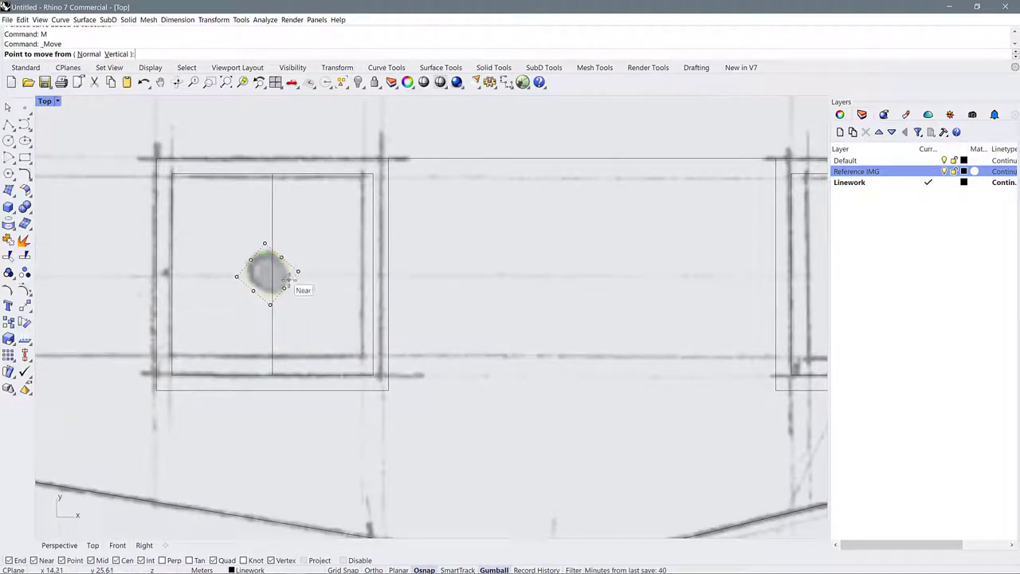
scroll(291, 283, "up", 3)
scroll(288, 282, "up", 1)
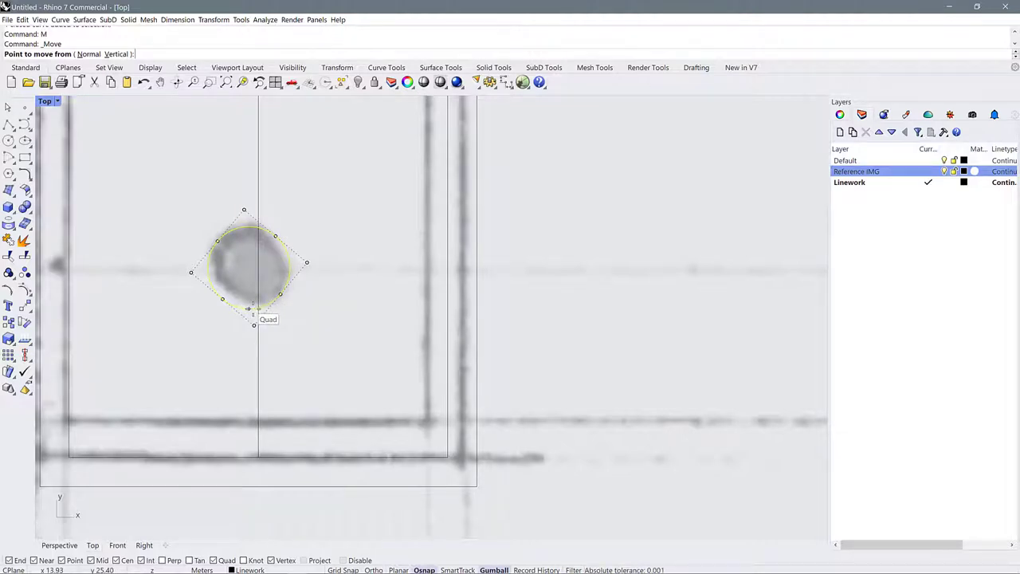
scroll(248, 310, "up", 2)
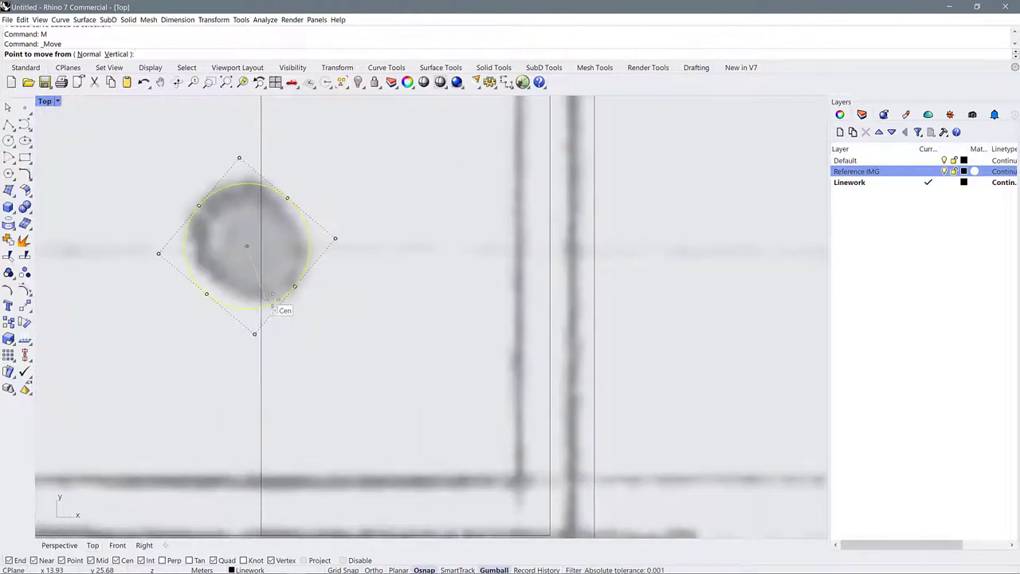
left_click(272, 301)
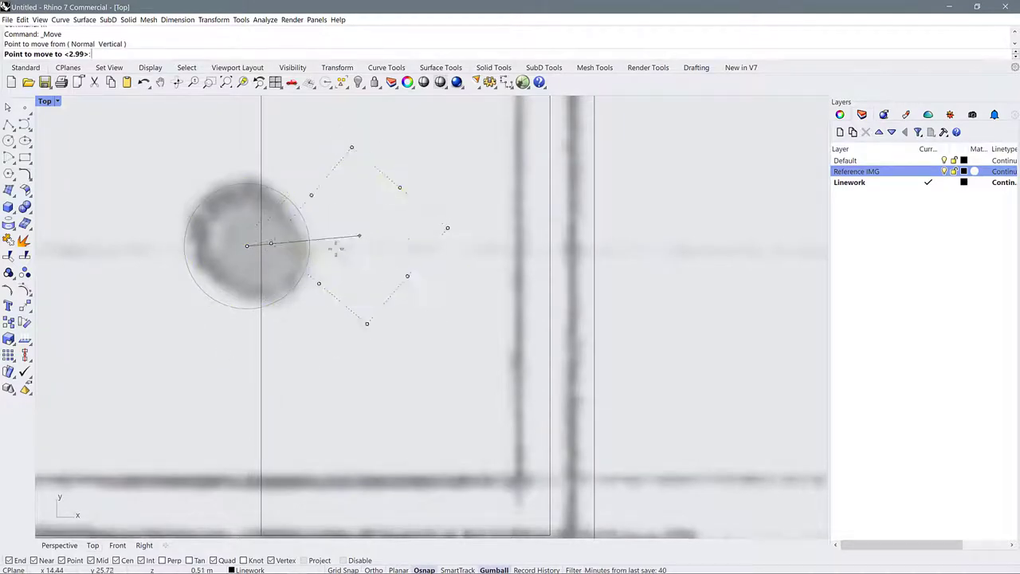
scroll(326, 243, "down", 2)
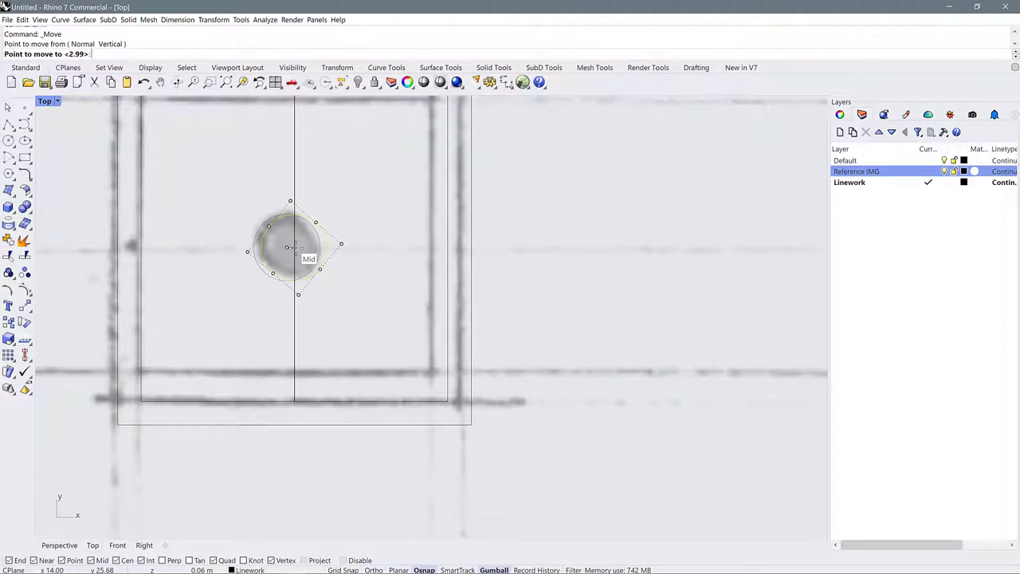
left_click(296, 250)
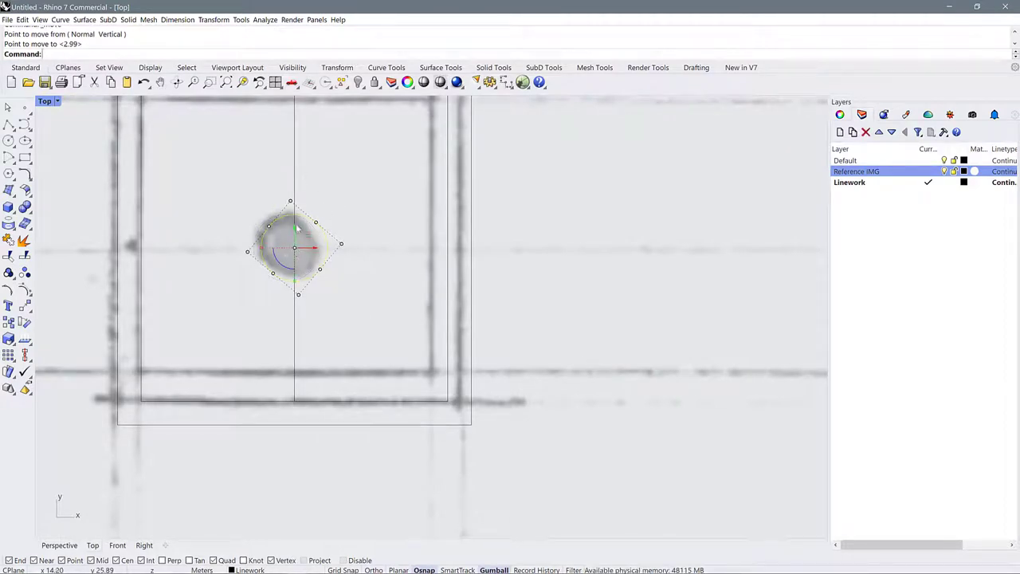
Delete the vertical construction line through the first planter.
scroll(371, 290, "down", 3)
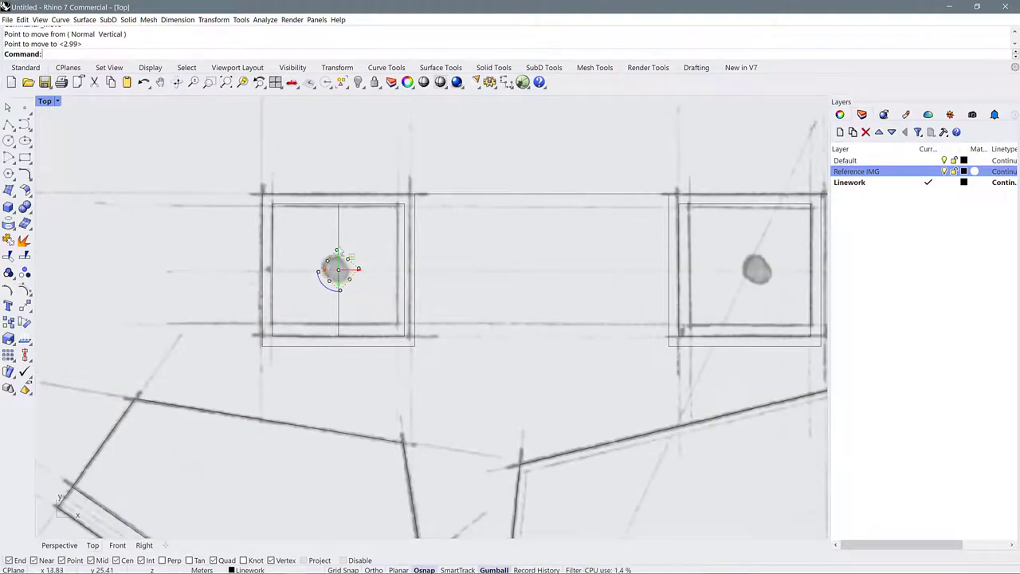
left_click(338, 269)
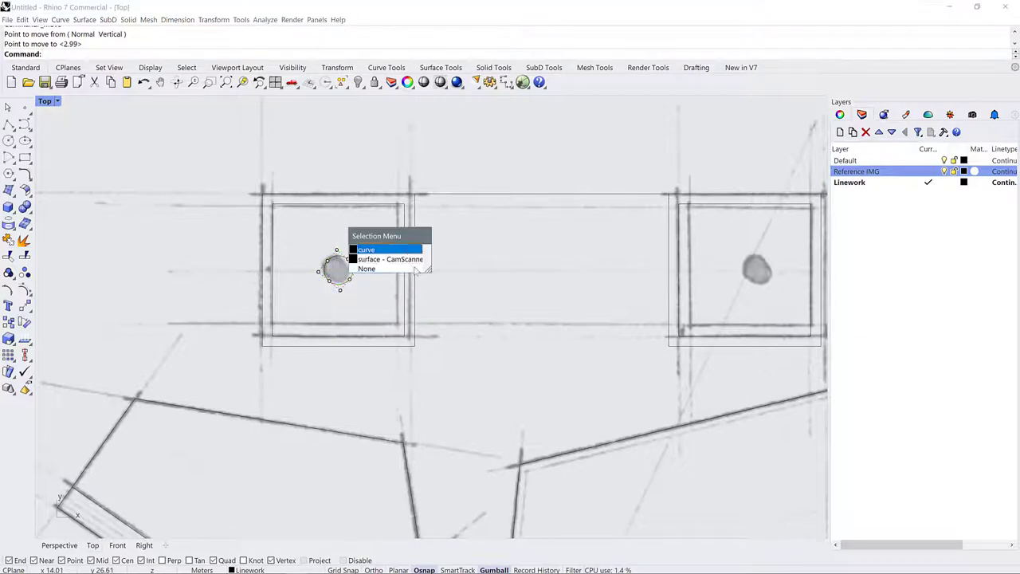
left_click(369, 249)
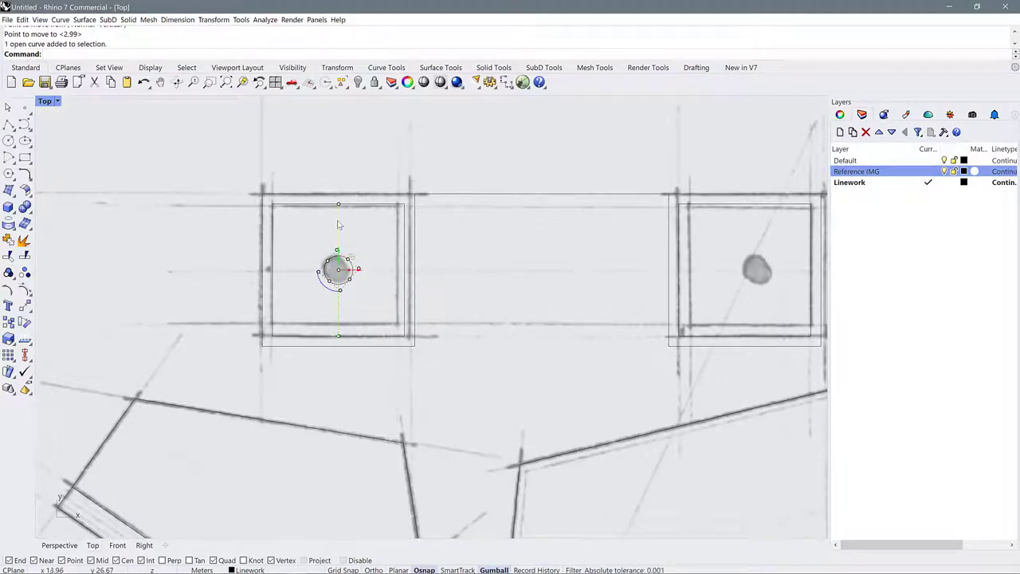
key("Delete")
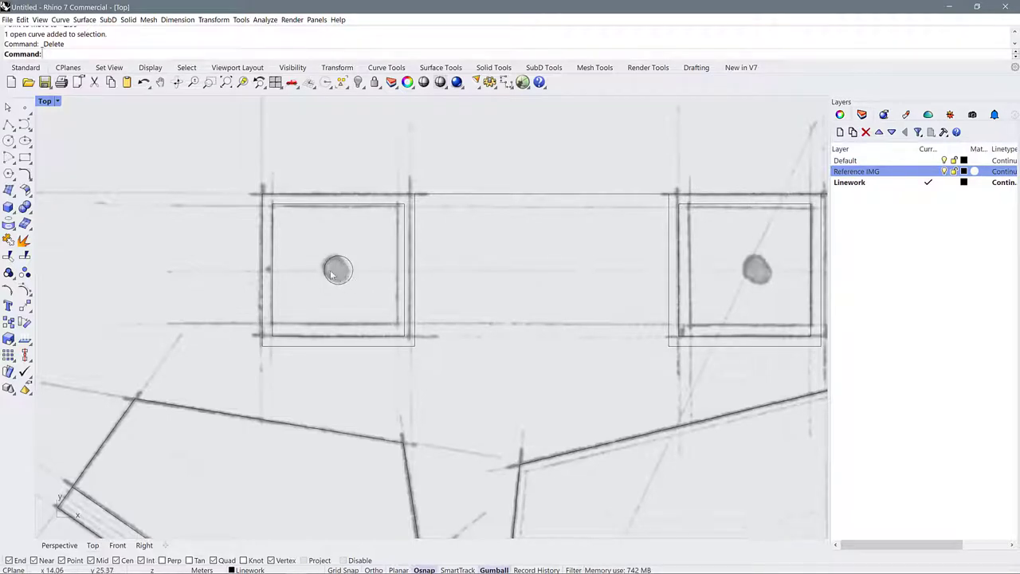
Copy the trunk circle from the first planter's outer upper-left corner to the matching corners of the other three top-row planters.
left_click(336, 288)
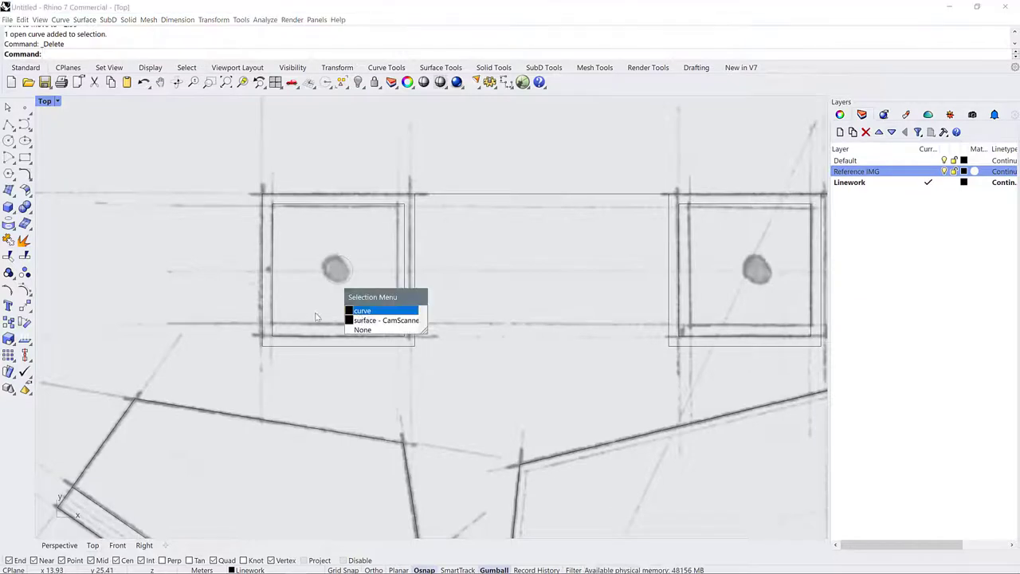
left_click(364, 319)
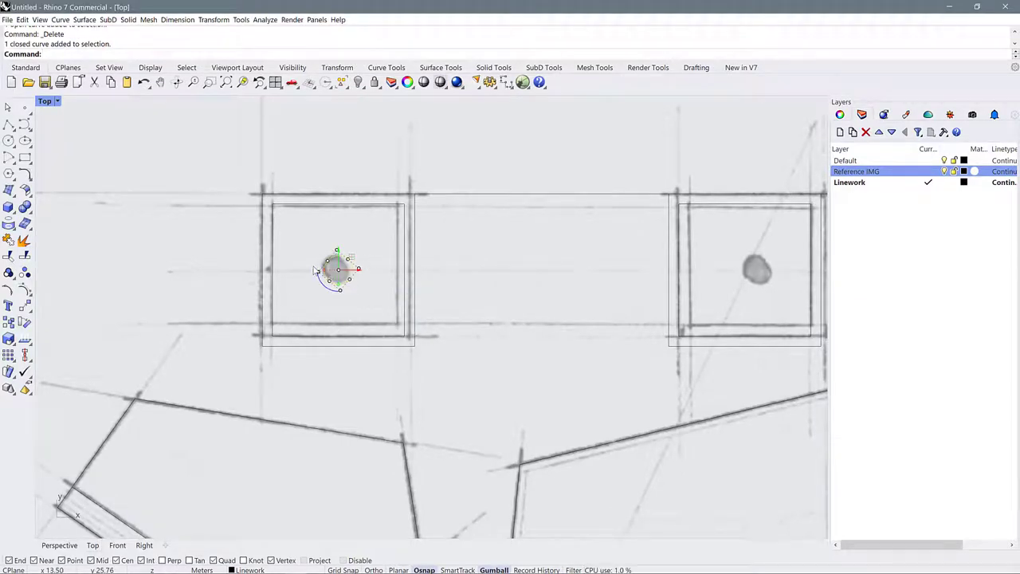
type("CO")
key("Return")
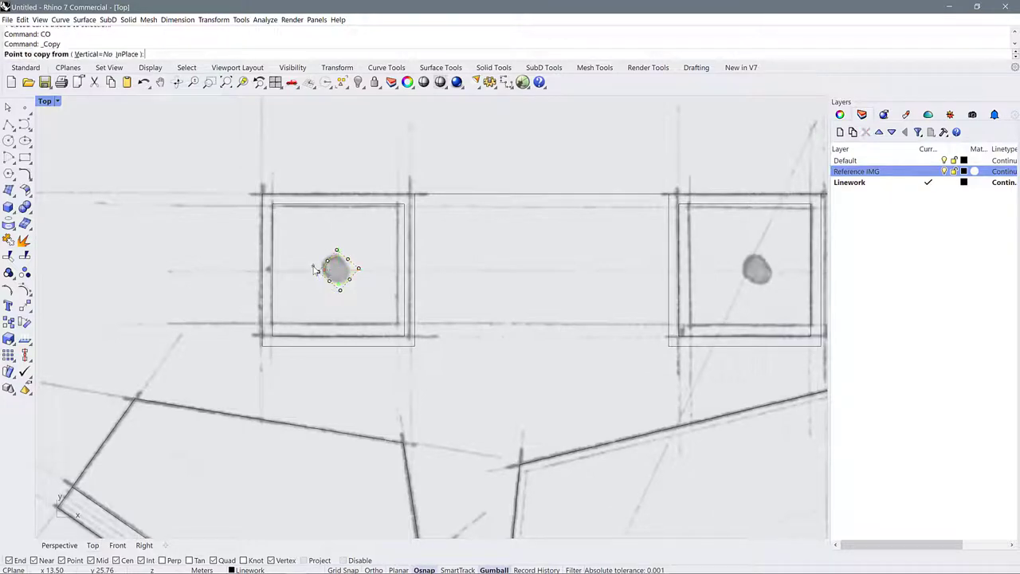
left_click(263, 194)
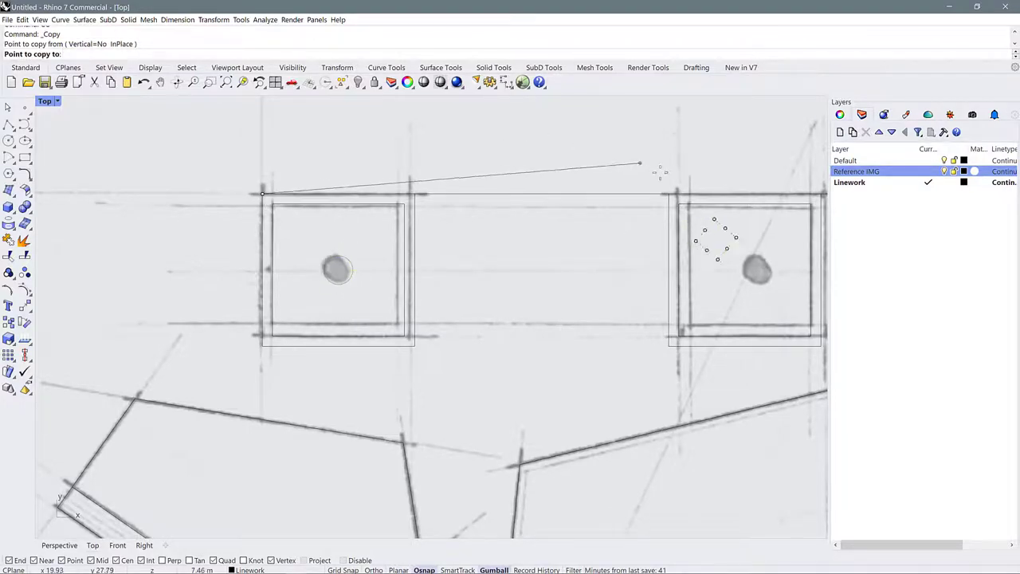
left_click(670, 194)
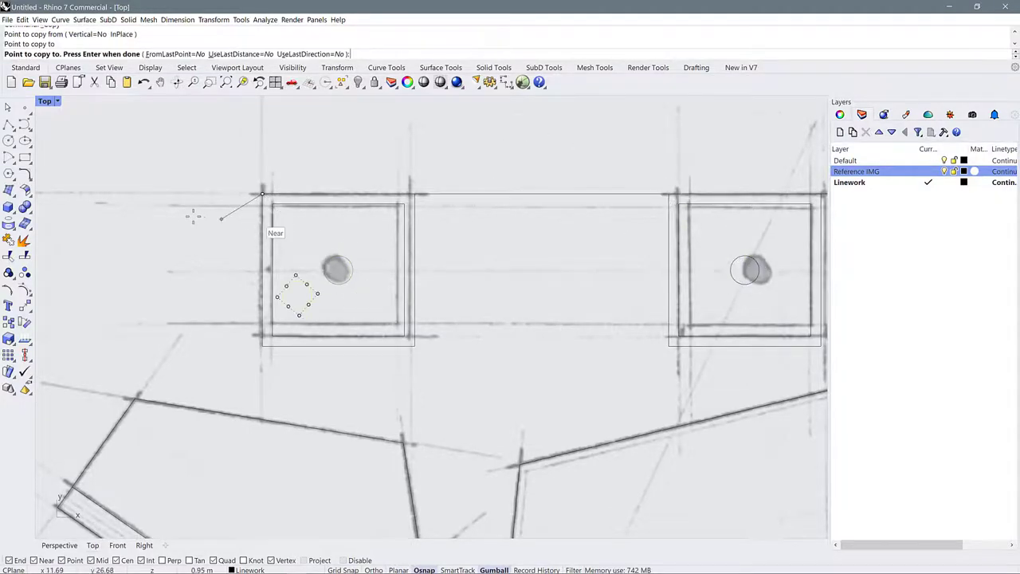
scroll(197, 217, "down", 3)
left_click(573, 206)
left_click(749, 207)
Place further trunk circle copies in the two lower planters of the right-hand column, finish copying and clear the selection.
scroll(523, 194, "down", 2)
scroll(684, 337, "down", 2)
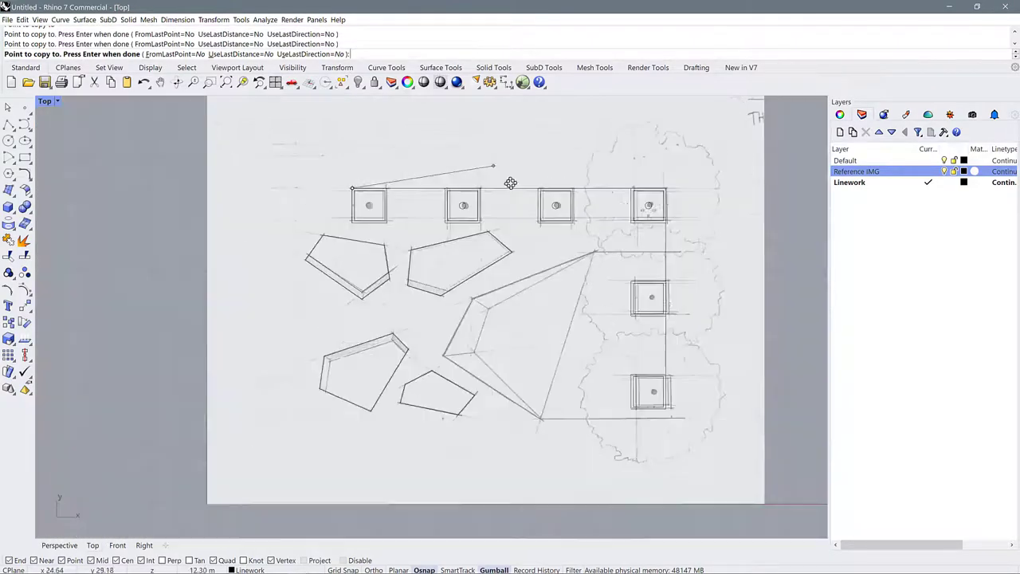
scroll(617, 258, "up", 2)
left_click(642, 284)
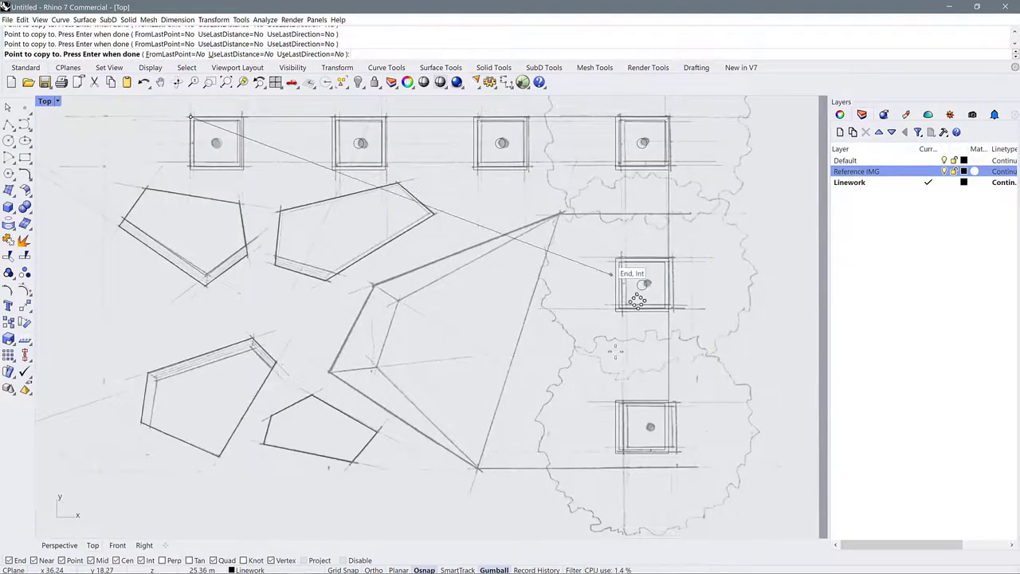
left_click(645, 426)
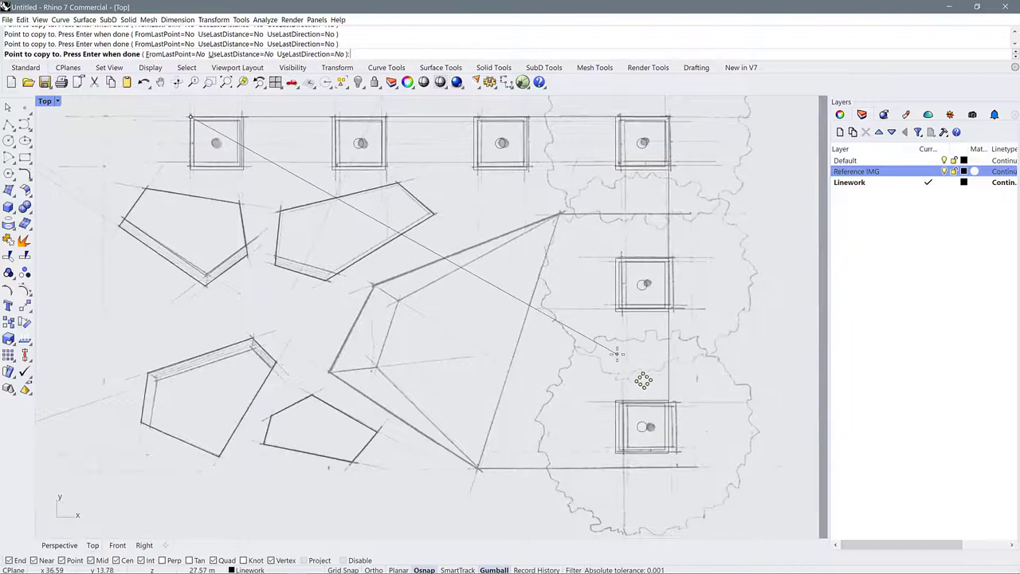
key("Return")
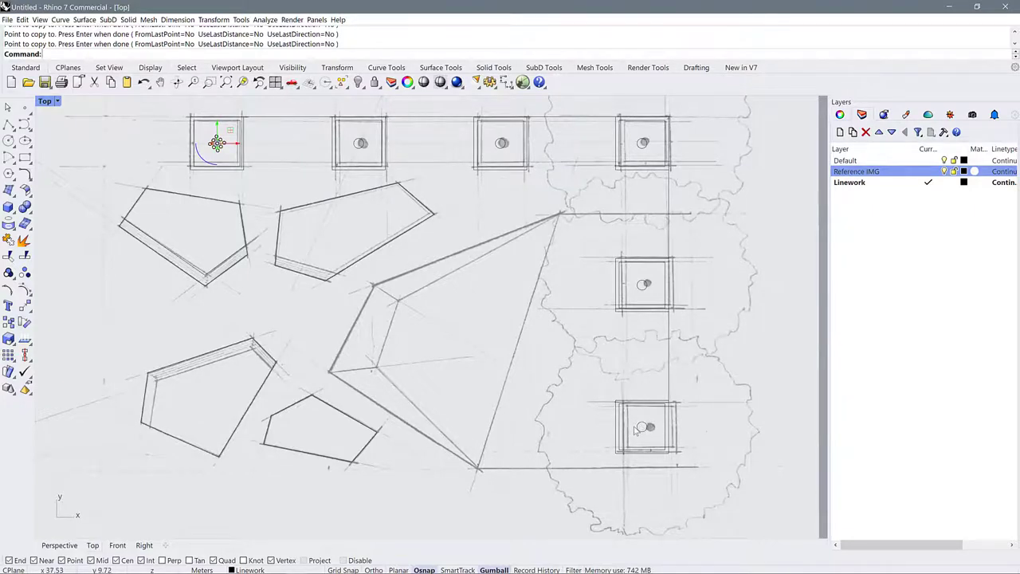
scroll(635, 431, "down", 3)
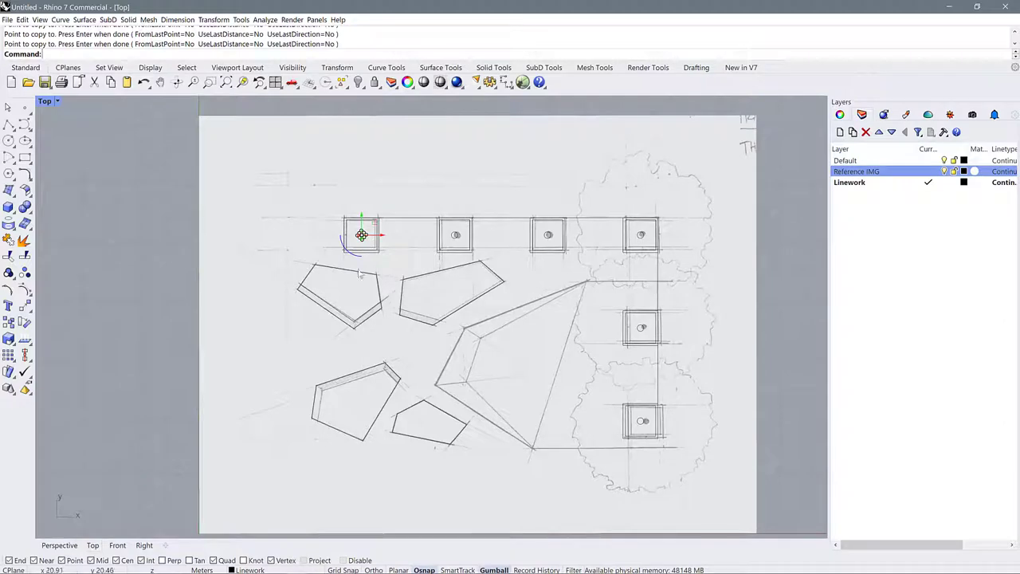
key("Escape")
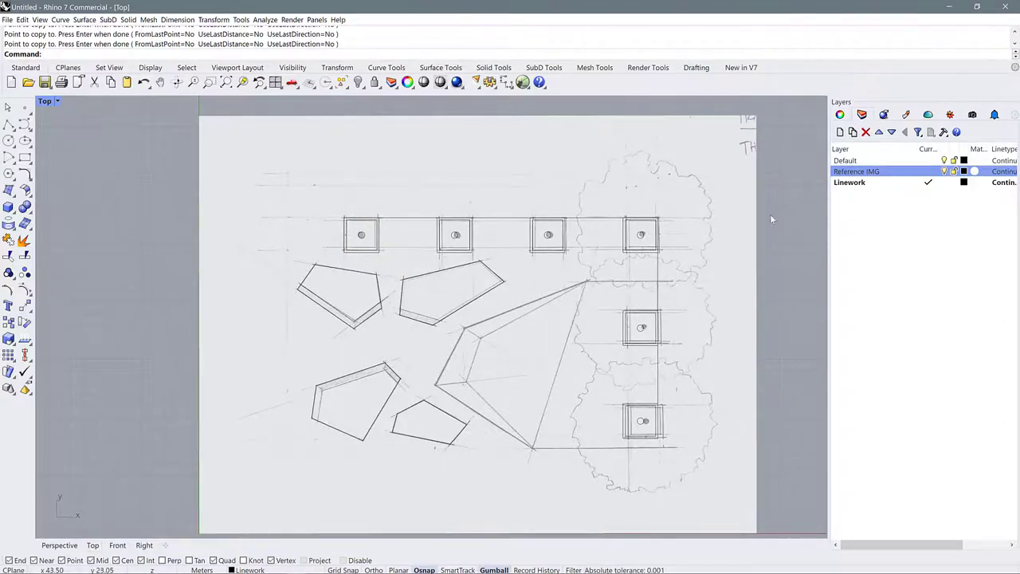
scroll(709, 207, "up", 3)
scroll(557, 236, "down", 2)
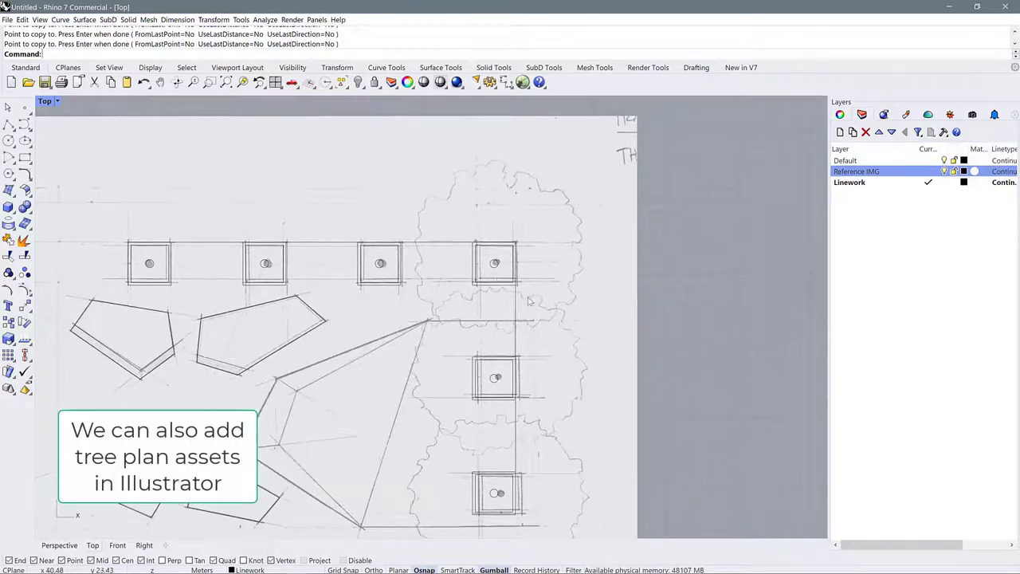
scroll(614, 291, "down", 3)
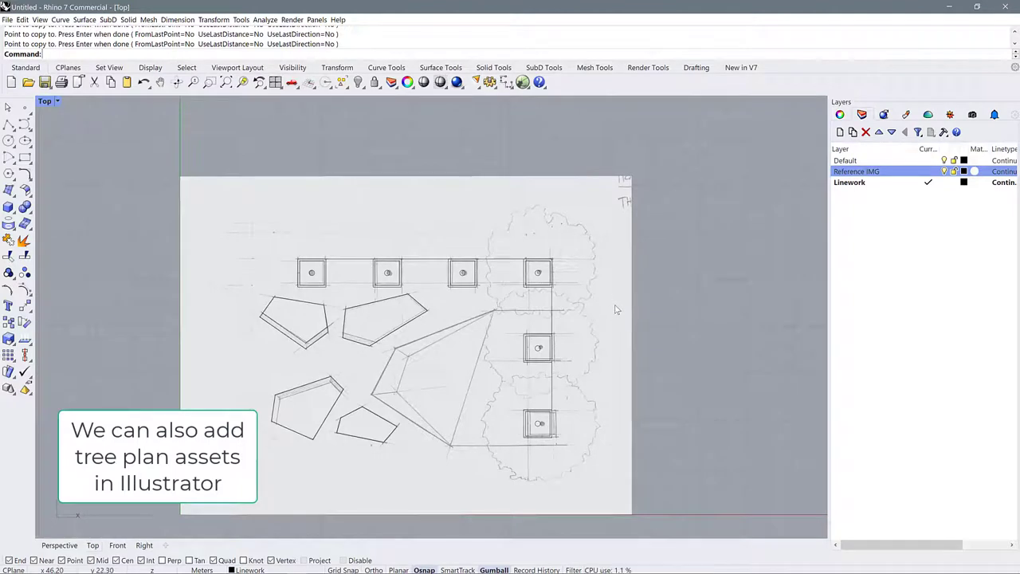
left_click(11, 160)
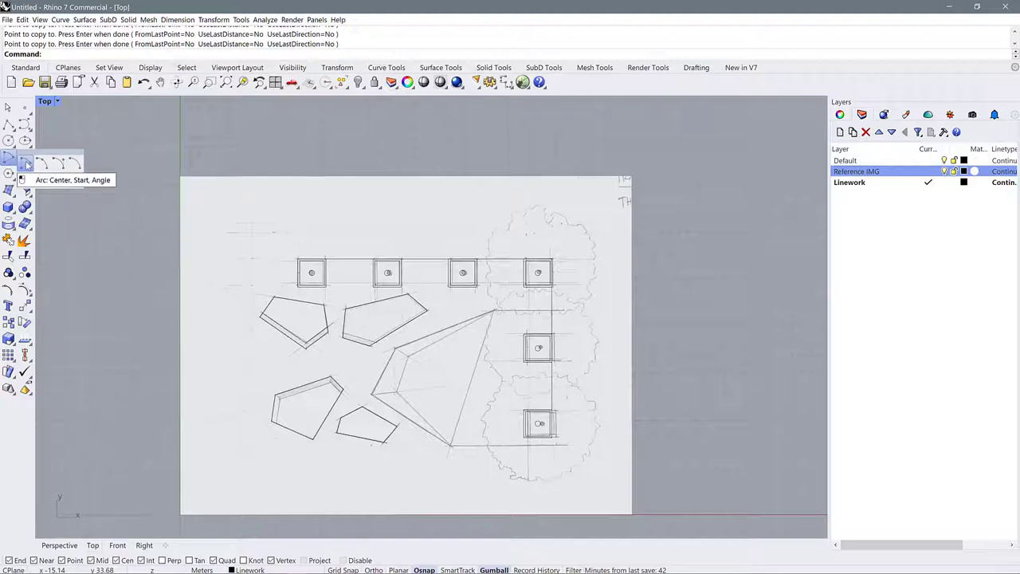
left_click(27, 164)
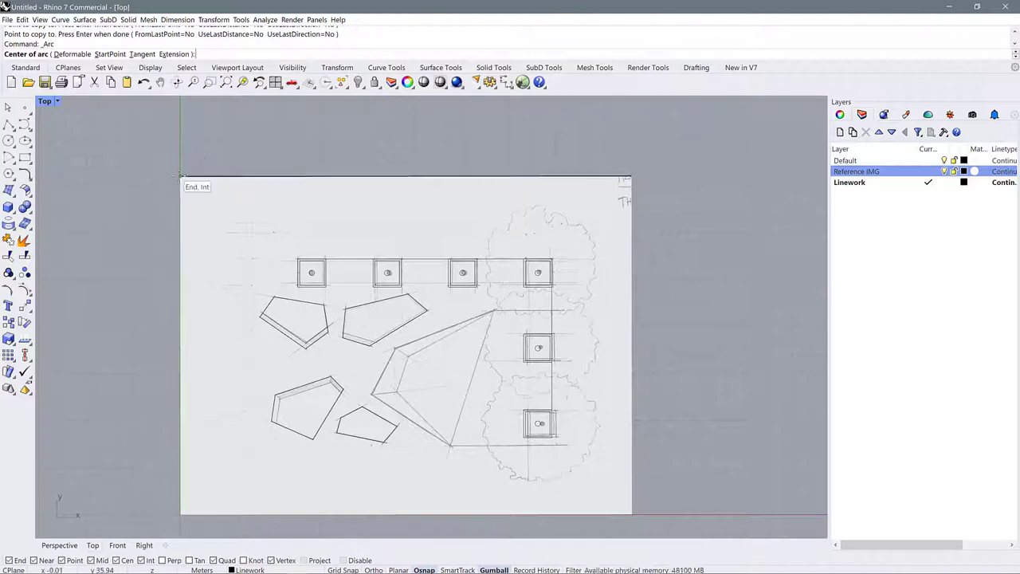
left_click(181, 176)
left_click(153, 127)
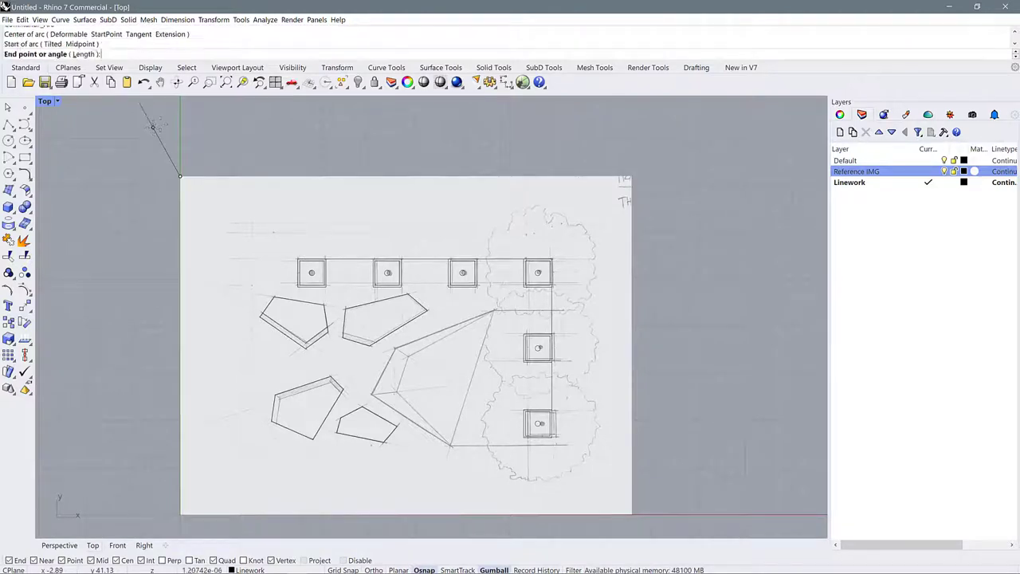
left_click(212, 127)
key("Return")
left_click(180, 177)
type("180")
key("Return")
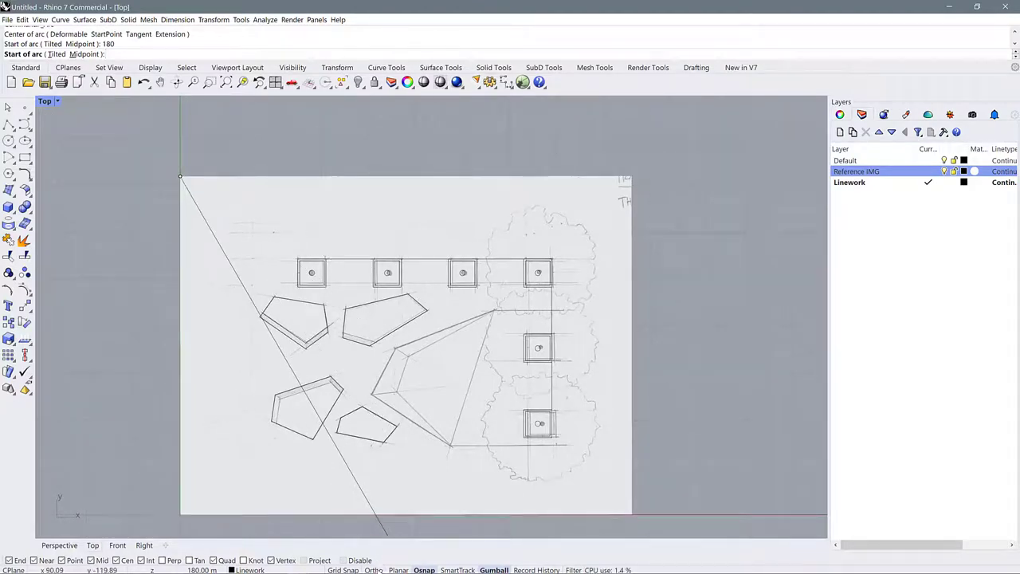
Set the ortho angle to 15 degrees, try Ortho on the pending arc, and leave the arc command with Ortho off.
right_click(381, 570)
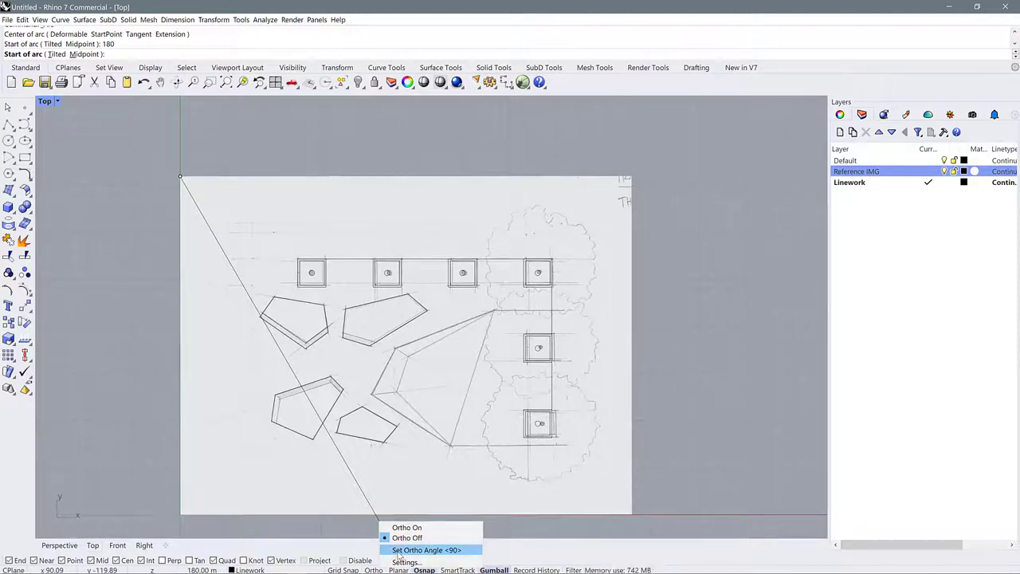
left_click(398, 550)
type("15")
key("Return")
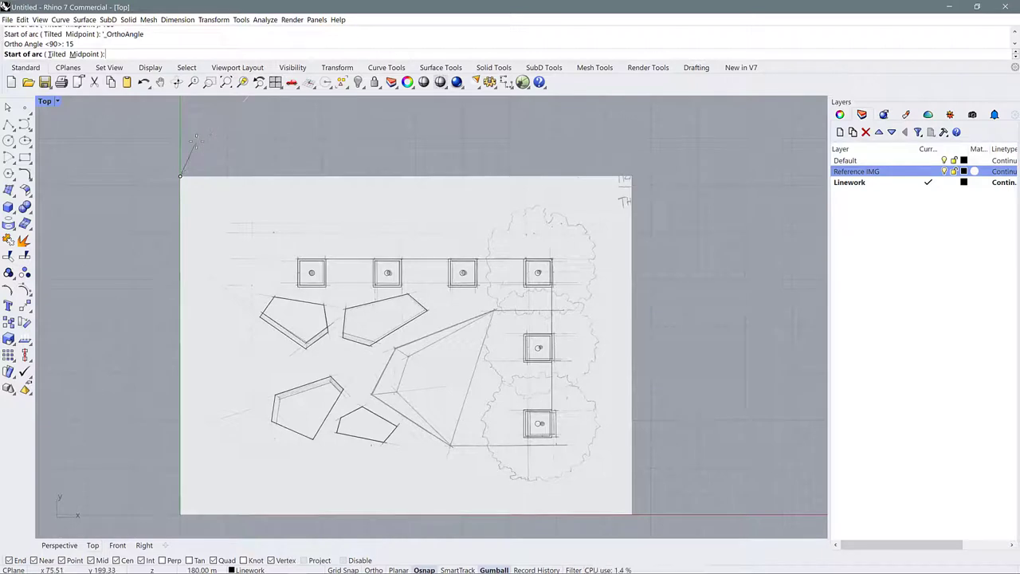
key("F8")
key("F8")
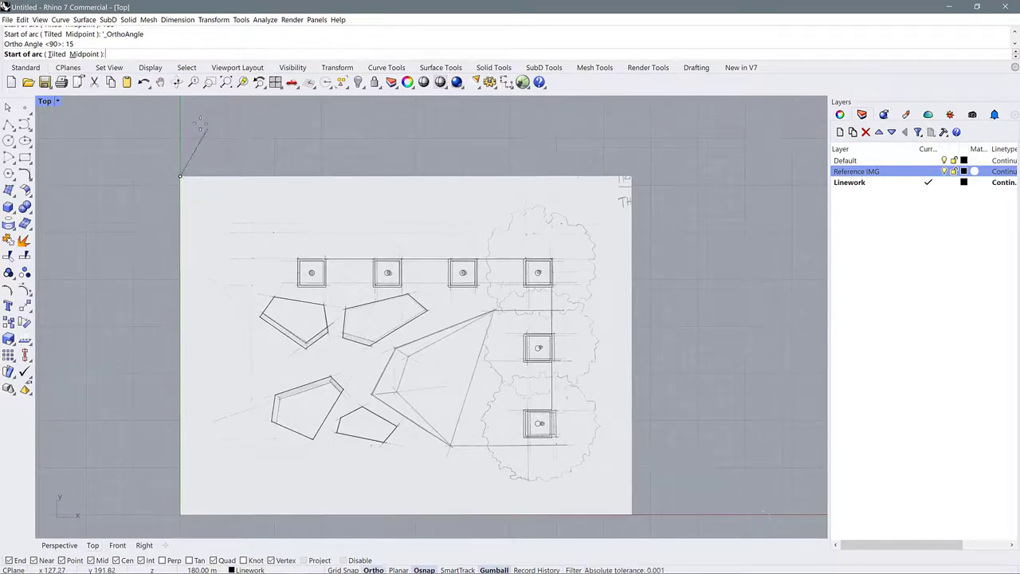
key("F8")
key("Escape")
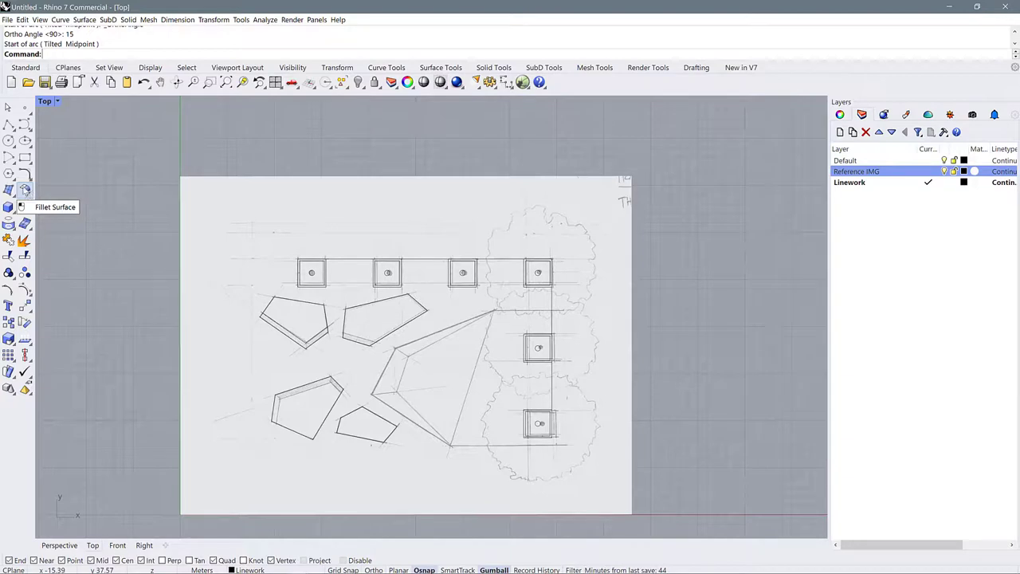
left_click(25, 191)
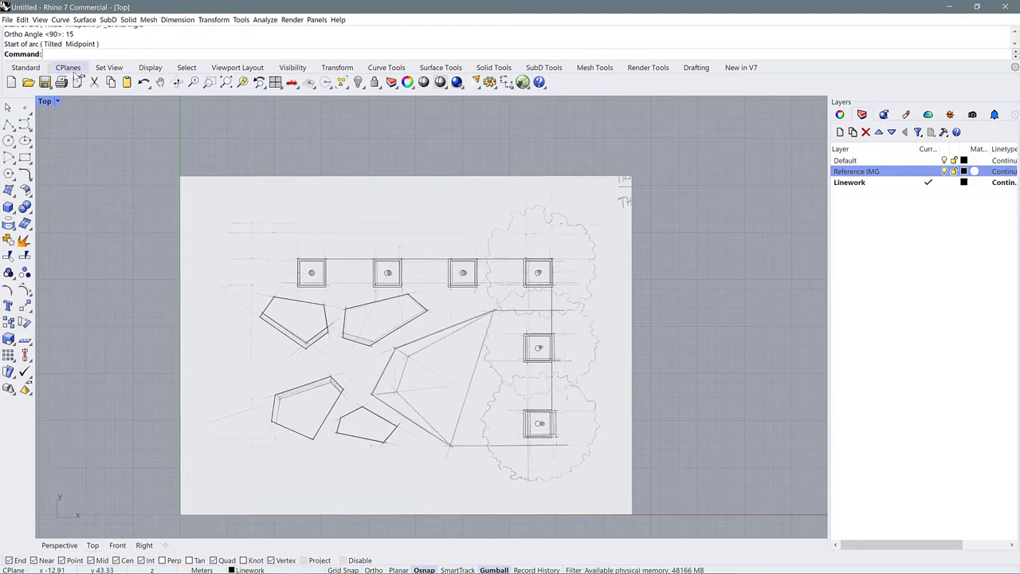
left_click(109, 67)
left_click(150, 67)
left_click(186, 67)
left_click(232, 68)
left_click(293, 68)
left_click(337, 67)
left_click(390, 68)
left_click(441, 68)
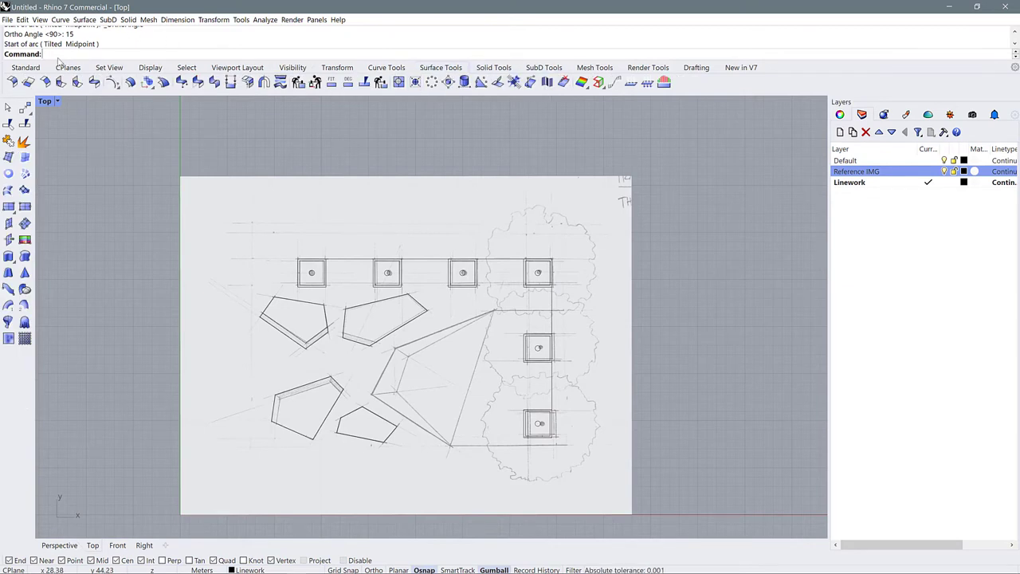
left_click(26, 67)
scroll(510, 271, "down", 2)
scroll(510, 271, "up", 2)
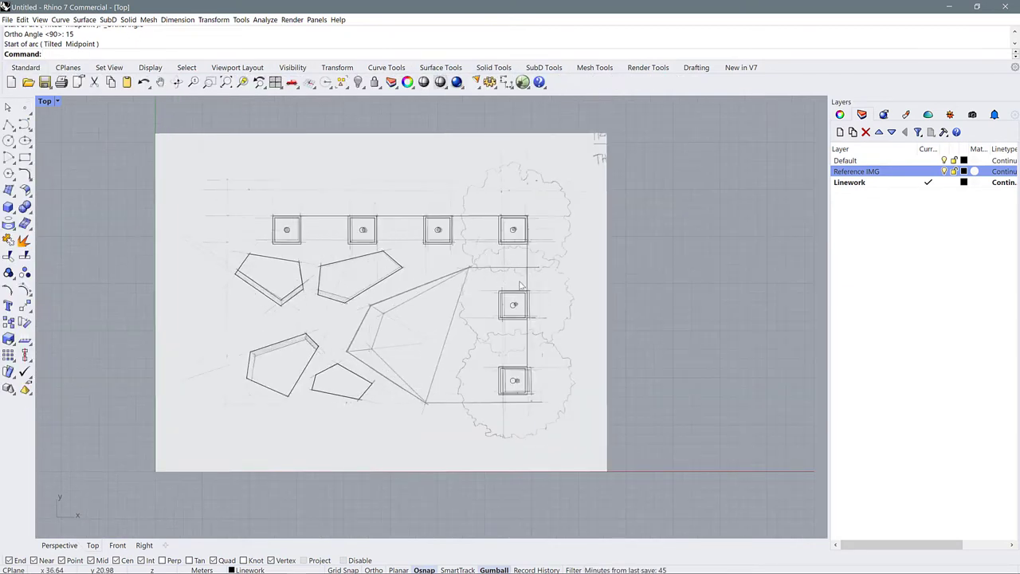